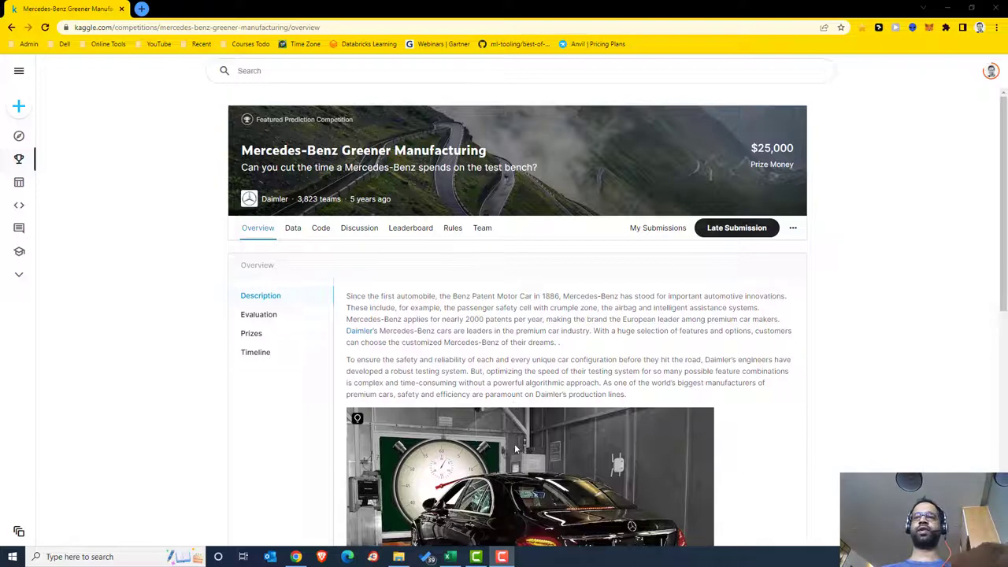
Step: Switch from the Kaggle page in Chrome to the Mercedes_benz_analysis workbook in Excel
left_click(449, 557)
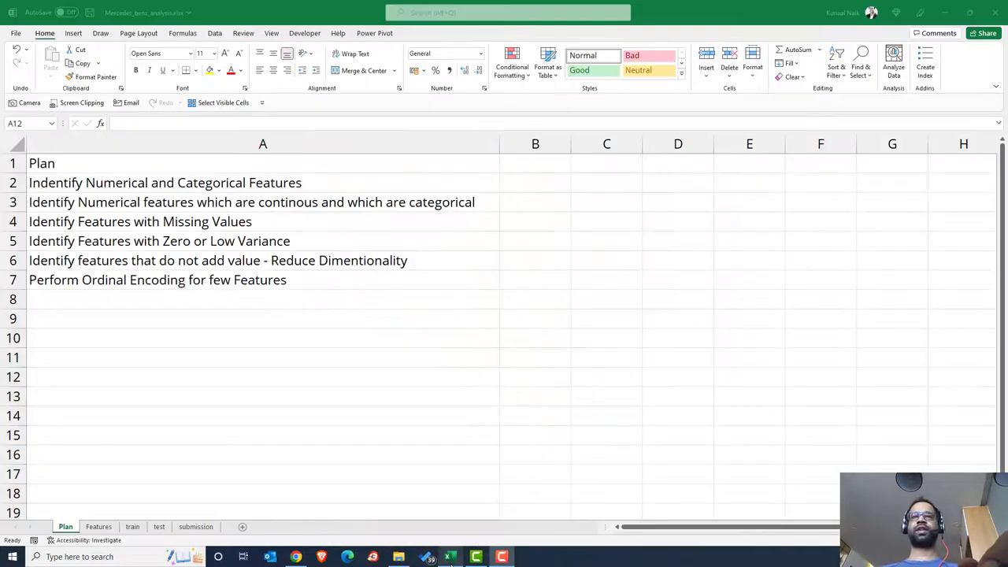
Step: Review the plan items in cells A2 through A7 of the Plan sheet
left_click(168, 358)
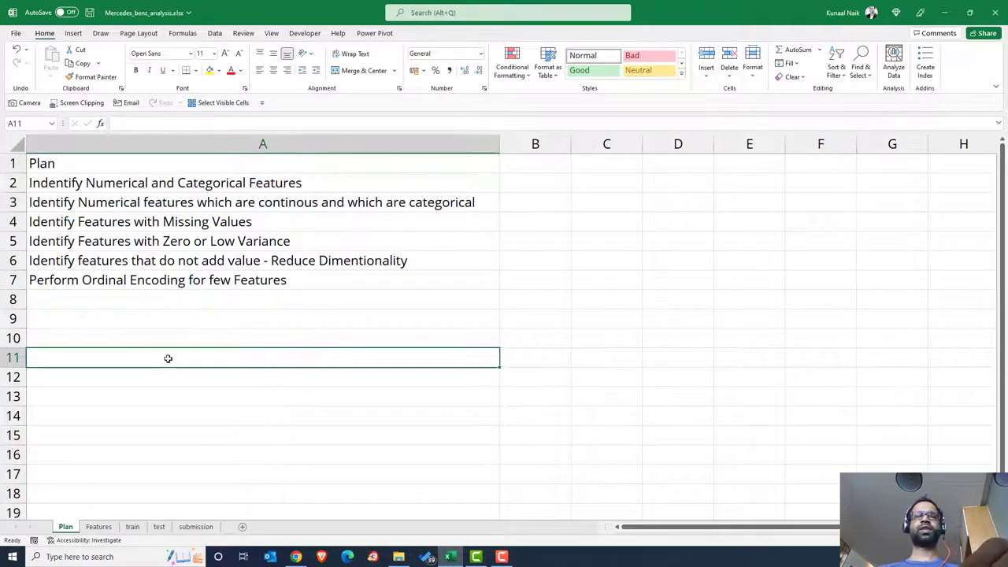
left_click(115, 184)
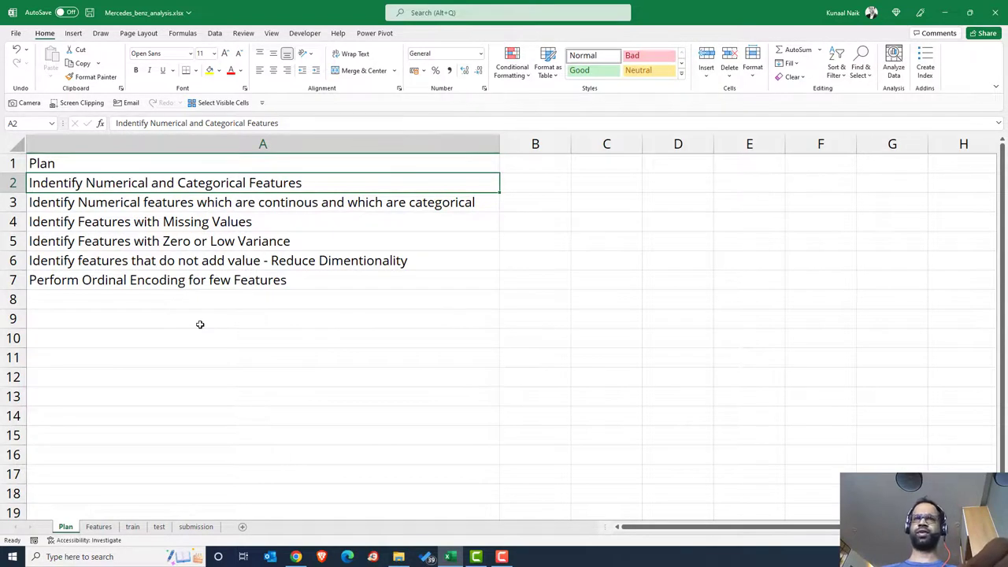
left_click(168, 203)
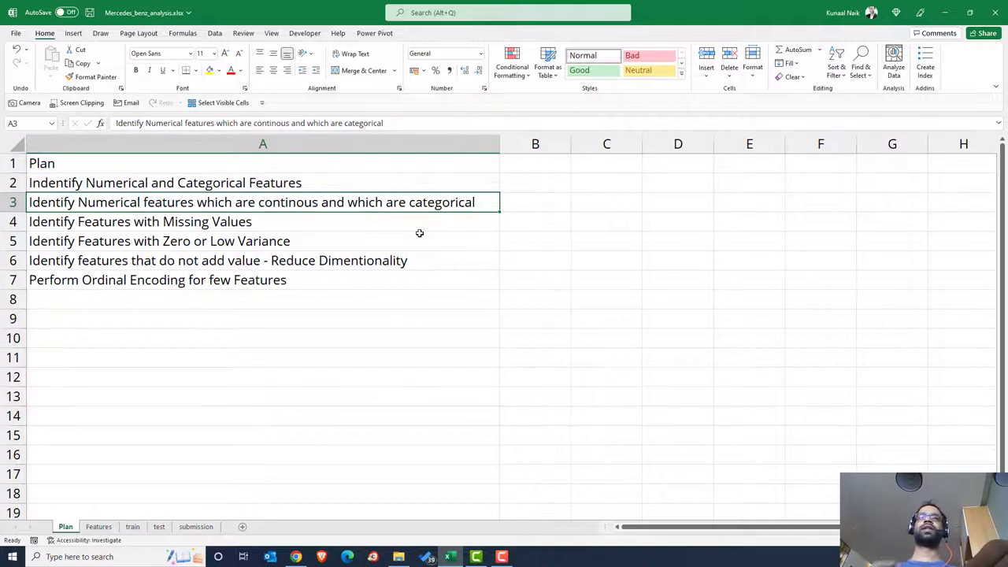
left_click(154, 228)
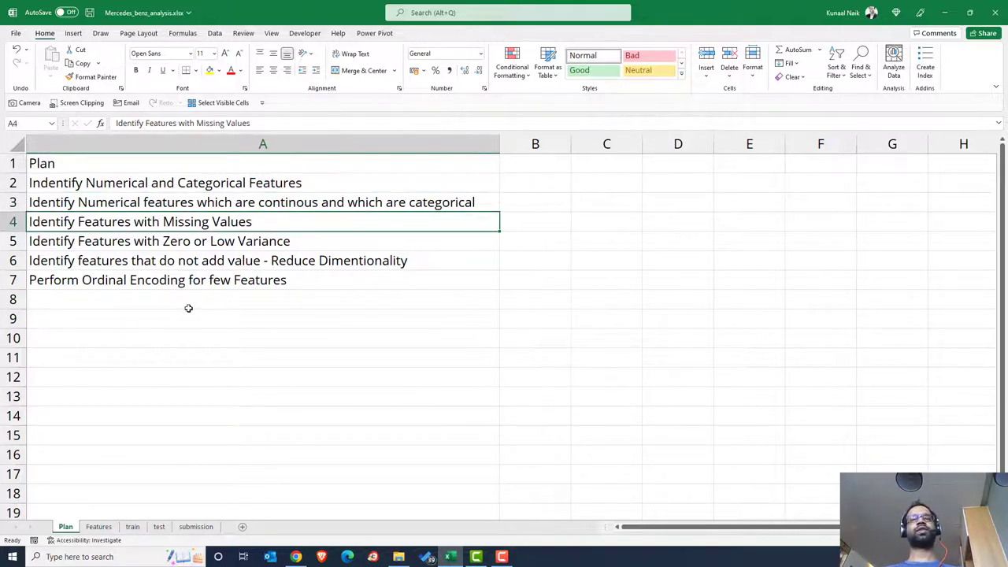
left_click(147, 243)
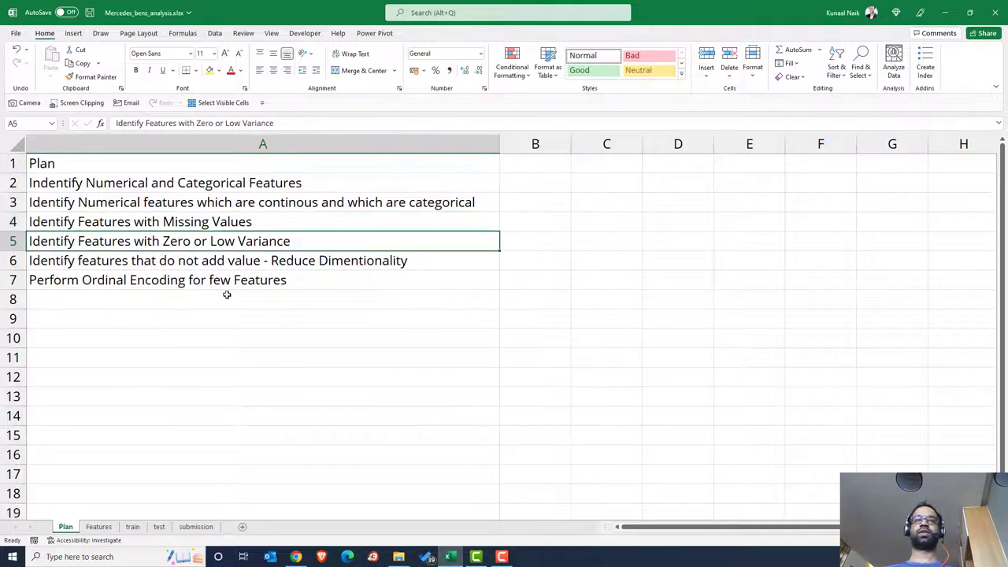
left_click(100, 266)
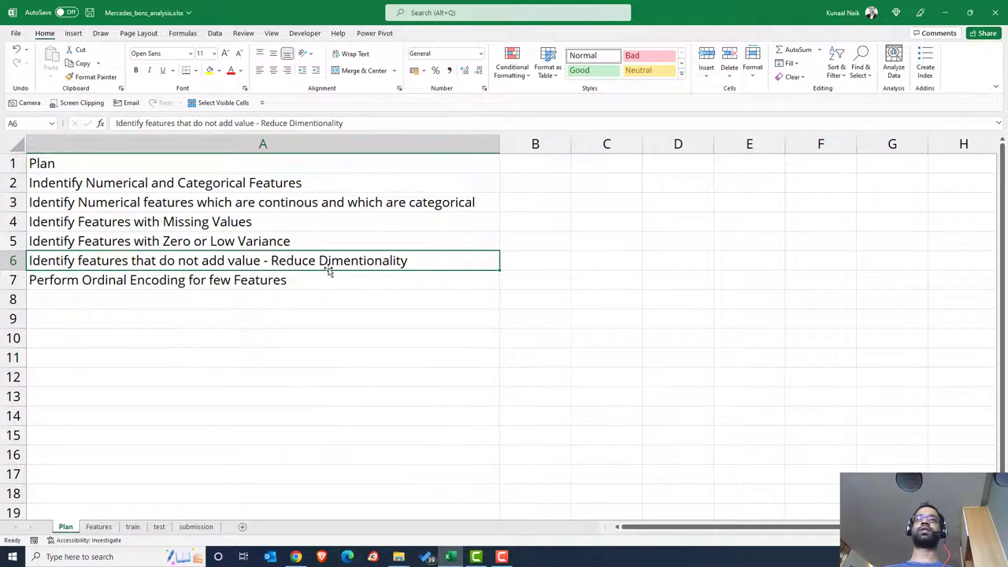
left_click(211, 286)
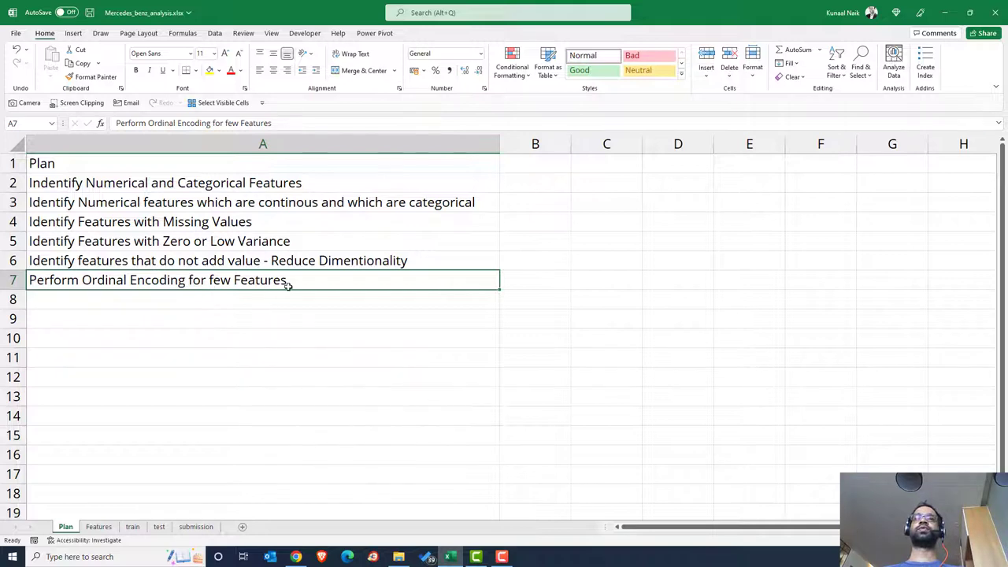
Step: Insert 'Categorical' before 'Features' in the A7 plan item
double_click(230, 280)
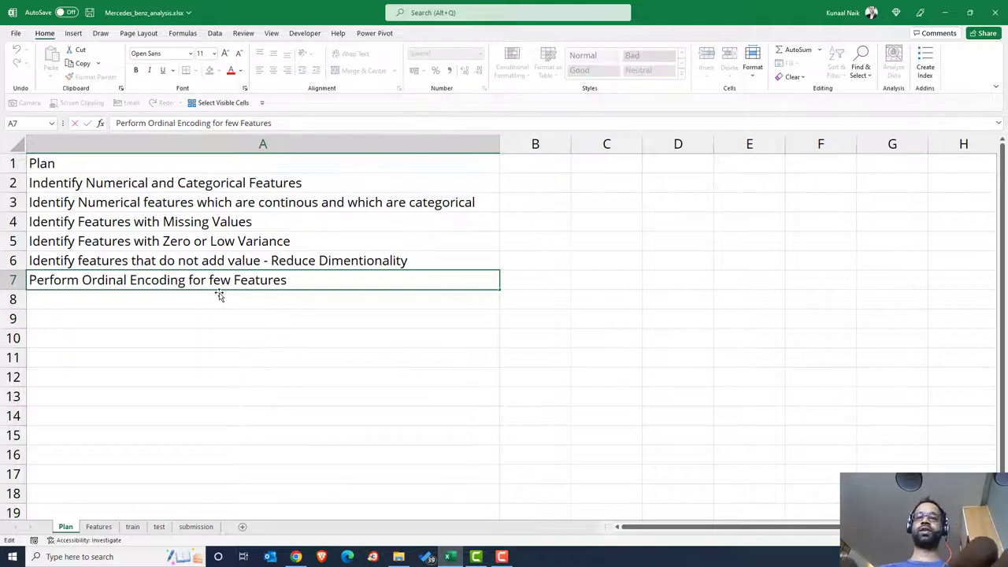
type("Catgor")
key("BackSpace")
key("BackSpace")
key("BackSpace")
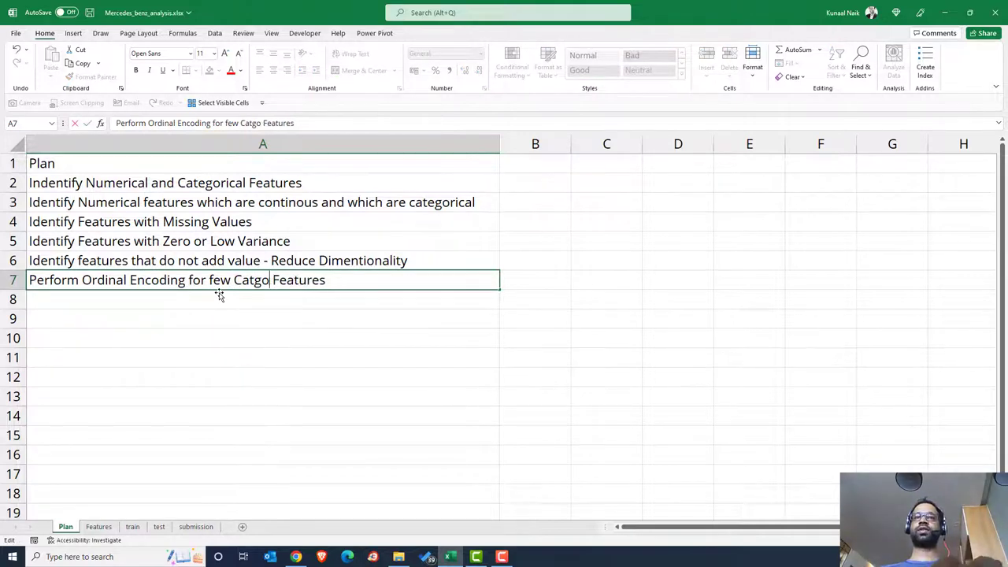
type("e")
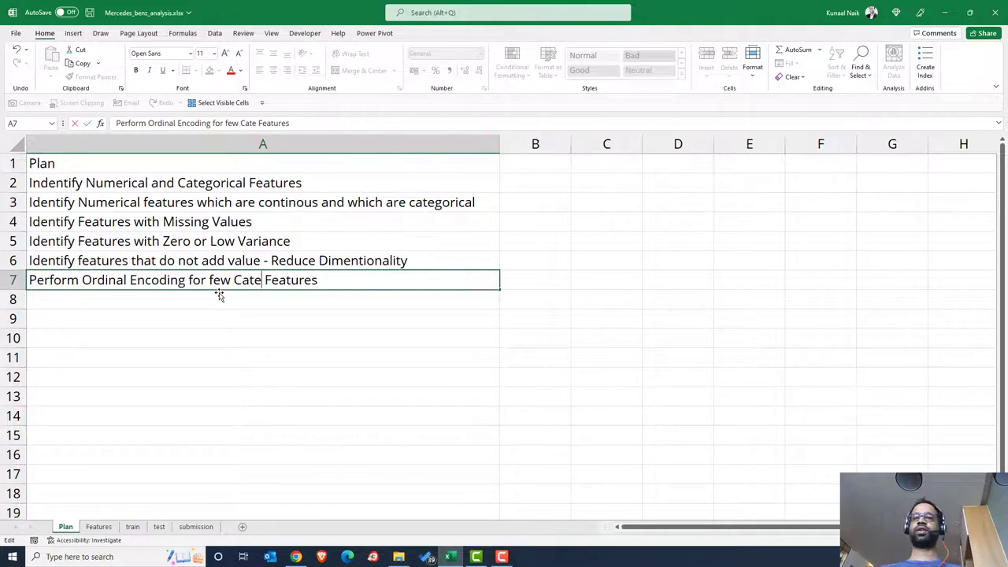
type("gorical")
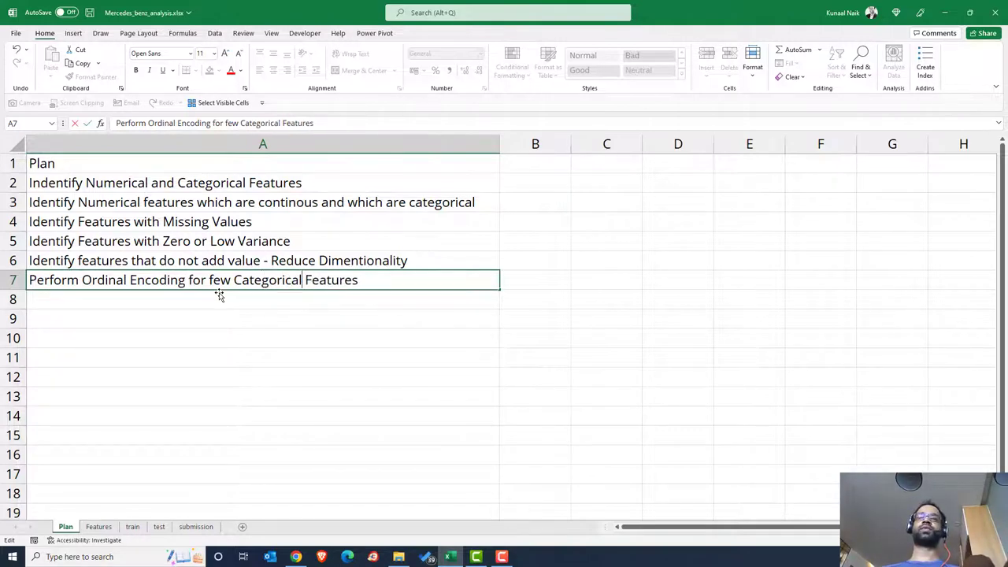
key("Return")
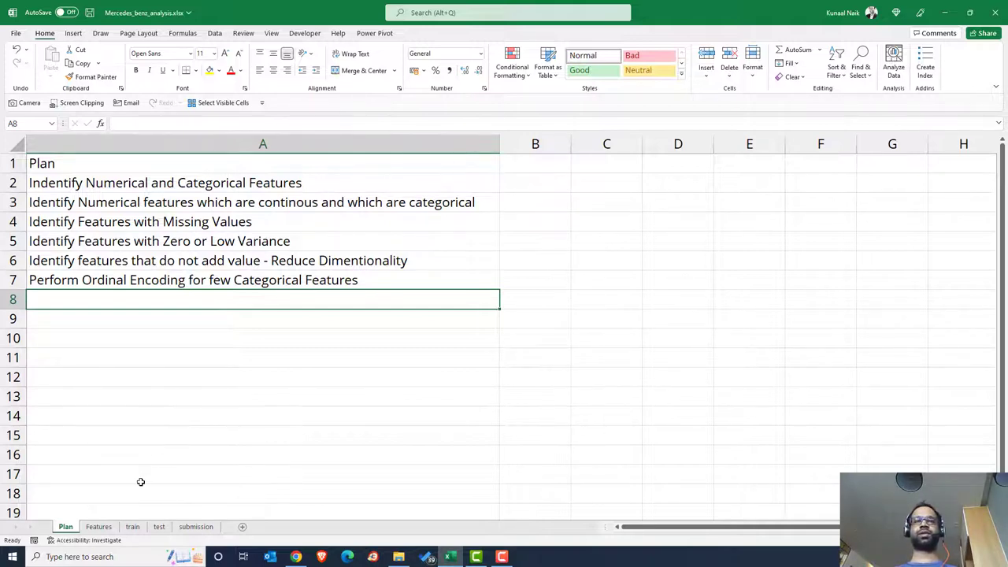
Step: On the train sheet, select the whole table from the ID header in A1 to row 4210
left_click(132, 527)
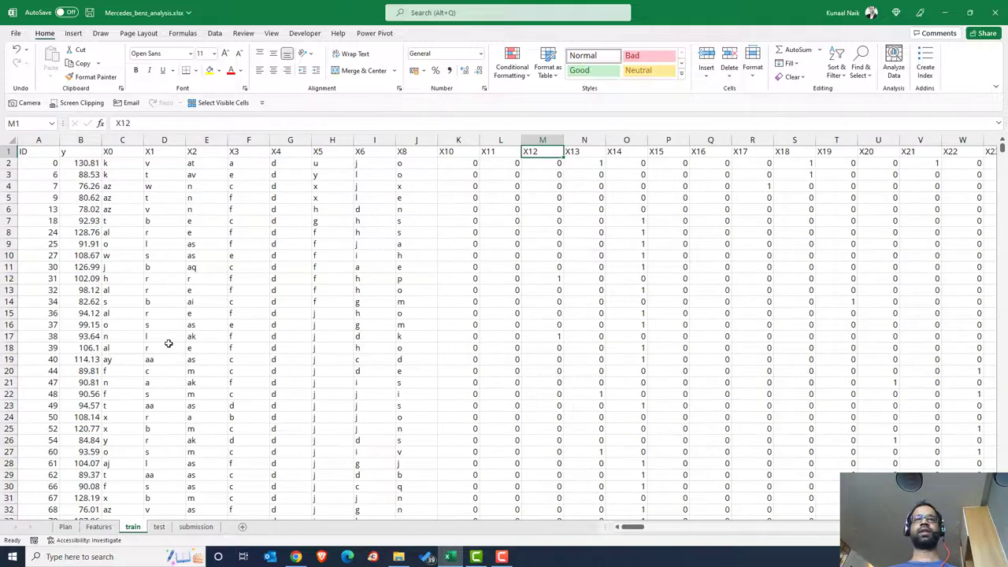
left_click(167, 344)
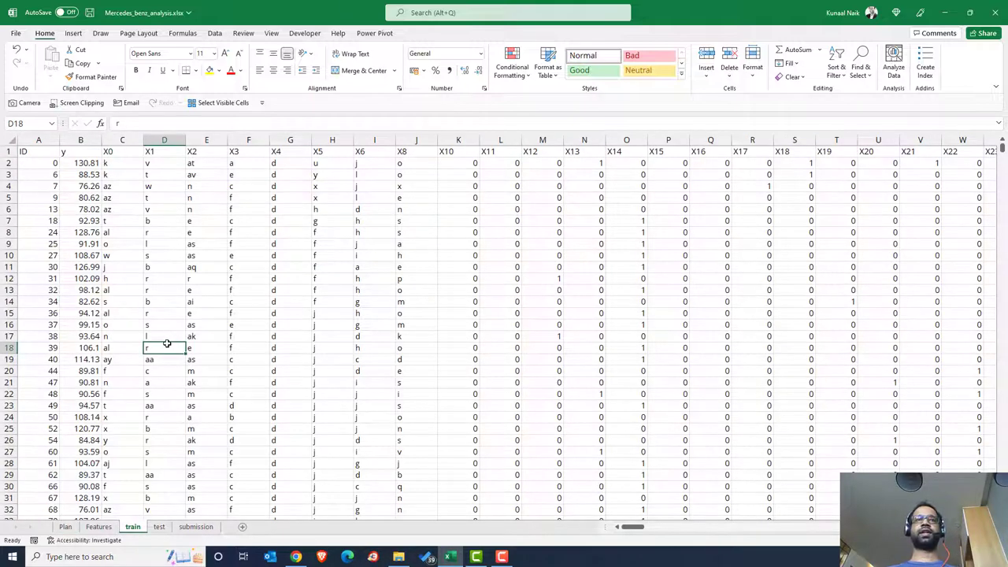
left_click(37, 155)
key("ctrl+shift+Right")
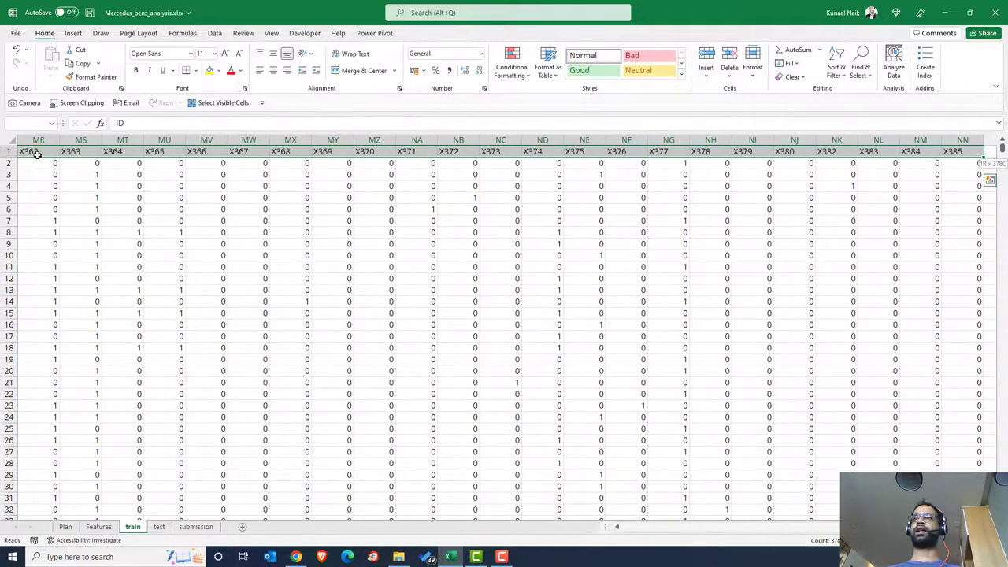
key("ctrl+shift+Down")
key("ctrl+Home")
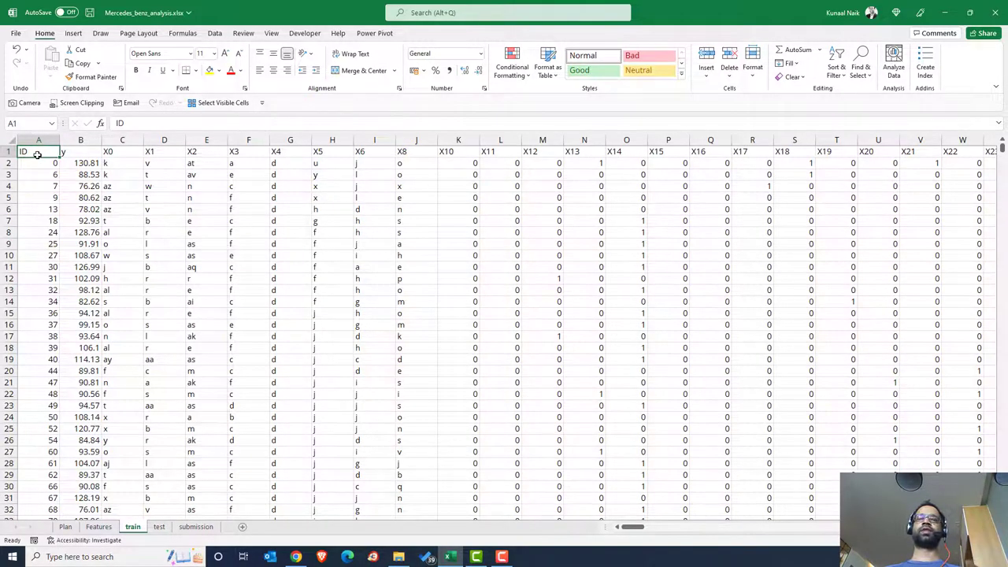
key("ctrl+shift+Right")
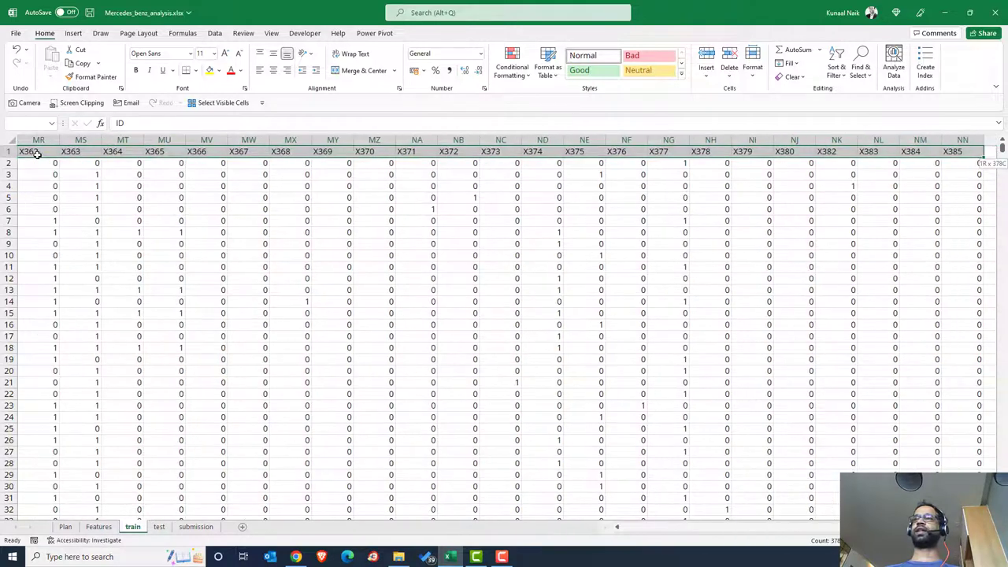
key("ctrl+shift+Down")
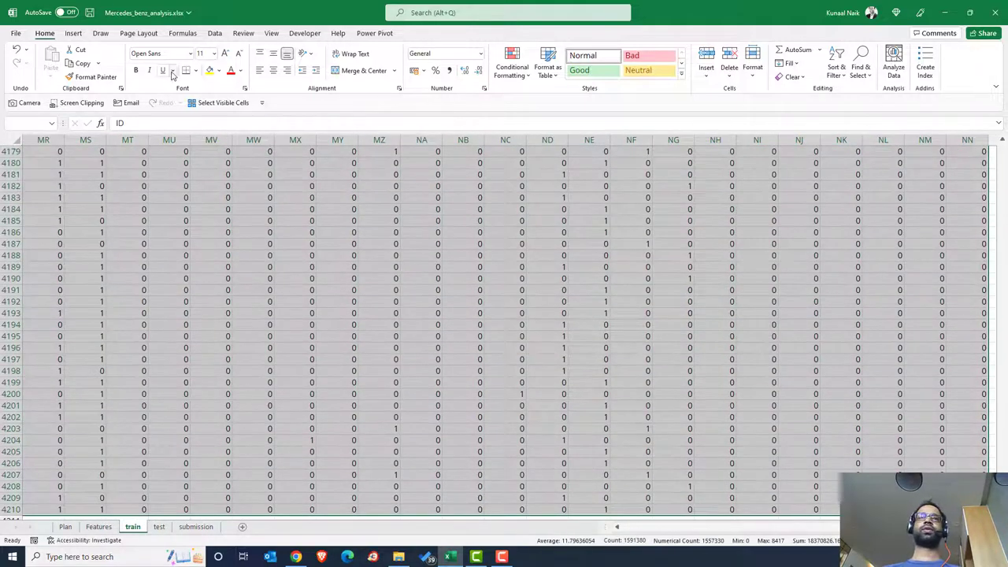
left_click(189, 35)
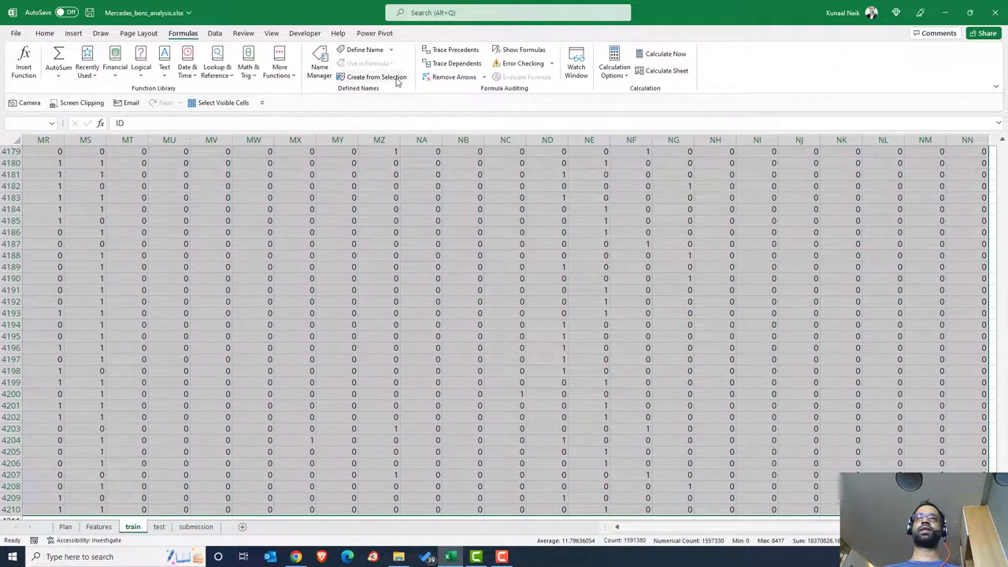
Step: Create named ranges for every train column from its top-row header
left_click(394, 77)
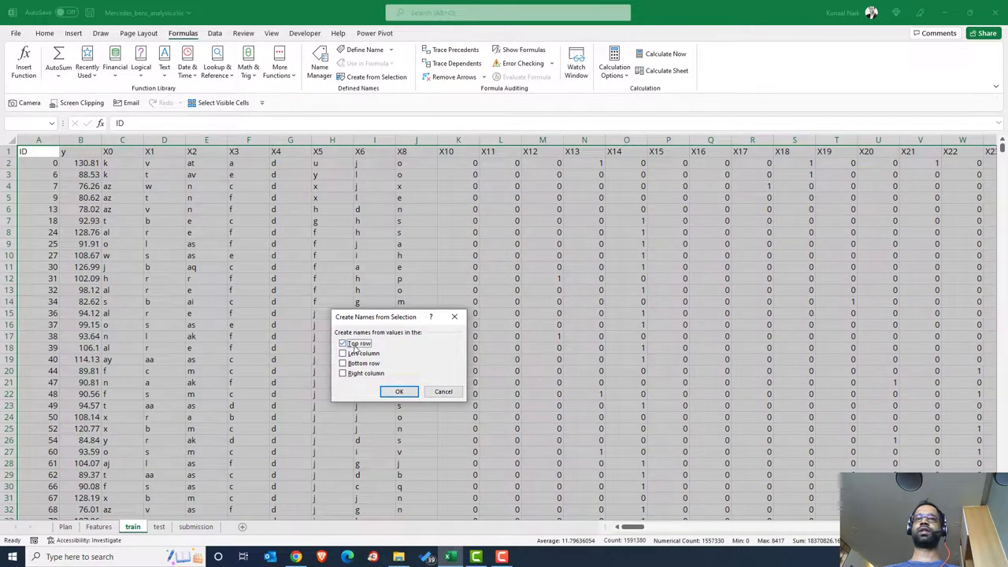
left_click(391, 388)
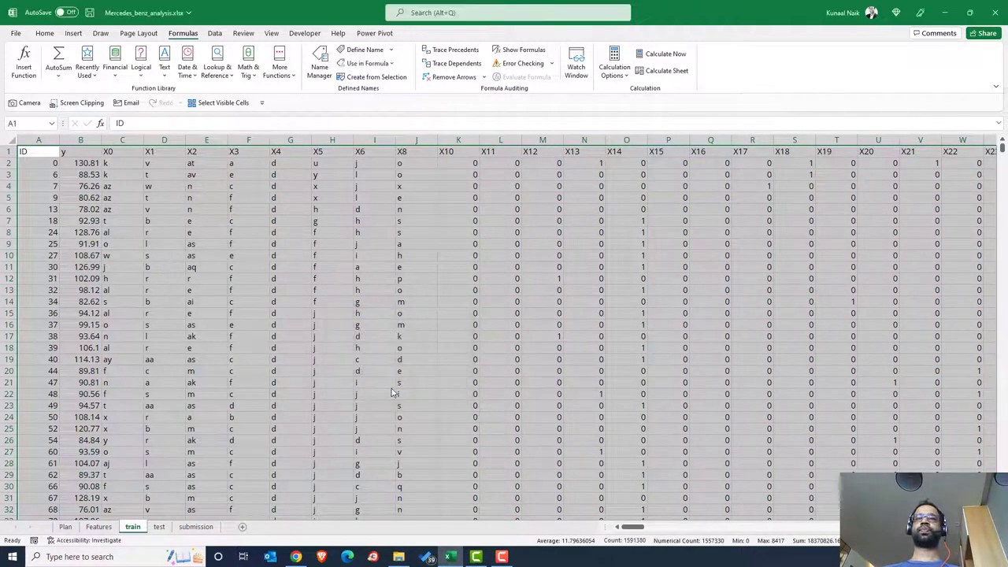
left_click(132, 266)
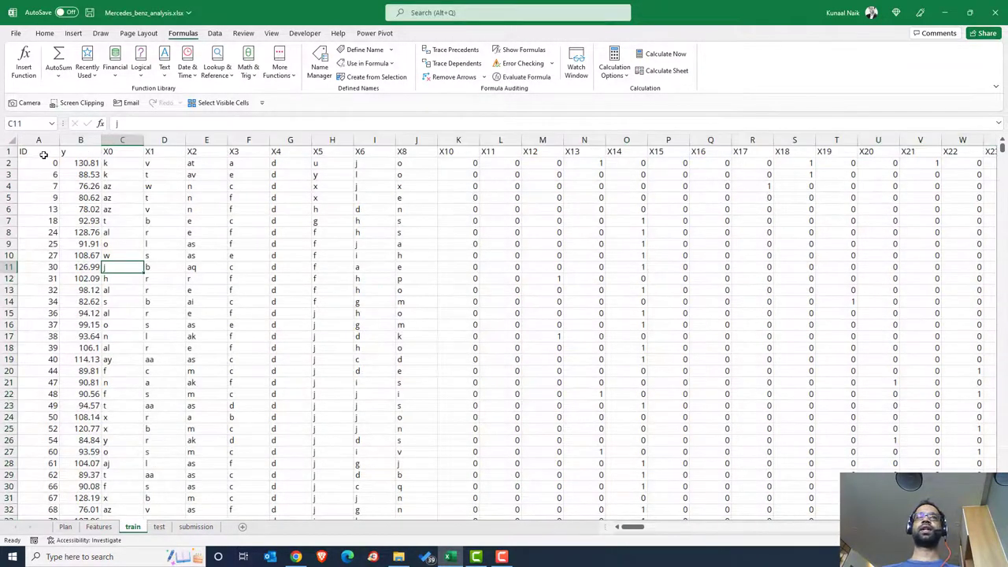
Step: Review the new defined names in Name Manager, then close it
left_click(320, 63)
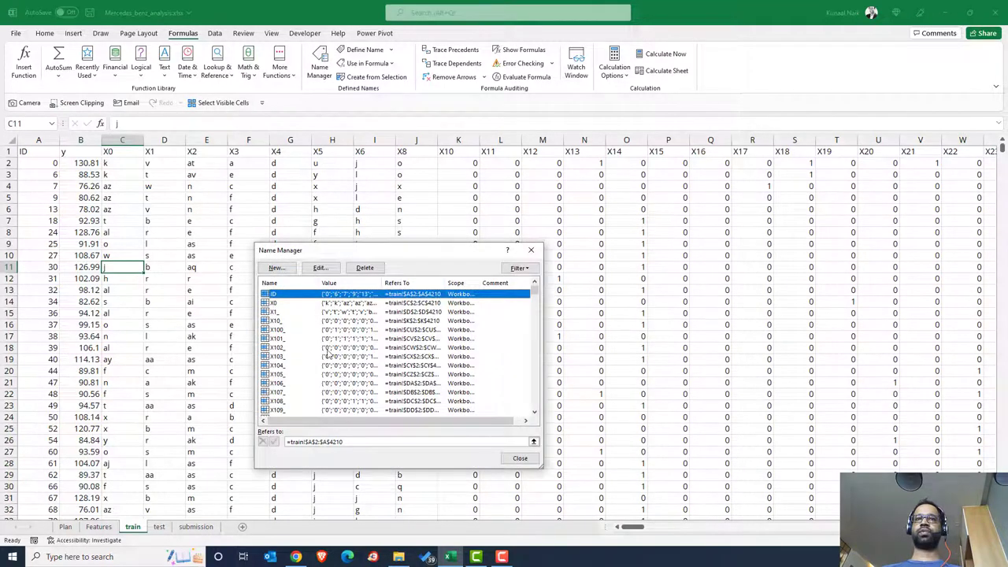
scroll(328, 353, "down", 20)
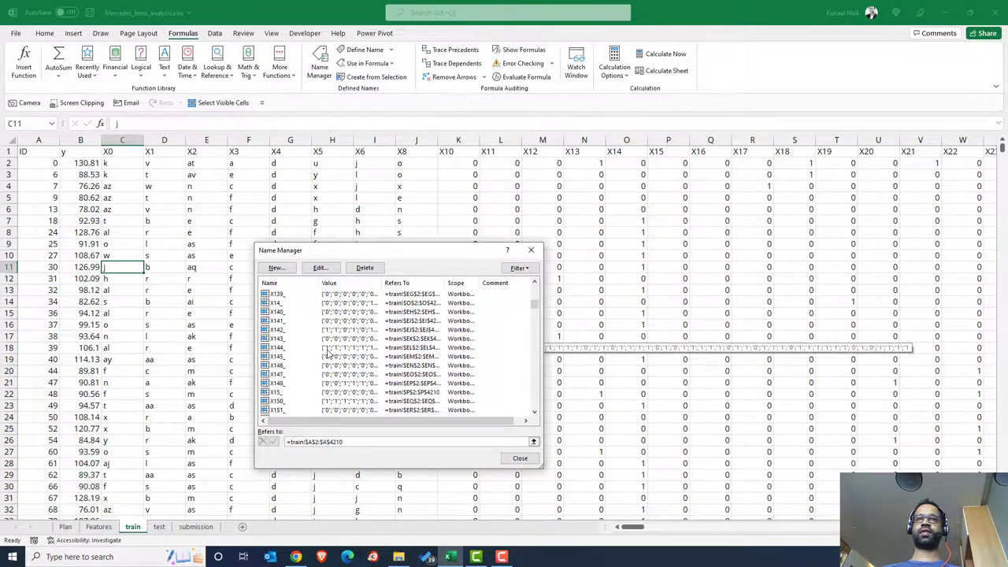
scroll(327, 352, "down", 20)
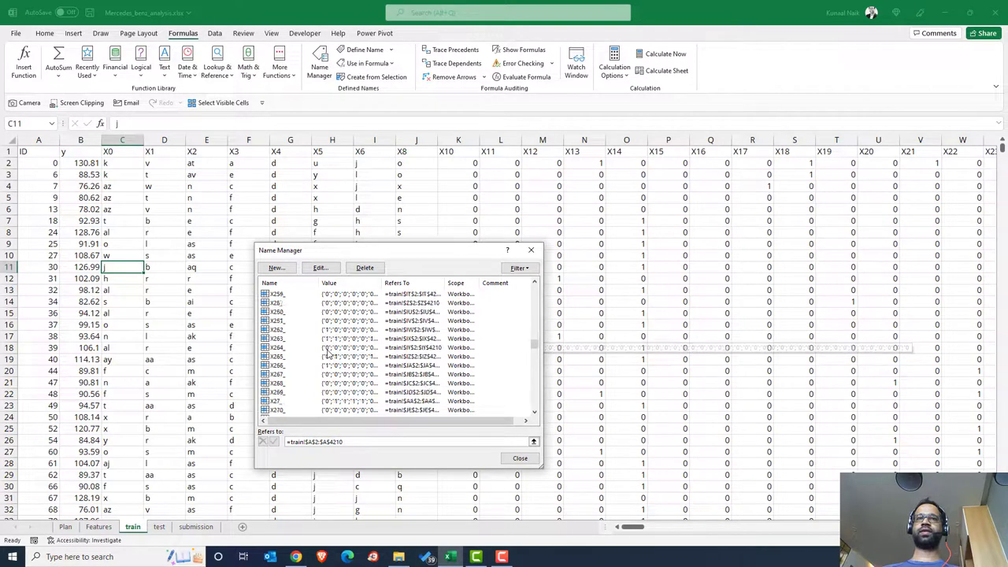
scroll(329, 355, "down", 20)
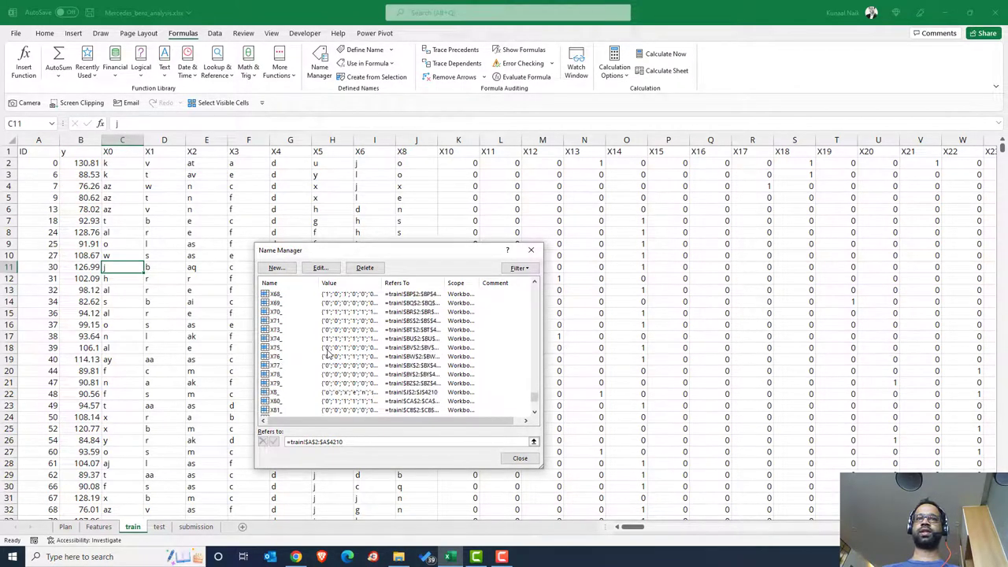
left_click(538, 252)
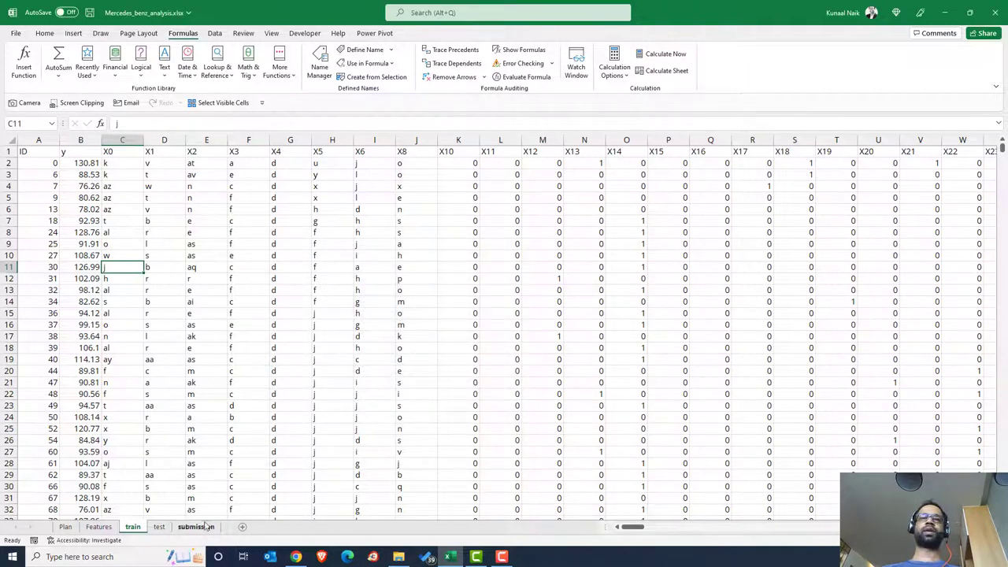
Step: Copy the header and first data rows of the train sheet
left_click(99, 528)
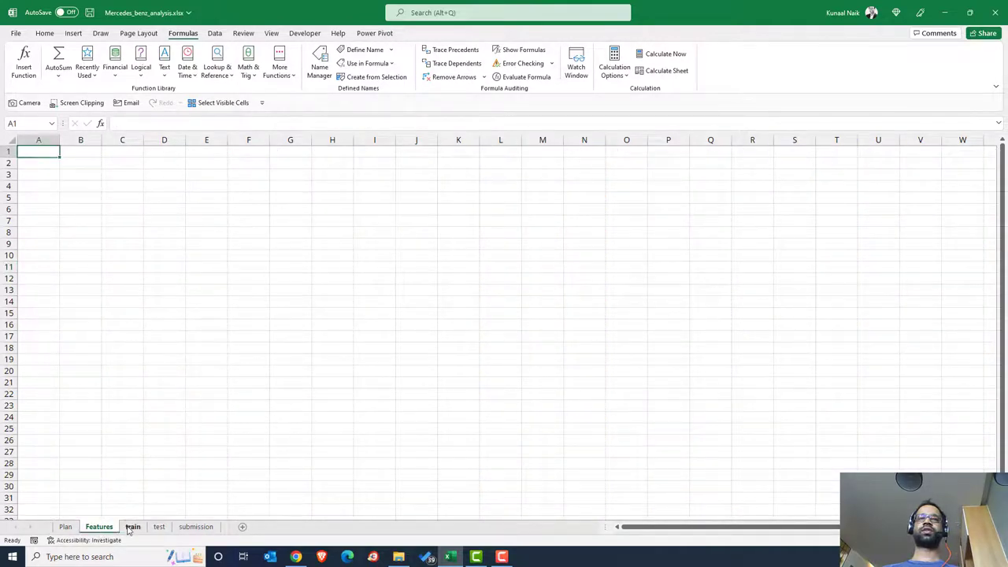
left_click(132, 527)
left_click(90, 280)
key("ctrl+Home")
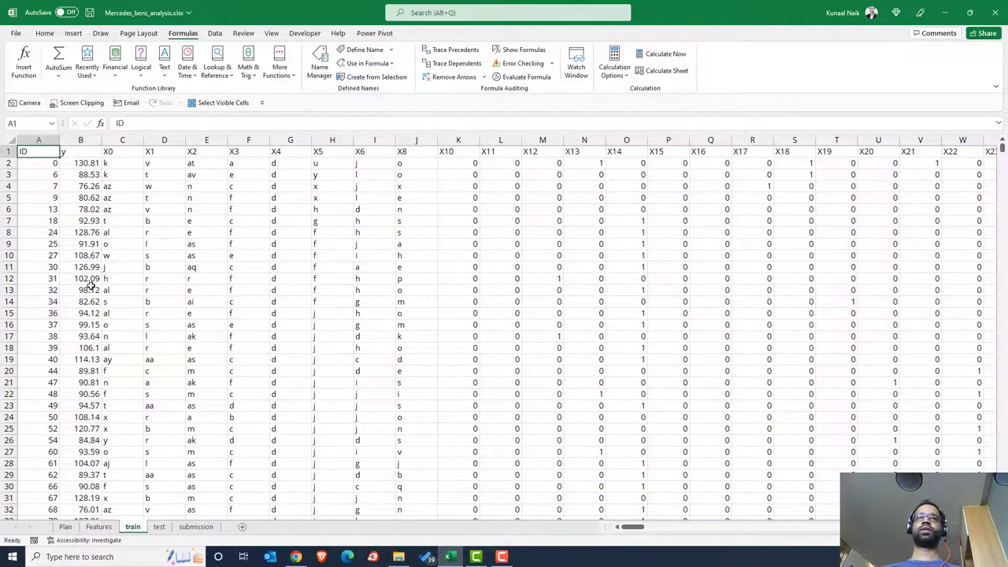
key("ctrl+shift+Right")
key("shift+Down")
key("shift+Down")
key("shift+Down")
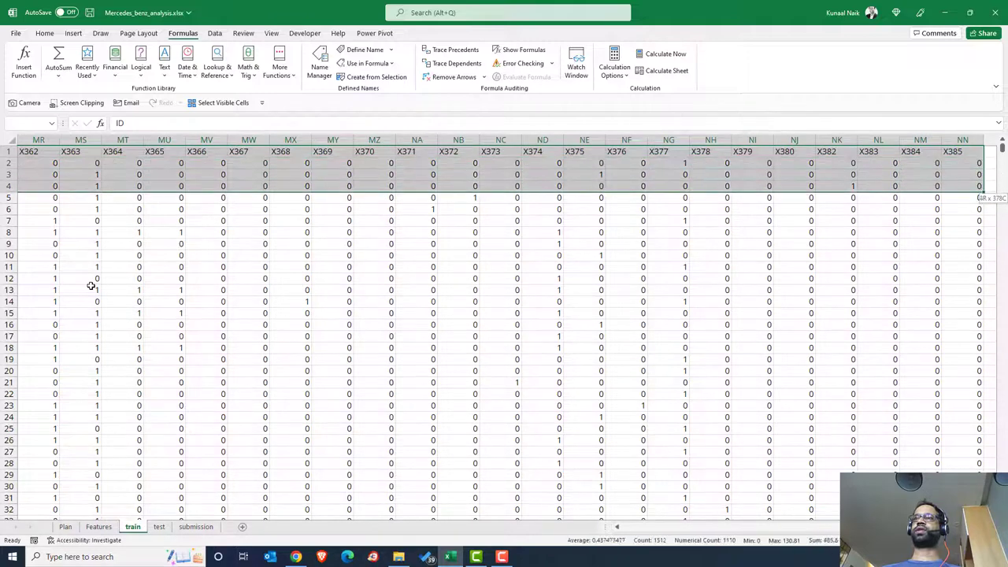
key("shift+Down")
key("shift+Down")
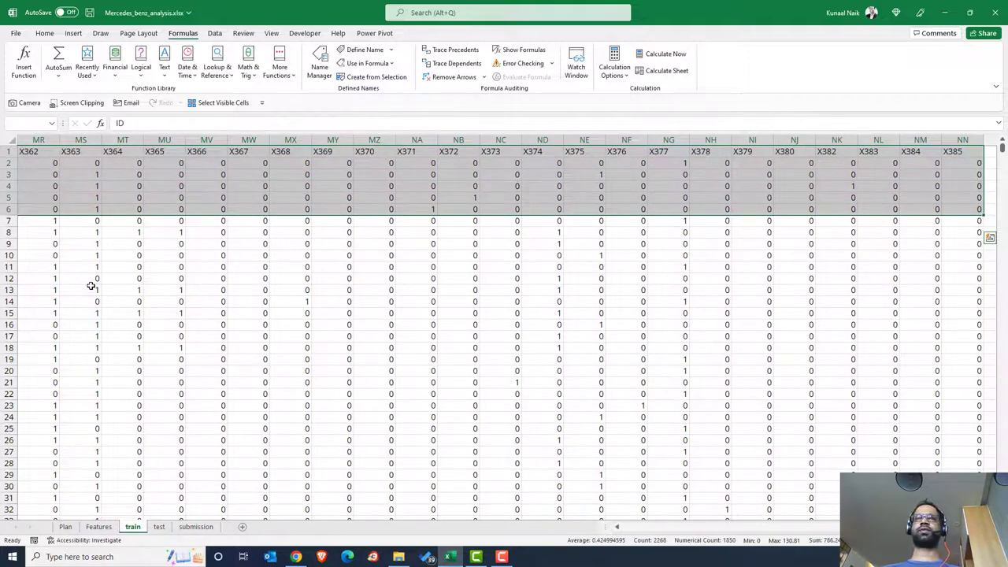
key("ctrl+c")
Step: Paste the copied rows transposed into the Features sheet starting at B1
left_click(99, 527)
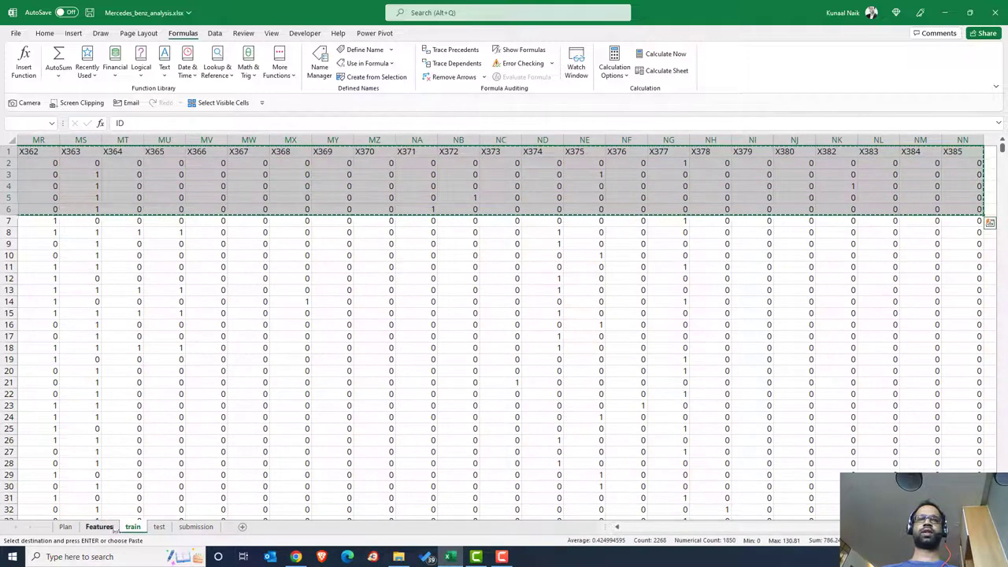
left_click(82, 140)
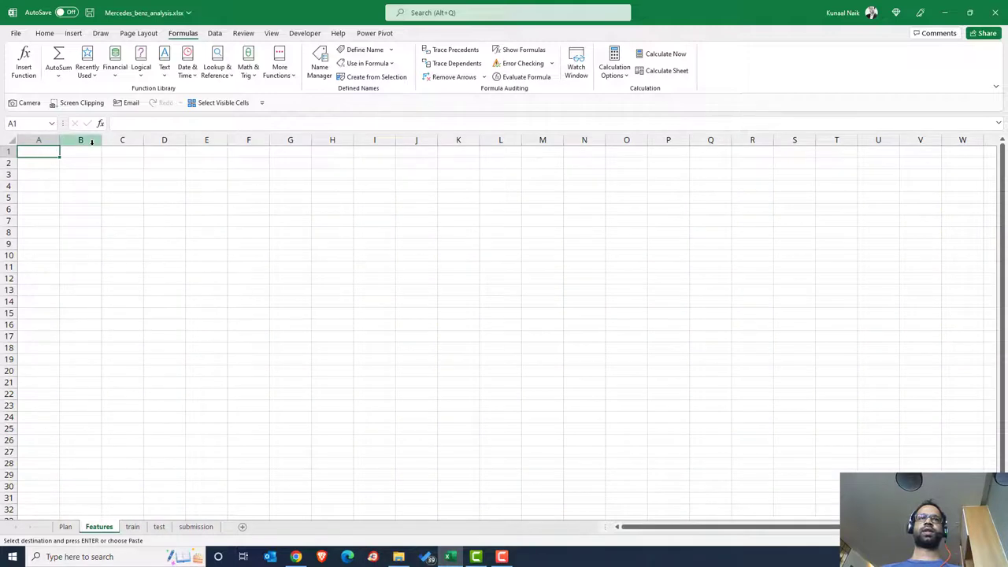
left_click(82, 150)
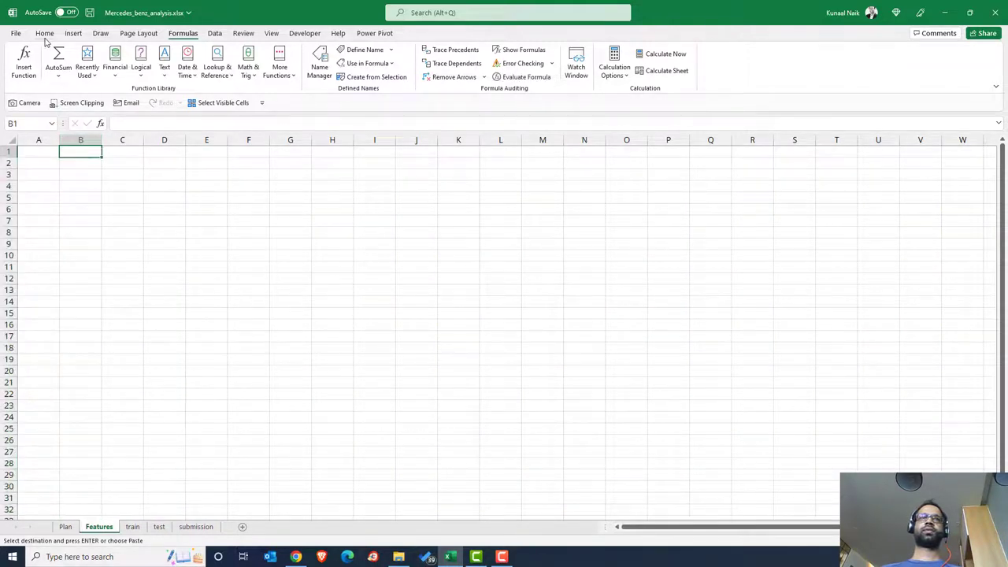
left_click(44, 33)
left_click(50, 75)
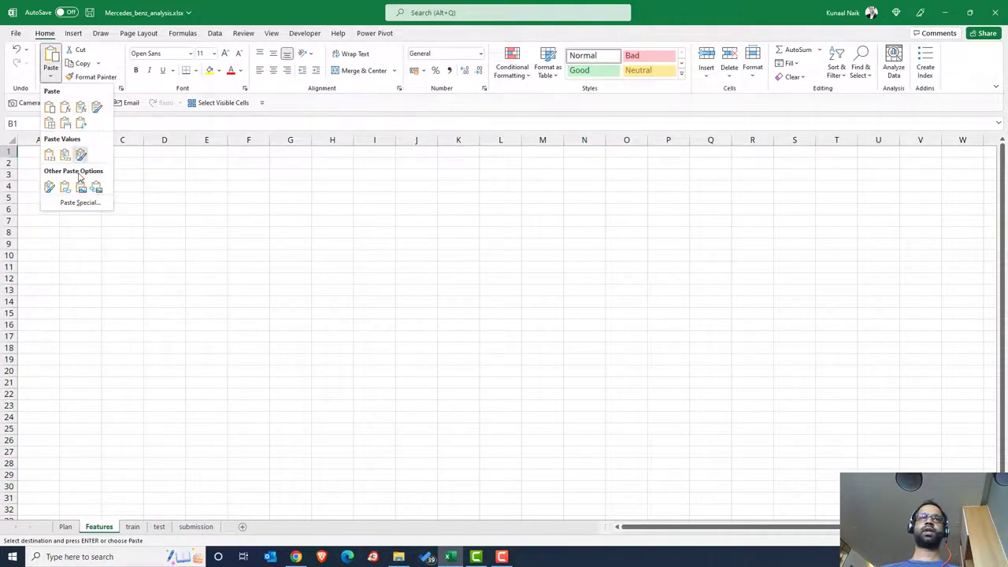
left_click(85, 124)
left_click(139, 257)
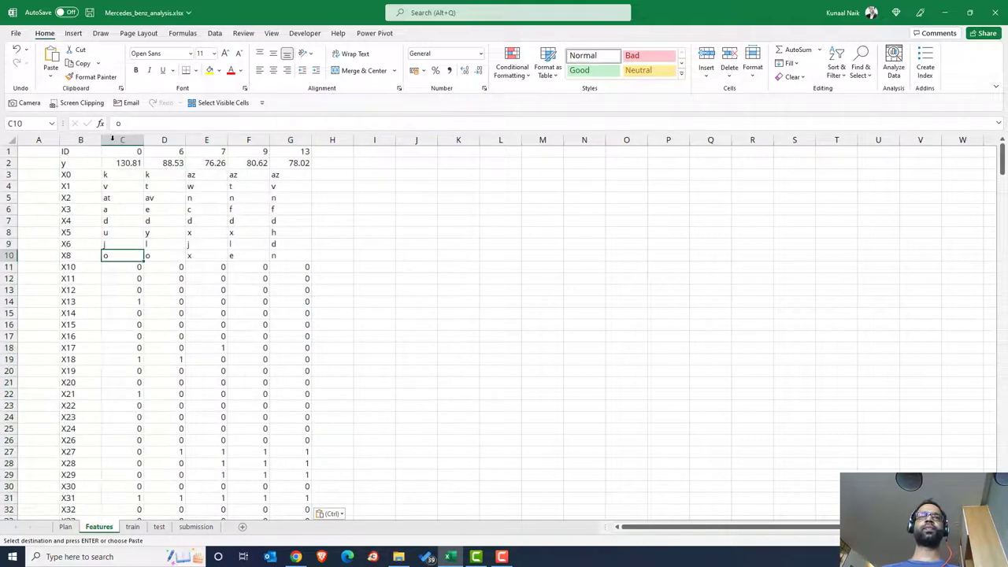
Step: Move the feature names from column B to column H
left_click(83, 141)
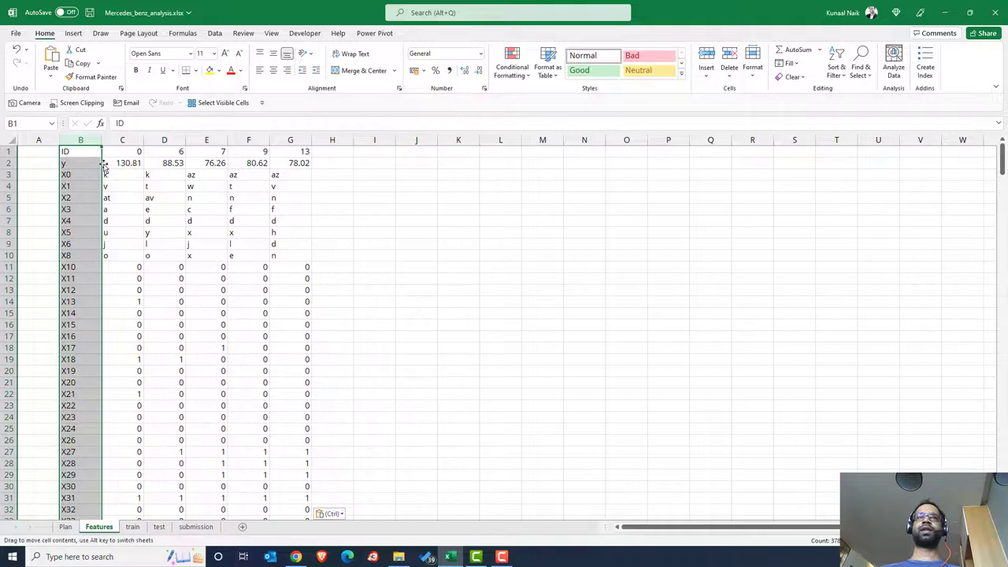
left_click_drag(102, 165, 336, 160)
left_click(374, 197)
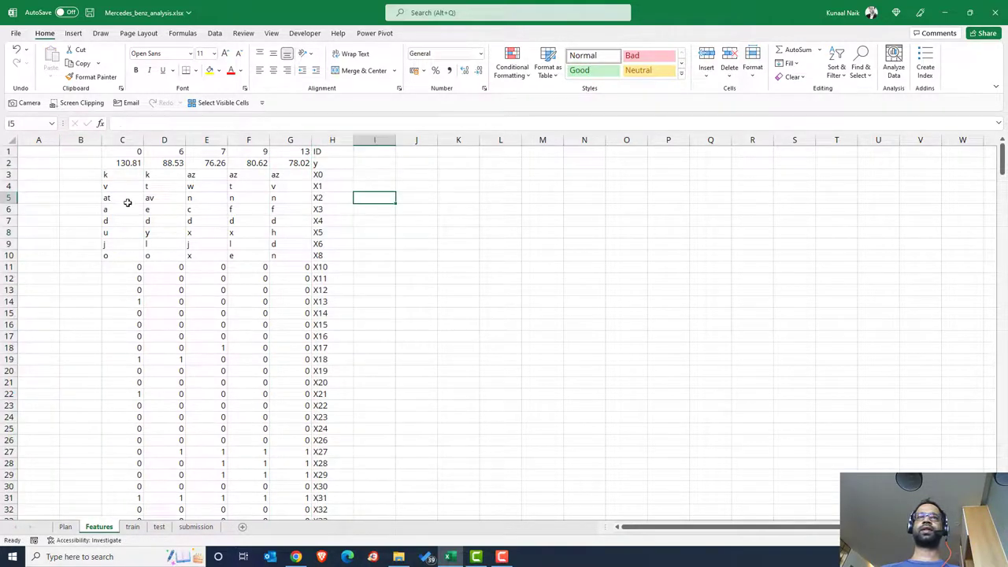
Step: Insert a blank row above the data at row 1
left_click(9, 151)
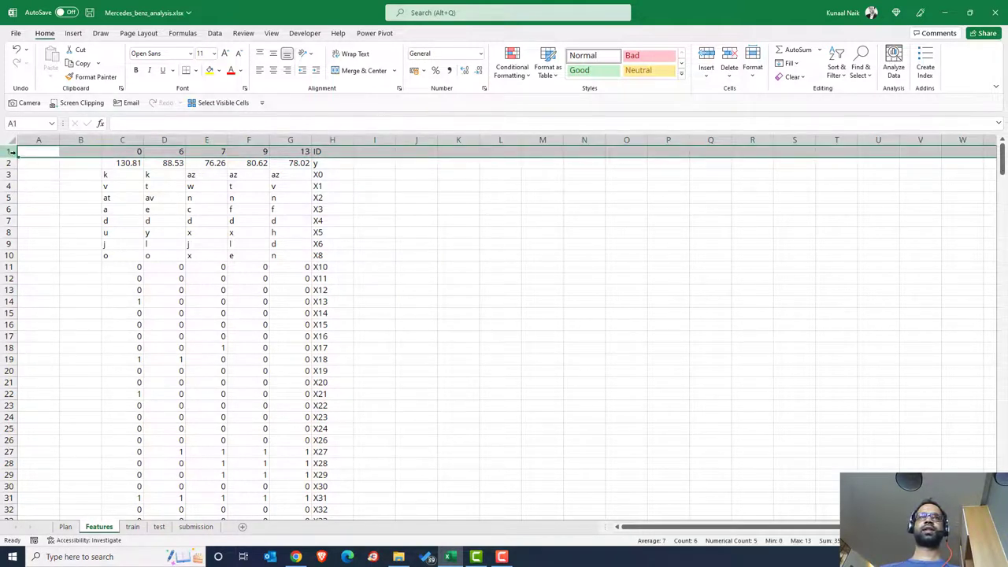
right_click(11, 151)
left_click(47, 241)
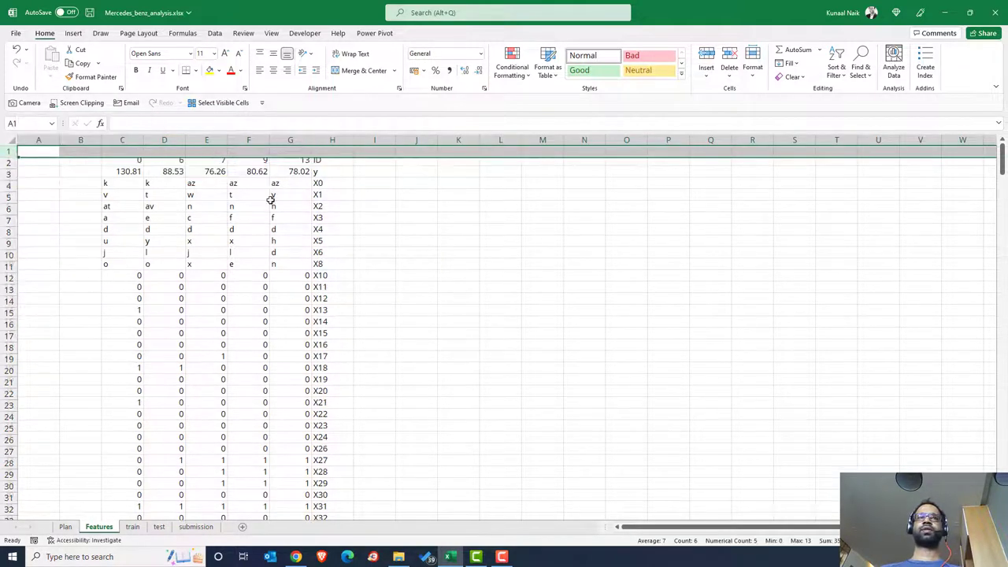
left_click(284, 197)
Step: Enter the header 'Features' in cell H1
left_click(292, 150)
left_click(326, 150)
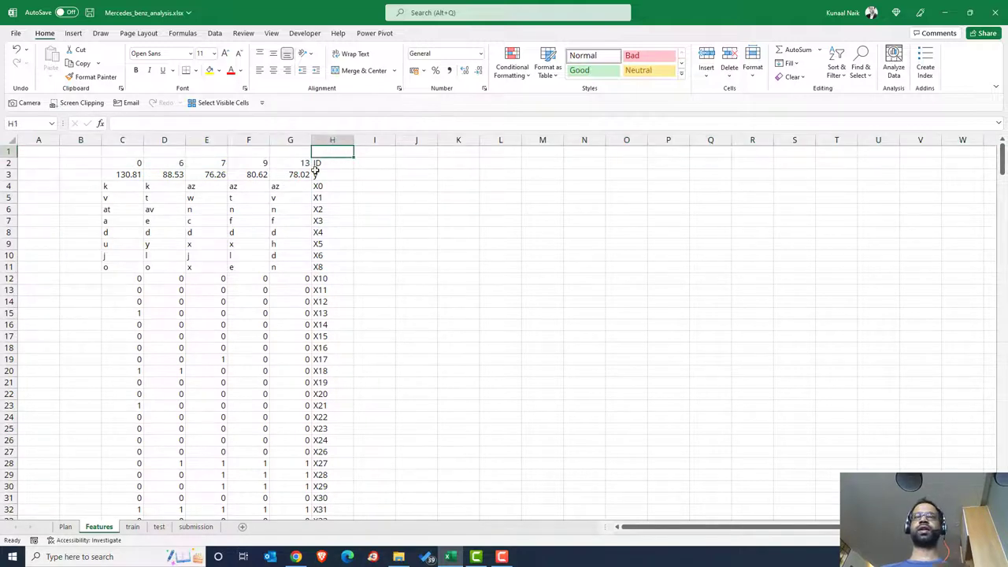
type("Features")
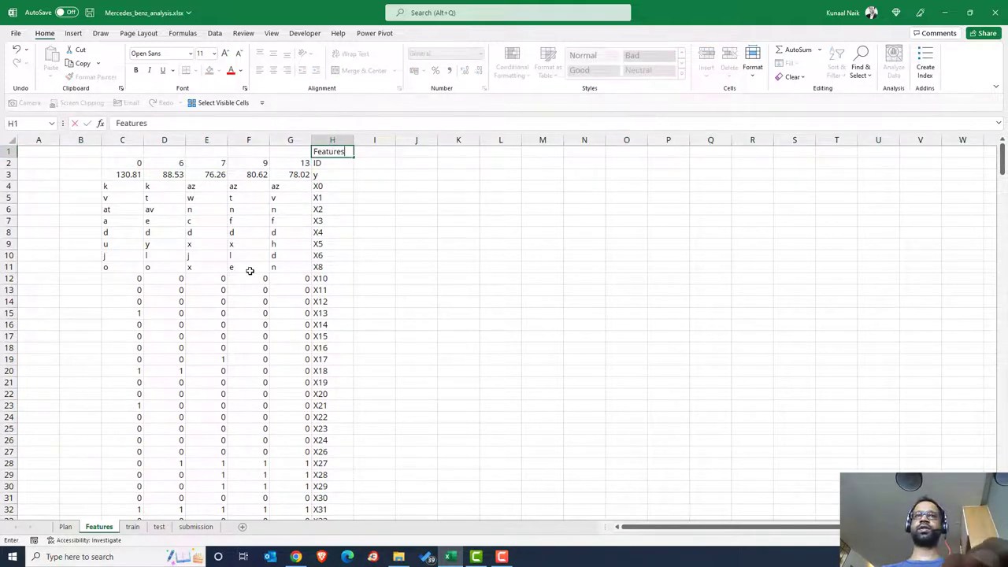
key("Return")
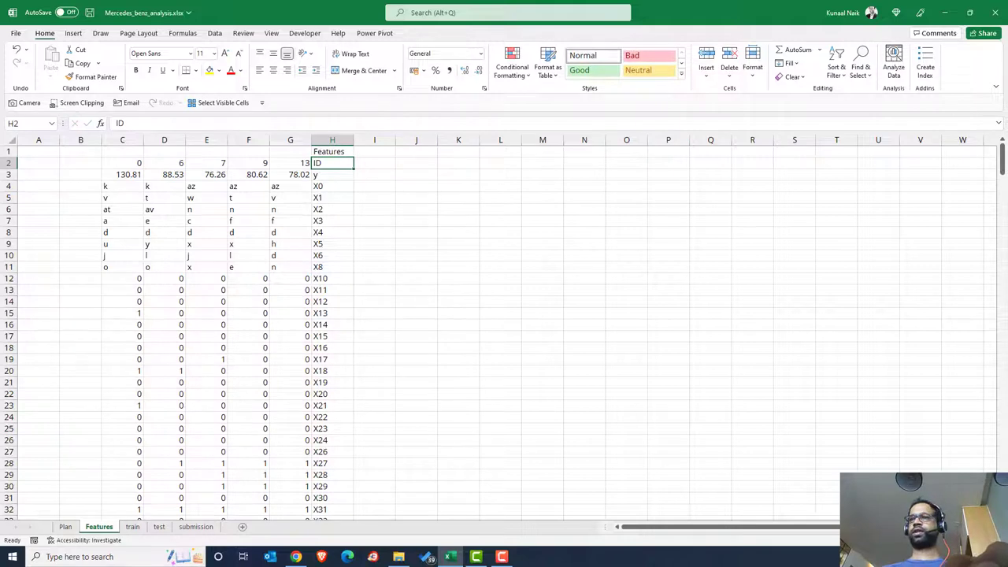
Step: Label C1 'Row 1' and fill 'Row 2' through 'Row 5' across D1:G1
scroll(504, 327, "up", 1)
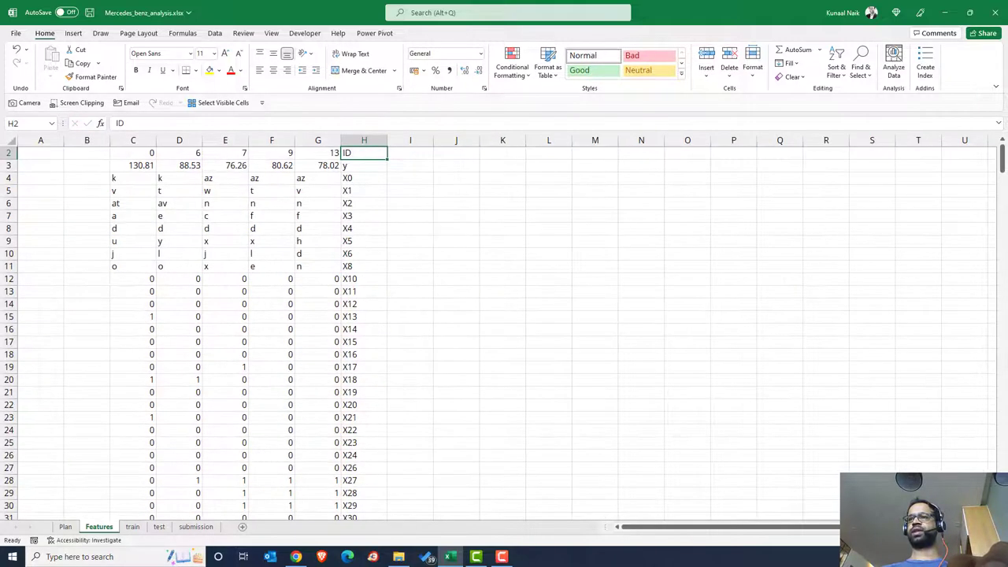
scroll(478, 313, "up", 1)
scroll(385, 252, "up", 1)
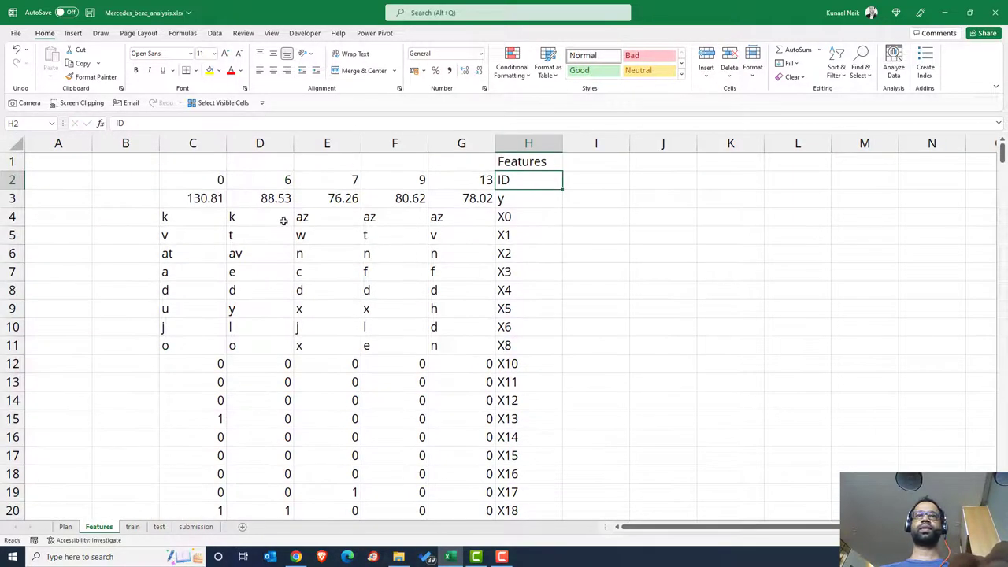
left_click(176, 161)
left_click(457, 164)
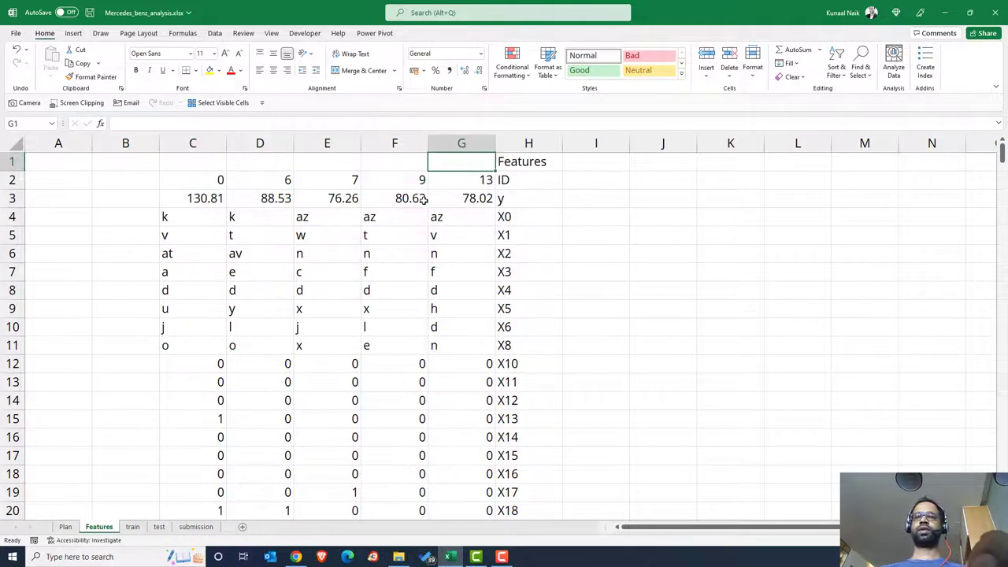
type("Row")
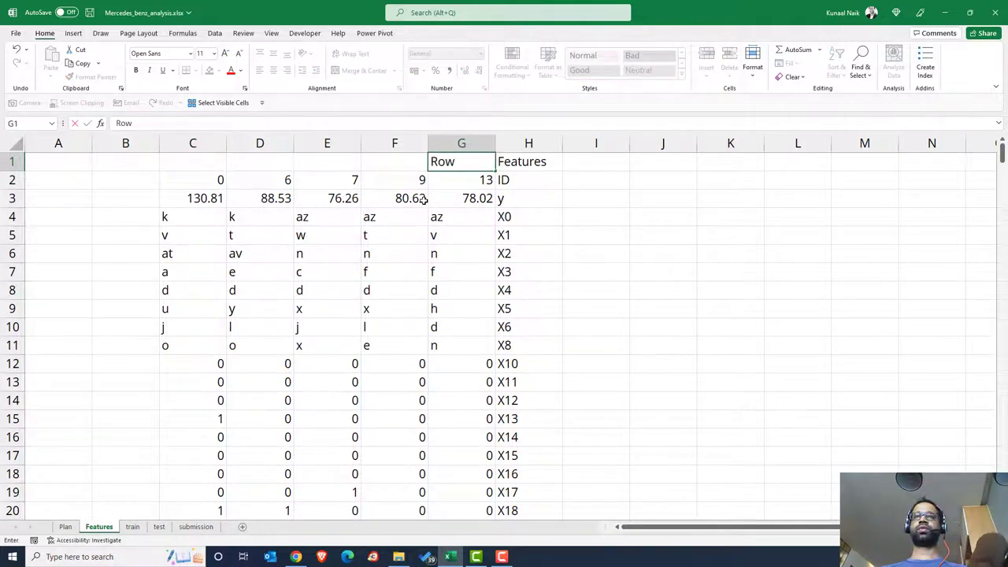
key("Escape")
key("Left")
key("Left")
key("Left")
key("Left")
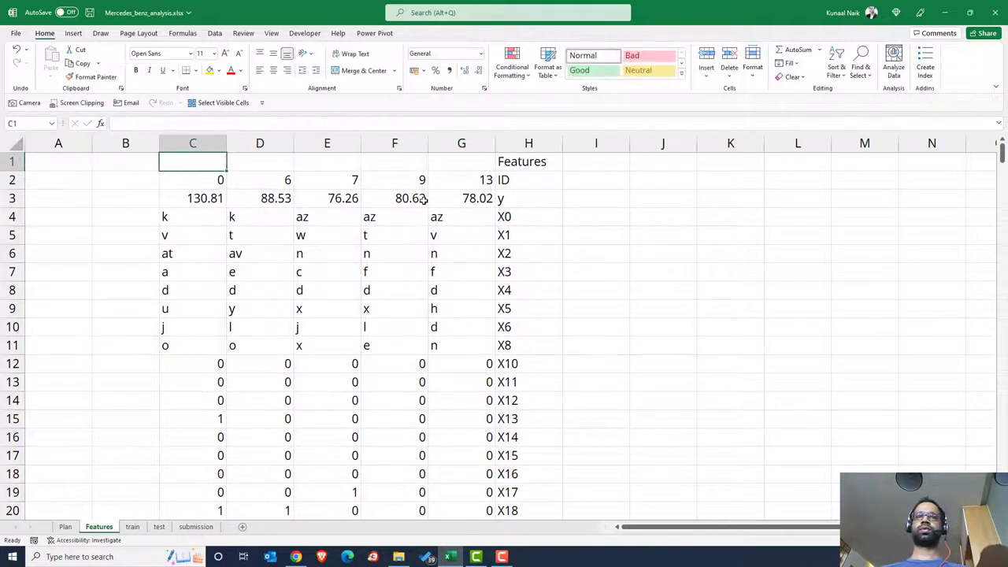
type("Row")
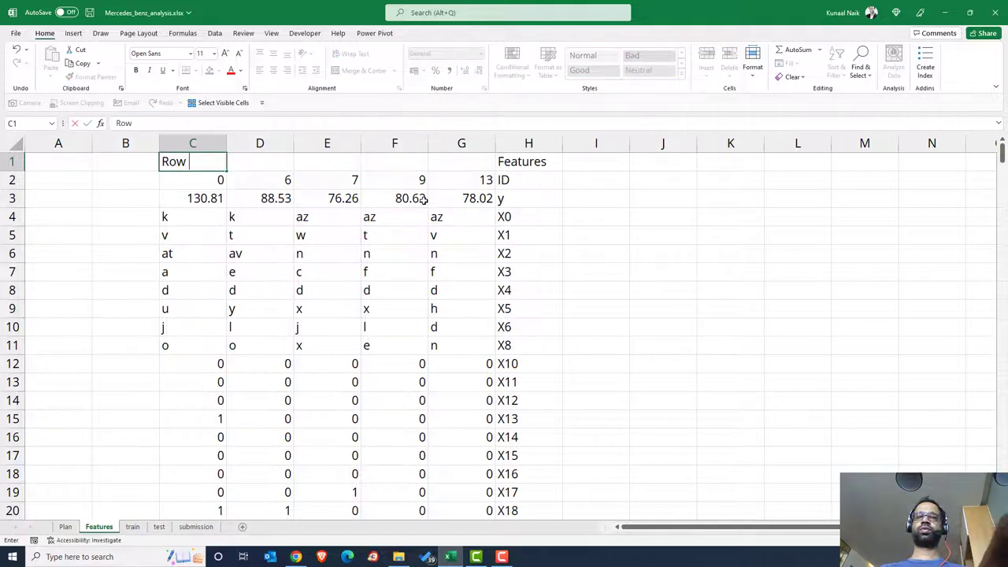
type(" 1")
key("Return")
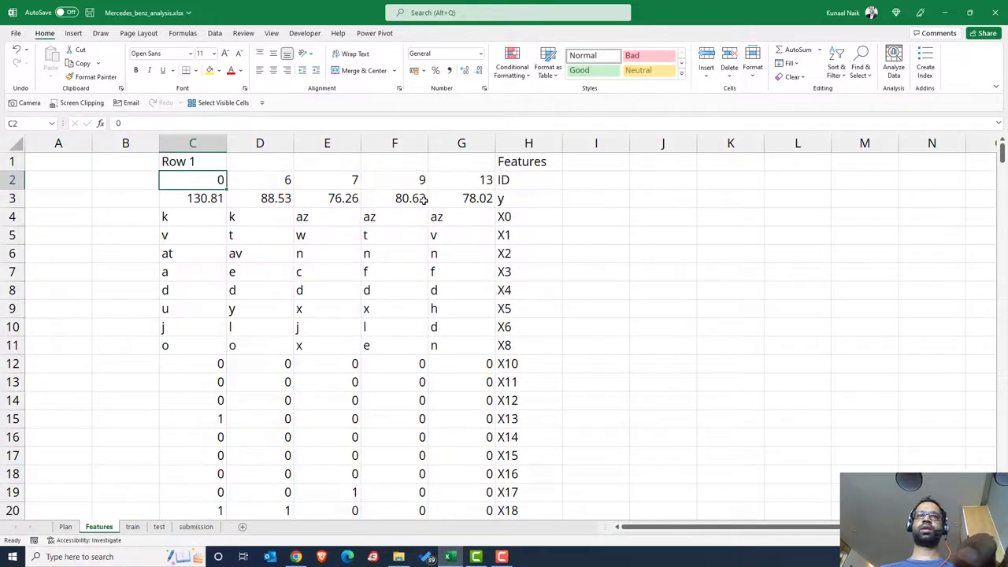
left_click(203, 160)
left_click_drag(226, 170, 492, 180)
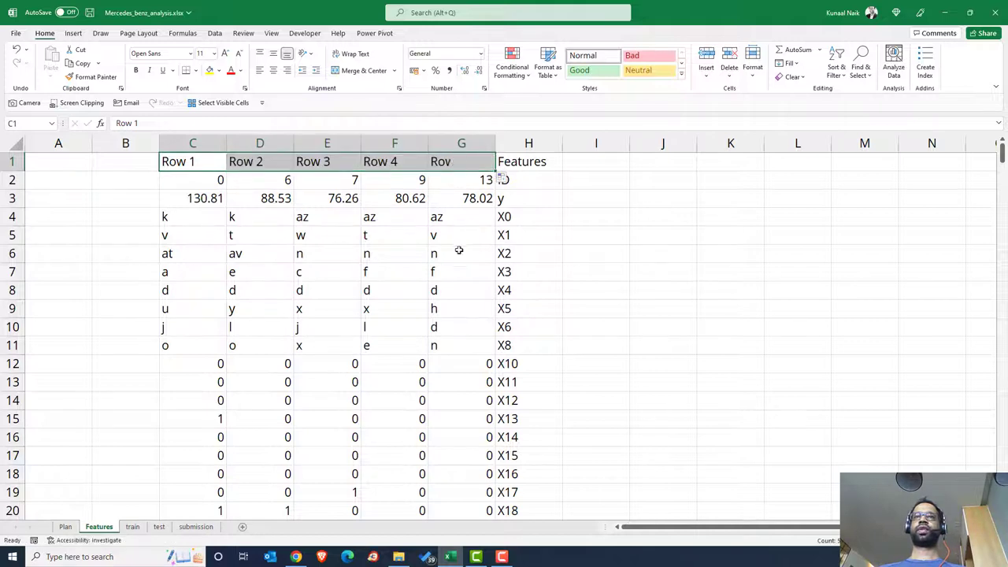
left_click(455, 254)
left_click(582, 289)
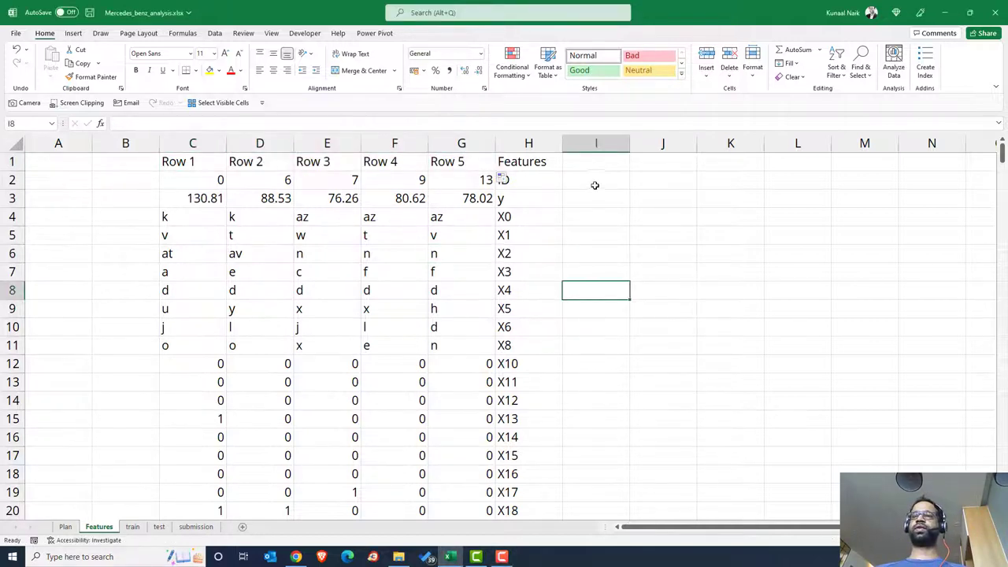
left_click(600, 163)
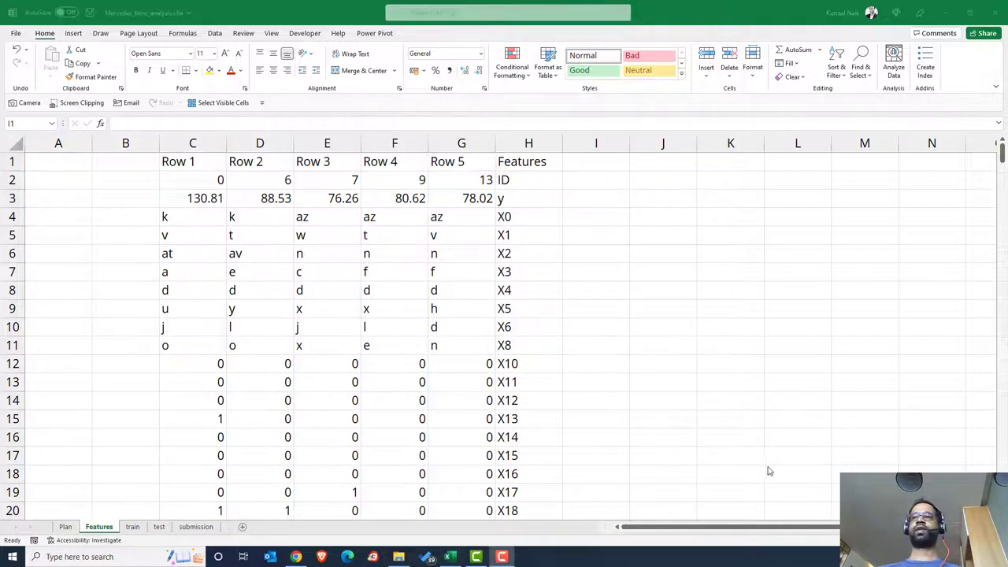
left_click_drag(473, 180, 465, 348)
left_click(458, 418)
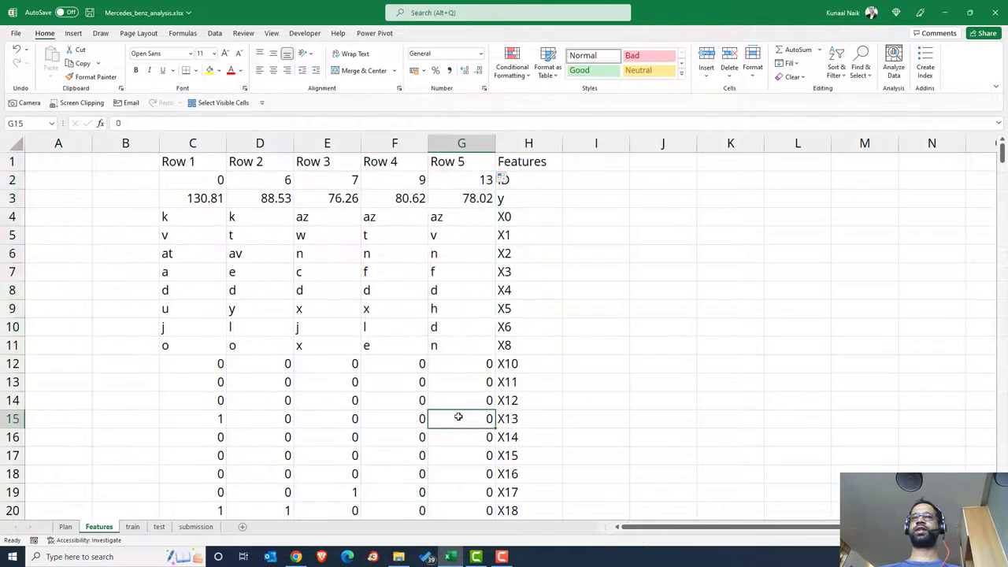
scroll(458, 418, "down", 11)
left_click(463, 392)
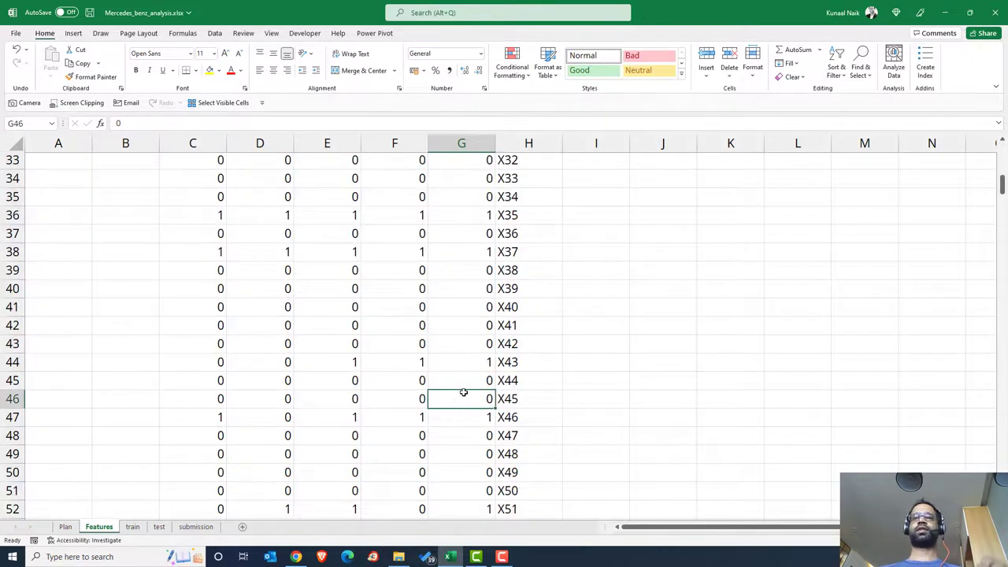
key("ctrl+Down")
key("ctrl+Up")
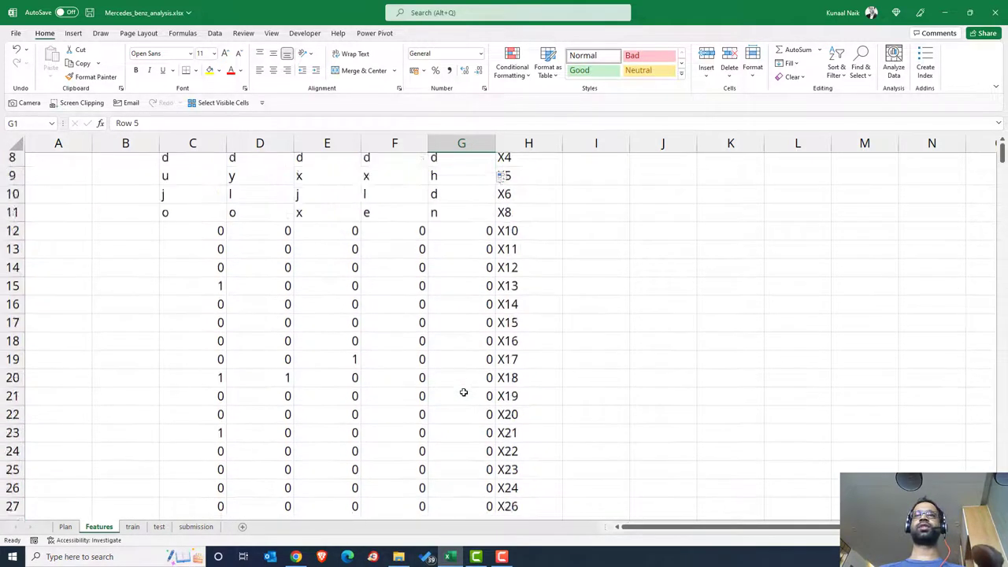
key("Right")
key("Right")
key("Down")
key("Up")
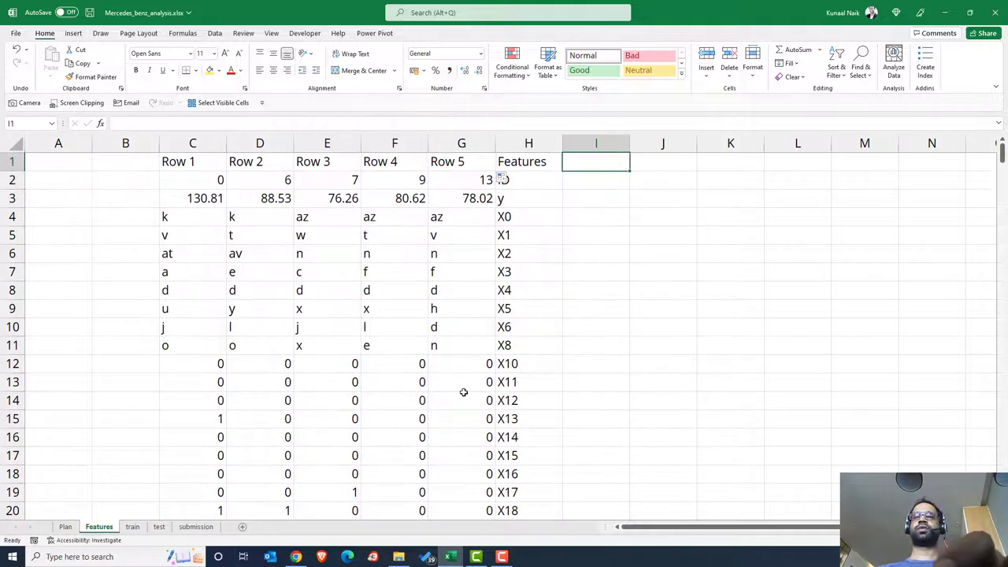
Step: Enter the header 'Data Type' in cell I1
type("Data Yu")
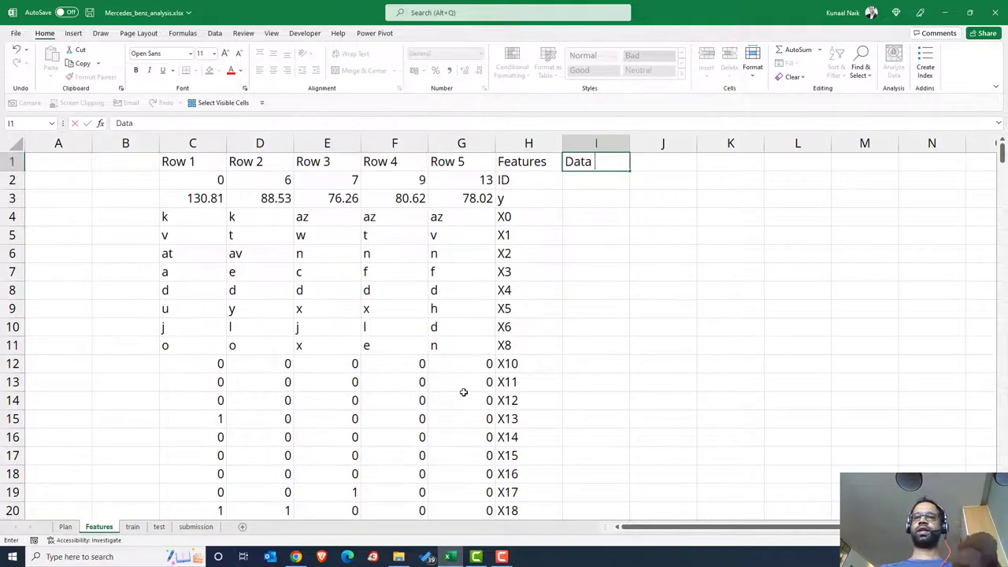
key("BackSpace")
key("BackSpace")
type("Type")
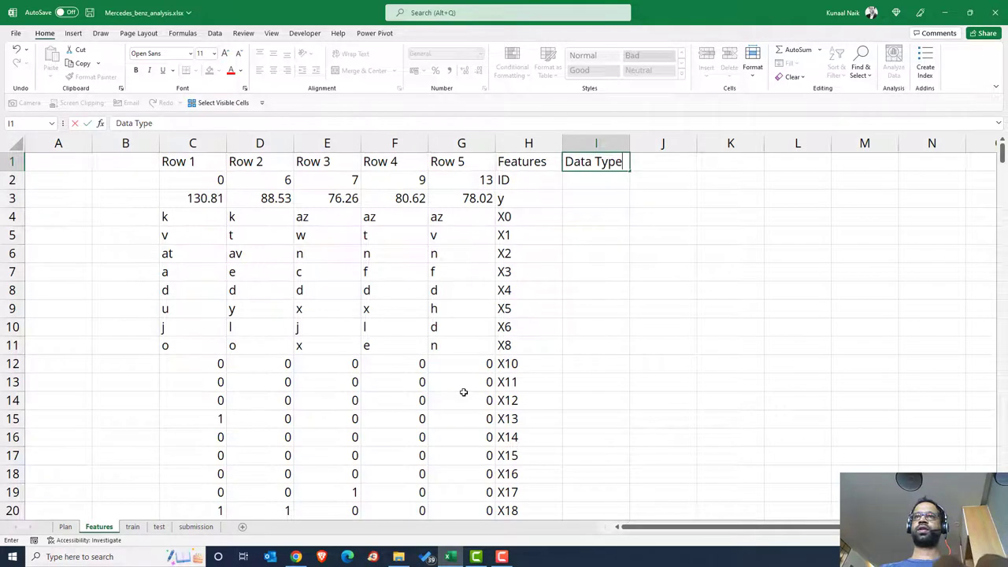
key("Return")
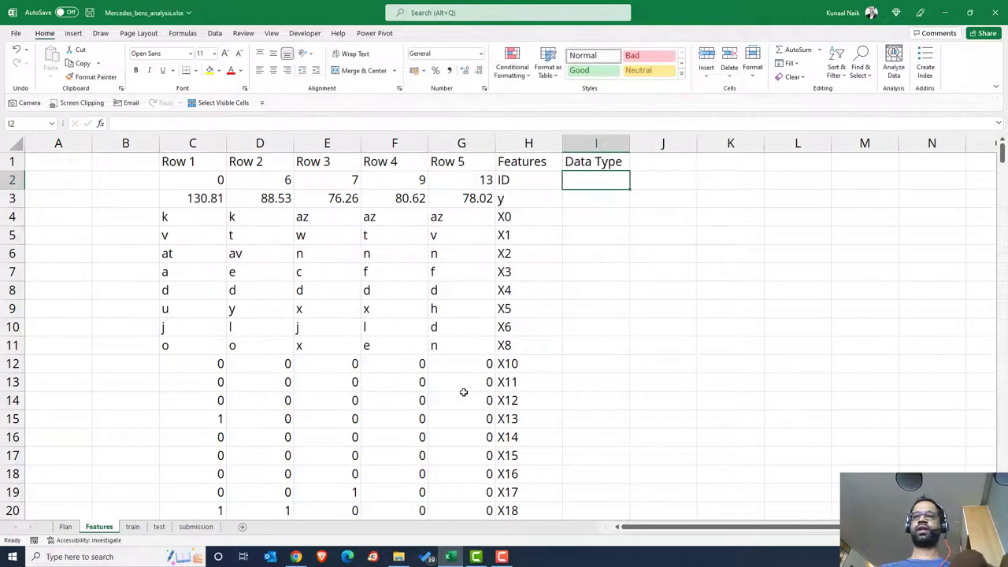
Step: Put =ISNUMBER(G2) in I2, which returns TRUE for the ID value
type("=isnu")
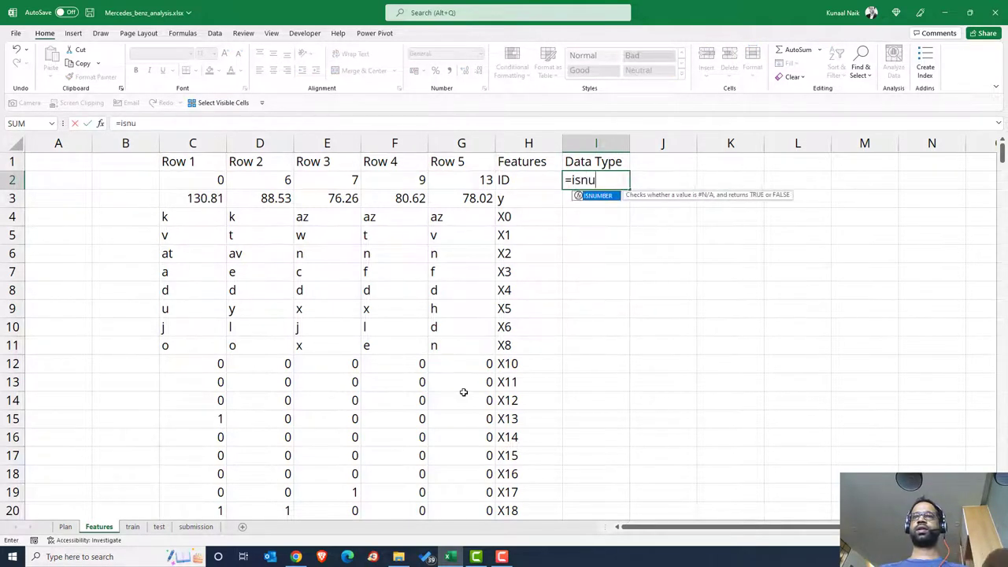
key("Tab")
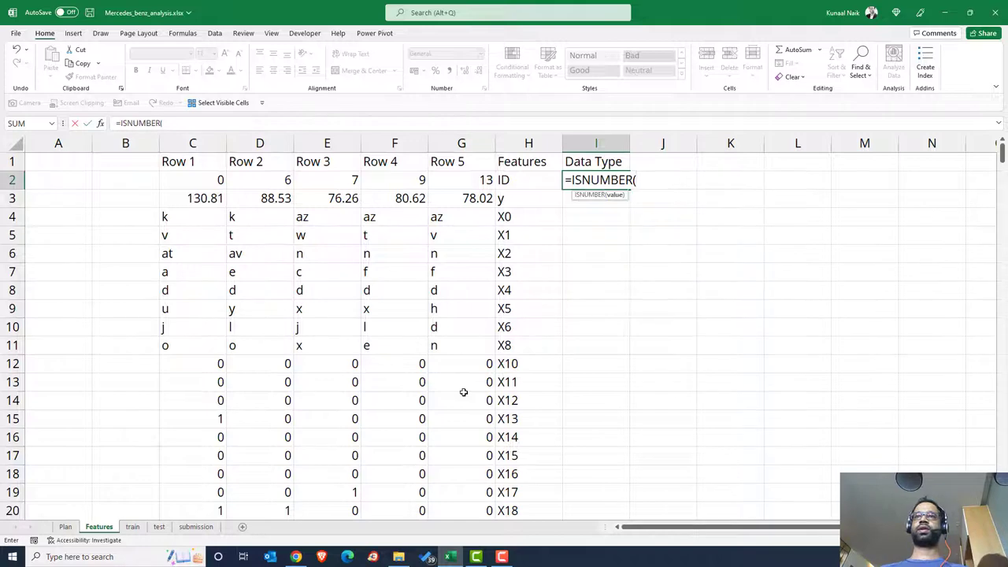
key("Left")
key("Left")
key("Left")
key("Right")
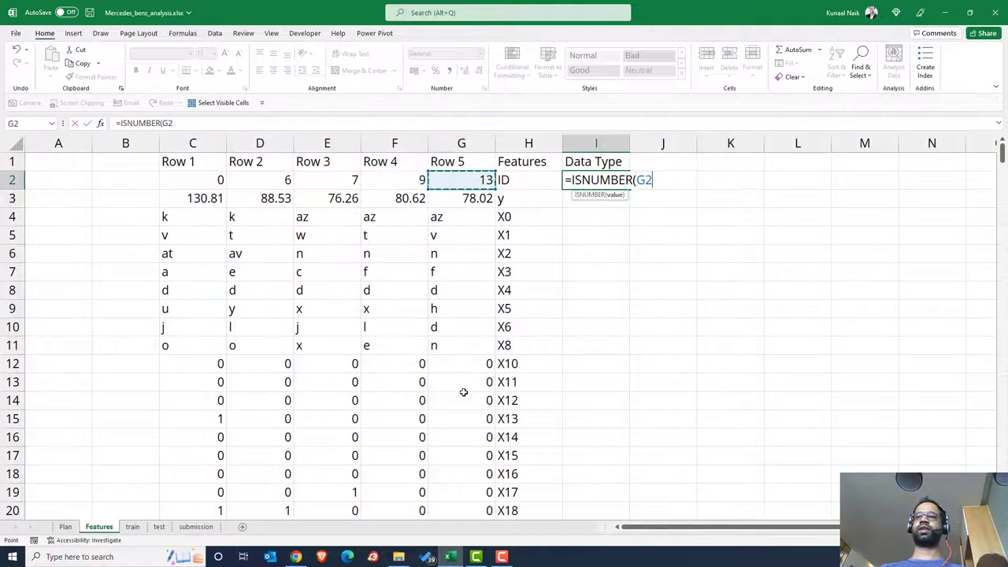
type(")")
key("Return")
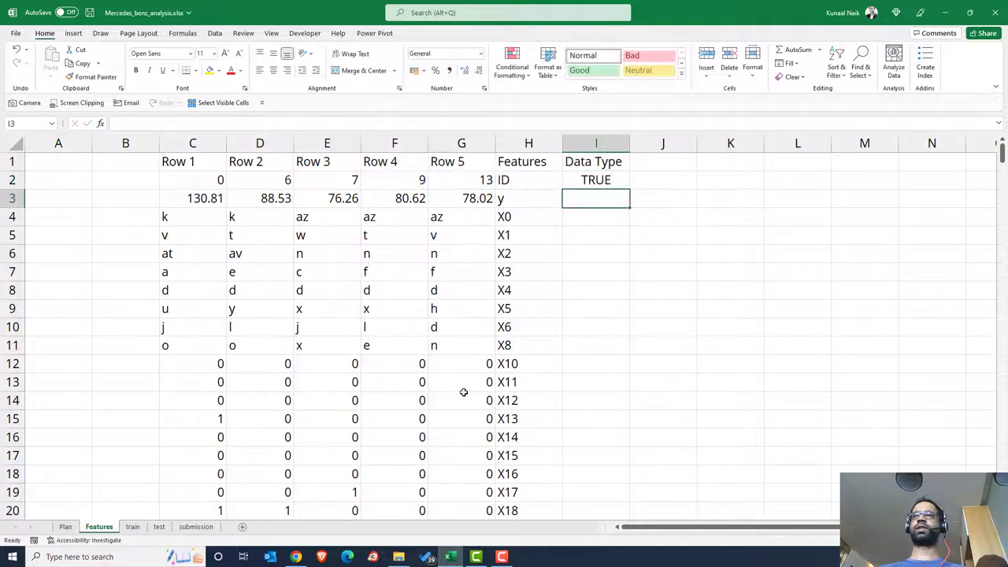
key("Up")
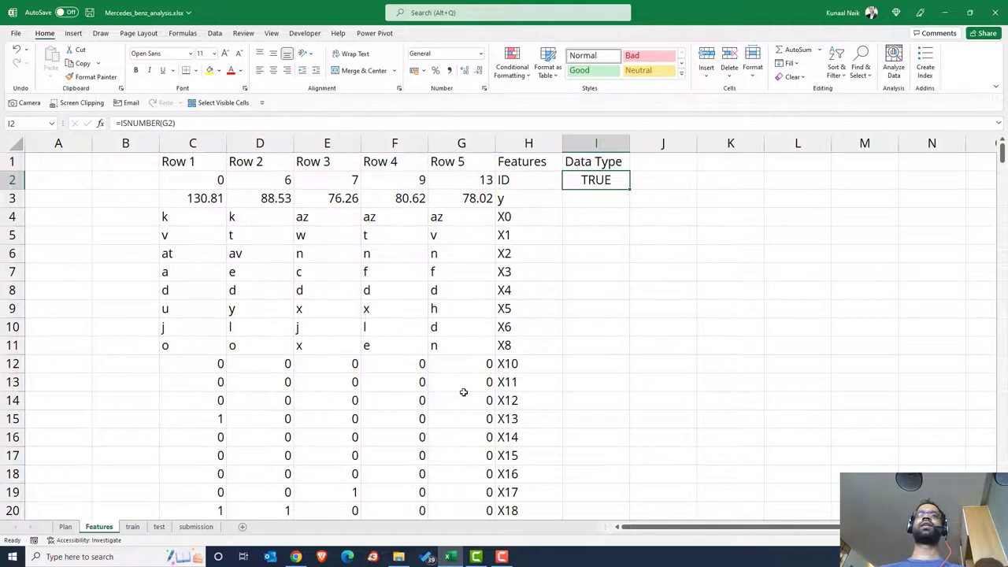
double_click(594, 181)
left_click(569, 181)
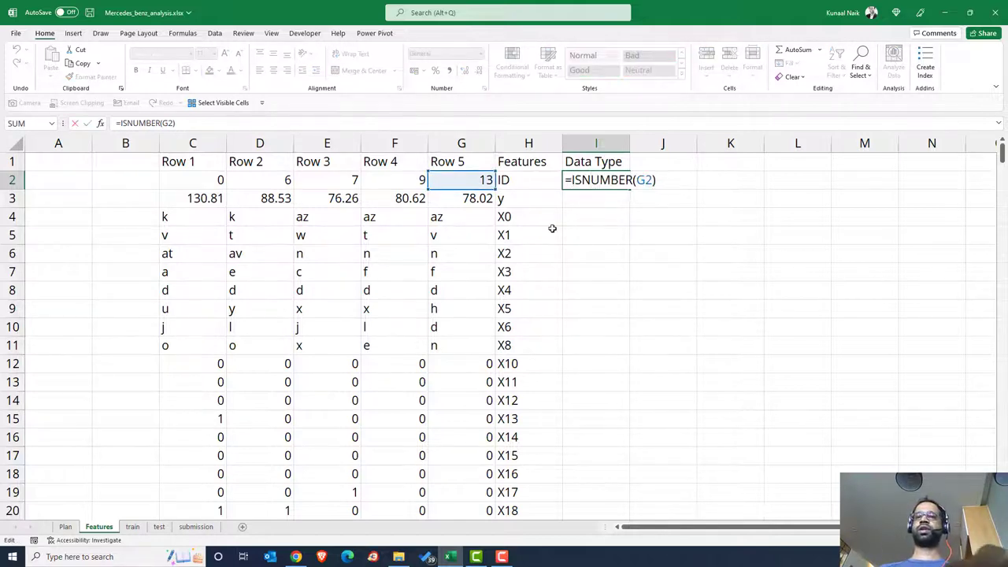
Step: Change I2 to =IF(ISNUMBER(G2),"Numerical","Categorical"), accepting Excel's correction
type("IF(ISNUMBER(G2)")
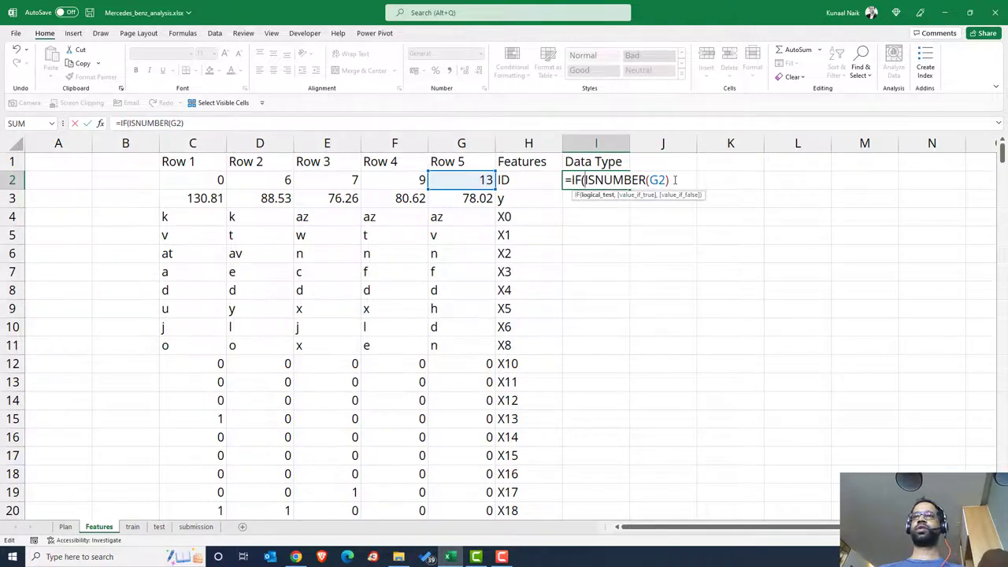
type(",")
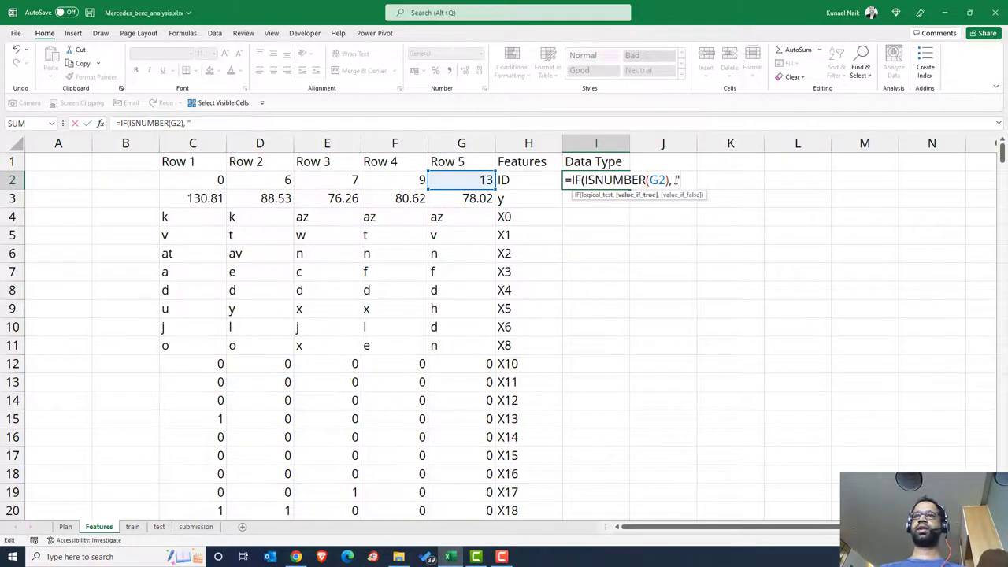
type(" \"Numerica")
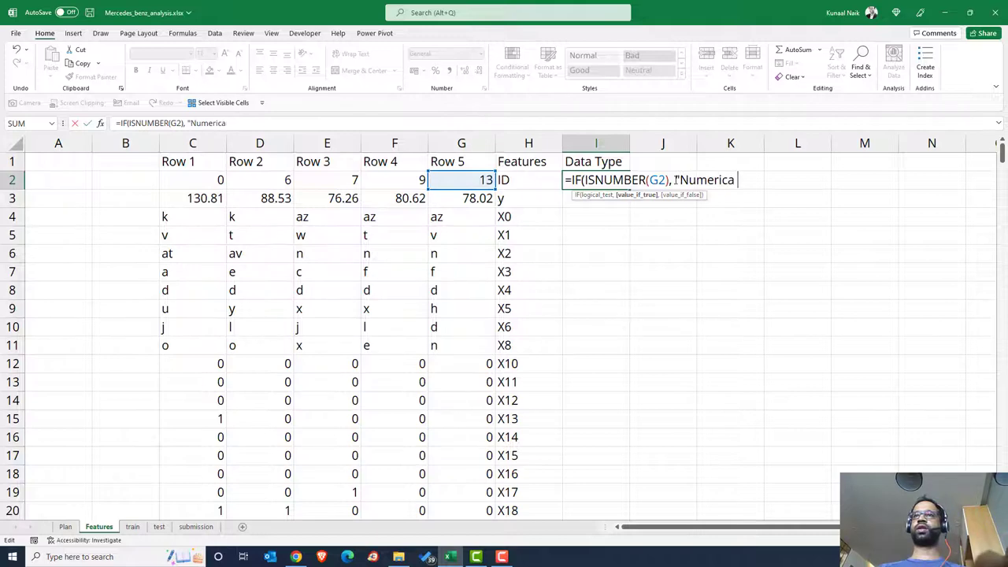
type("l\", ")
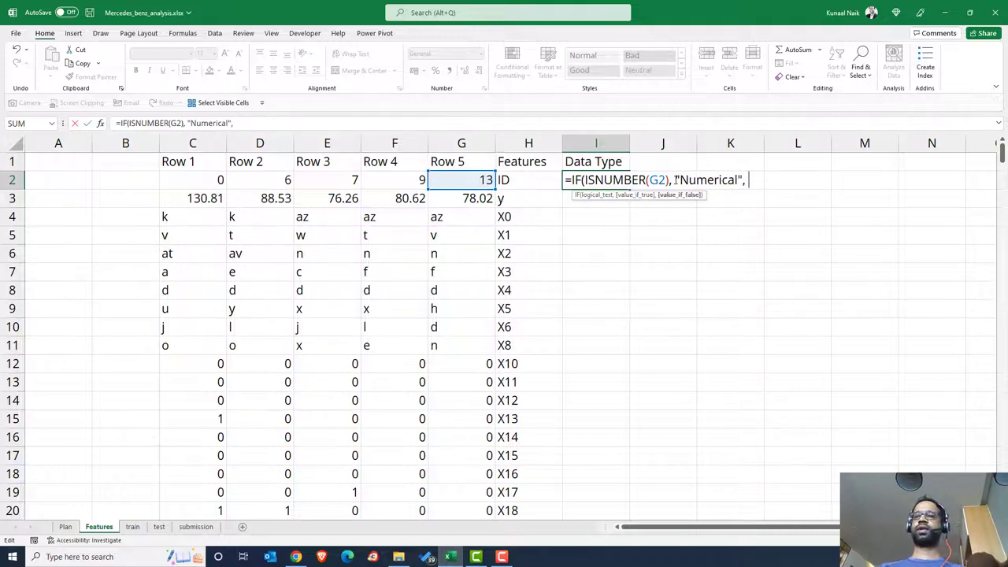
type("\"Categorical")
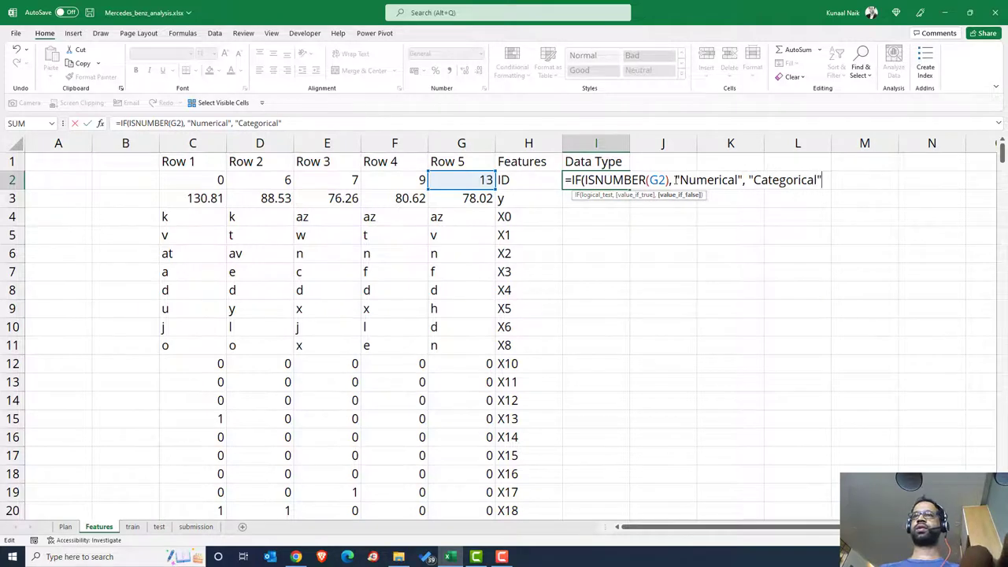
key("Return")
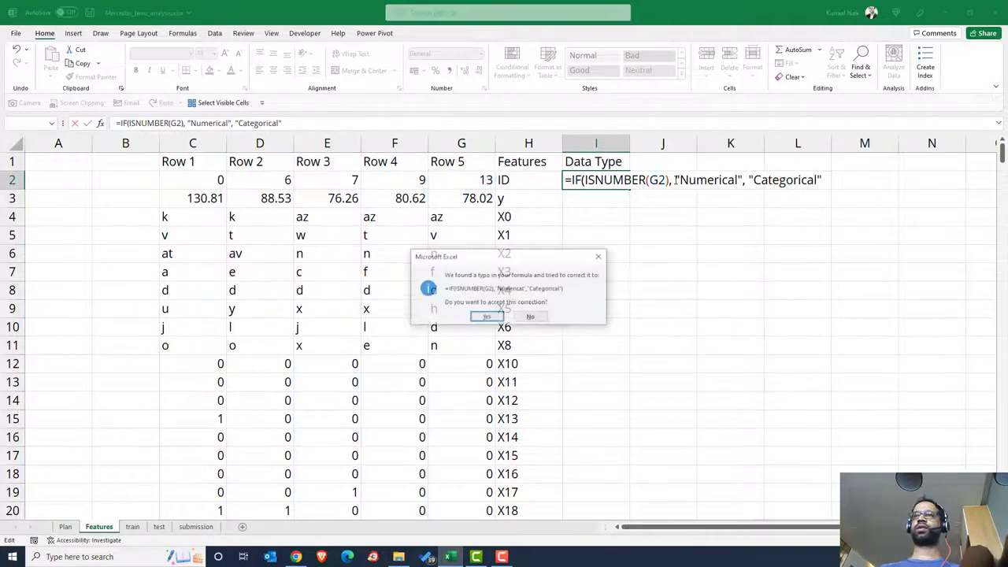
key("Return")
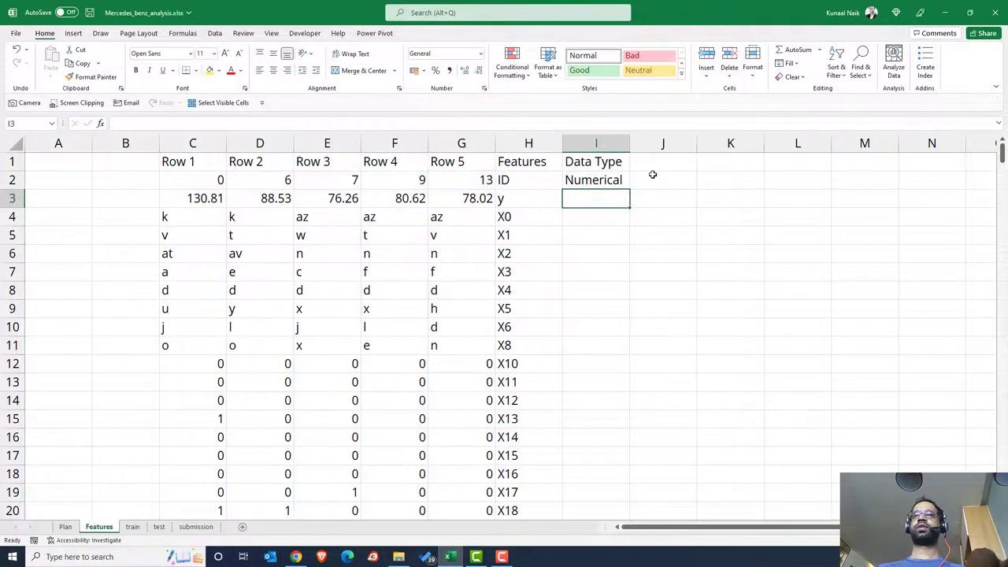
Step: Fill the Data Type formula down to row 379 and check the results
left_click(621, 181)
double_click(630, 189)
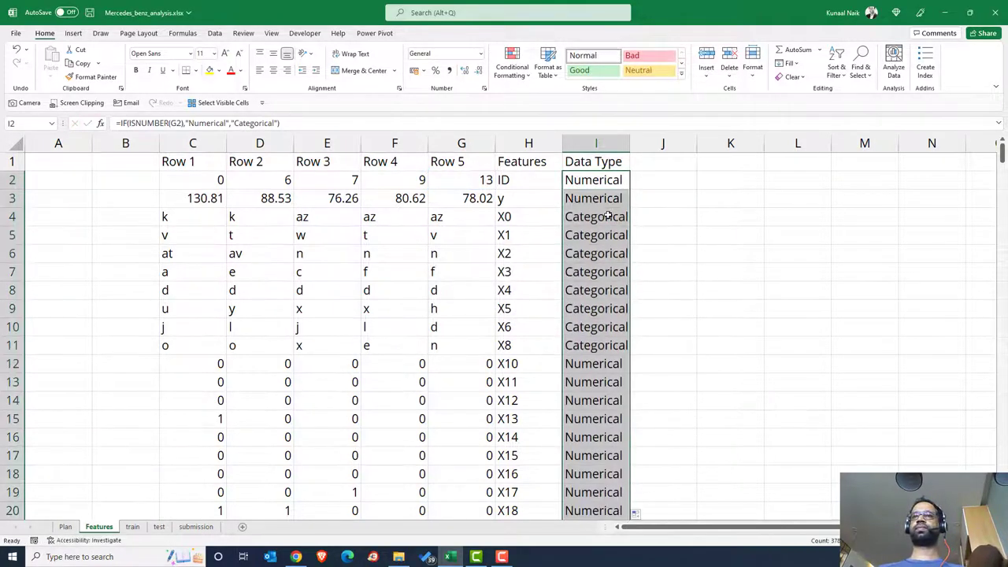
left_click(604, 219)
key("ctrl+Down")
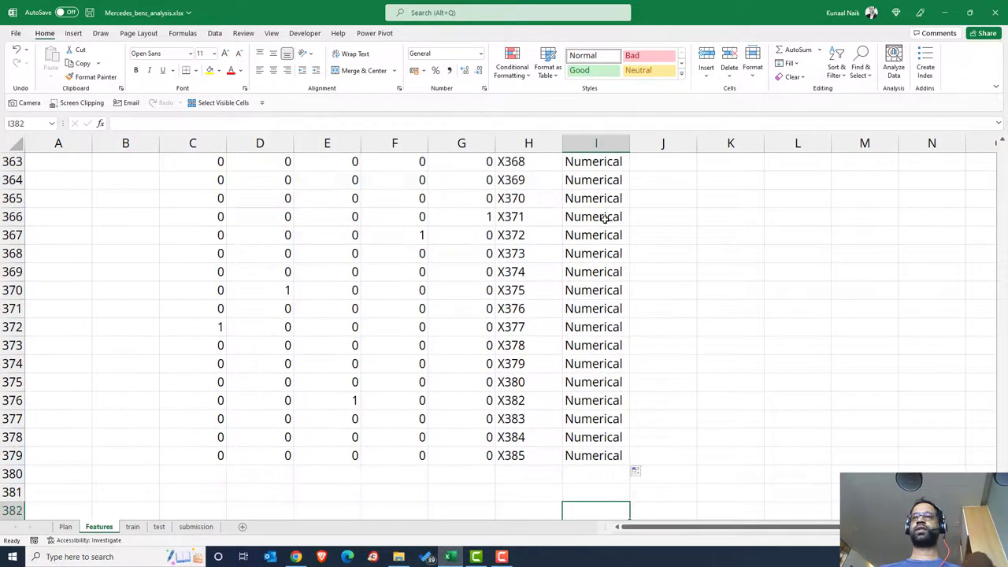
key("ctrl+Up")
key("Down")
key("Left")
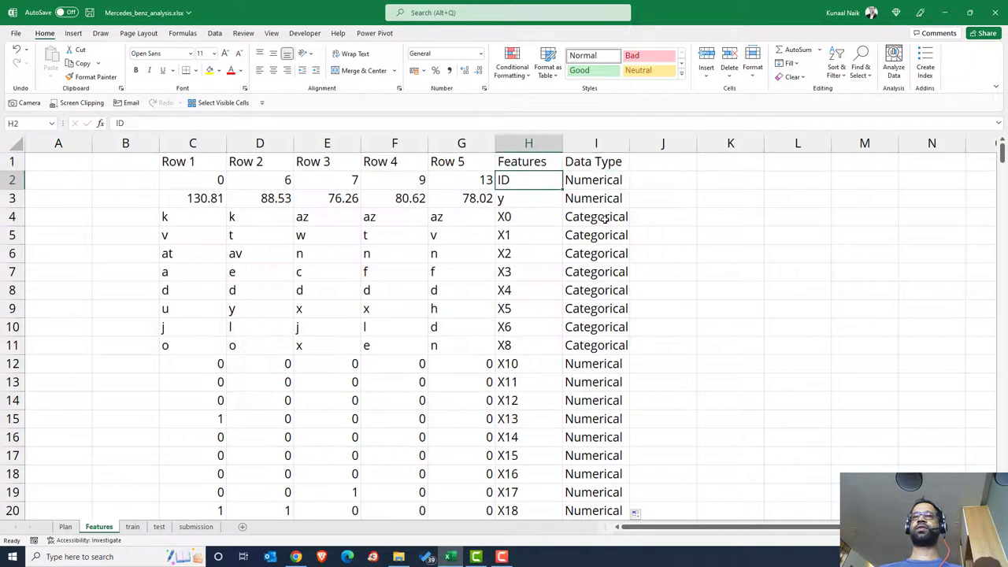
Step: Label the data types of the ID and y rows as 'ID' and 'y'
key("Right")
type("ID")
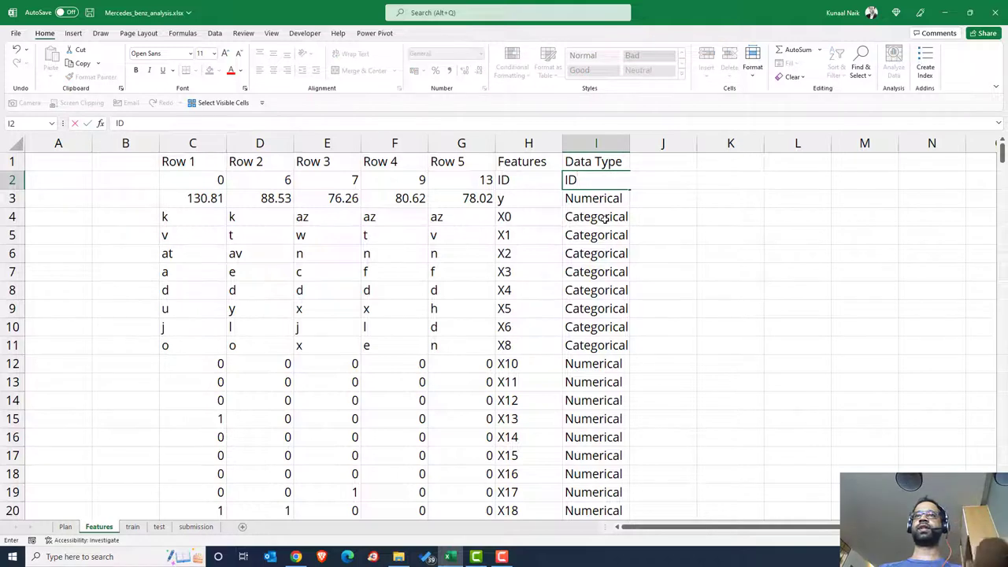
key("Return")
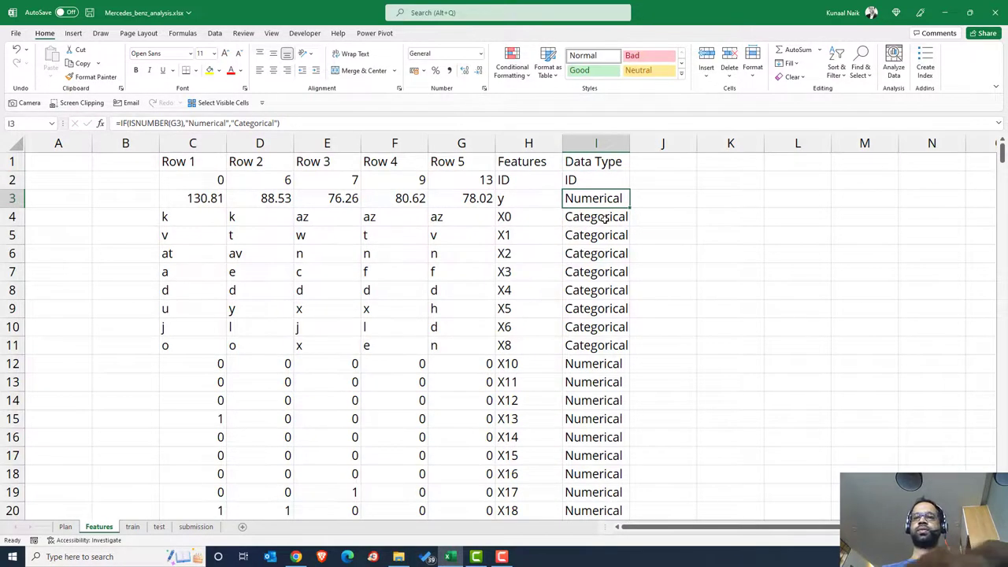
type("Y")
key("Return")
key("Up")
key("Up")
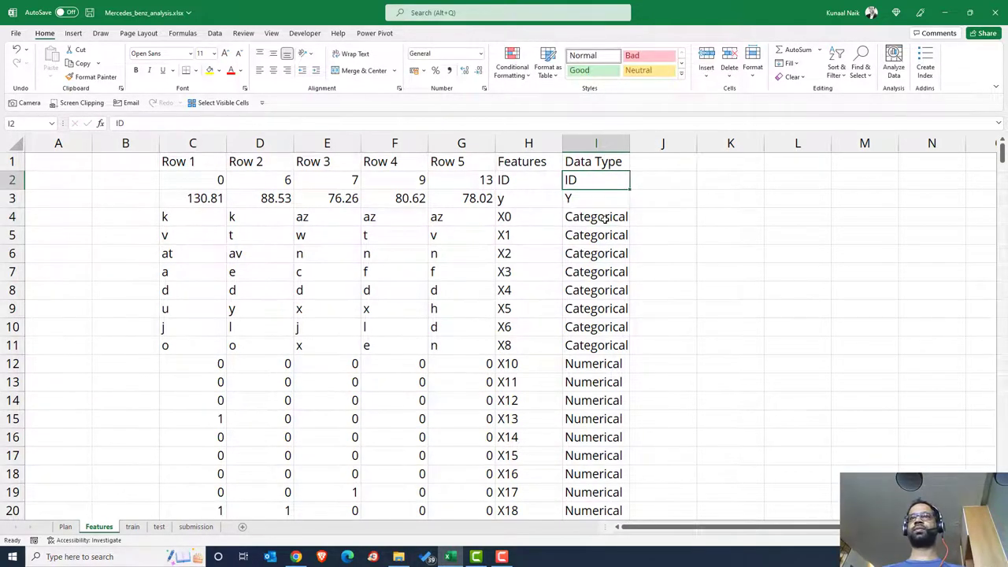
key("Down")
type("y")
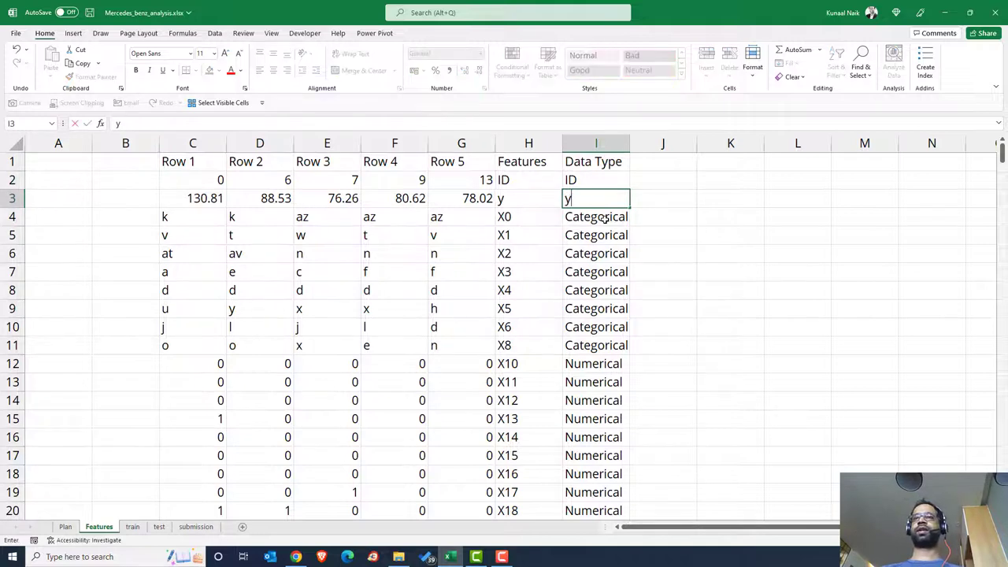
key("Return")
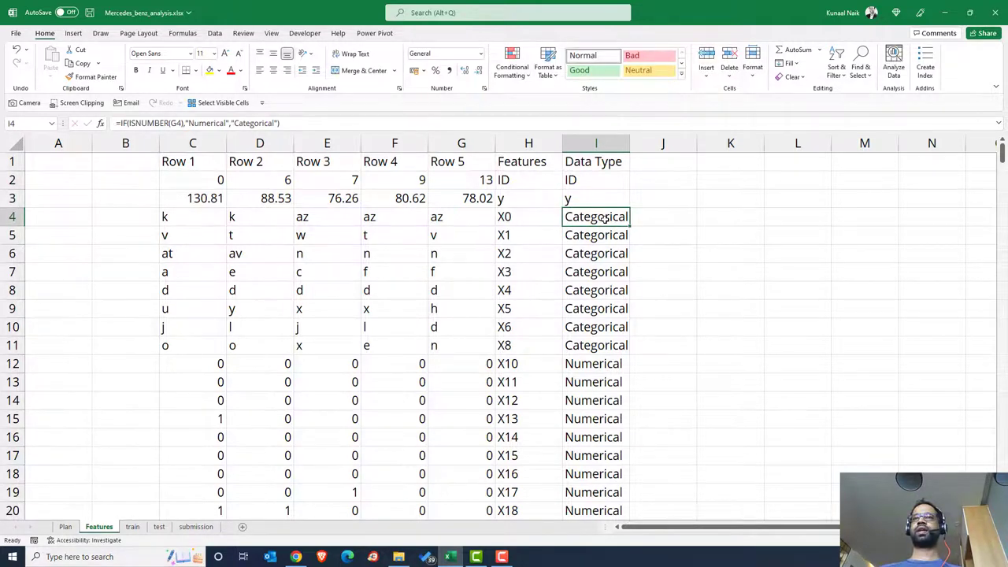
Step: Turn on header-row filters and open the Data Type filter list
key("ctrl+shift+Down")
key("ctrl+Up")
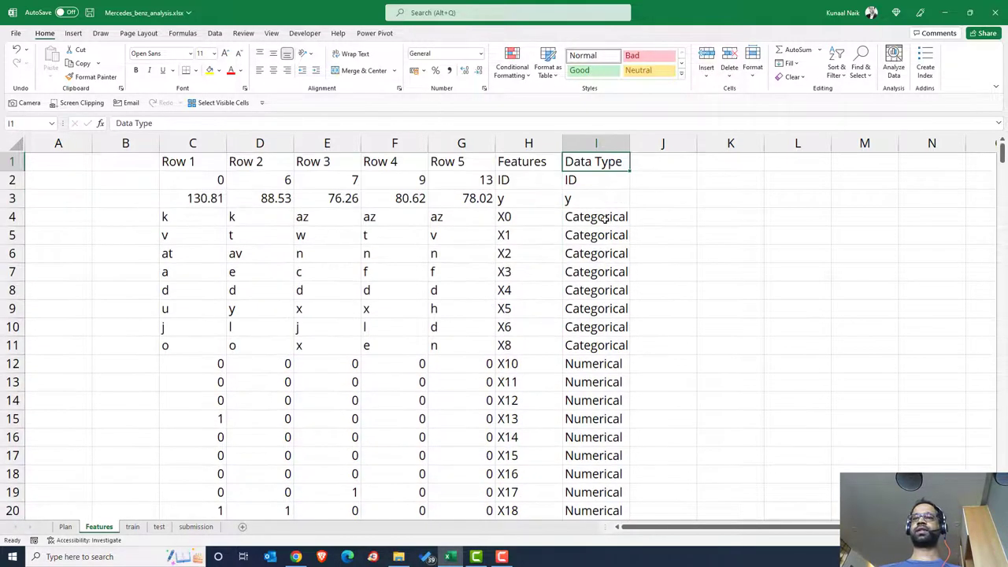
key("ctrl+shift+l")
left_click(625, 163)
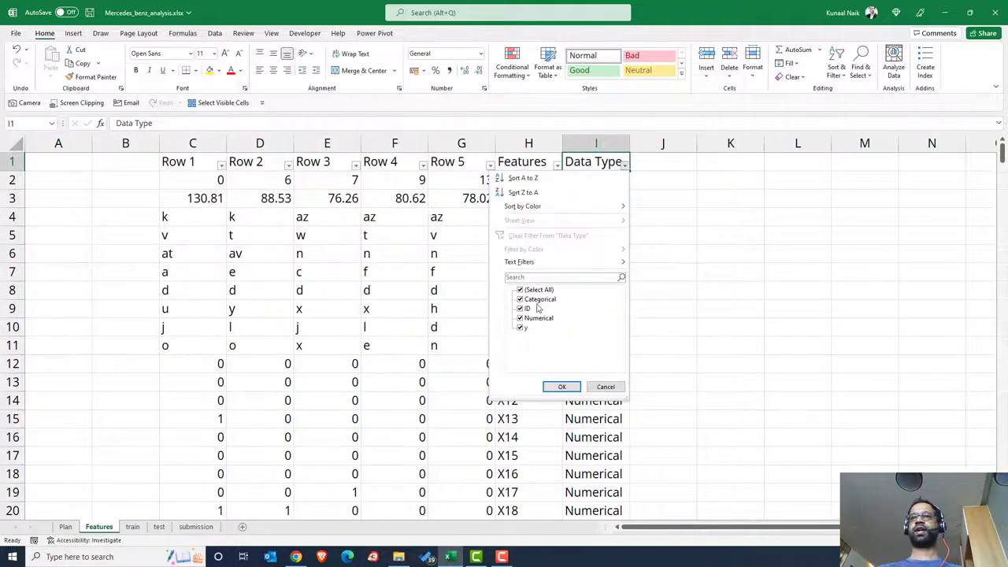
Step: Close the Data Type filter unchanged and add the heading 'Binary' in J1
left_click(610, 389)
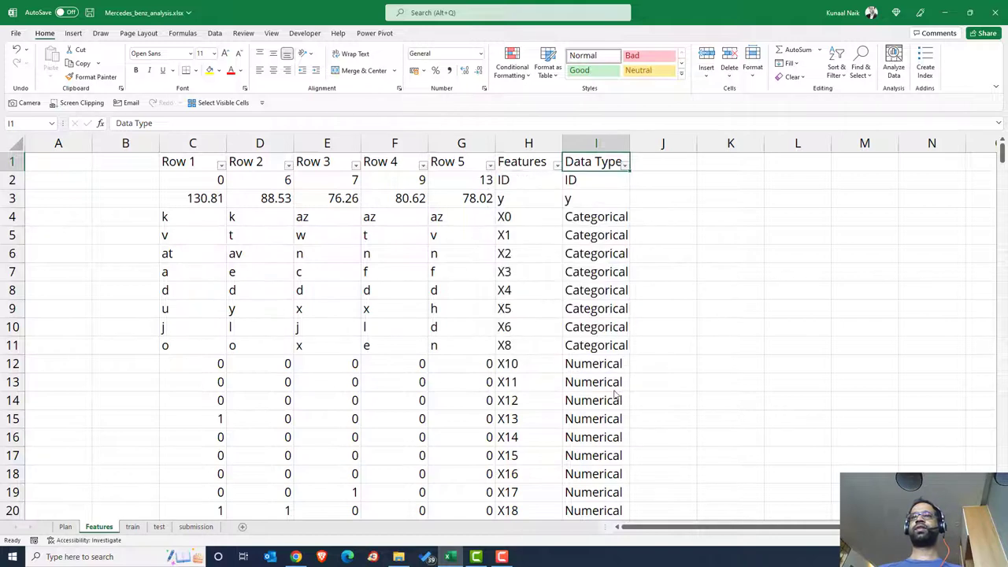
left_click(602, 276)
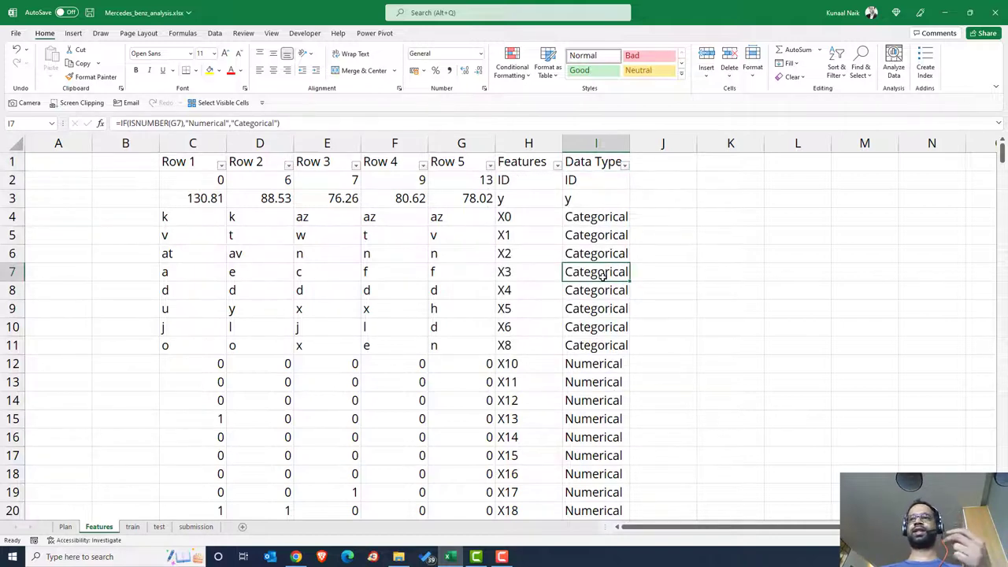
left_click(662, 164)
type("Bi")
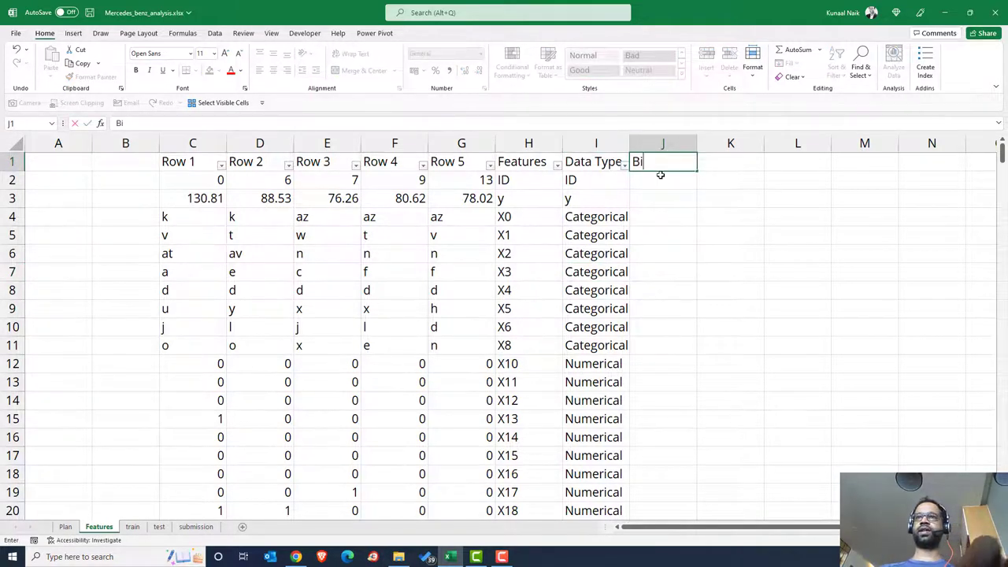
type("nary")
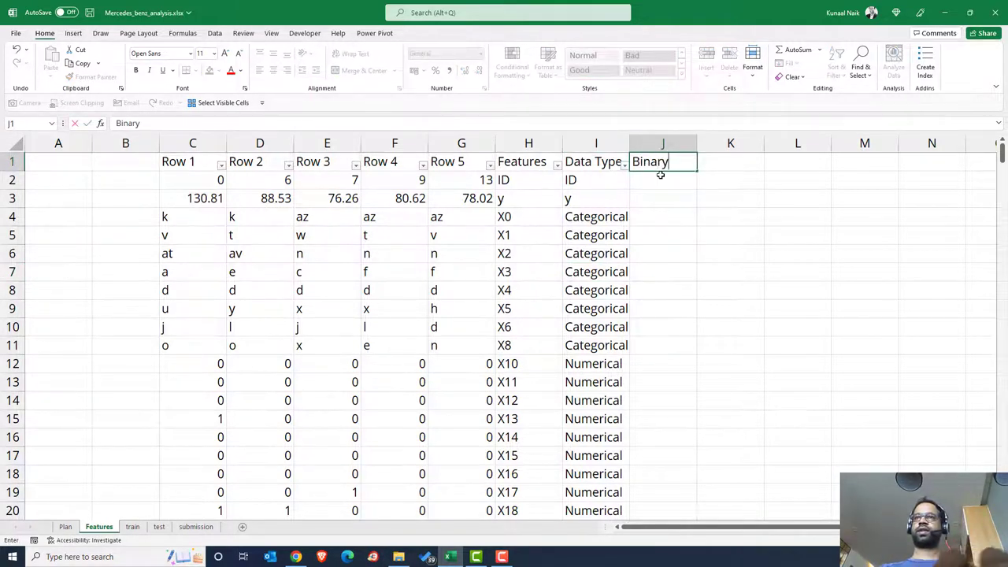
key("Return")
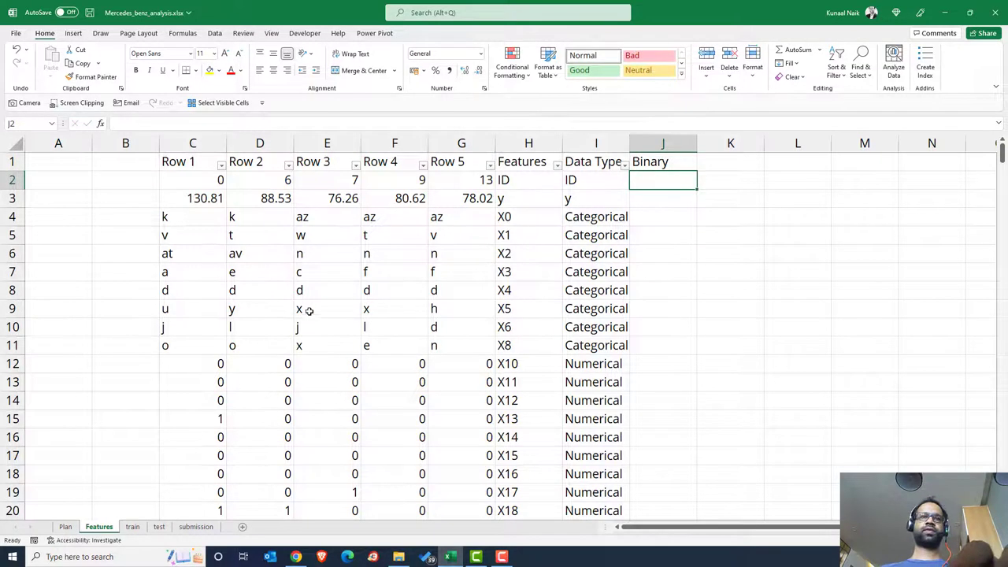
Step: Review the first analysis step on the Plan sheet, then return to Binary cell J2 on Features
left_click(65, 526)
left_click(131, 190)
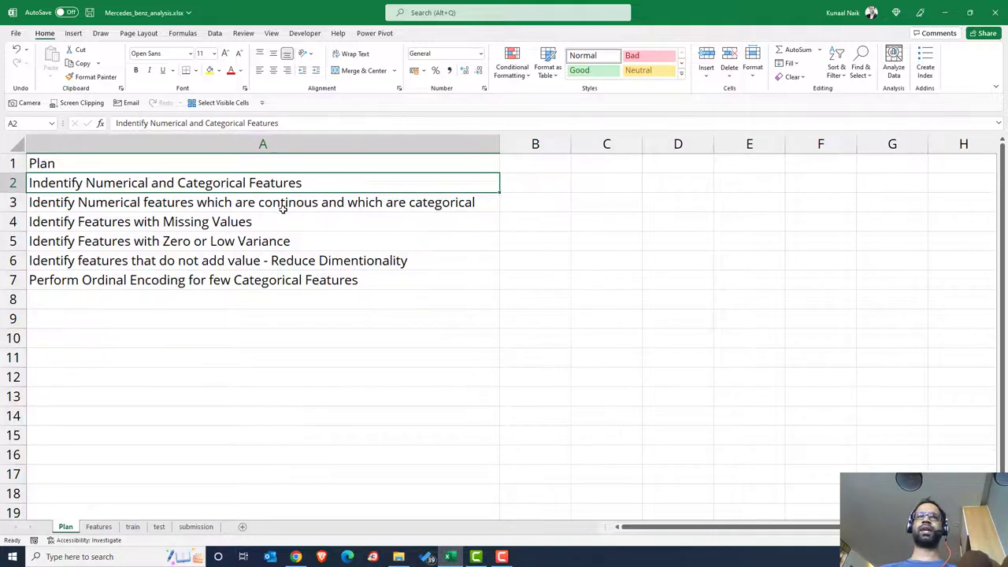
left_click(100, 528)
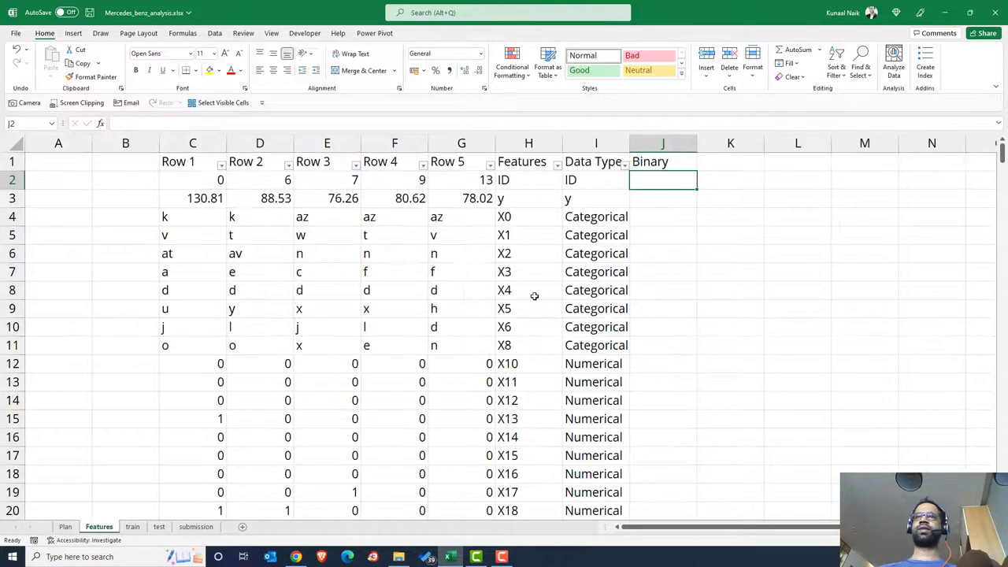
left_click(593, 168)
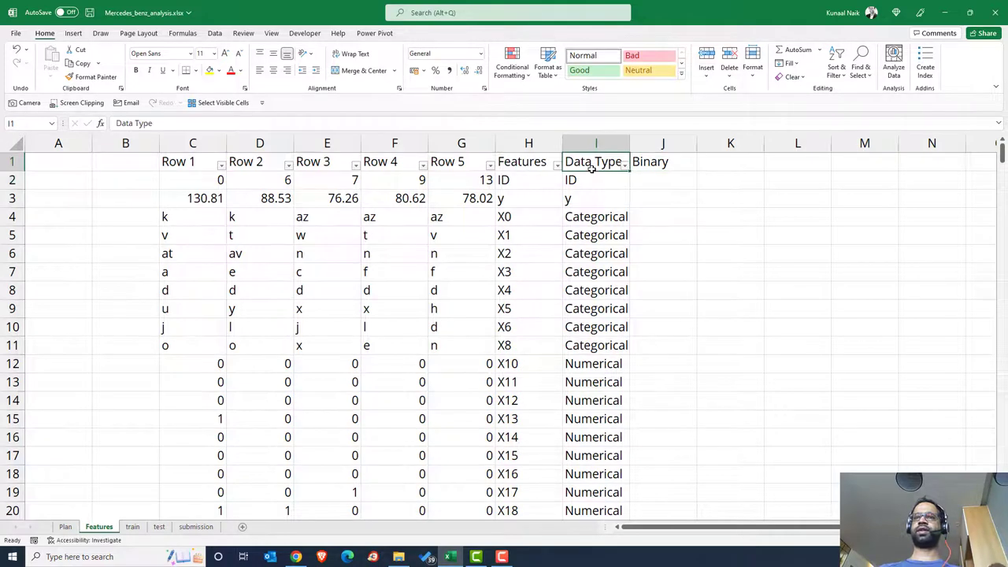
left_click(671, 182)
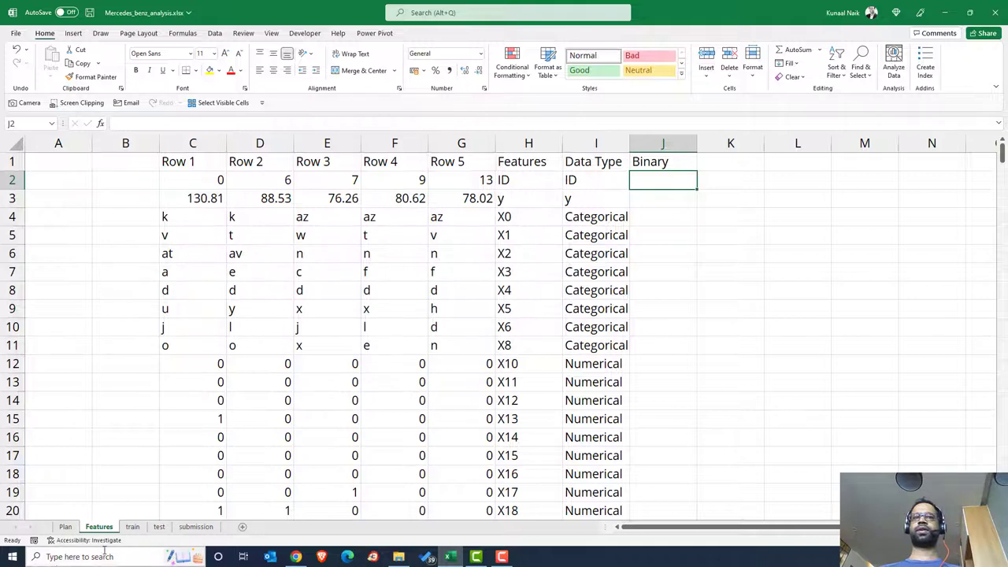
Step: Turn on filters on the train sheet and inspect X370's values without filtering, then return to Features
left_click(132, 526)
left_click(375, 153)
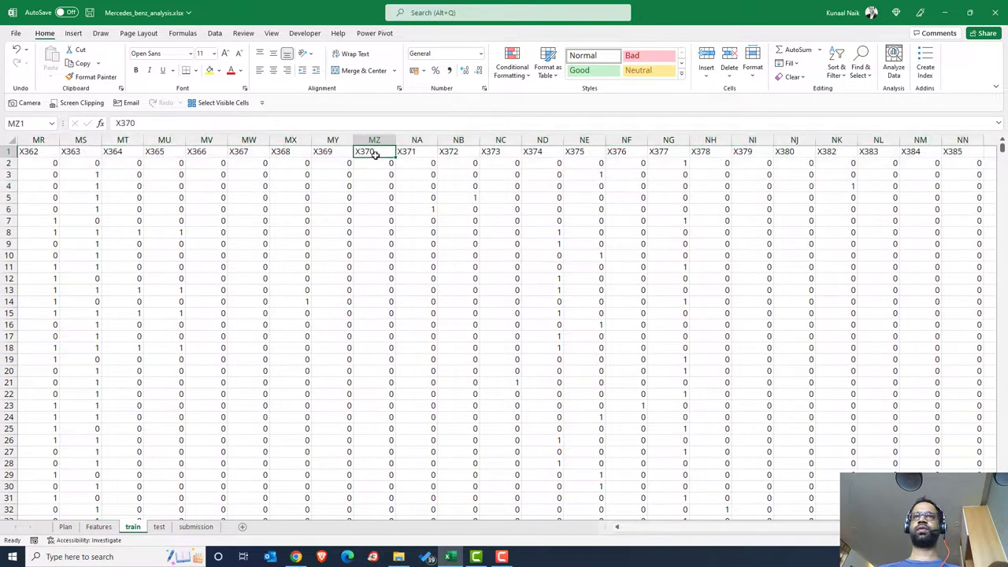
key("ctrl+shift+l")
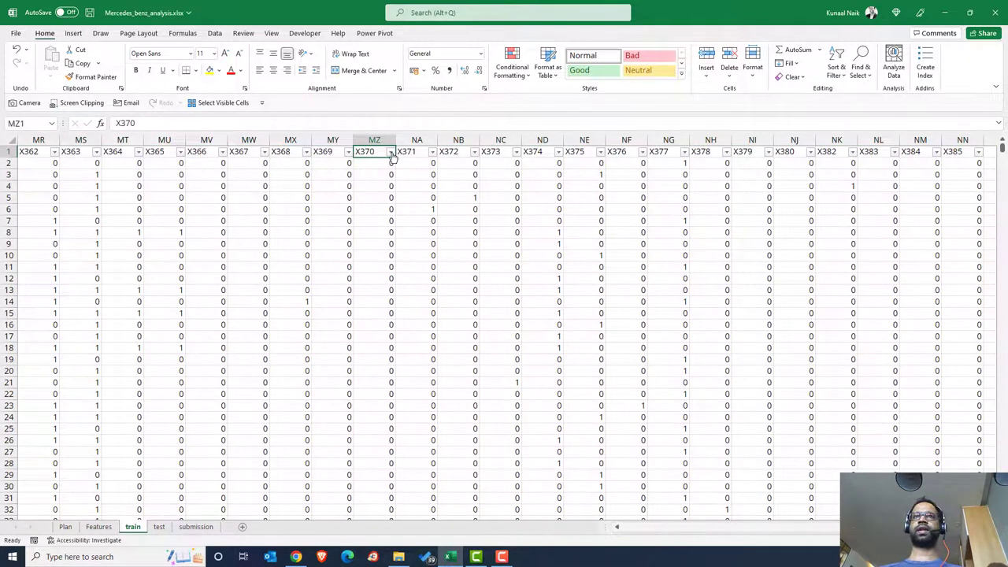
left_click(390, 152)
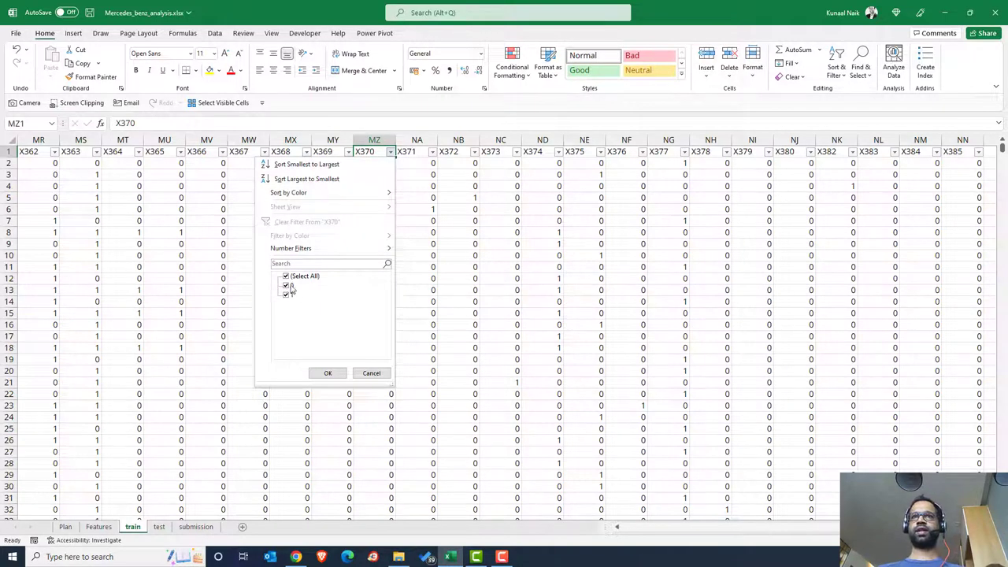
left_click(364, 375)
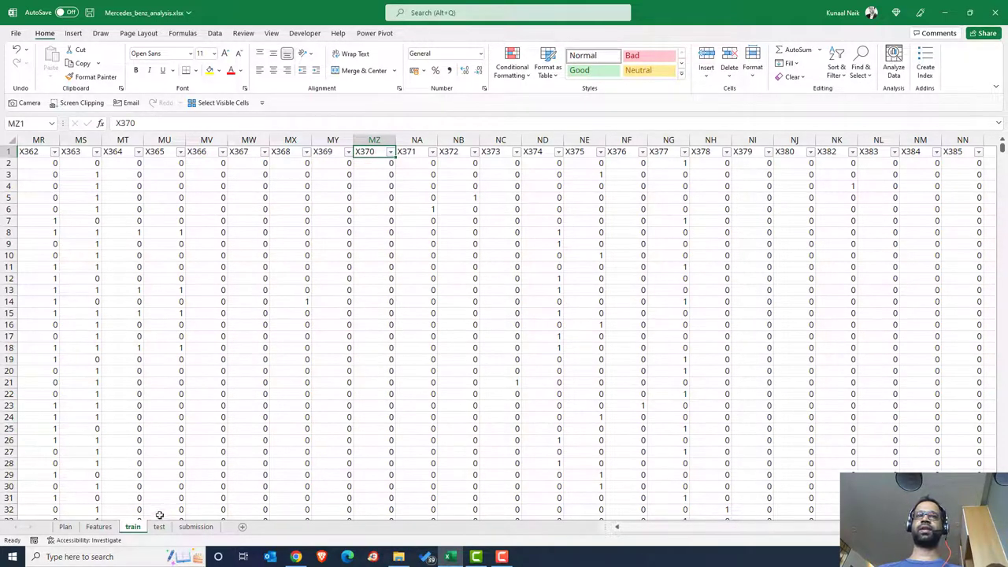
left_click(65, 526)
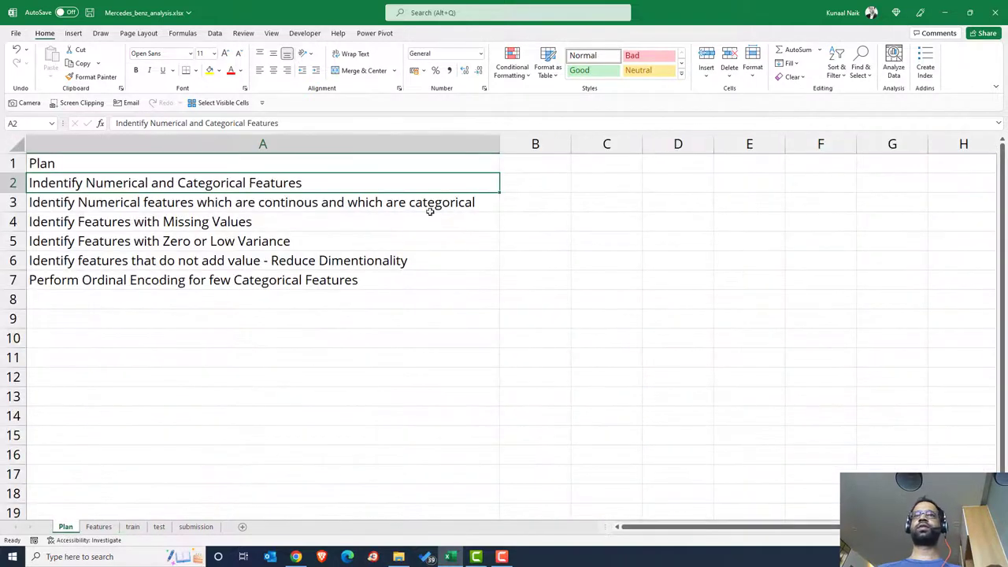
left_click(98, 527)
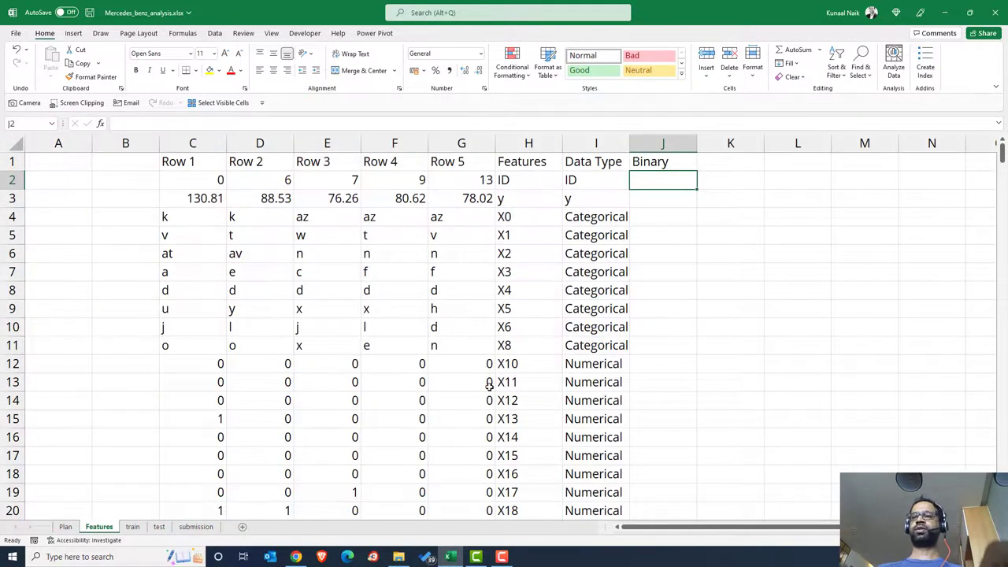
Step: Enter a trial =UNIQUE(X360_) formula in K4 and inspect its two spilled values
left_click(741, 213)
type("=")
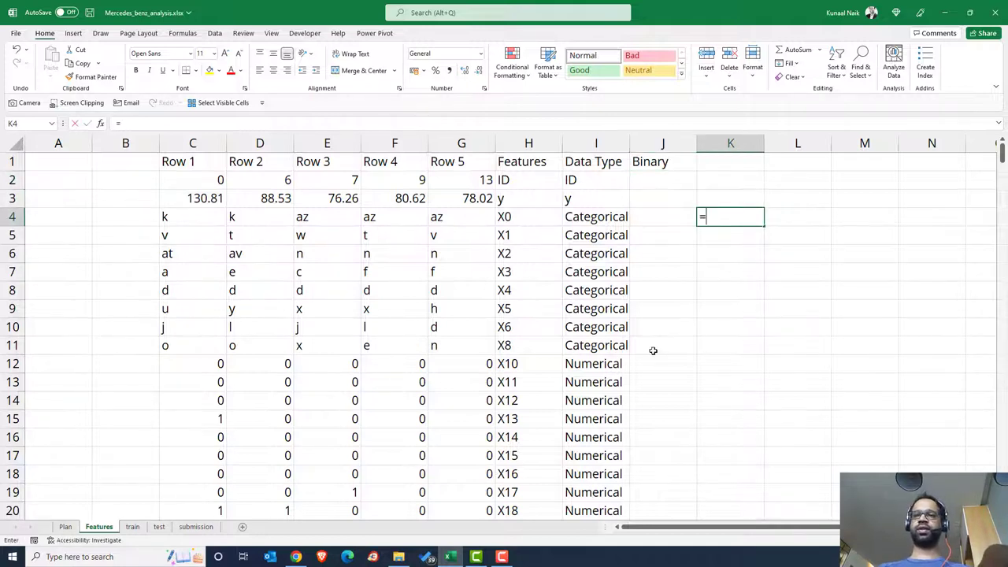
type("uni")
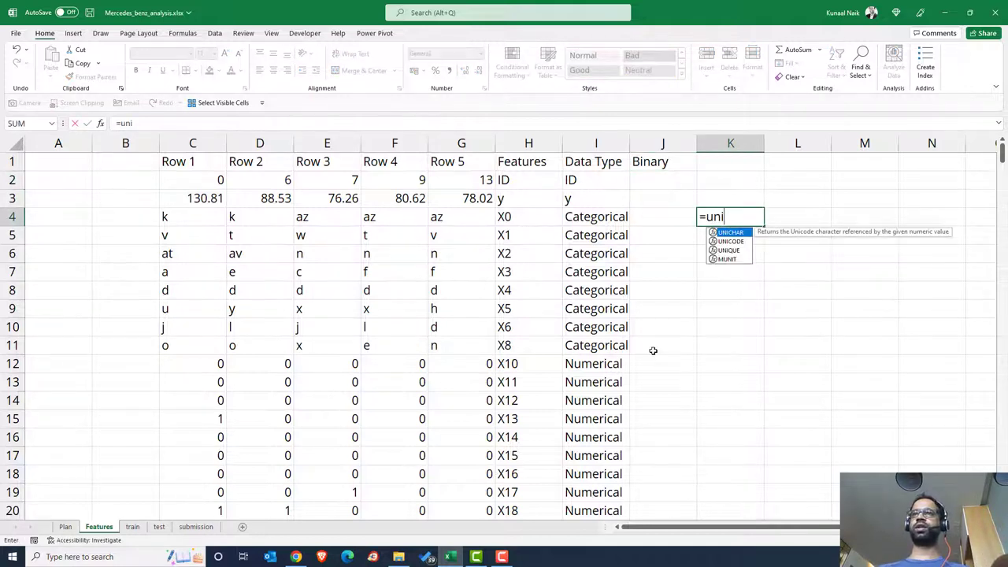
key("Down")
key("Down")
key("Tab")
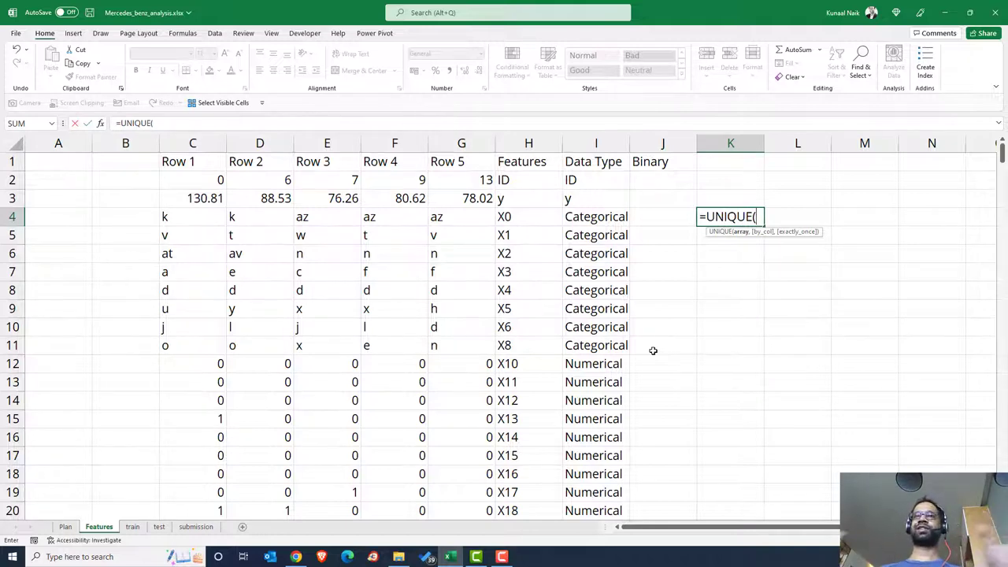
type("x")
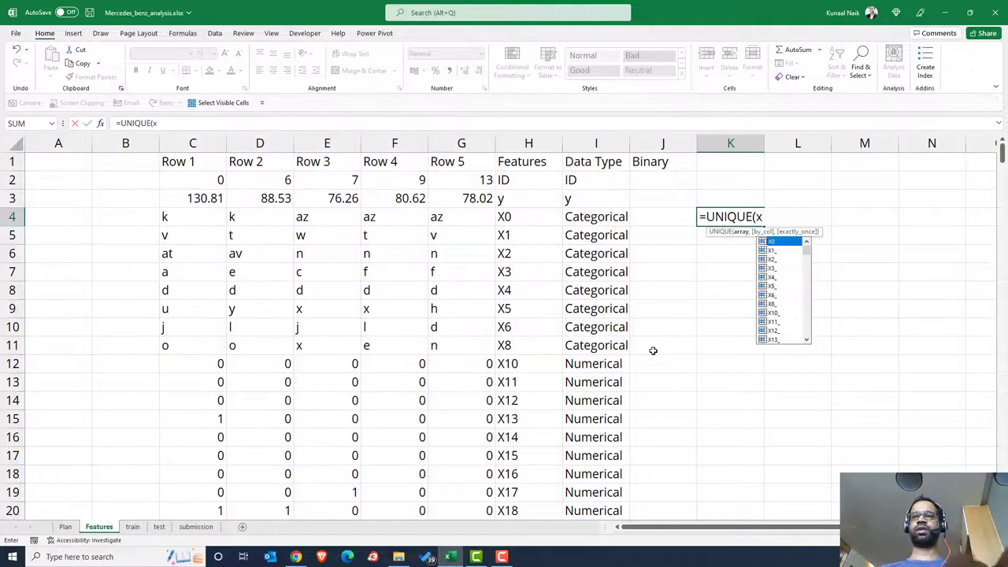
type("36")
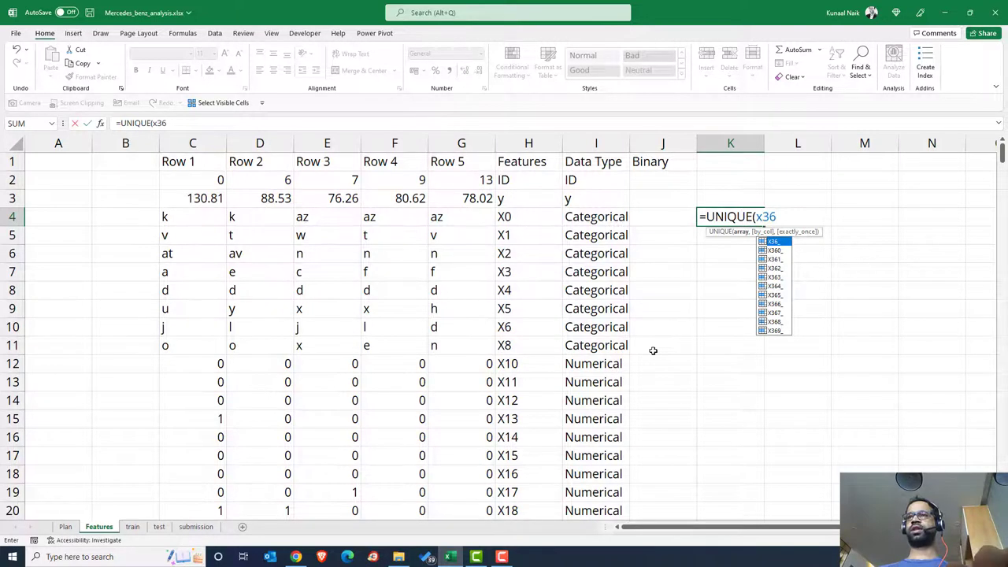
key("Down")
key("Tab")
key("Return")
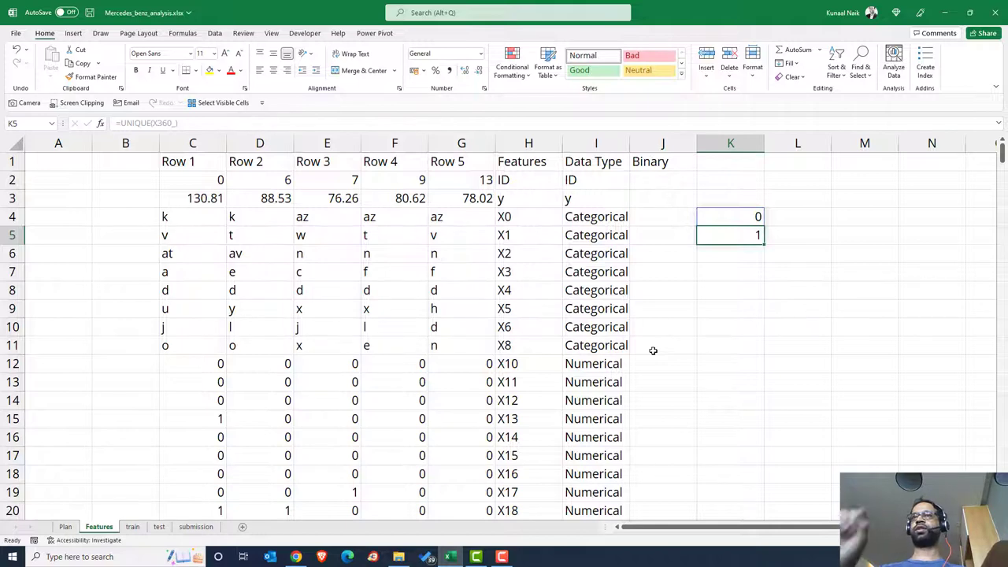
key("Up")
key("shift+Down")
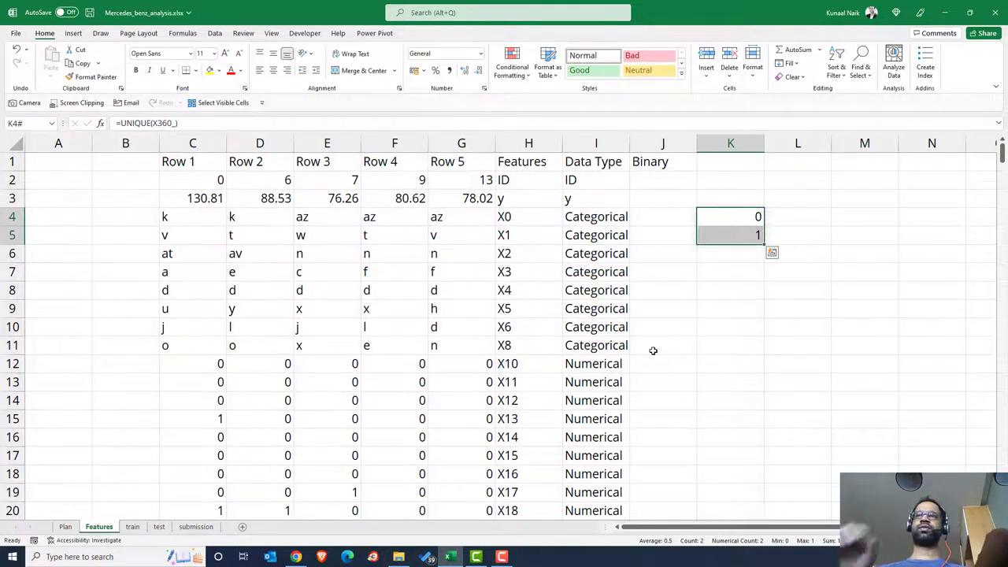
key("shift+Up")
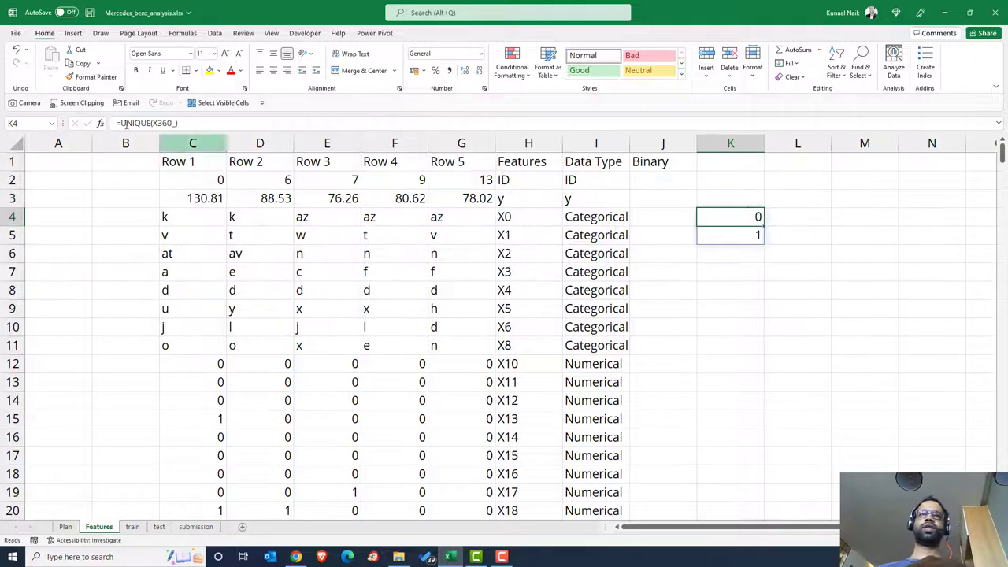
Step: Change K4 to =COUNTA(UNIQUE(X360_)), which returns 2, then move to the Binary column
key("F2")
type("coun")
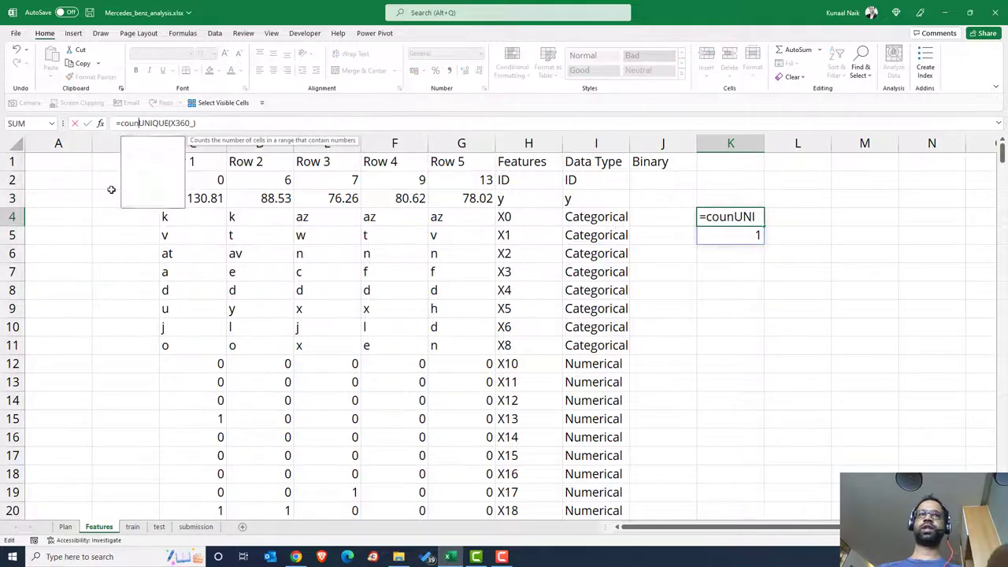
key("Tab")
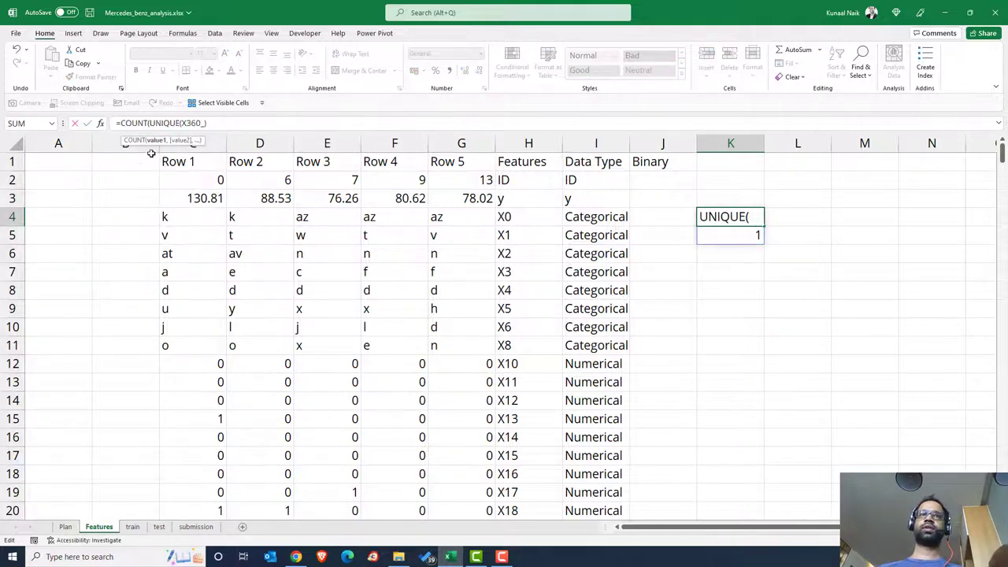
key("Left")
key("Left")
key("Left")
key("Left")
key("Left")
key("Left")
key("Left")
key("Left")
type("a")
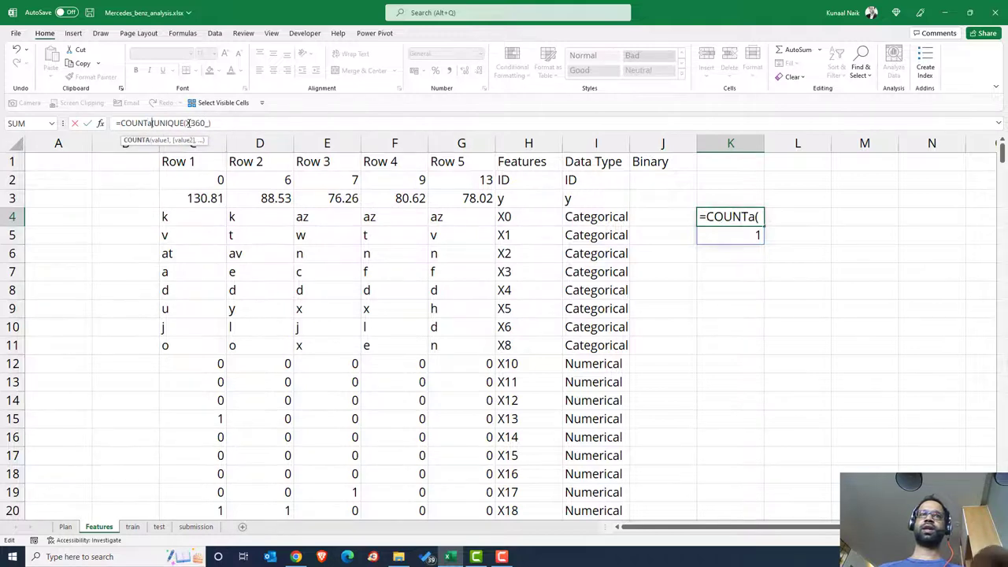
key("End")
type(")")
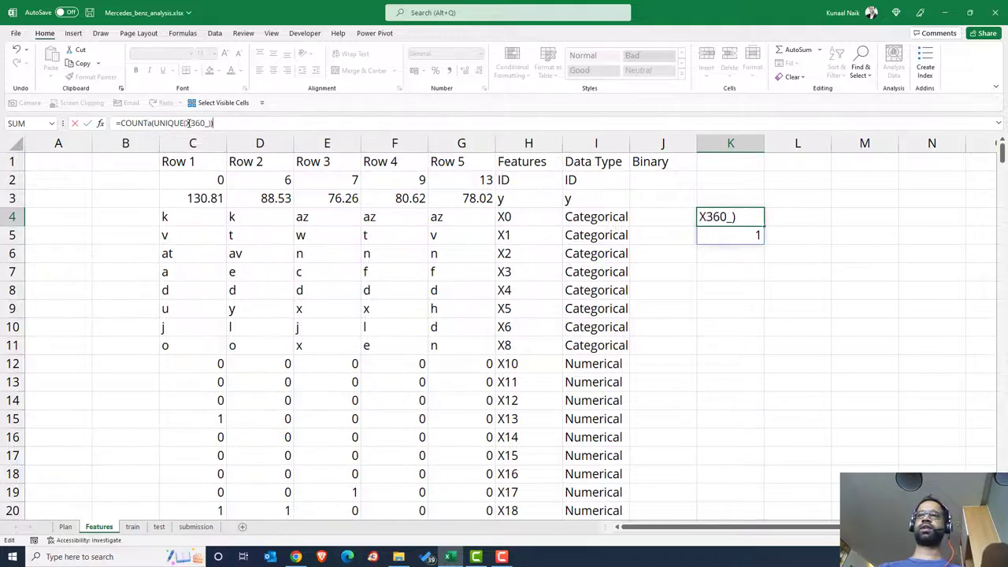
key("Return")
key("Up")
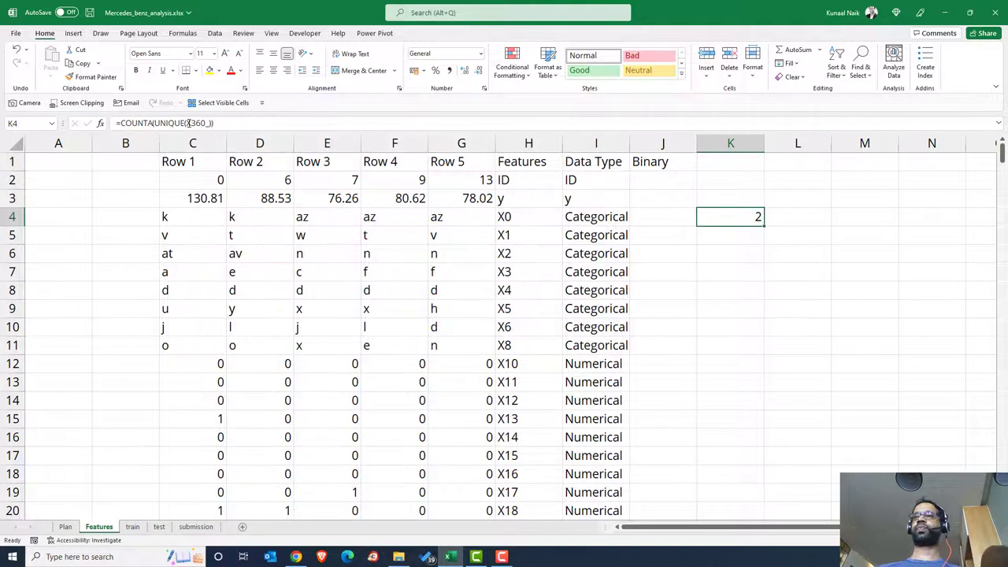
key("Left")
key("Up")
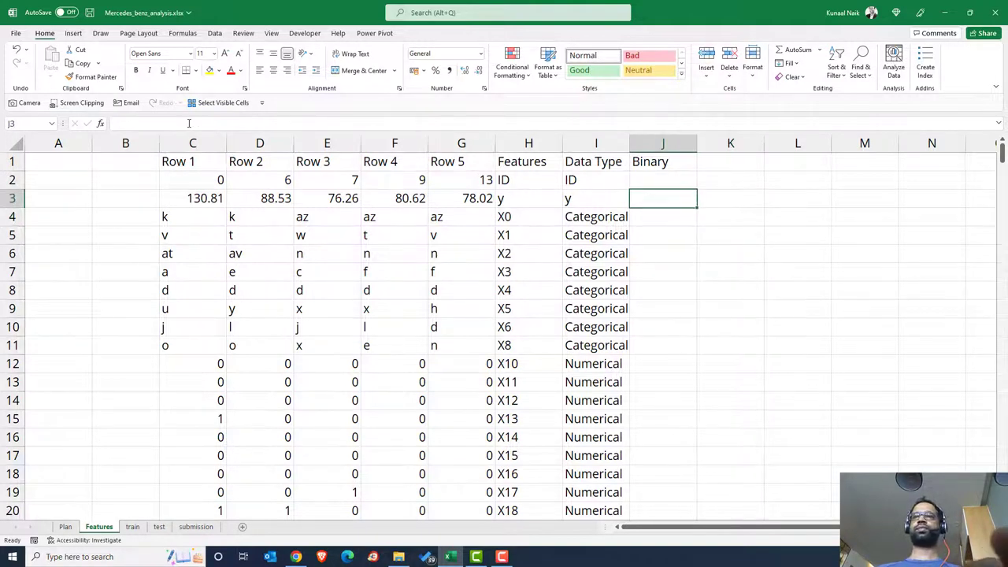
Step: Start a COUNTA(INDIRECT(...)) formula in Binary cell J2
key("ctrl+z")
key("Left")
key("Up")
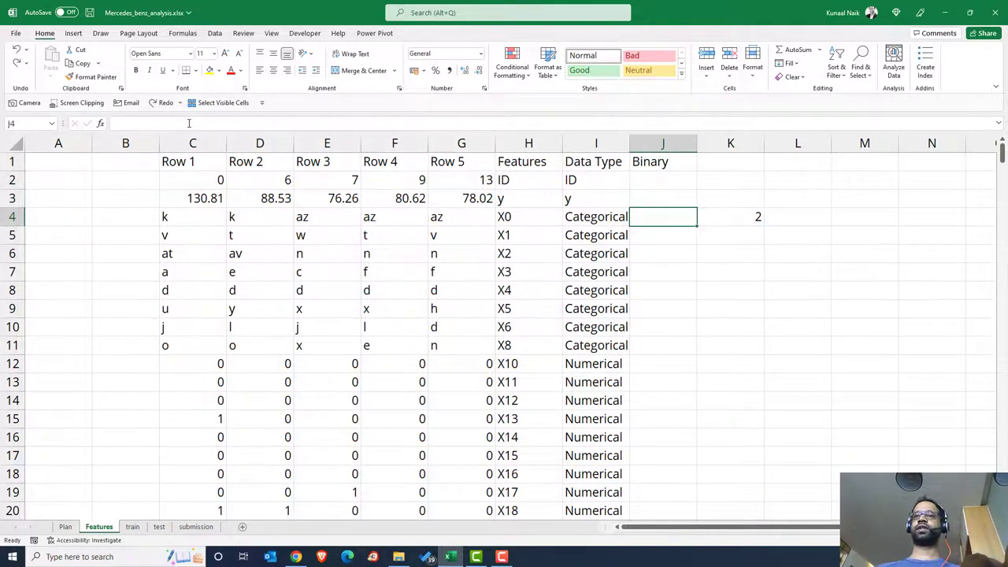
key("Up")
key("Up")
type("=")
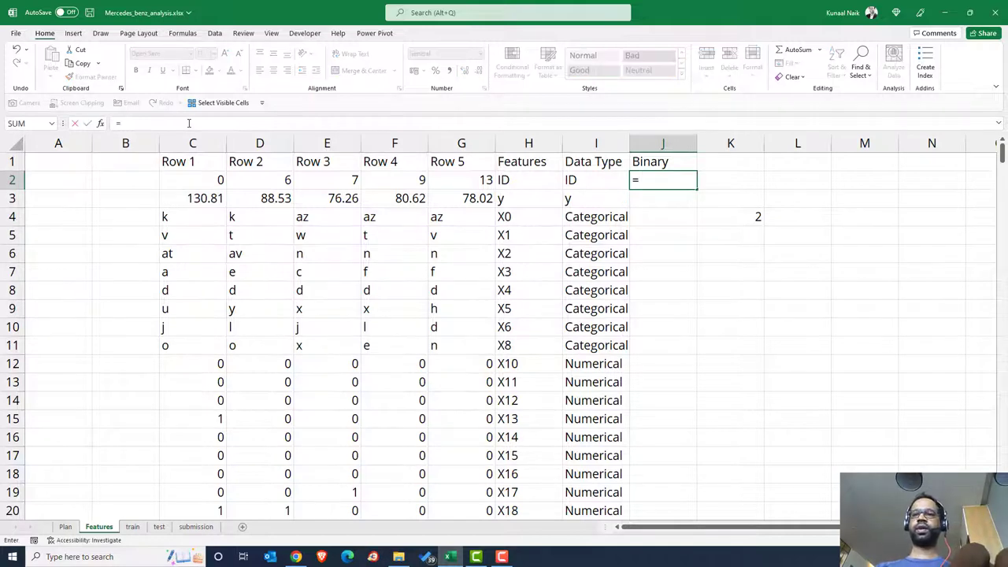
type("COU")
key("BackSpace")
key("BackSpace")
key("BackSpace")
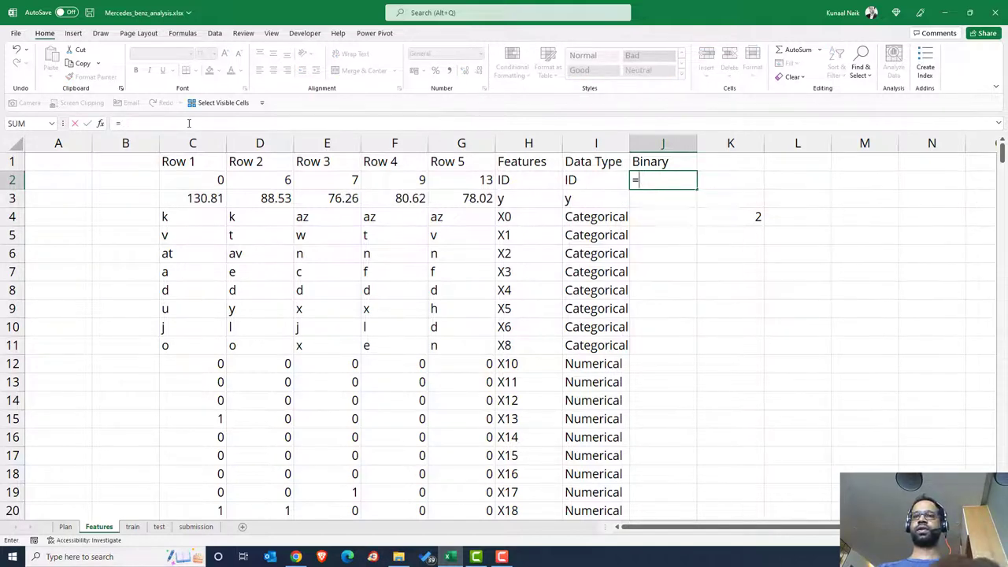
type("COUNT")
key("Down")
key("Tab")
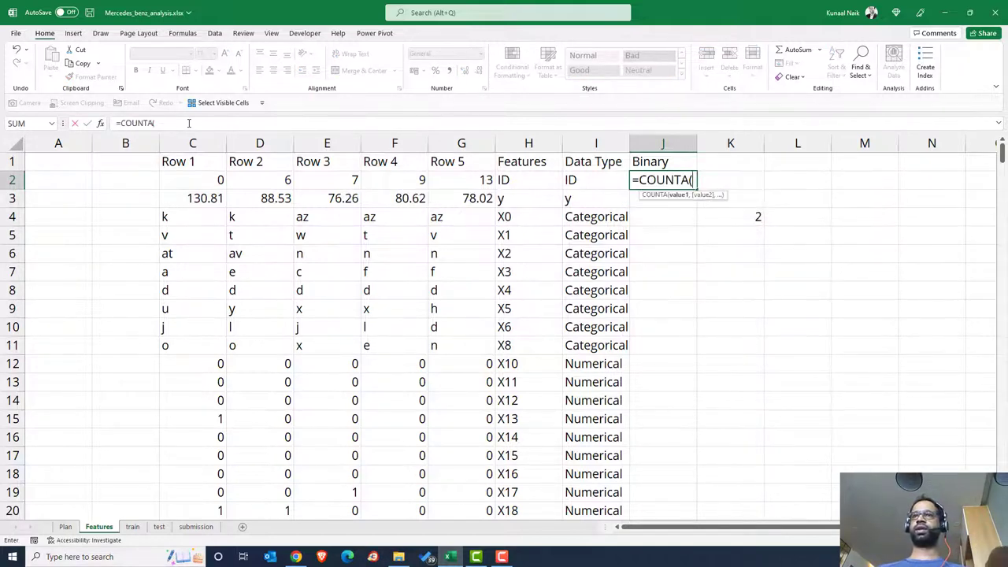
type("i")
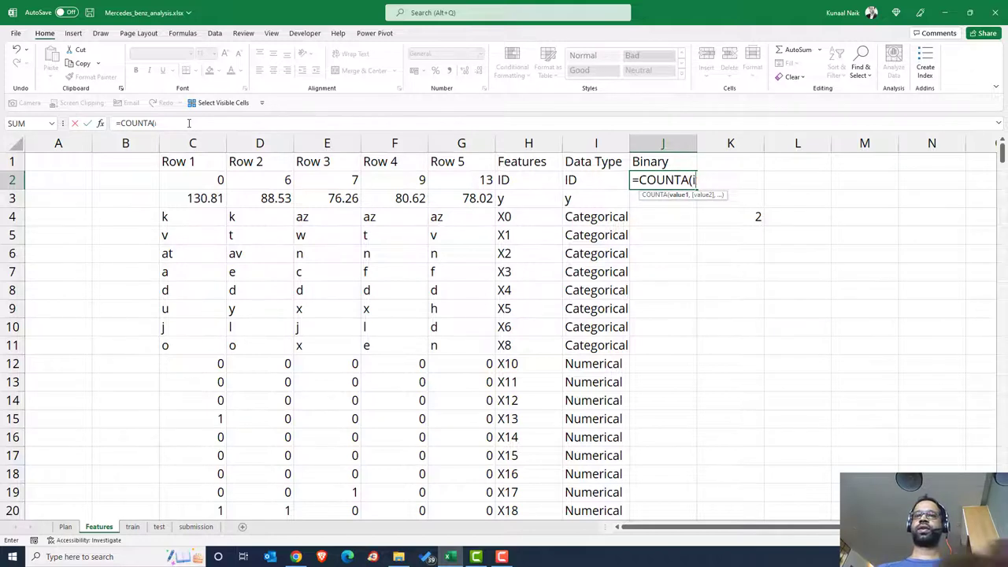
type("ndi")
key("Tab")
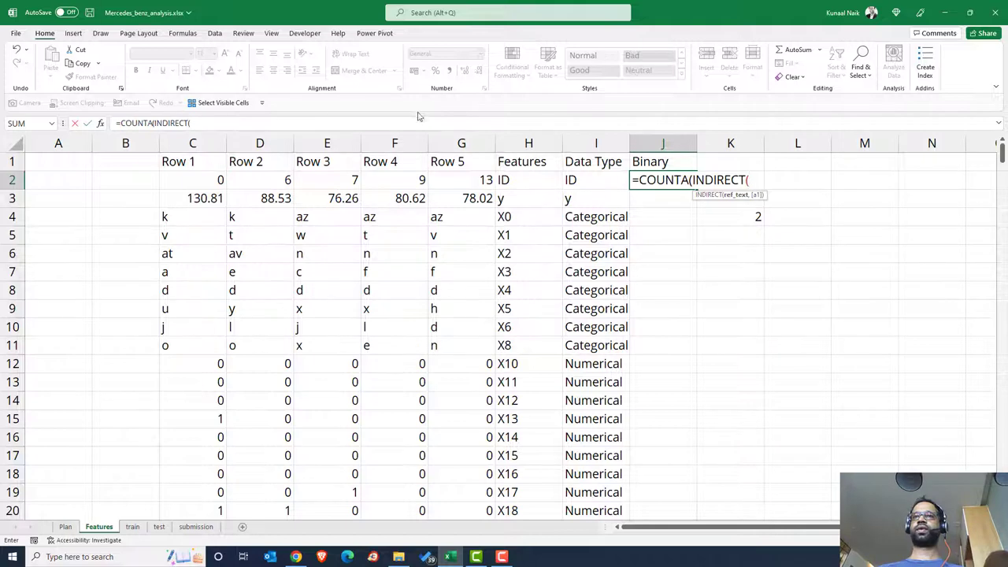
left_click(574, 178)
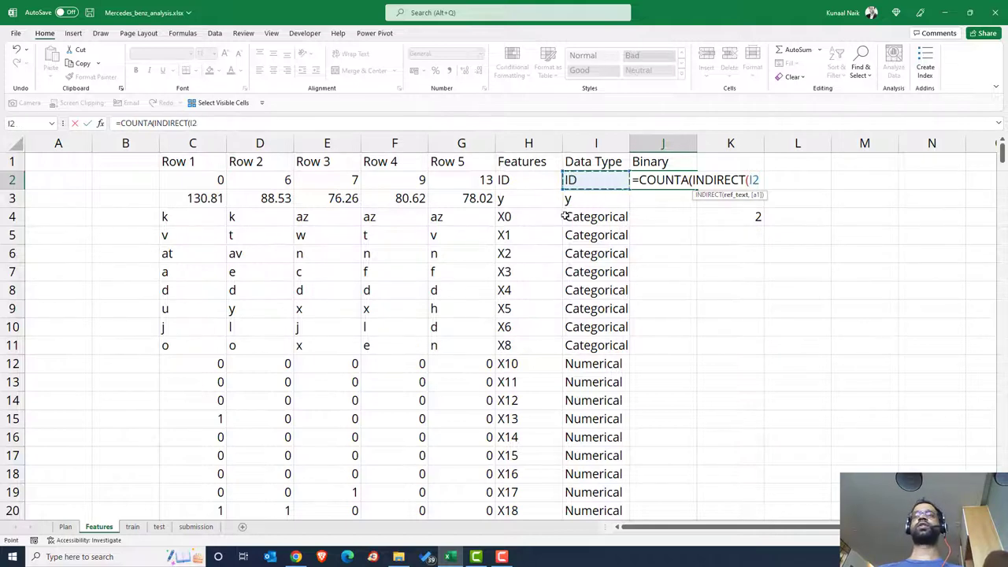
type(")")
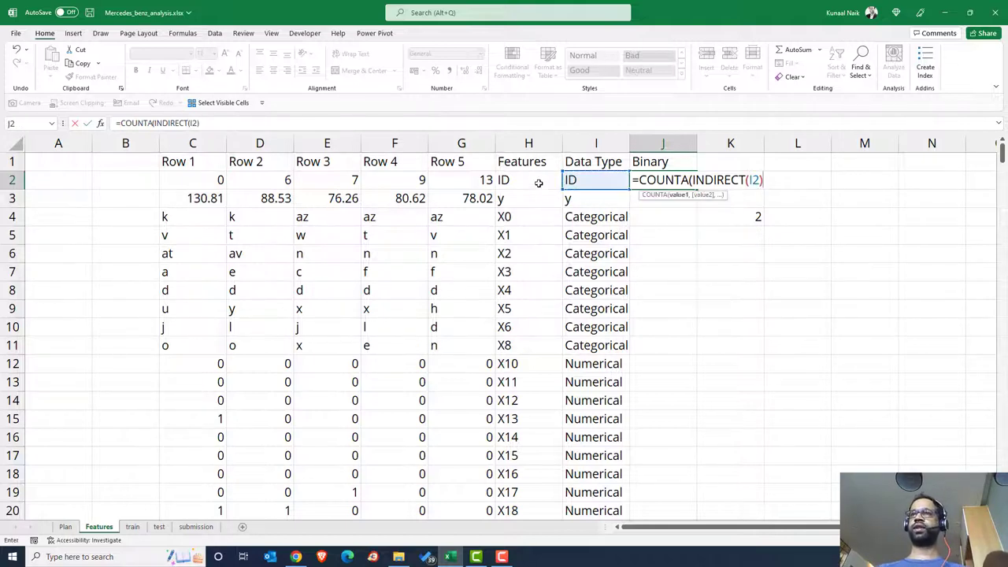
Step: Wrap INDIRECT in UNIQUE, point it at H2, and enter =COUNTA(UNIQUE(INDIRECT(H2))) in J2
left_click(693, 180)
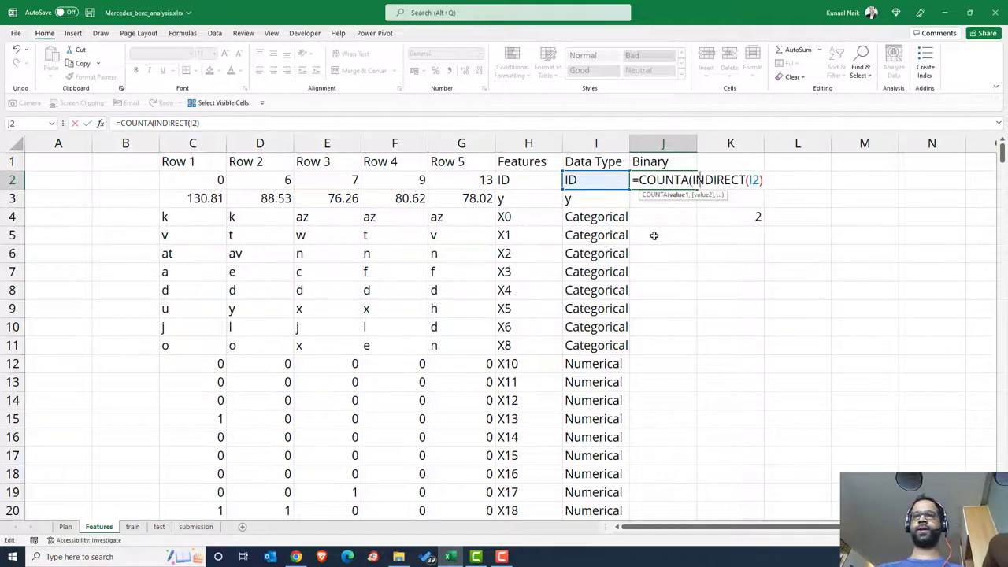
type("uni")
key("Down")
key("Down")
key("Tab")
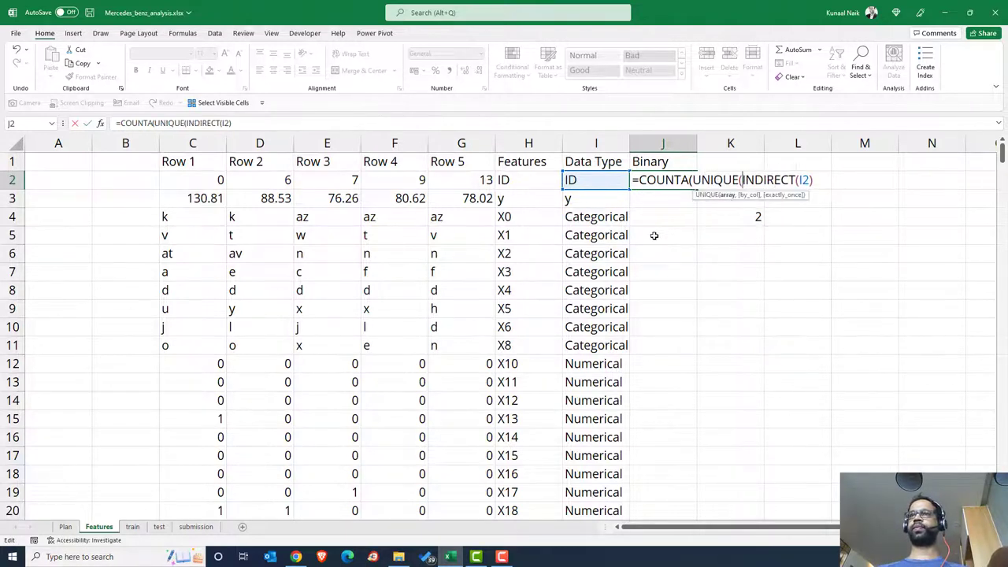
double_click(764, 179)
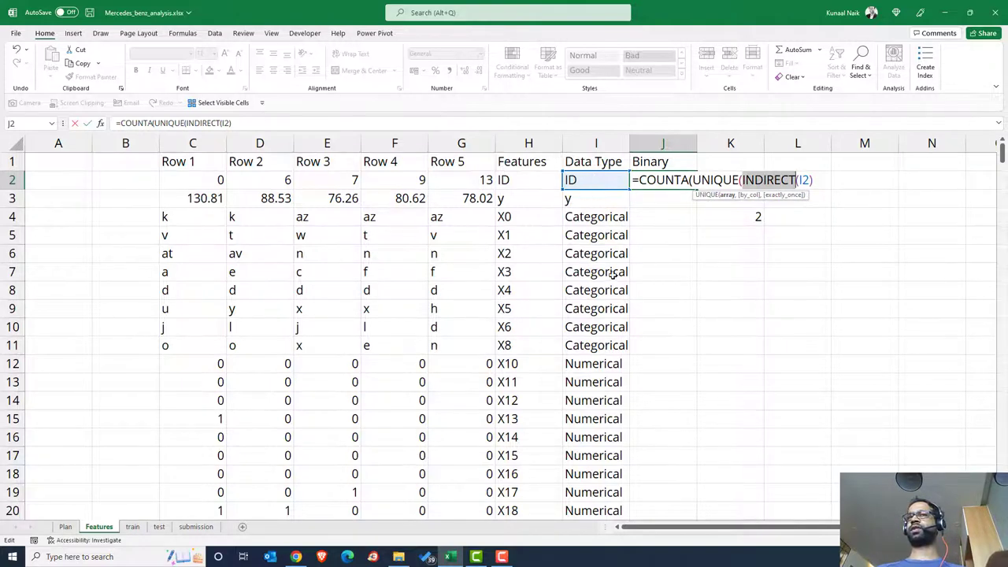
left_click(508, 182)
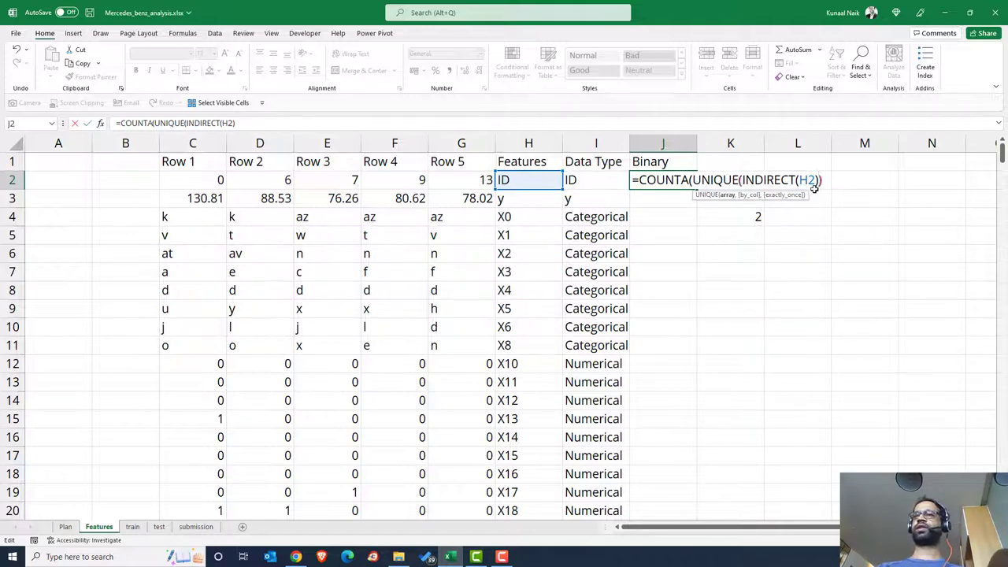
key("Return")
key("Return")
Step: Check J2's 4209 result against the ID column's count on the train sheet
key("Up")
key("Left")
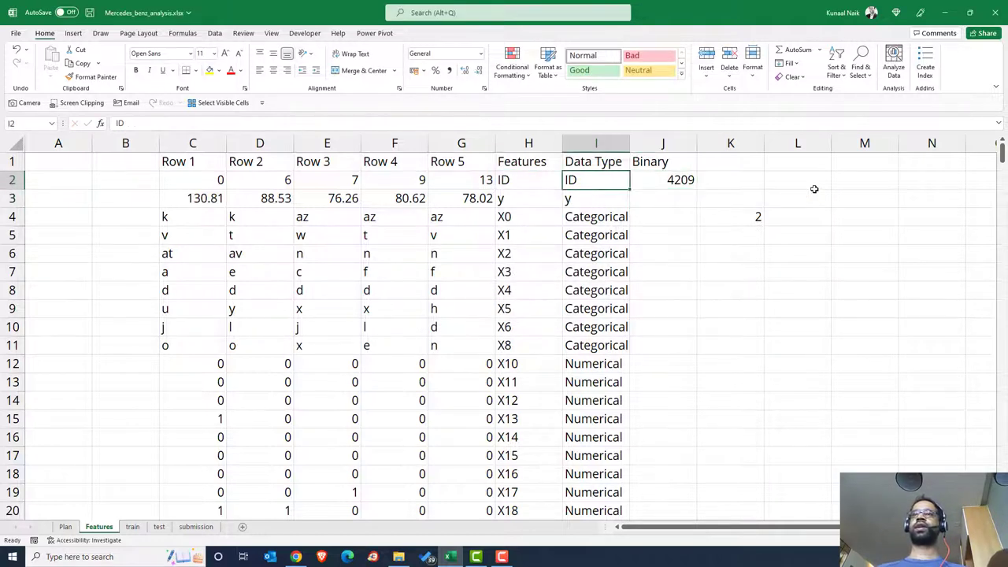
key("Right")
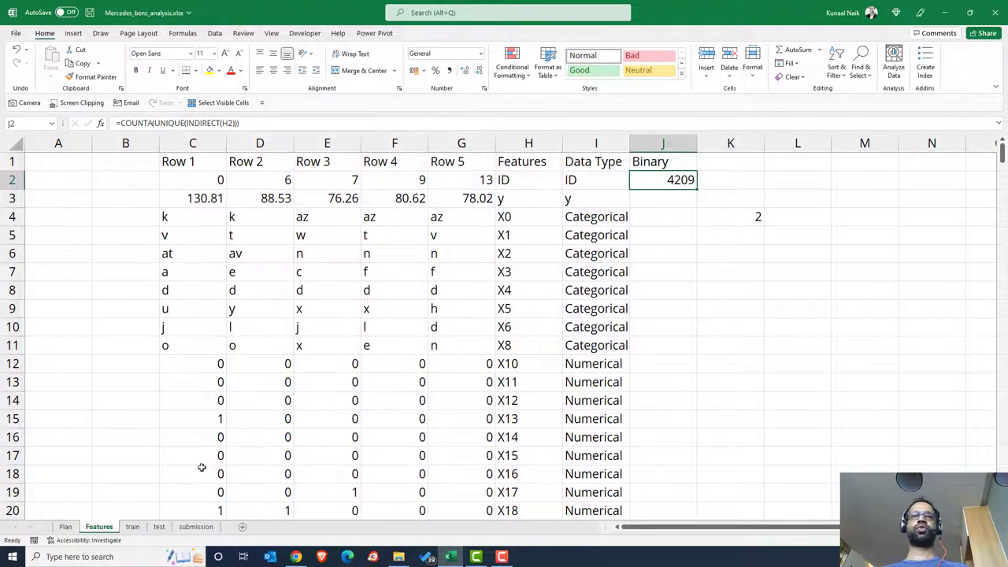
left_click(134, 527)
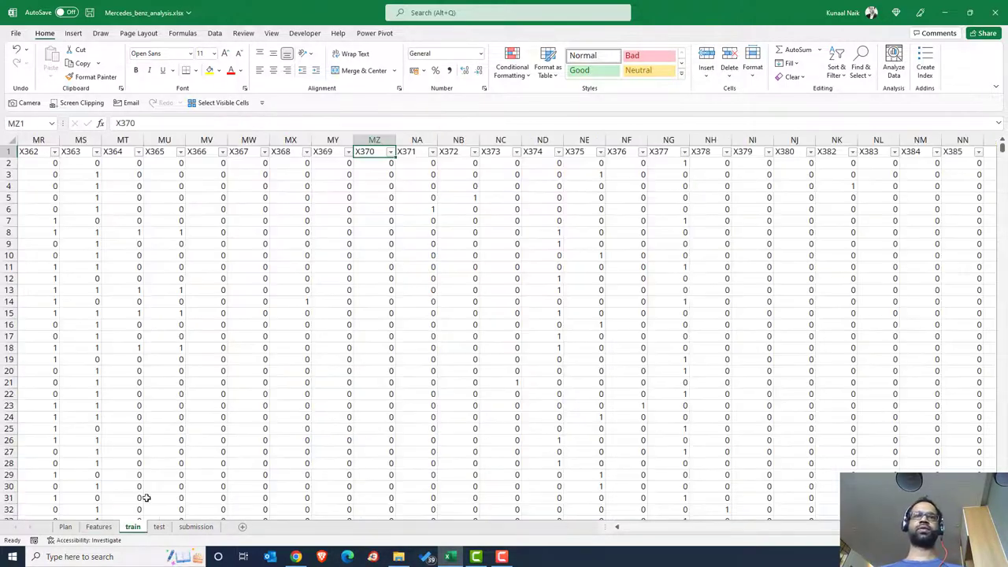
left_click(68, 309)
key("ctrl+Left")
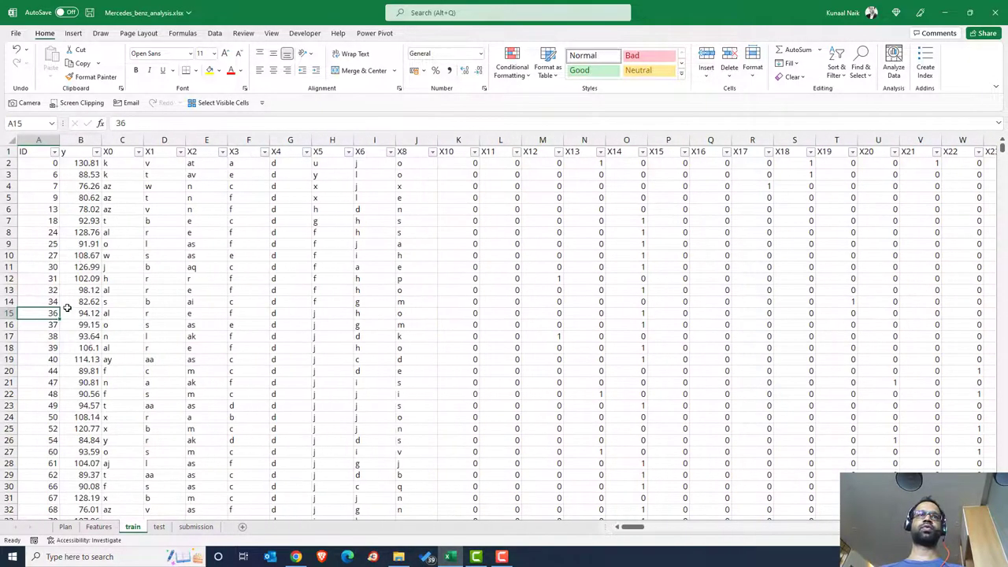
key("ctrl+Home")
key("ctrl+shift+Down")
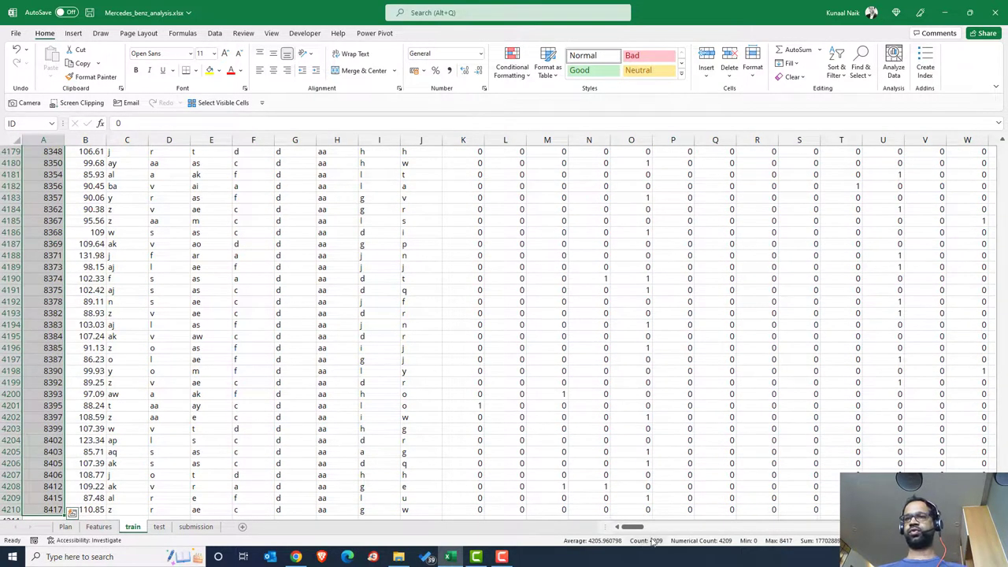
Step: Clear the test formula from K4 and fill J2's unique-count formula down column J
left_click(99, 527)
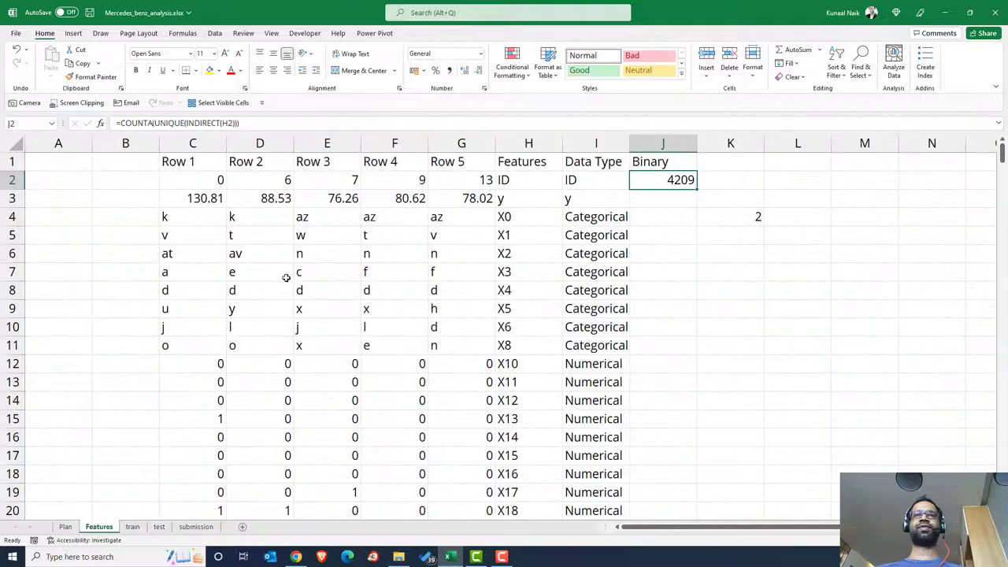
left_click(731, 218)
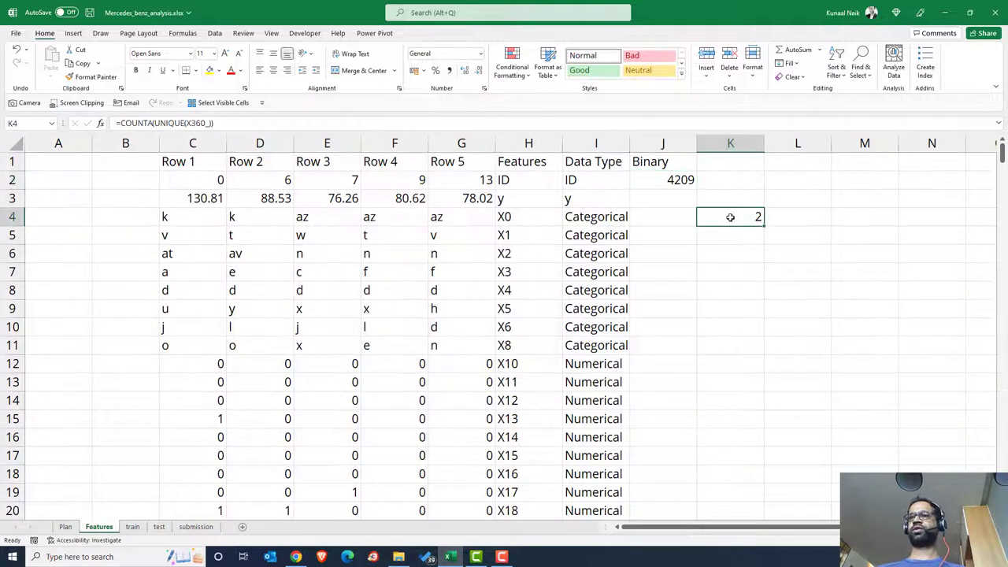
key("Delete")
left_click(693, 184)
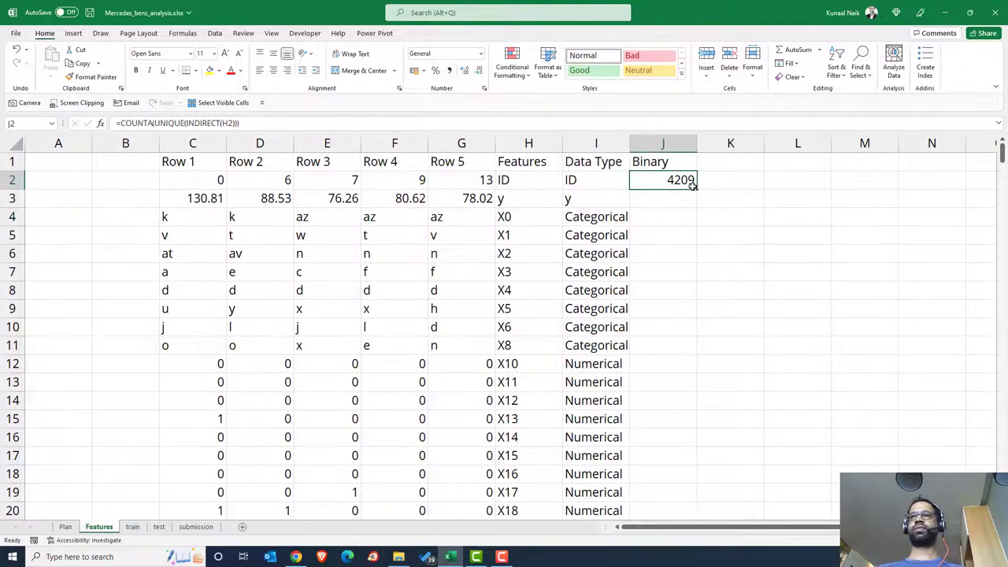
double_click(696, 189)
Step: Inspect the filled counts and the formulas in J3 and J5 of column J
left_click(668, 213)
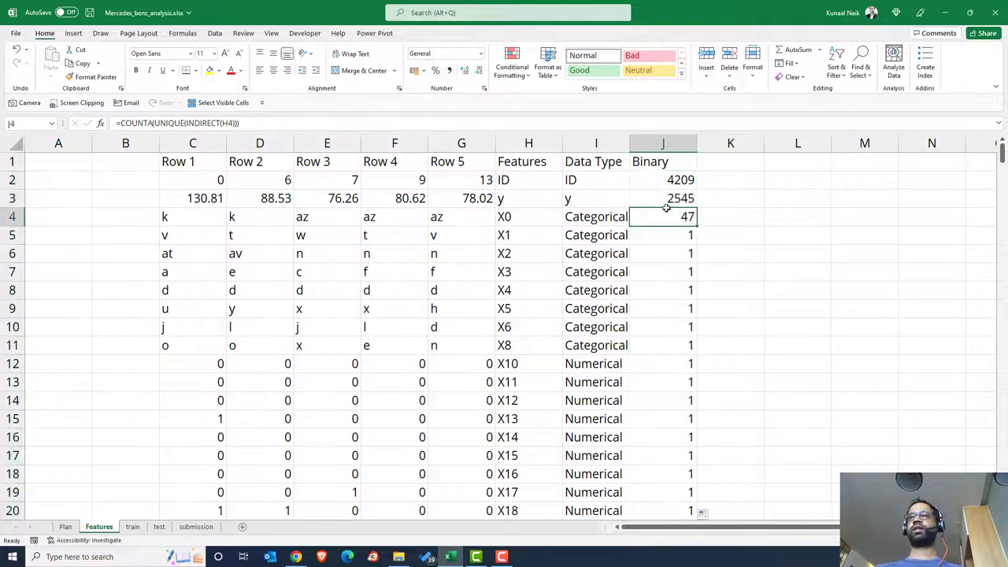
key("ctrl+Down")
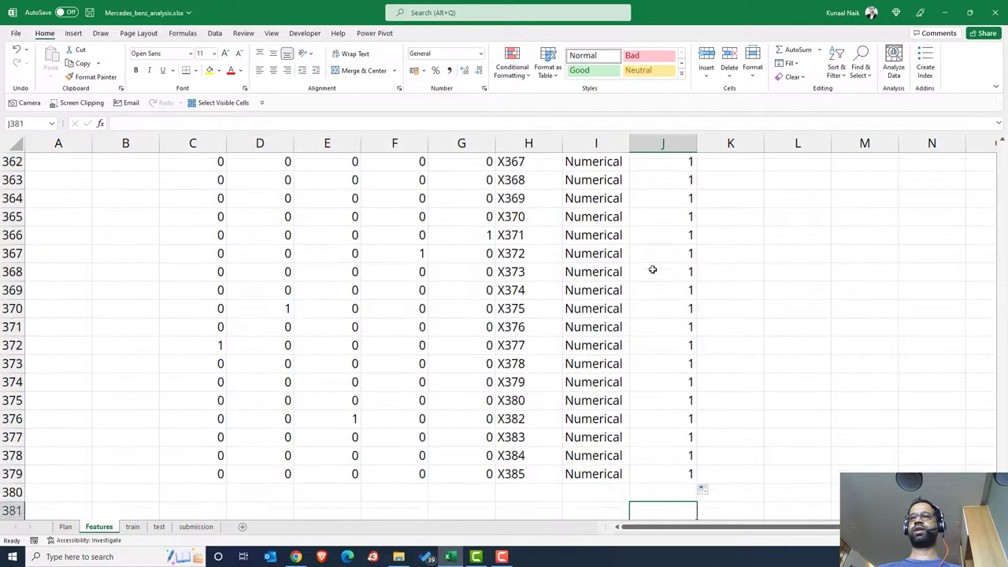
key("ctrl+Up")
key("Down")
key("Down")
key("Down")
key("Down")
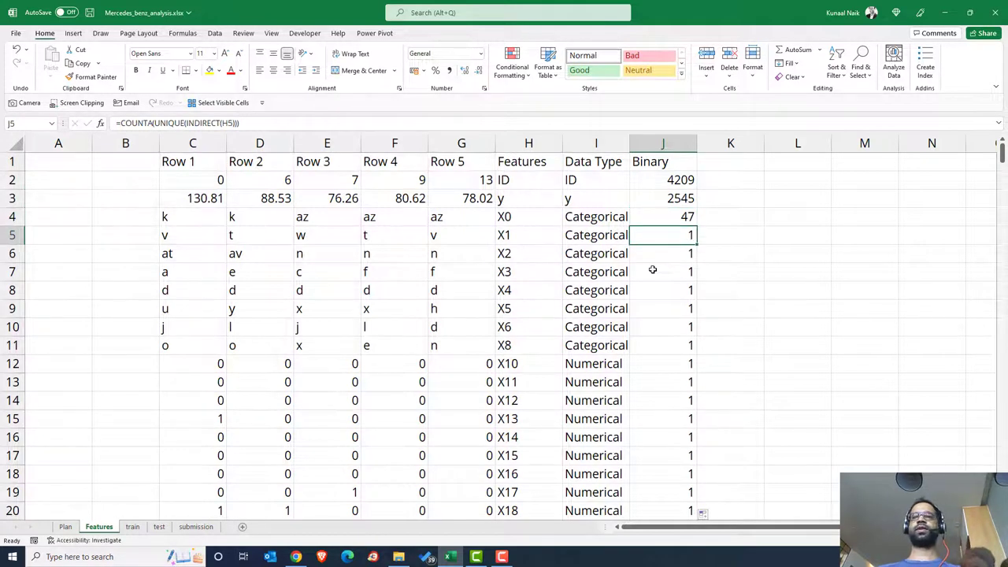
double_click(680, 236)
key("Escape")
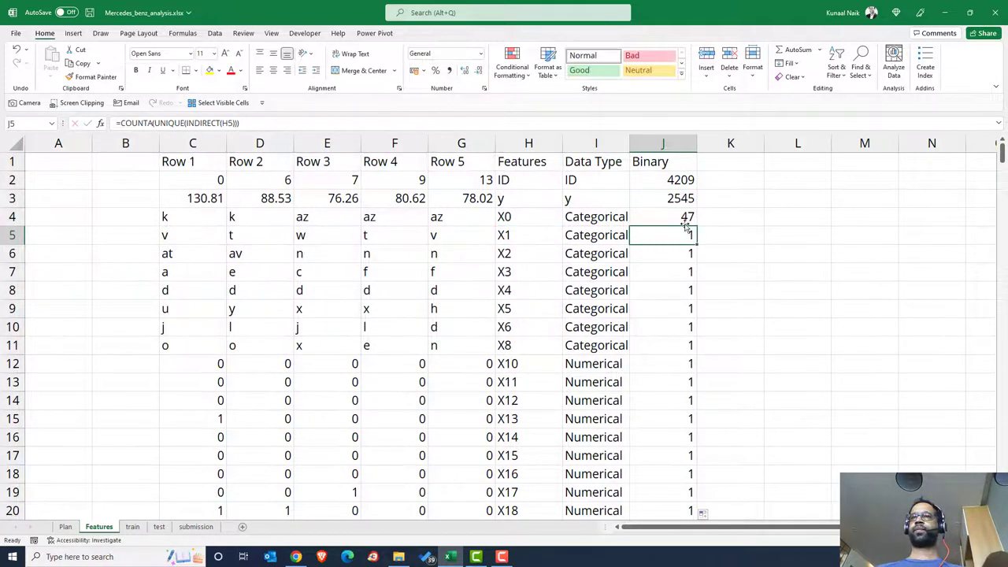
left_click(672, 180)
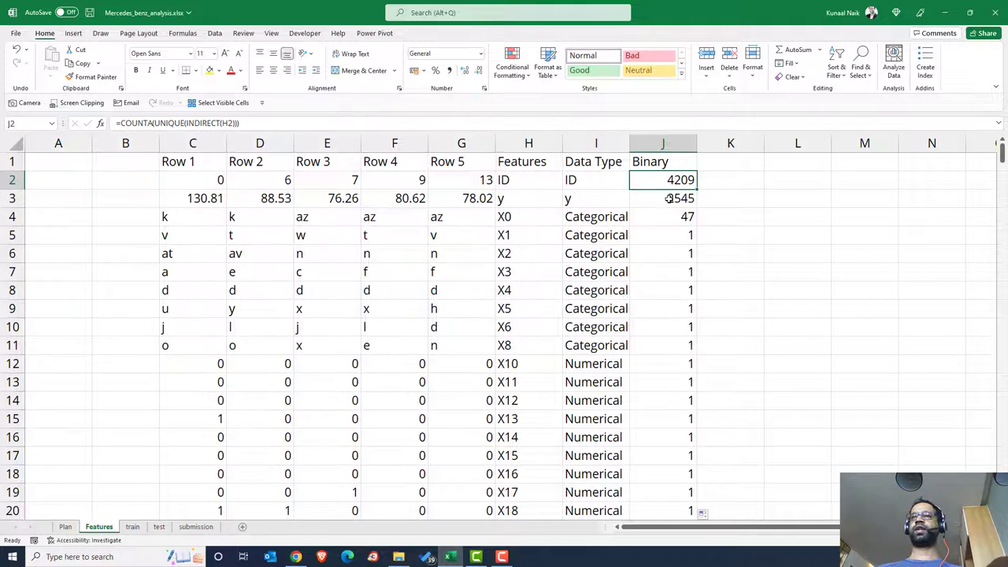
double_click(671, 199)
key("Escape")
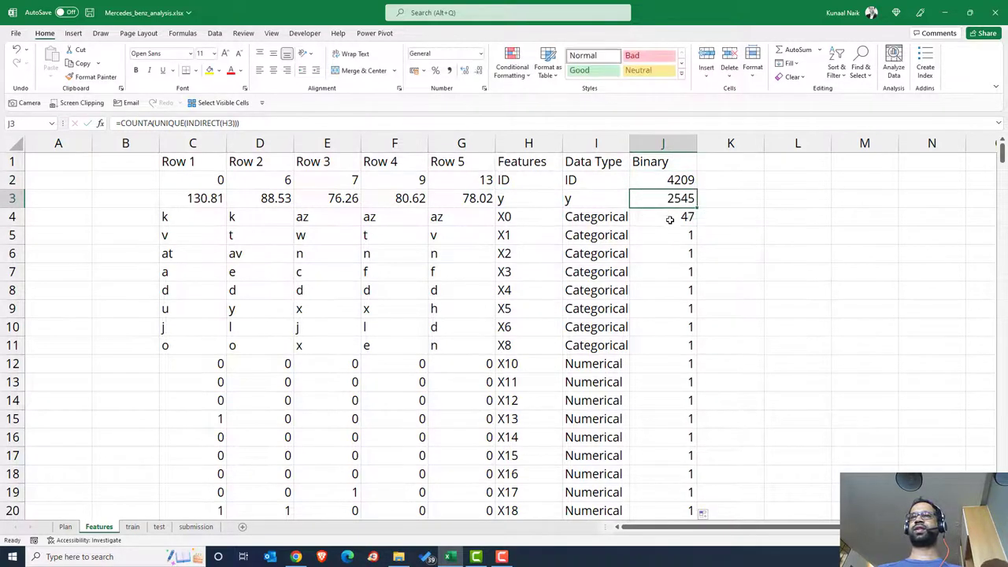
left_click(662, 219)
double_click(664, 235)
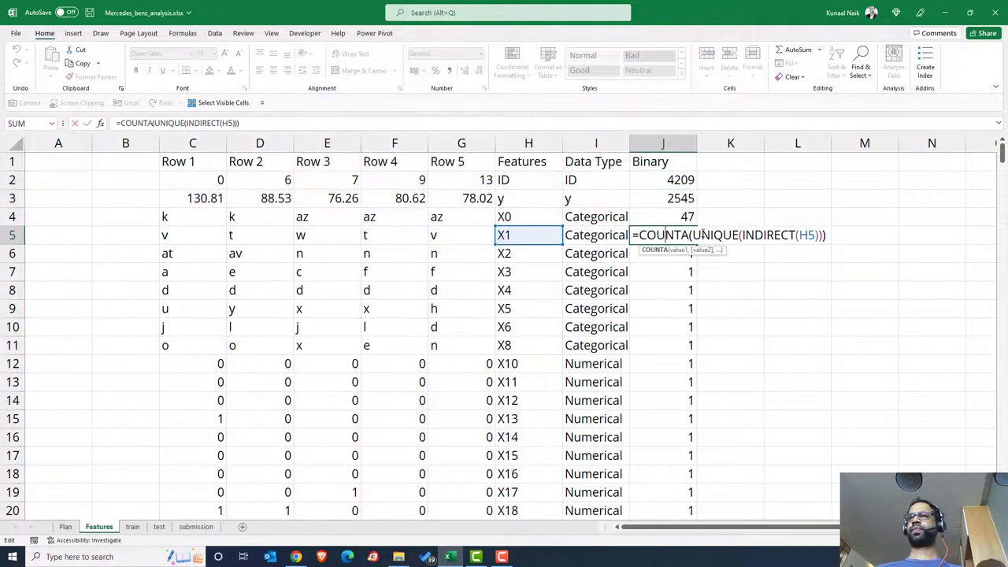
key("Escape")
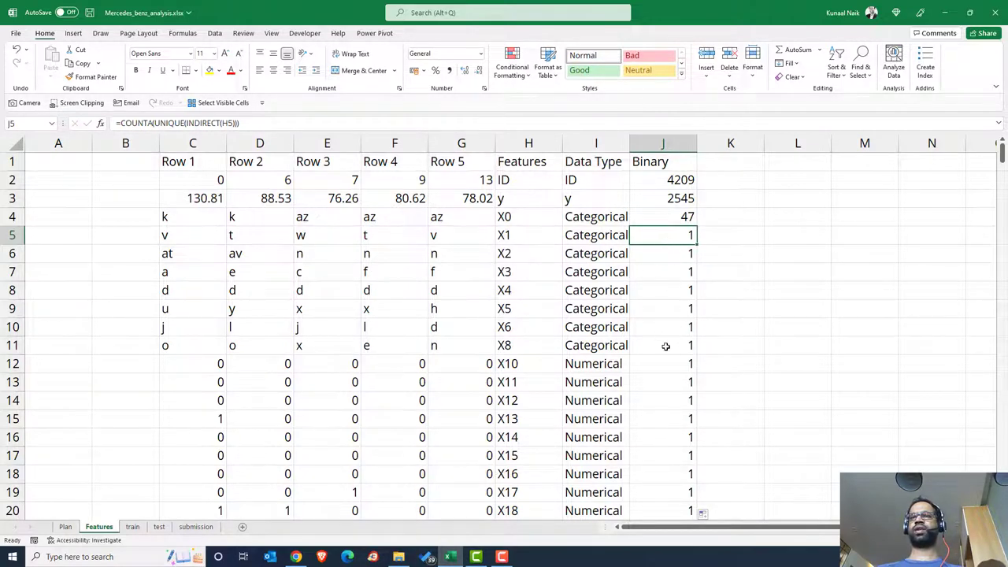
scroll(666, 347, "down", 10)
scroll(666, 344, "up", 10)
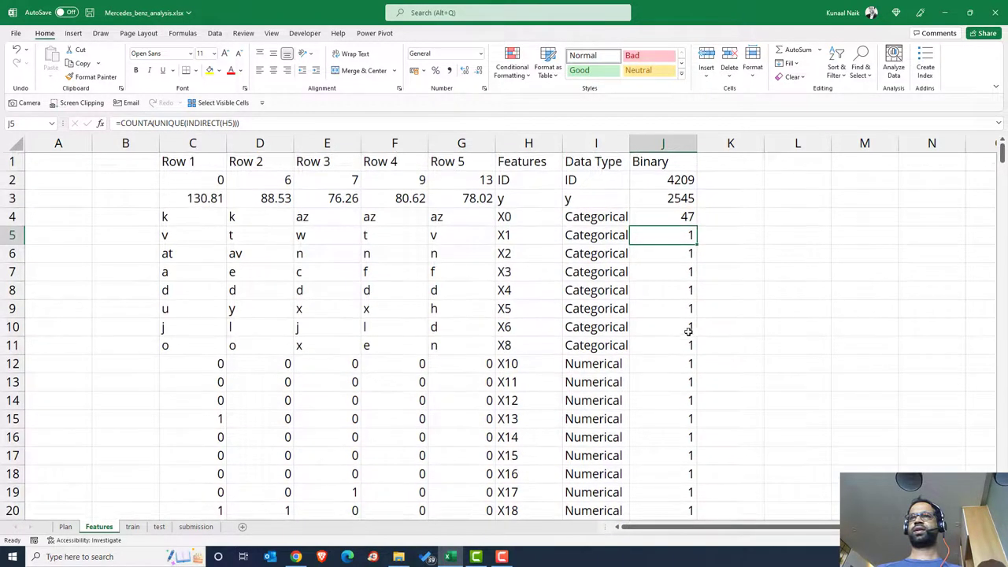
left_click(800, 234)
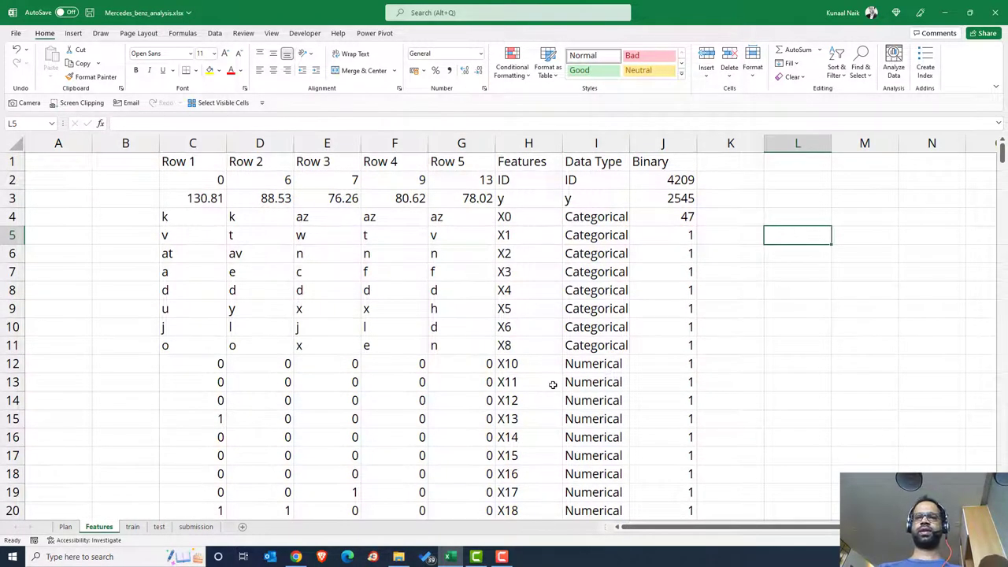
left_click(520, 237)
left_click(526, 216)
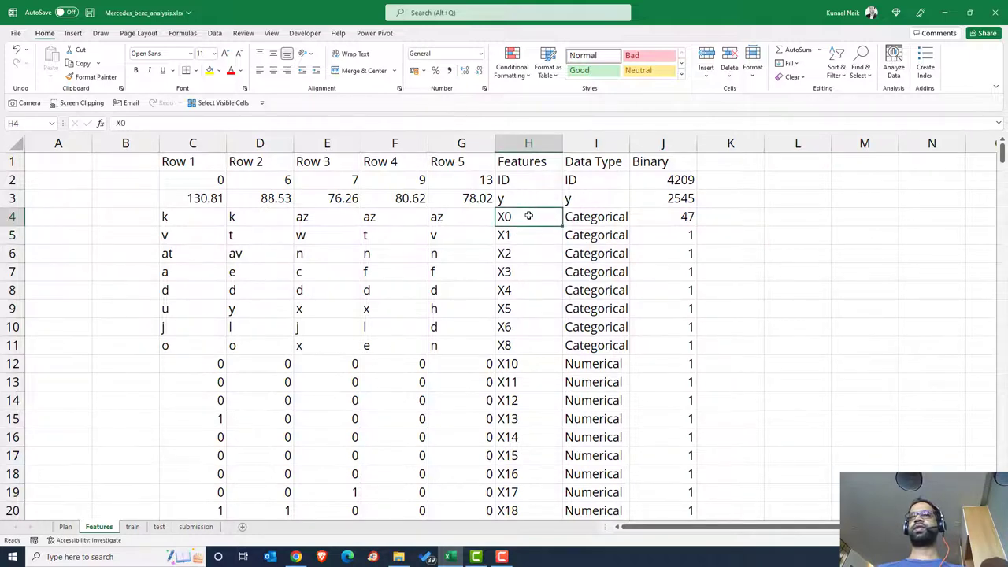
double_click(529, 216)
key("Escape")
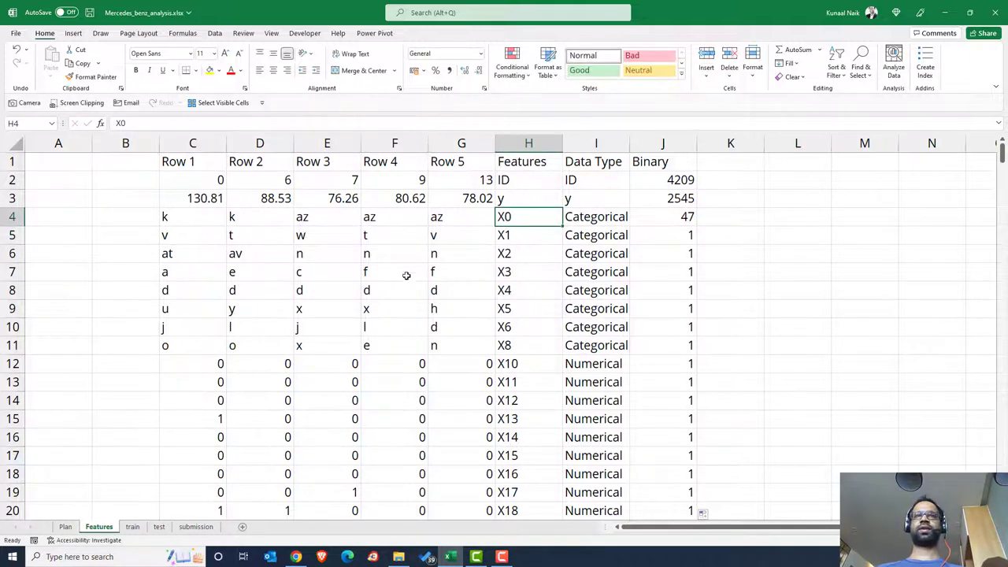
left_click(183, 33)
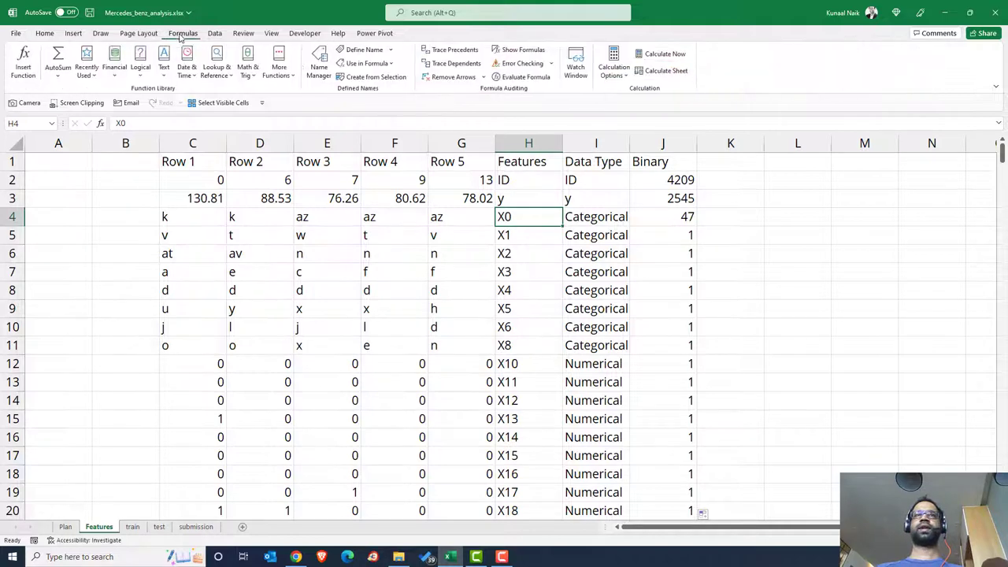
left_click(325, 73)
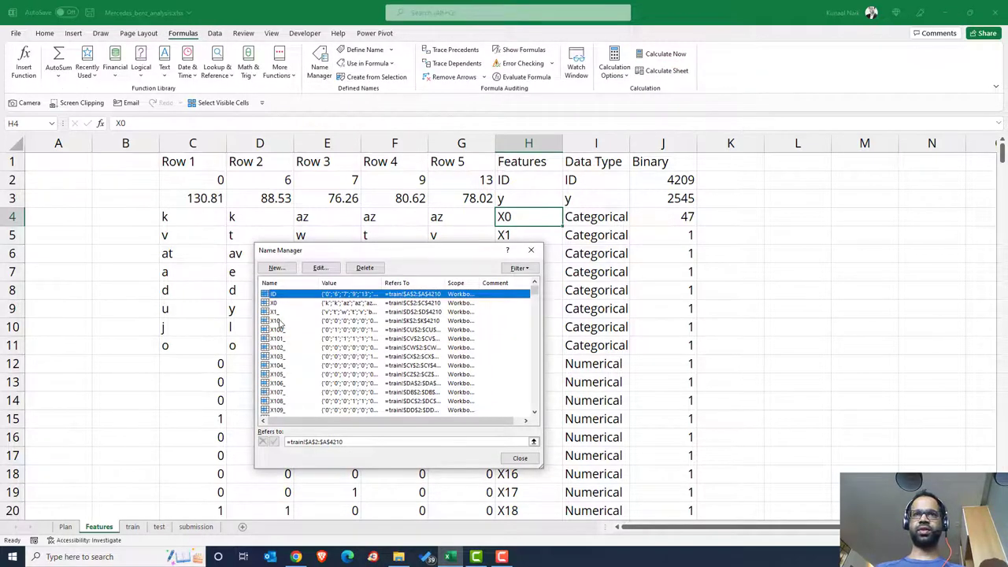
left_click(531, 250)
left_click(667, 234)
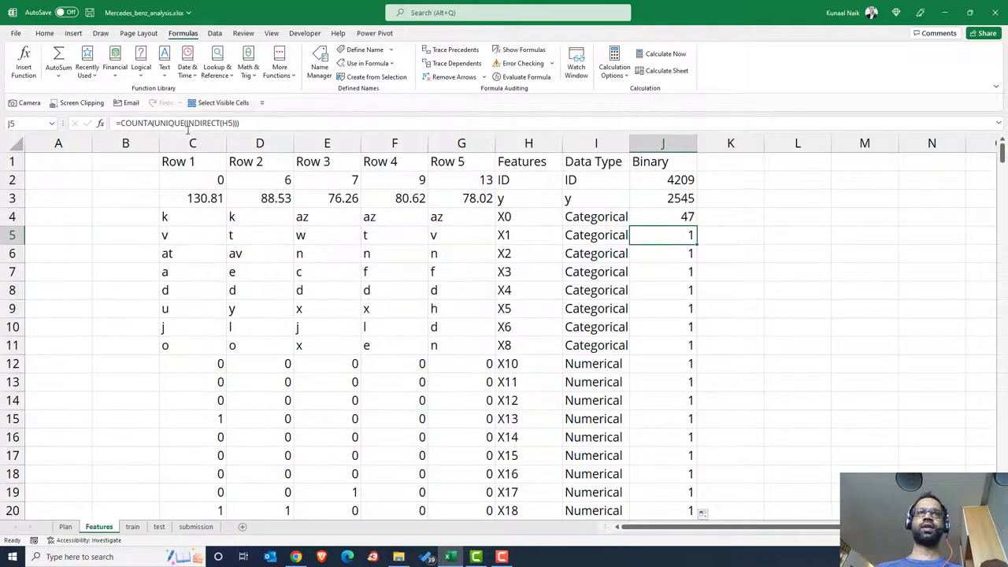
left_click(233, 123)
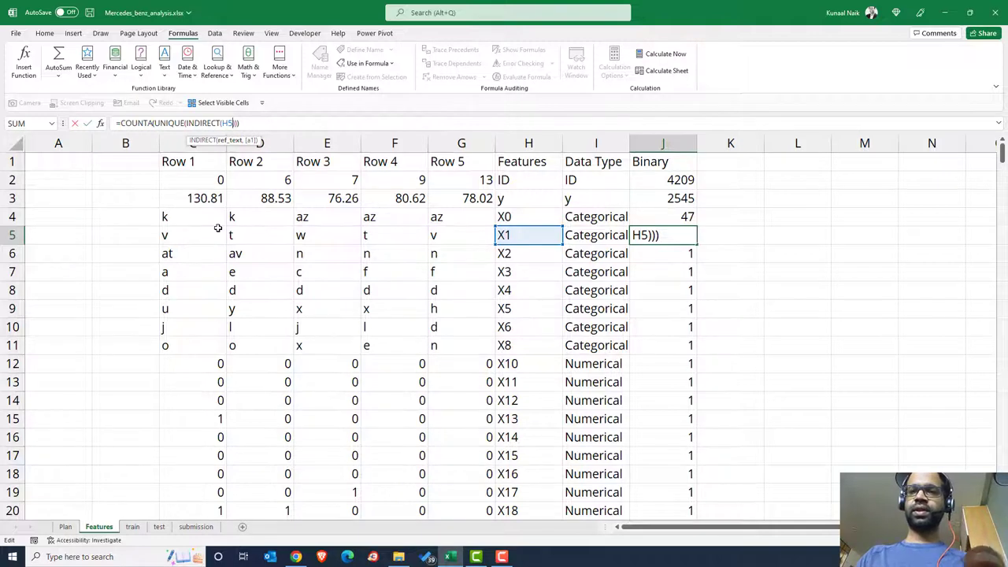
Step: Change J5 to =COUNTA(UNIQUE(INDIRECT(H5&"_"))), fill it down column J, and add header filters
type("&\"_")
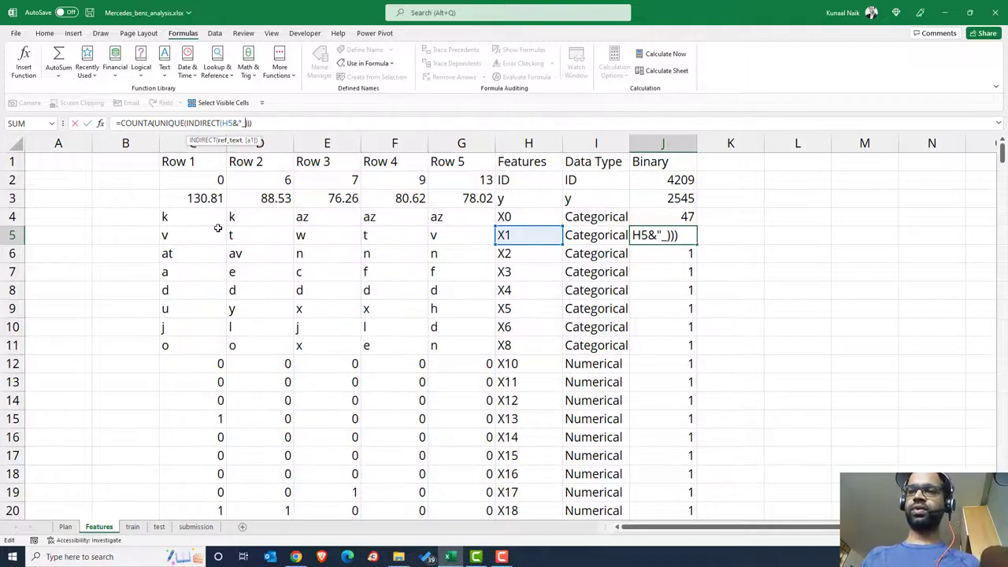
type("\"")
key("Return")
key("Up")
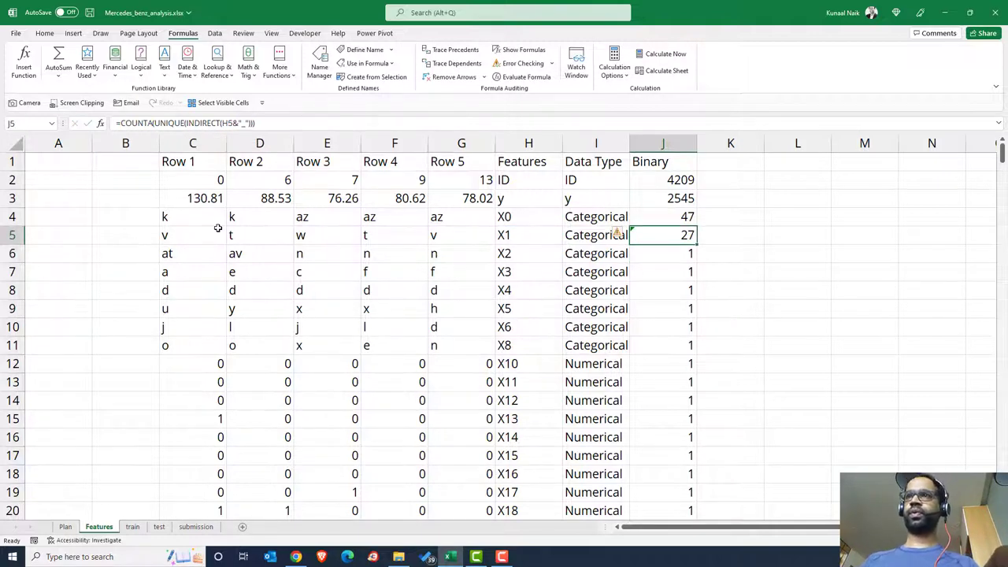
key("ctrl+shift+Down")
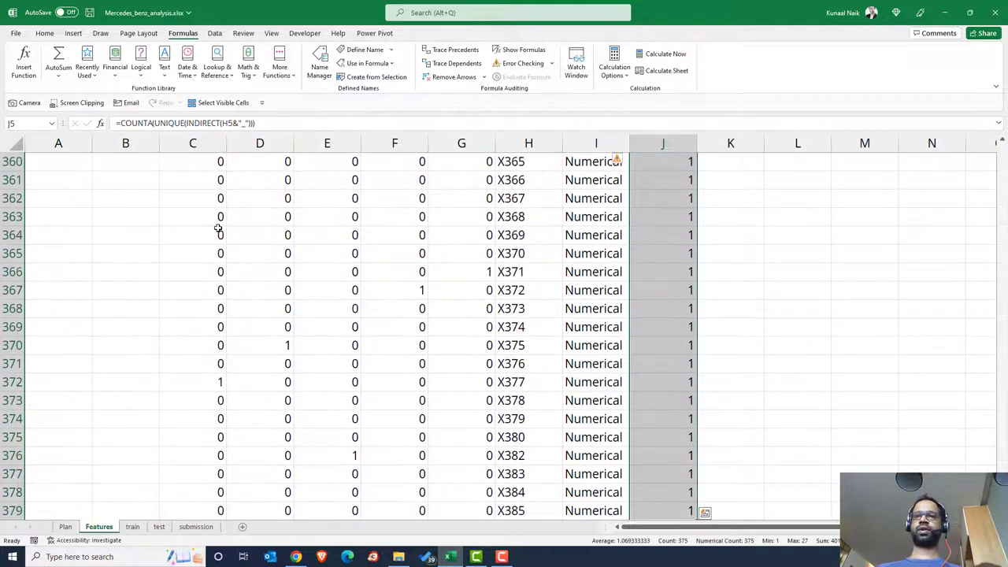
key("ctrl+d")
key("ctrl+Up")
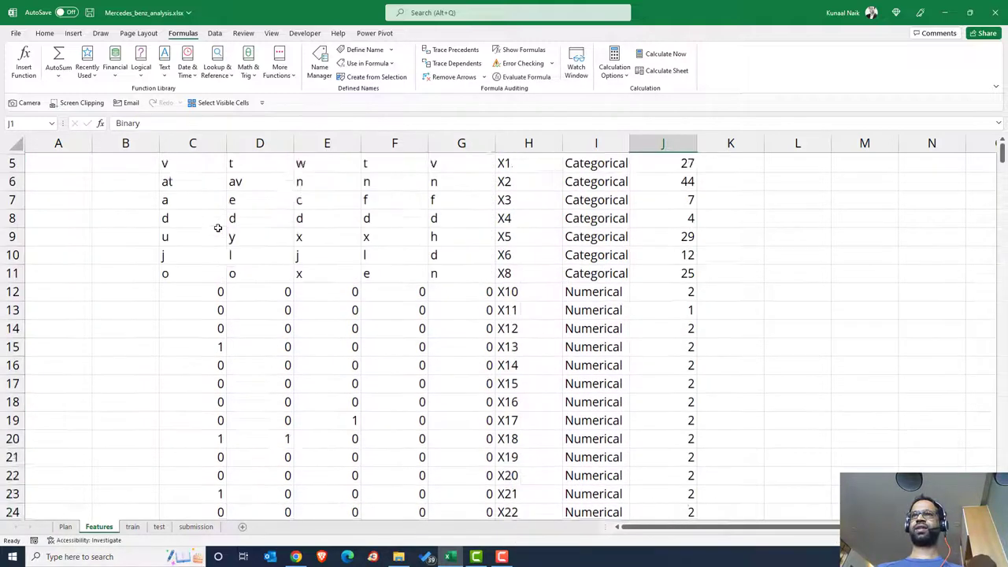
key("ctrl+shift+l")
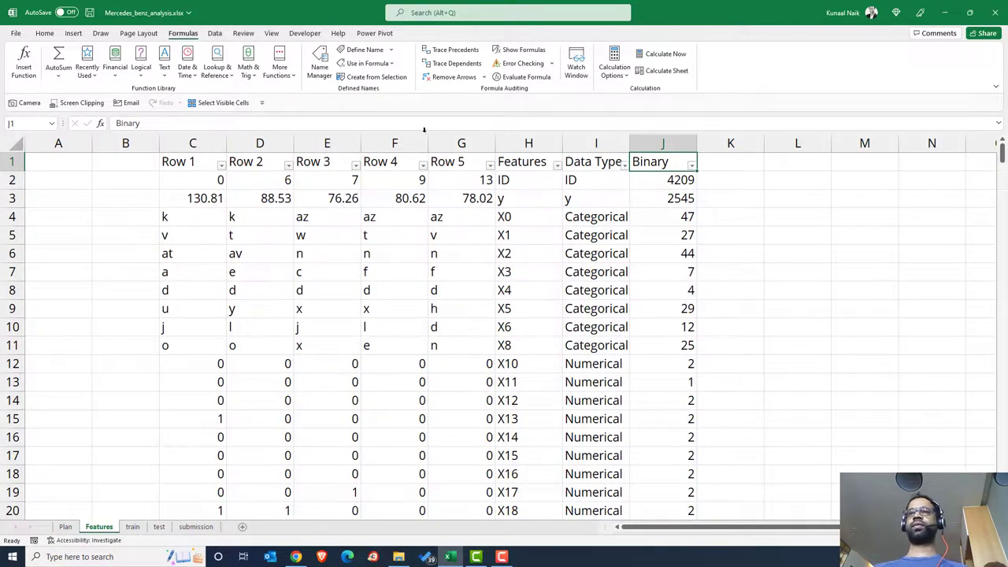
Step: Review the Binary column's filter value list without applying any filter
left_click(692, 165)
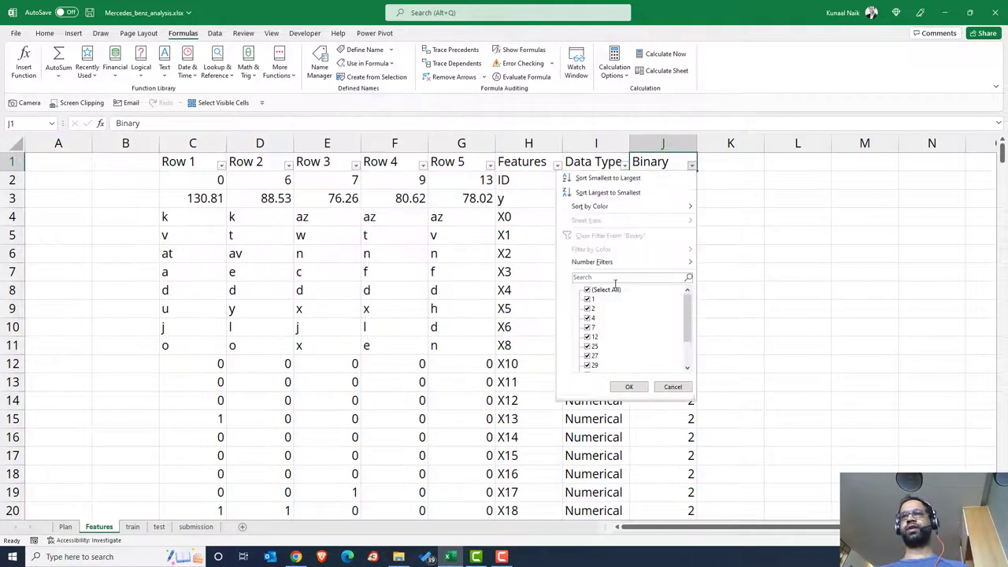
scroll(630, 316, "down", 2)
scroll(630, 316, "up", 2)
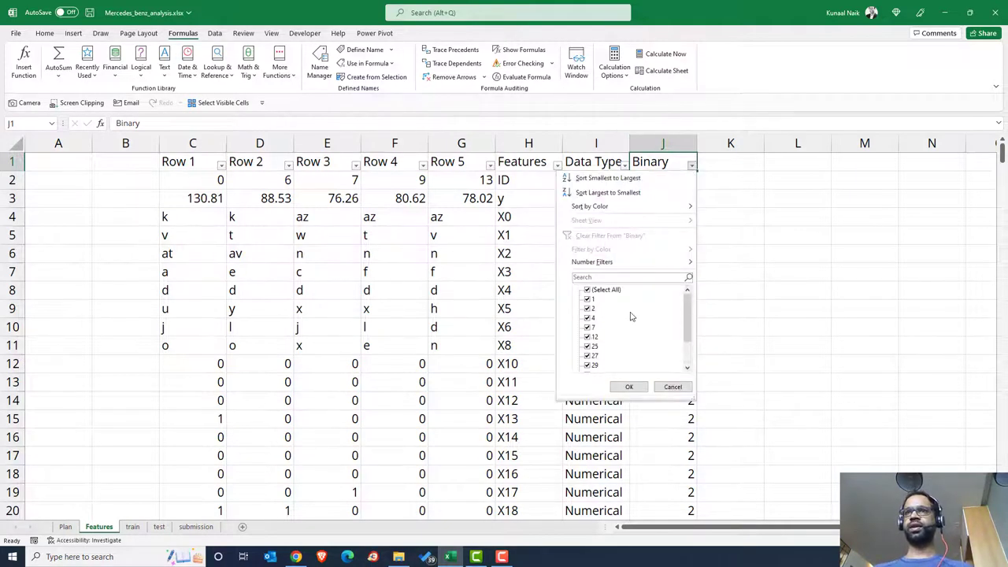
scroll(632, 316, "down", 2)
scroll(631, 317, "up", 2)
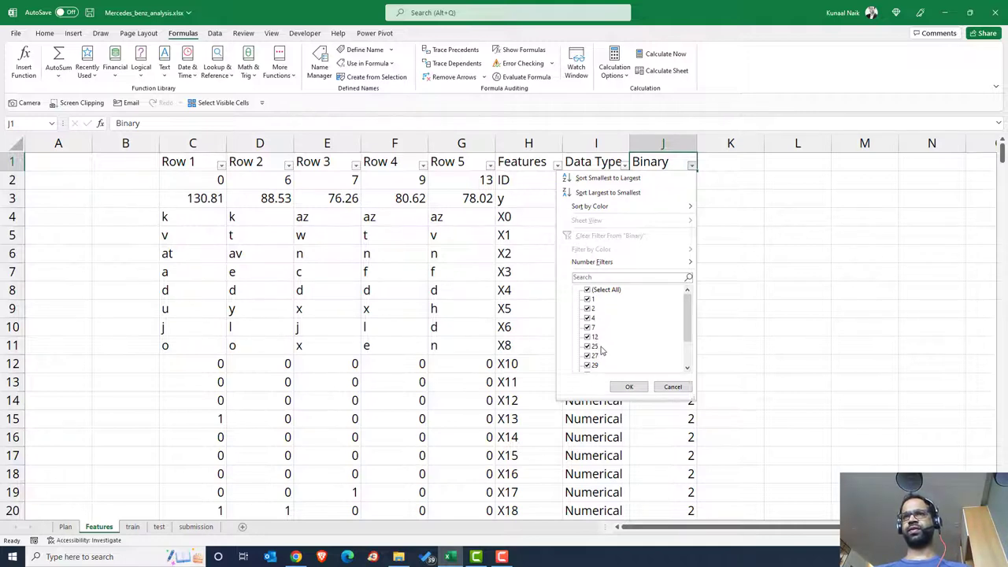
scroll(601, 351, "down", 2)
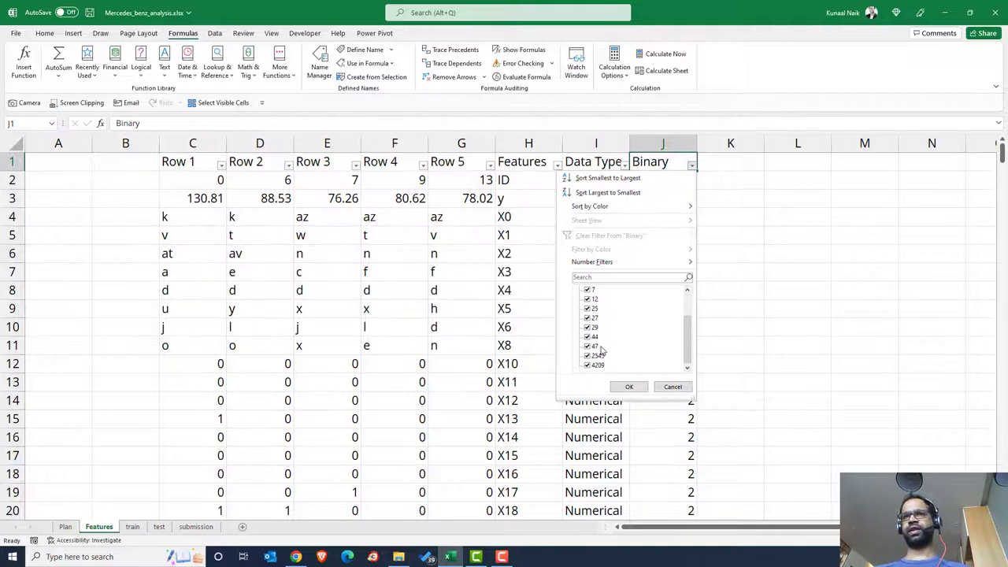
left_click(672, 386)
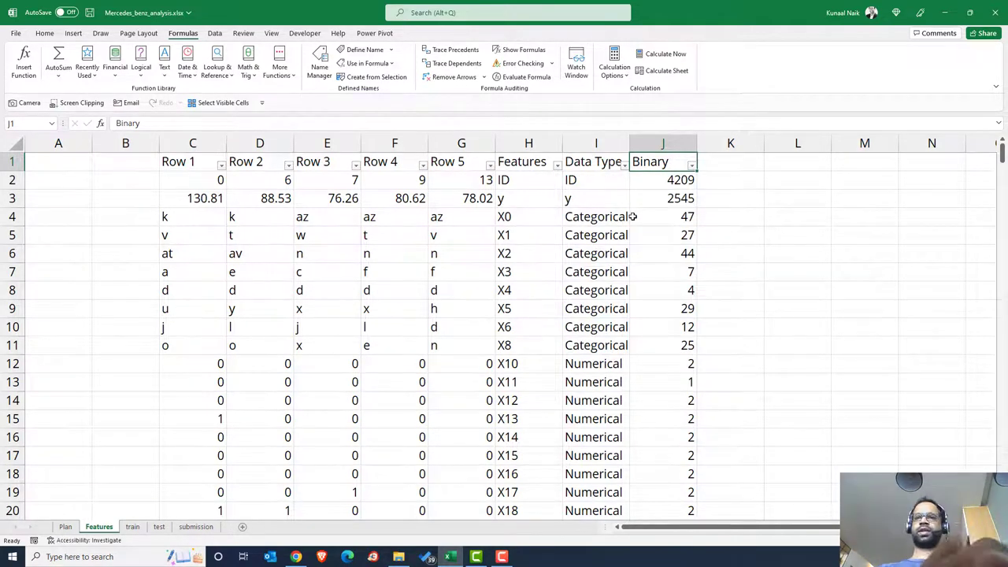
Step: Rename the J1 heading from 'Count of Categories' to 'Unique'
type("Count of")
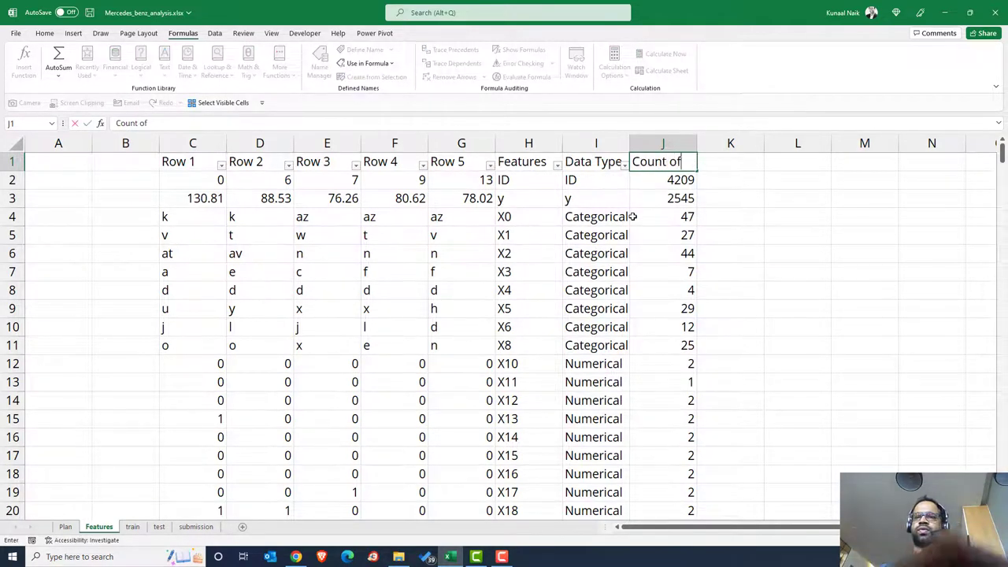
type(" Catego")
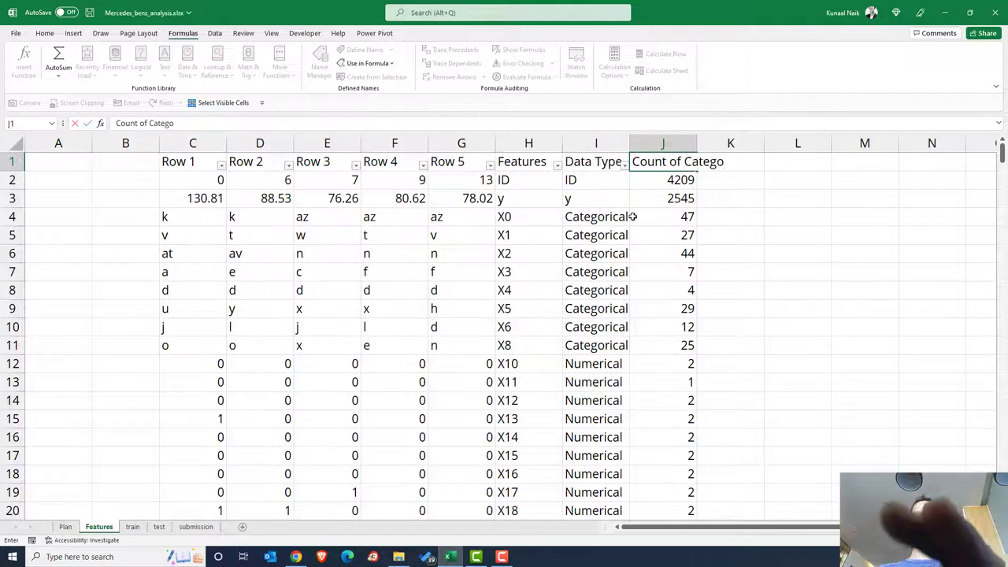
type("ries")
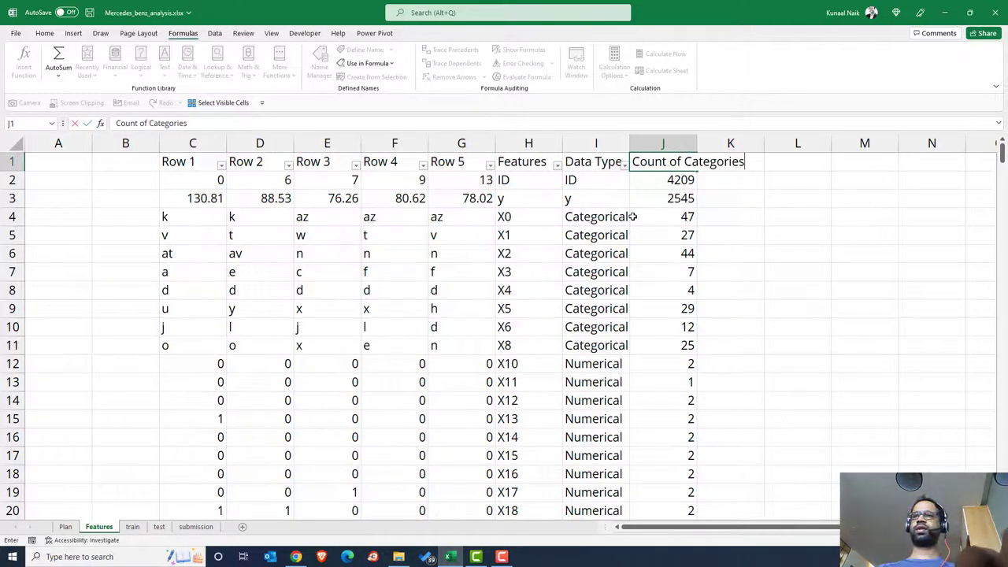
key("BackSpace")
key("BackSpace")
key("BackSpace")
key("BackSpace")
key("BackSpace")
key("BackSpace")
key("BackSpace")
key("BackSpace")
key("BackSpace")
key("BackSpace")
key("BackSpace")
key("BackSpace")
key("BackSpace")
key("BackSpace")
key("BackSpace")
key("BackSpace")
key("BackSpace")
key("BackSpace")
key("BackSpace")
type("Uniq")
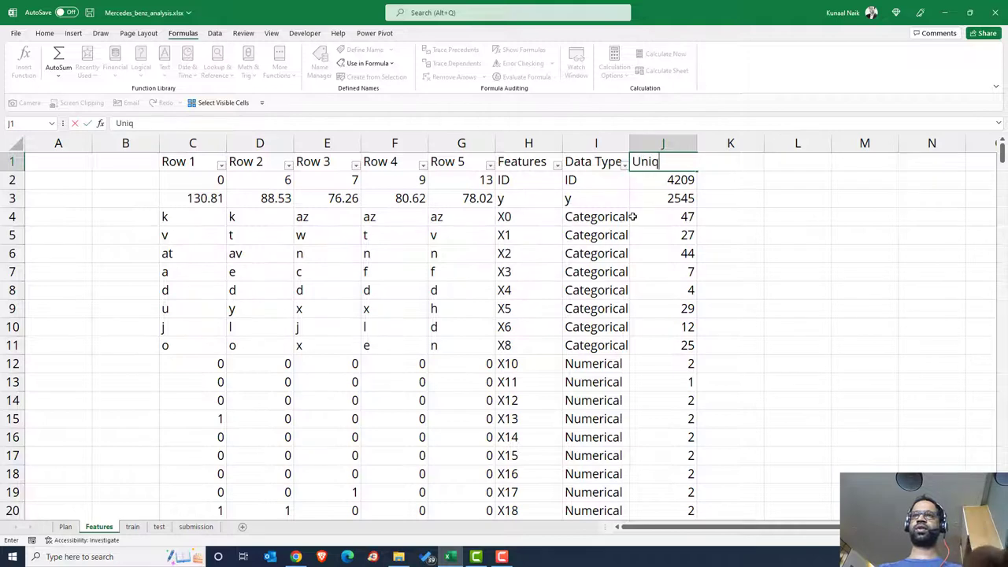
key("BackSpace")
type("qu")
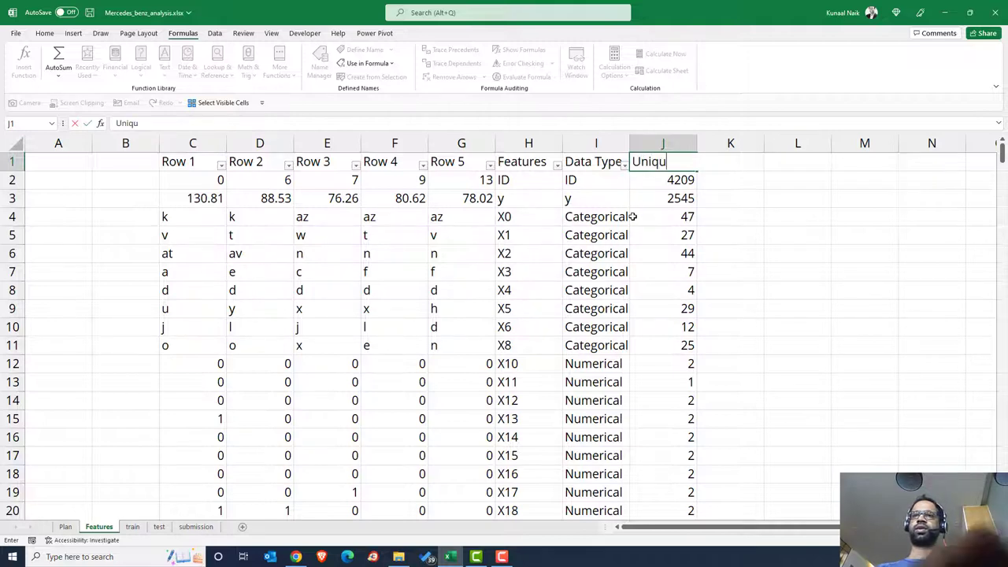
type("e")
key("Return")
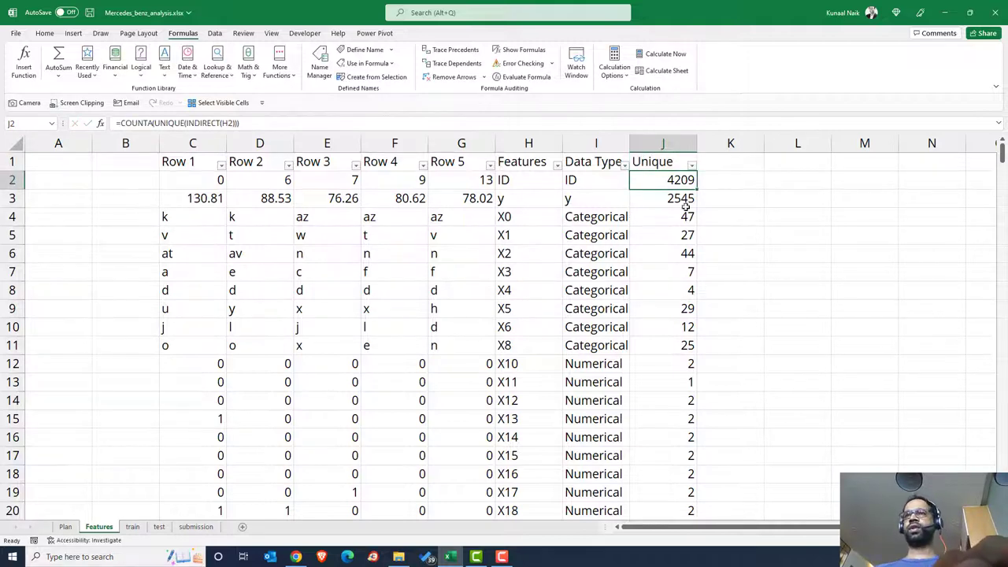
Step: Add a new 'Binary' heading in cell K1
left_click(738, 161)
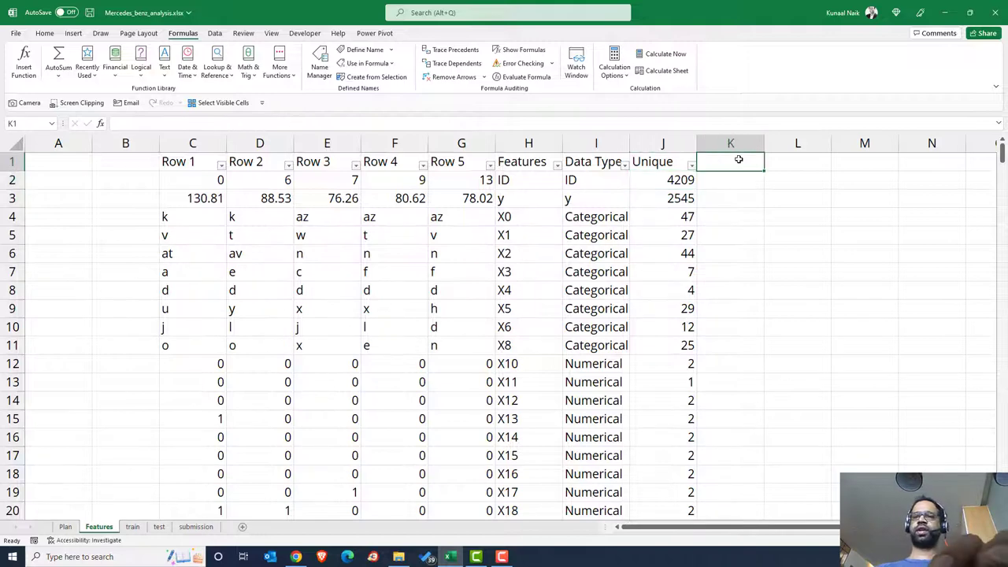
type("Binary")
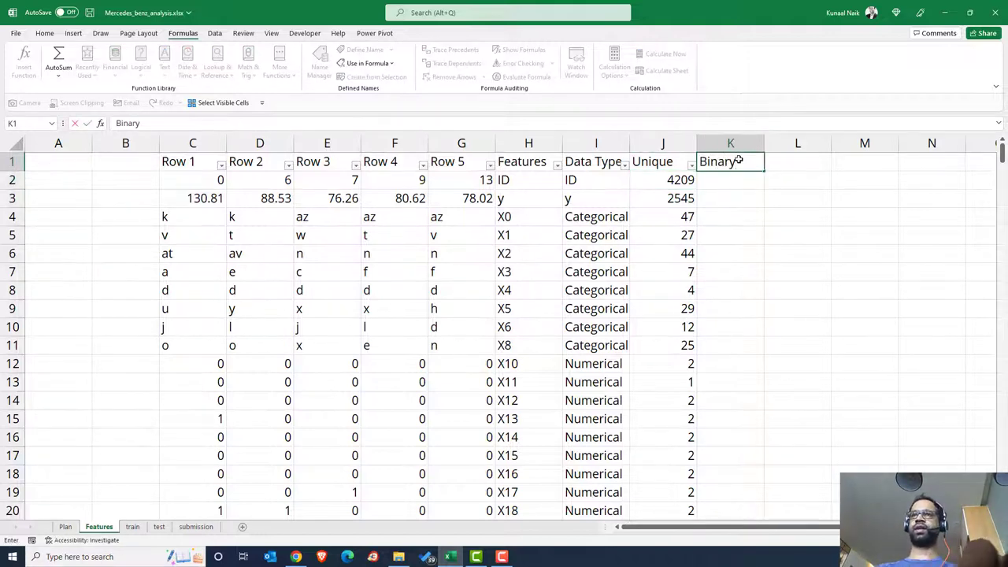
key("Return")
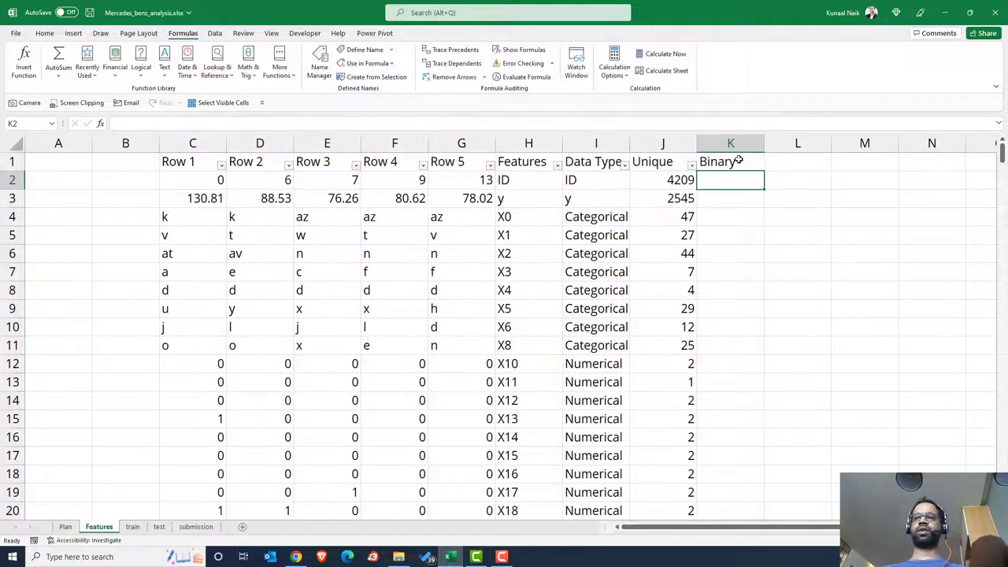
Step: Enter =IF(J2>2,1,0) in K2, fill it down the Binary column, and reapply header filters
type("=IF(")
key("Left")
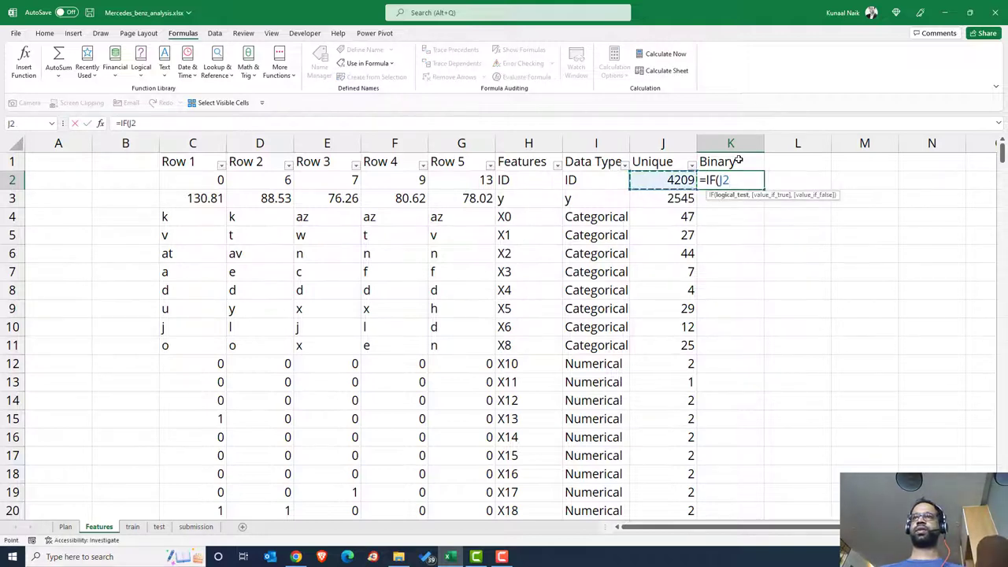
type(">")
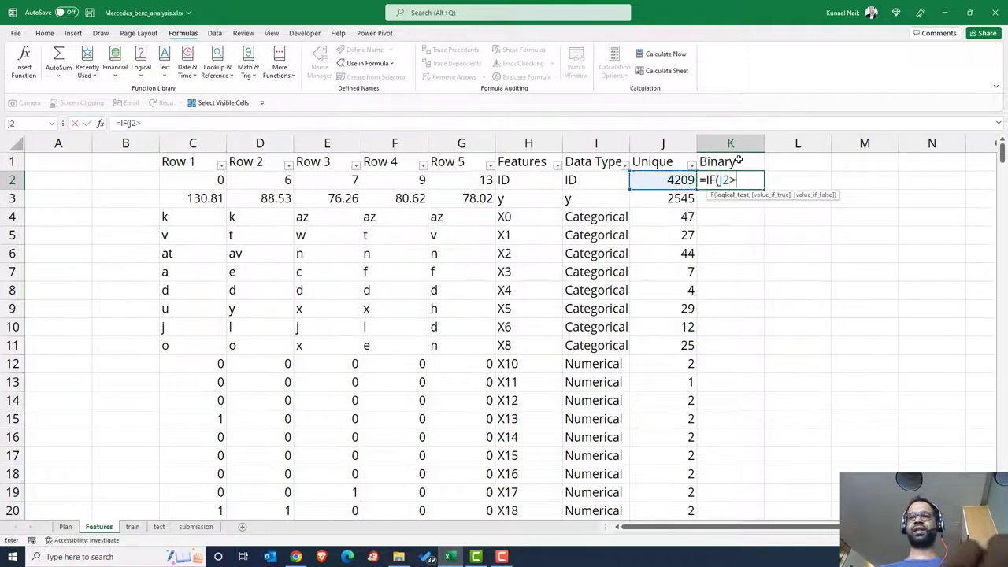
type("2")
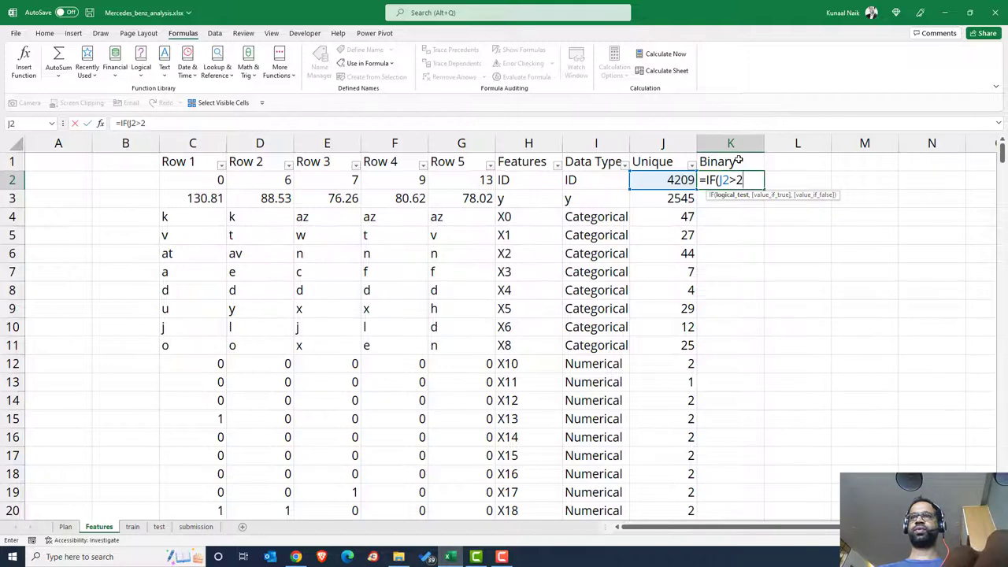
type(",1,0")
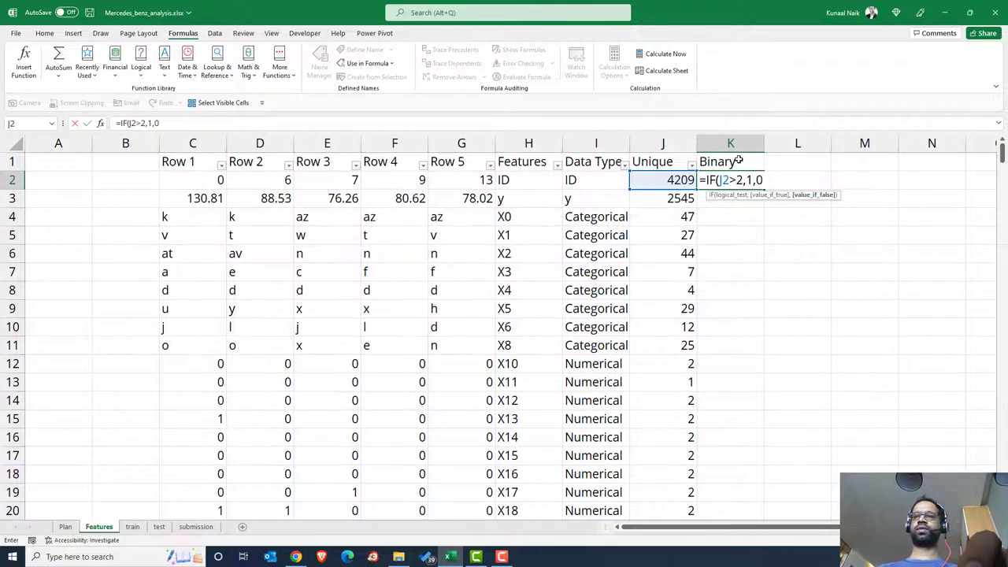
type(")")
key("Return")
left_click(760, 179)
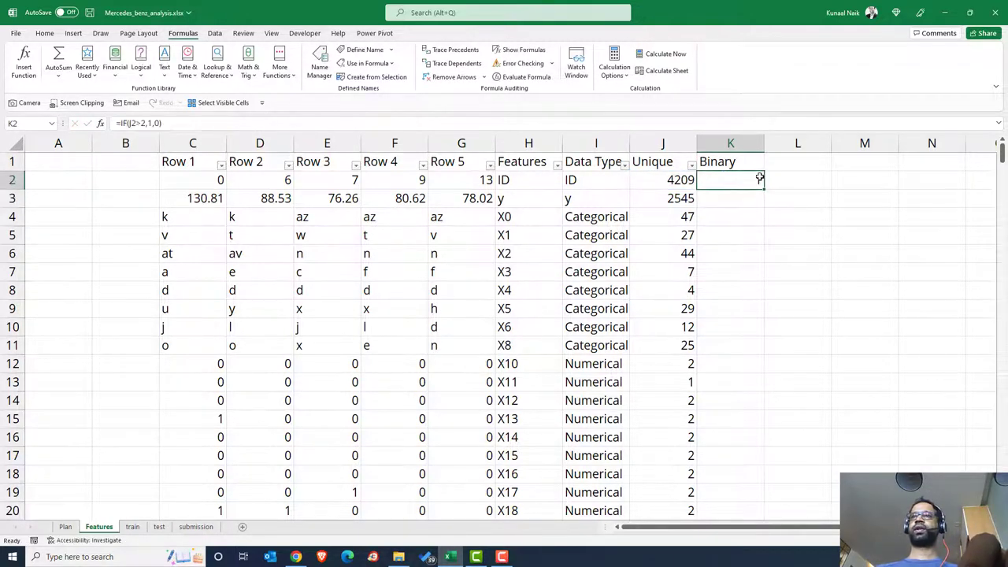
double_click(760, 179)
left_click(731, 198)
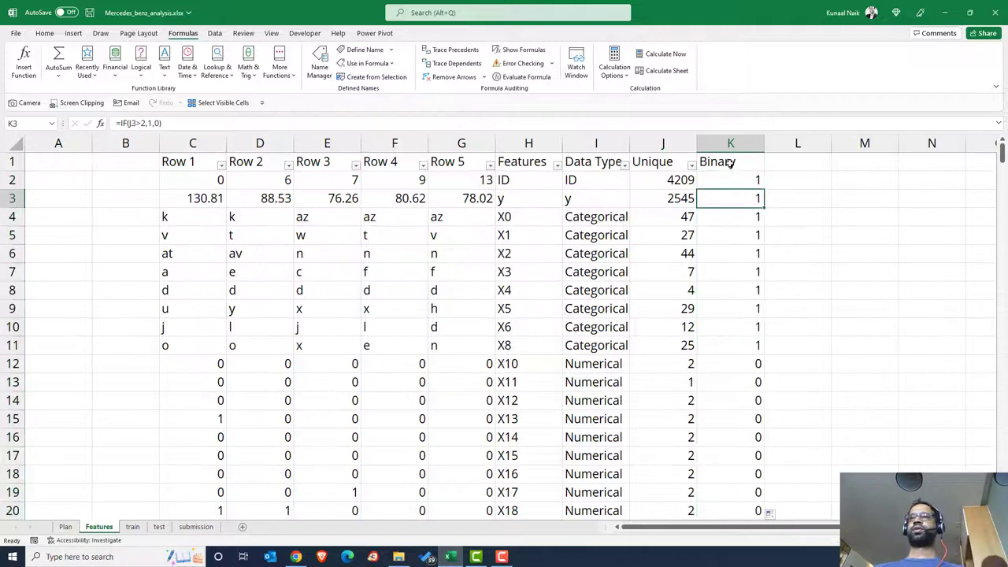
left_click(730, 162)
key("ctrl+shift+l")
key("ctrl+shift+l")
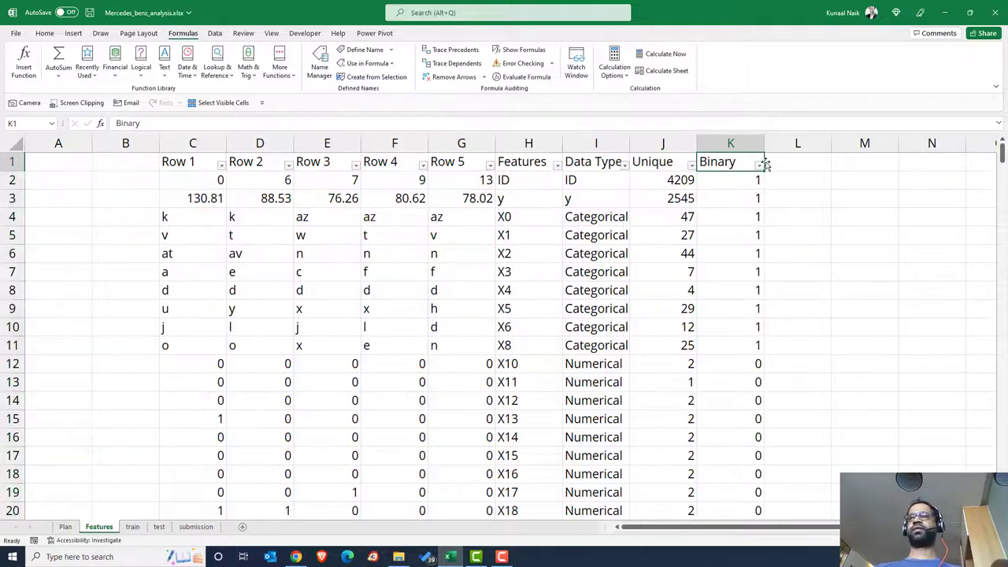
left_click(760, 165)
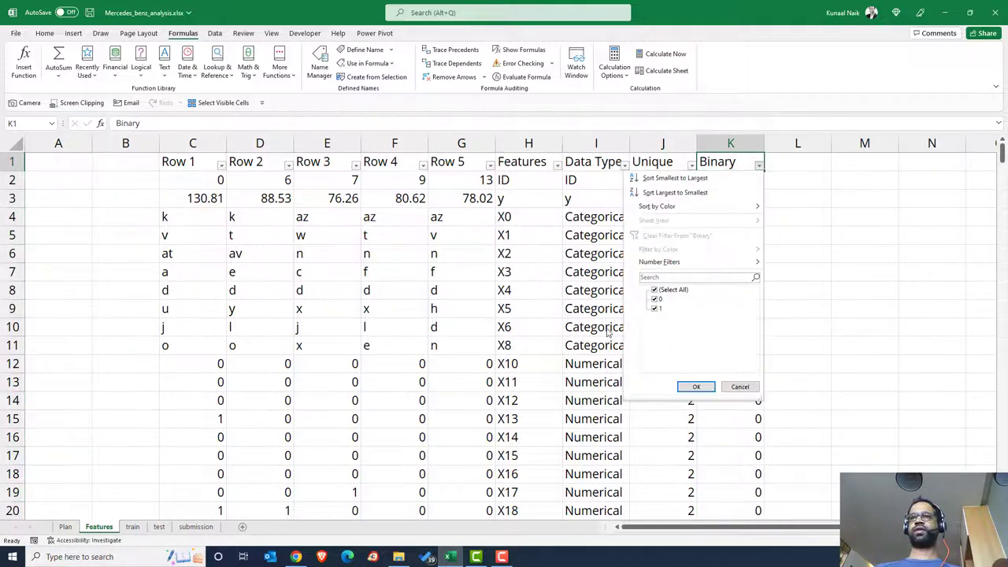
left_click(656, 300)
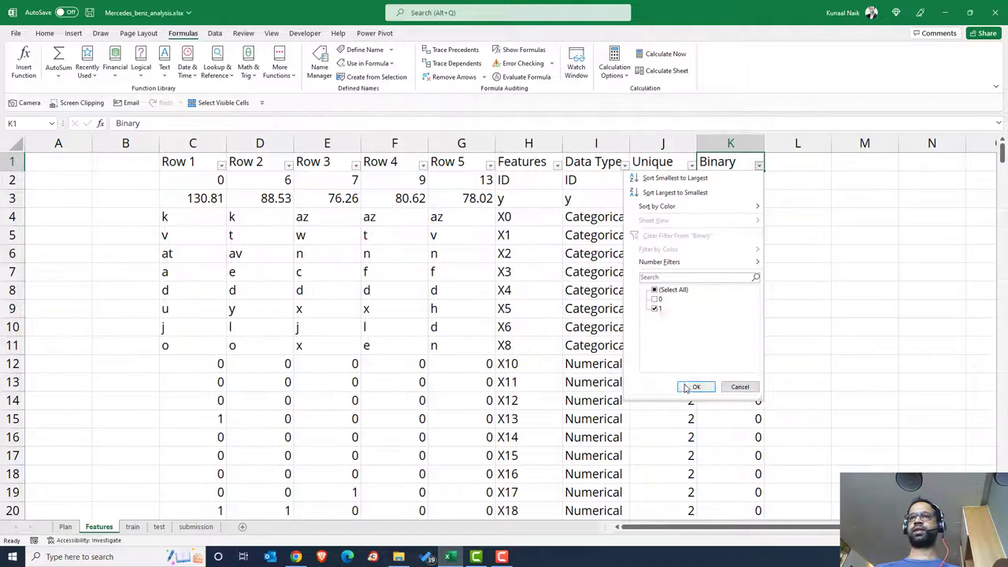
left_click(695, 387)
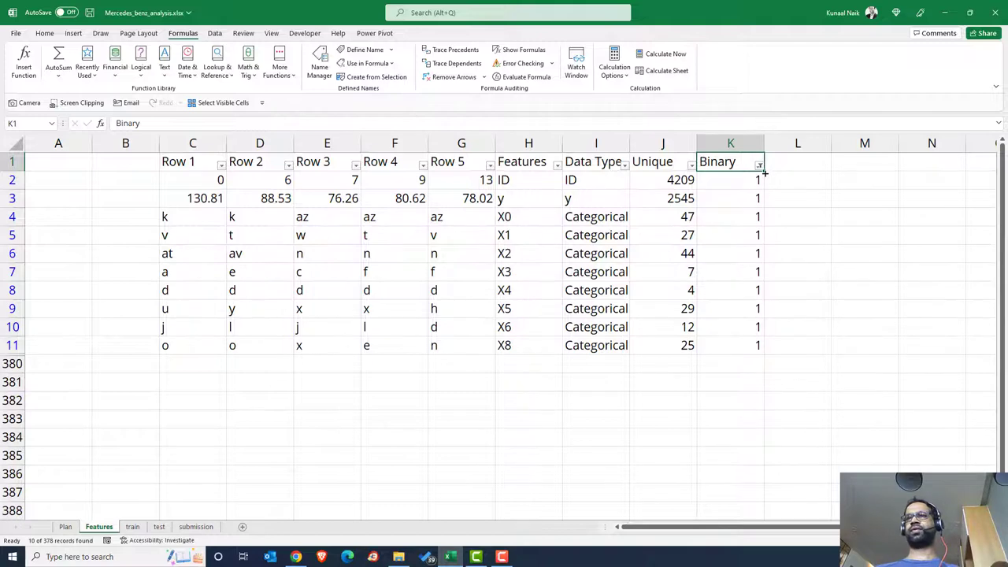
left_click(759, 166)
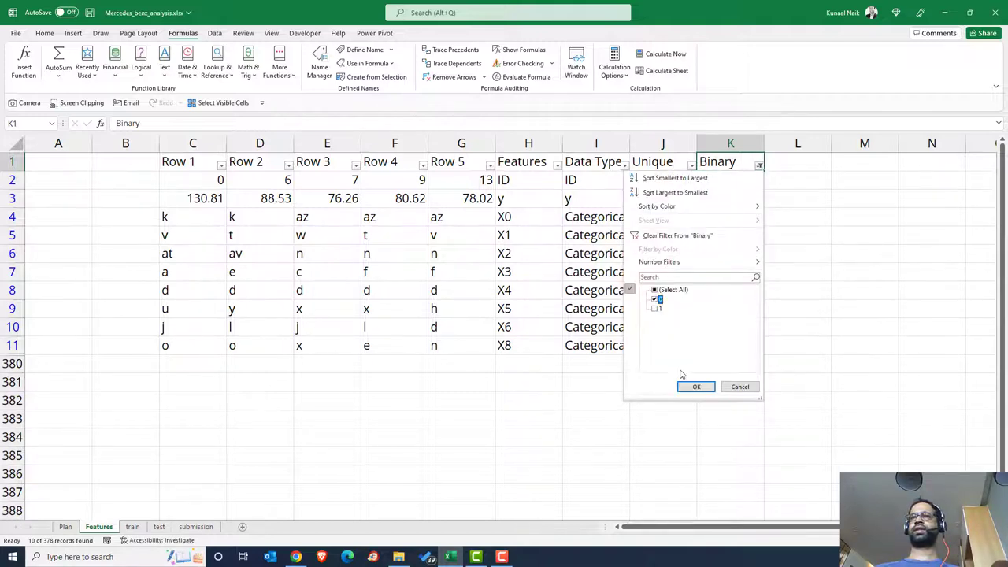
left_click(685, 389)
key("ctrl+z")
left_click(679, 235)
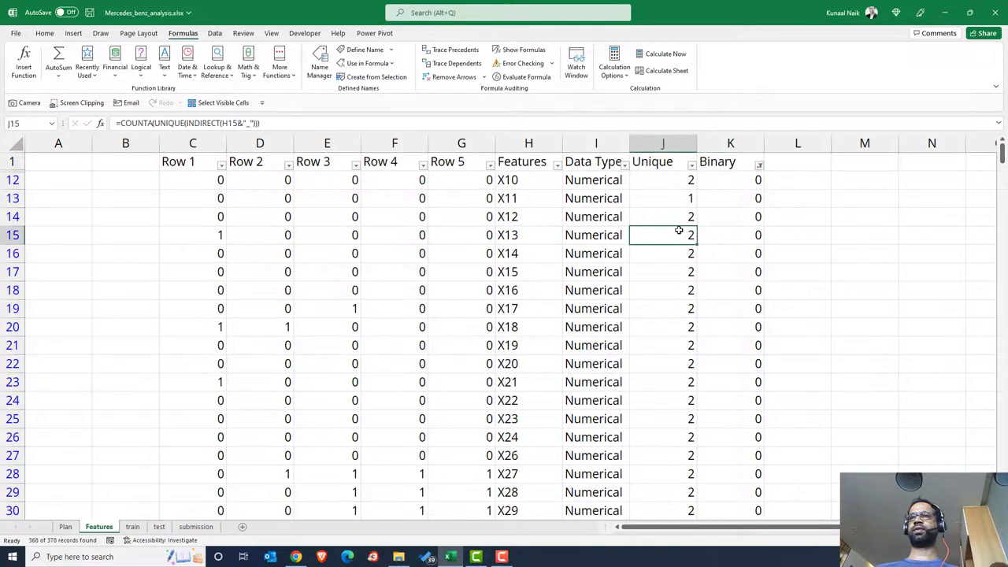
key("ctrl+Down")
key("ctrl+Up")
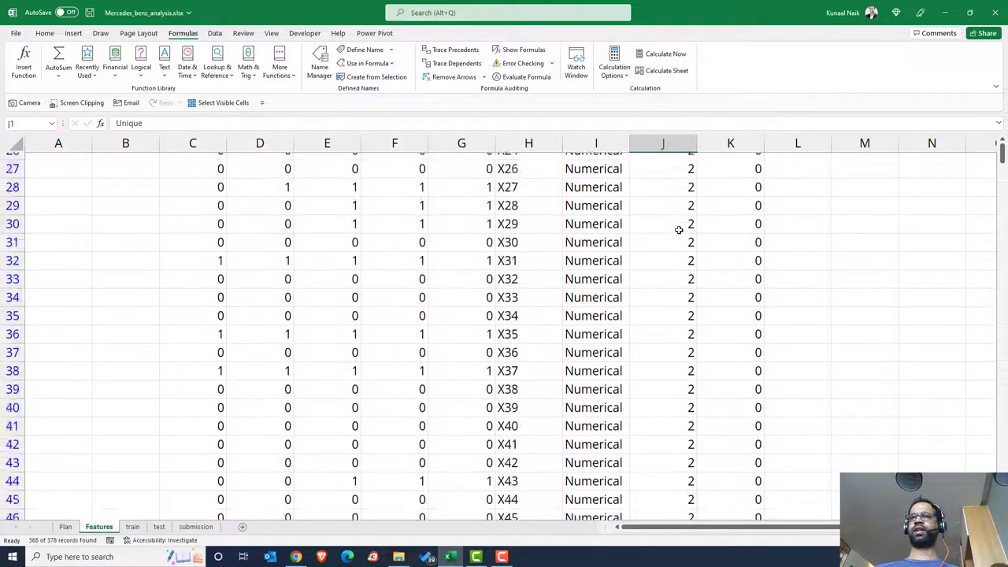
key("Down")
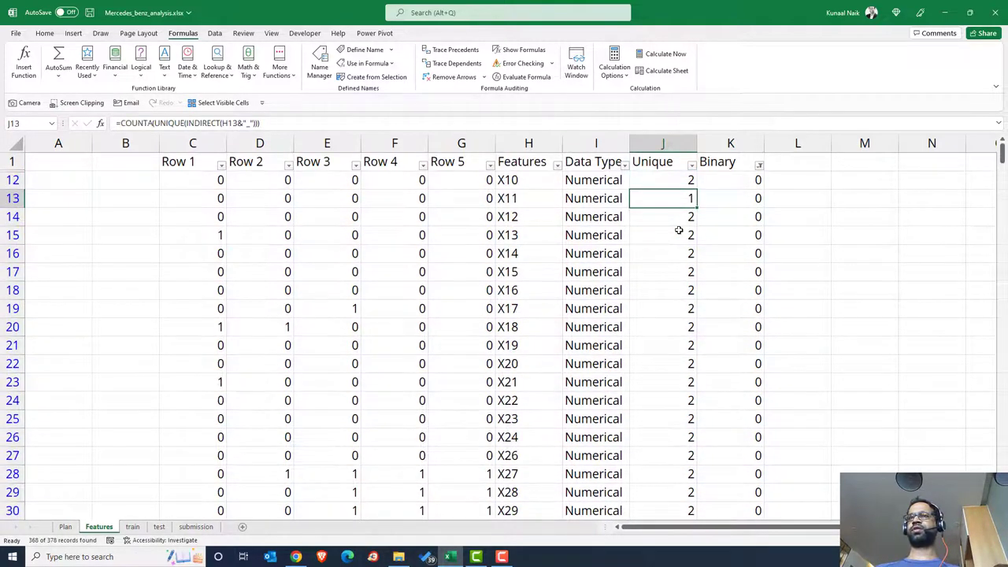
left_click(759, 164)
left_click(790, 298)
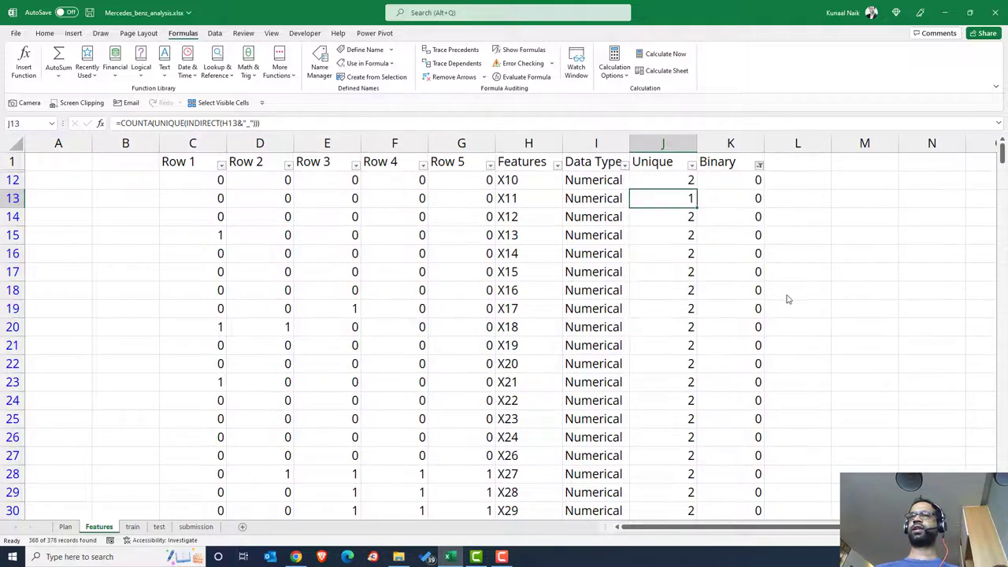
left_click(727, 163)
key("ctrl+shift+l")
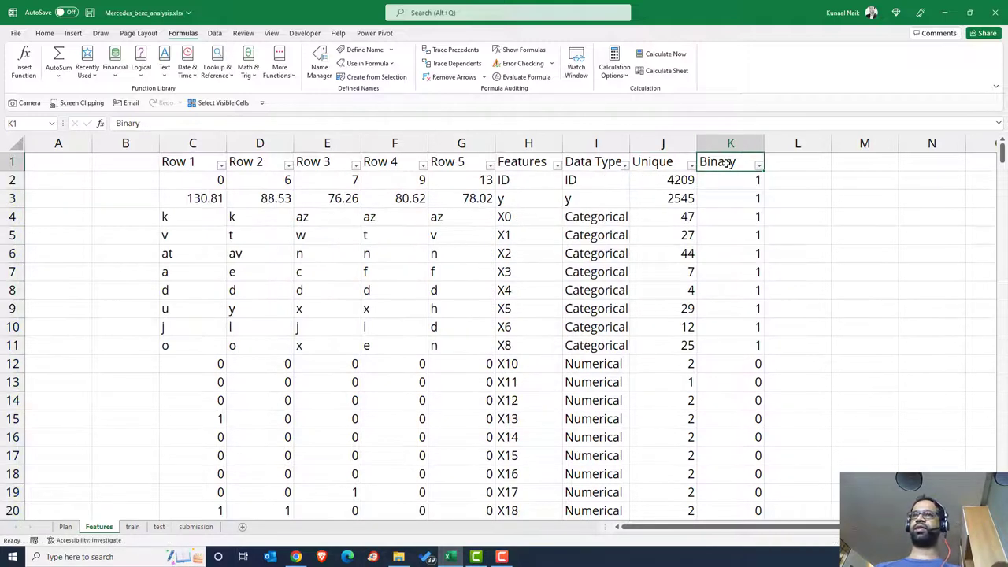
Step: Edit K2's formula to begin an AND condition testing J2<2
left_click(737, 181)
double_click(741, 180)
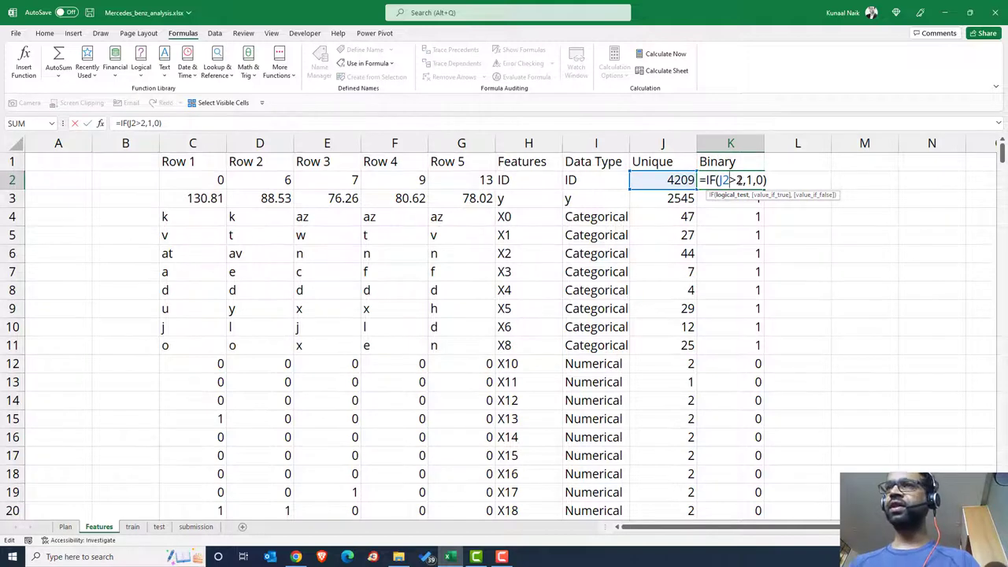
key("BackSpace")
type("<")
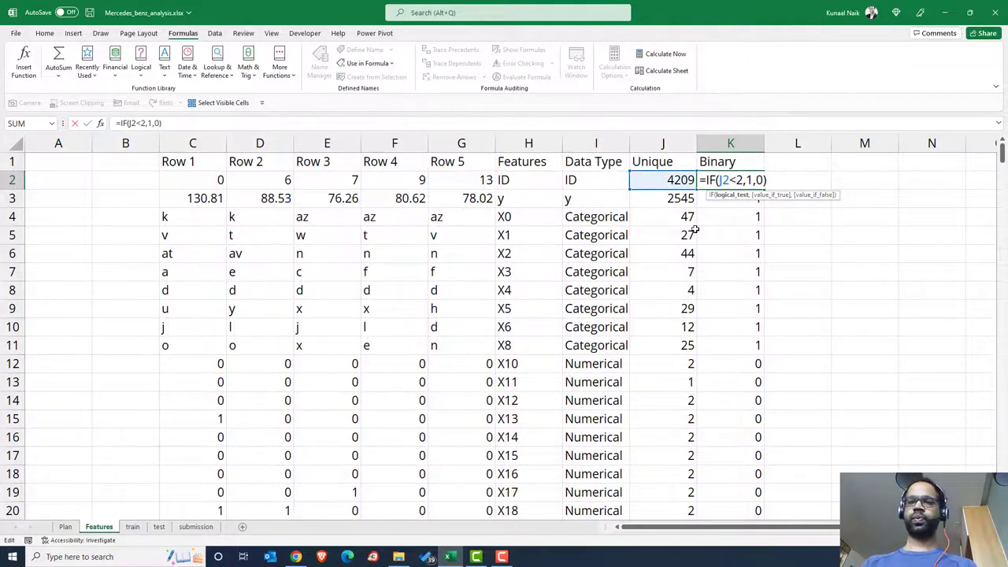
key("Left")
key("Left")
key("Left")
type("AND(J2<2")
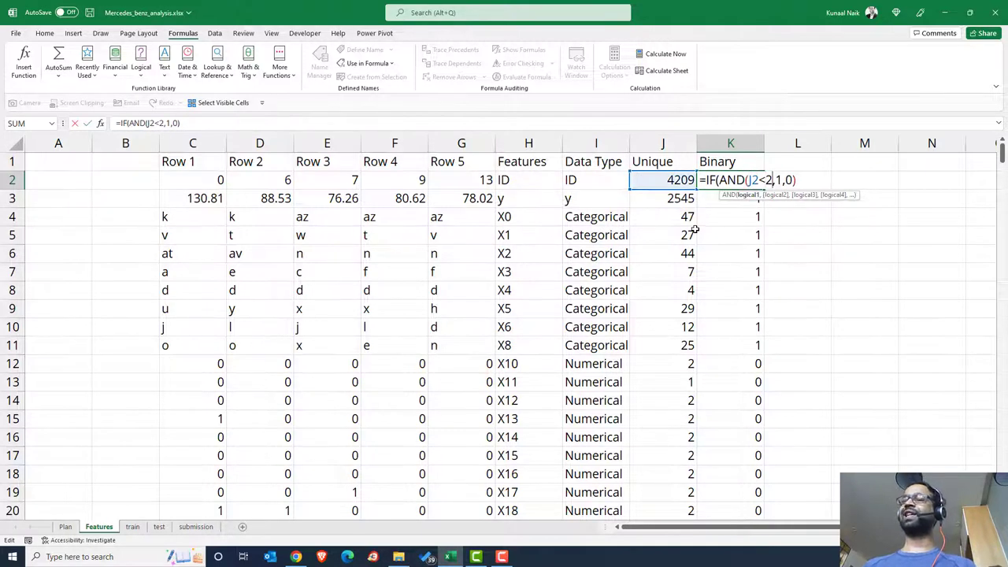
type(",")
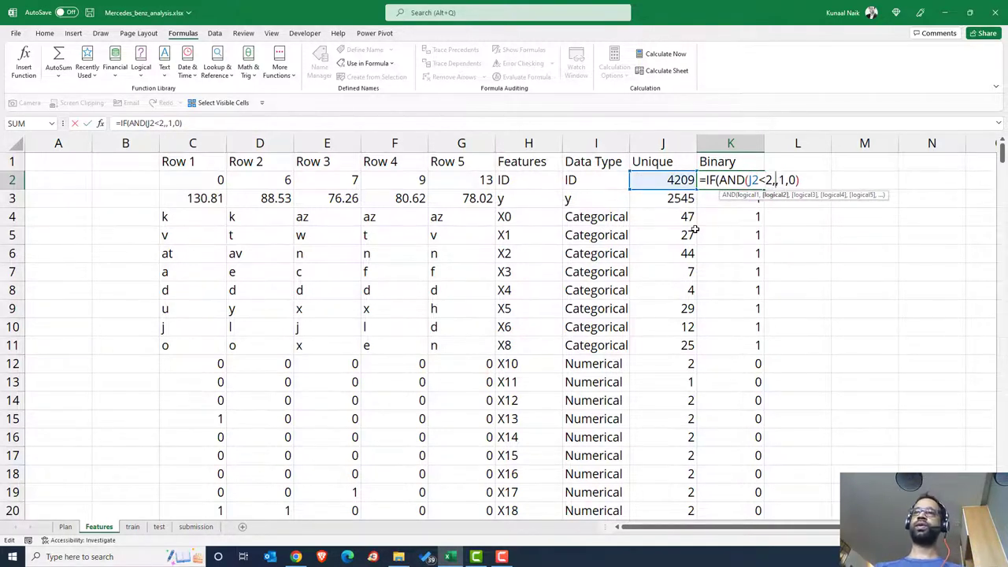
key("BackSpace")
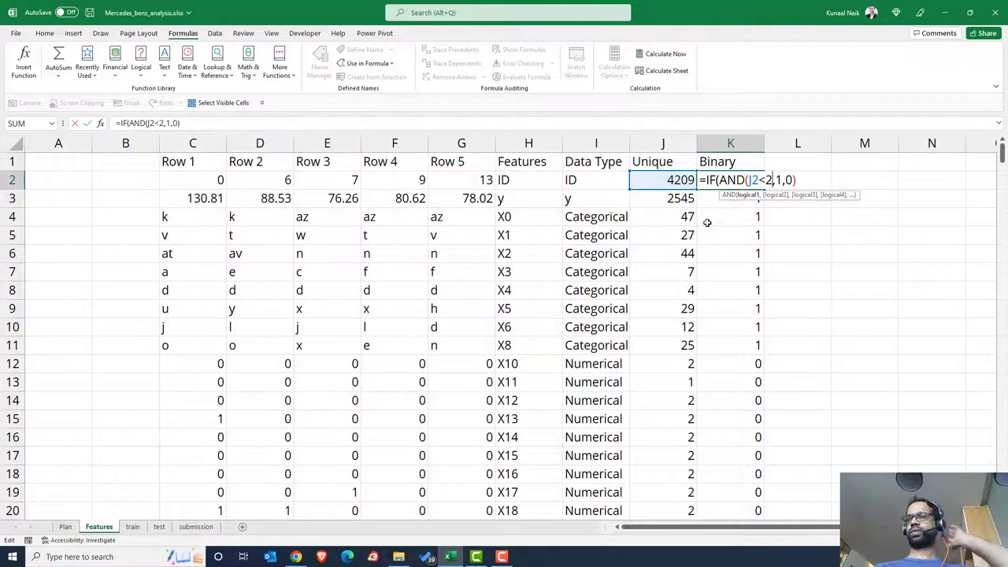
type(",")
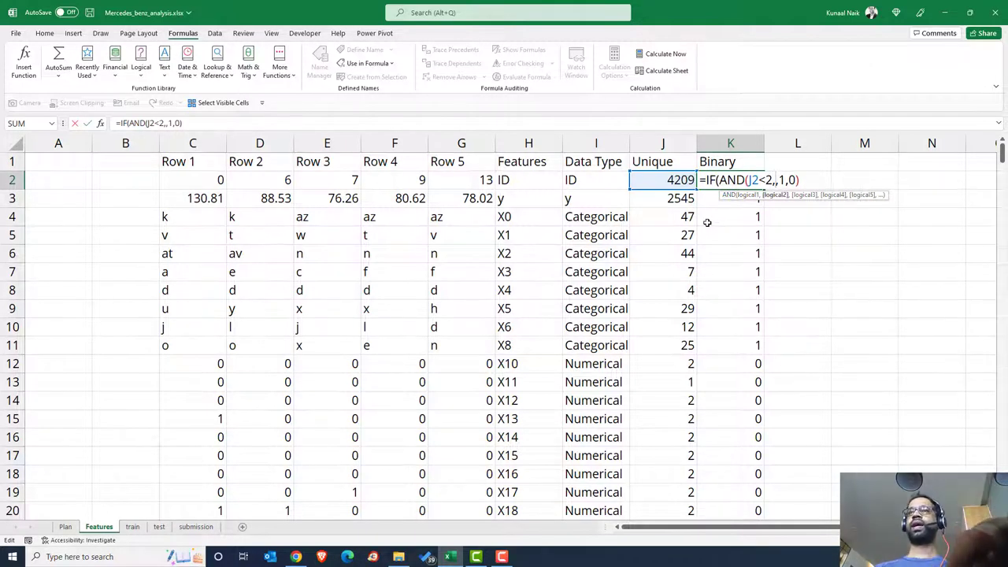
Step: Add NOT(J2=1) as the second condition, committing =IF(AND(J2<2,NOT(J2=1)),1,0) in K2
left_click(676, 180)
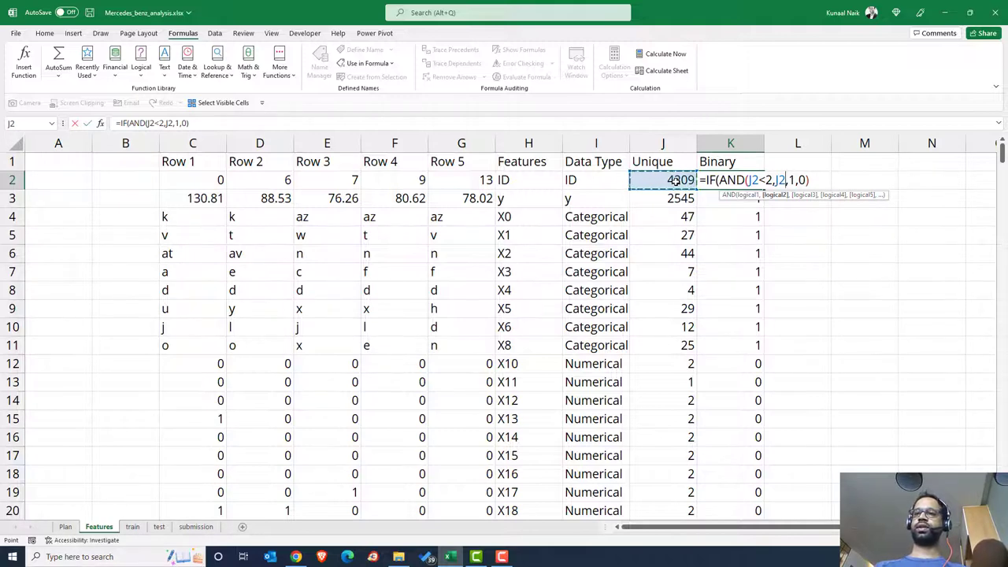
type("!=")
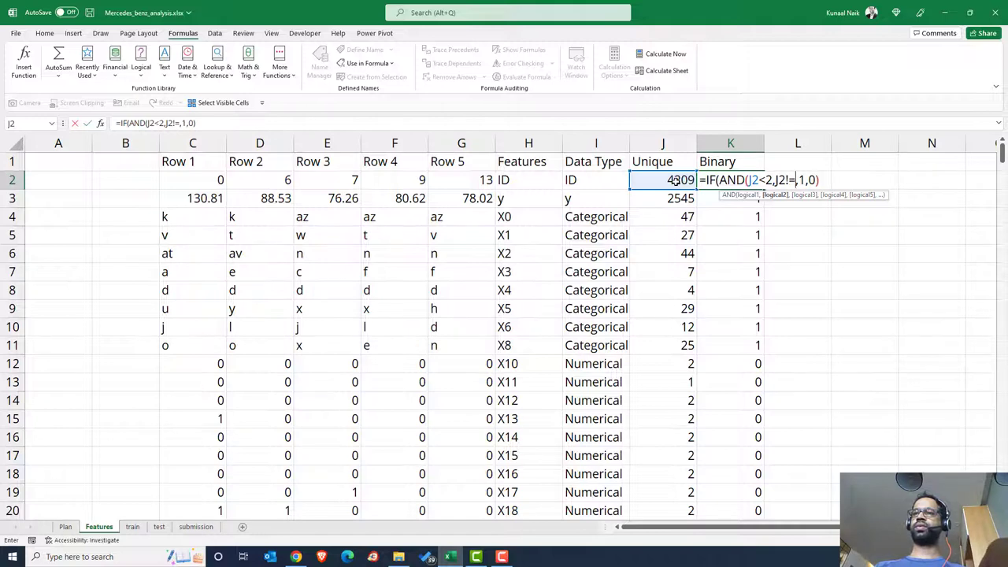
key("BackSpace")
key("BackSpace")
key("BackSpace")
key("BackSpace")
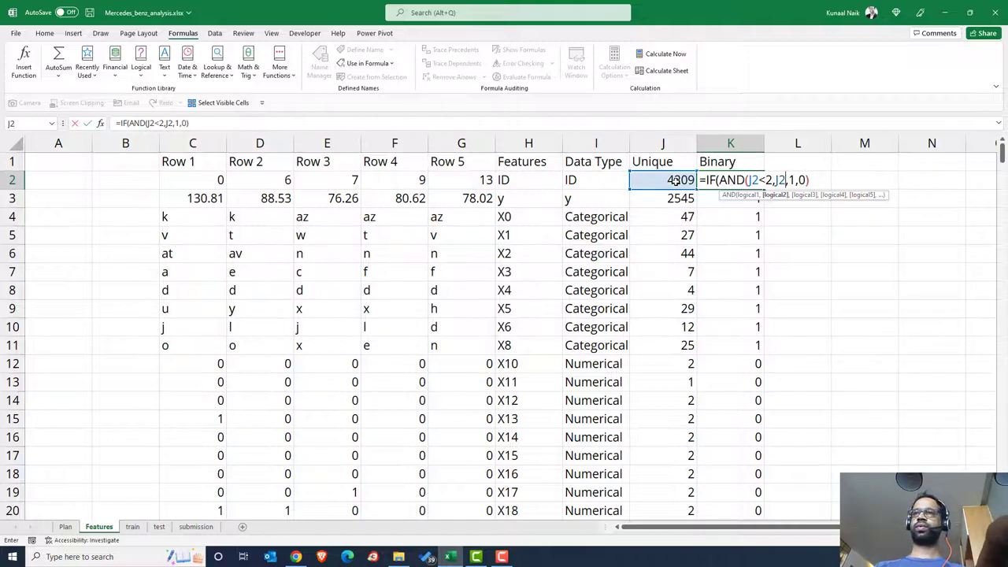
type("not")
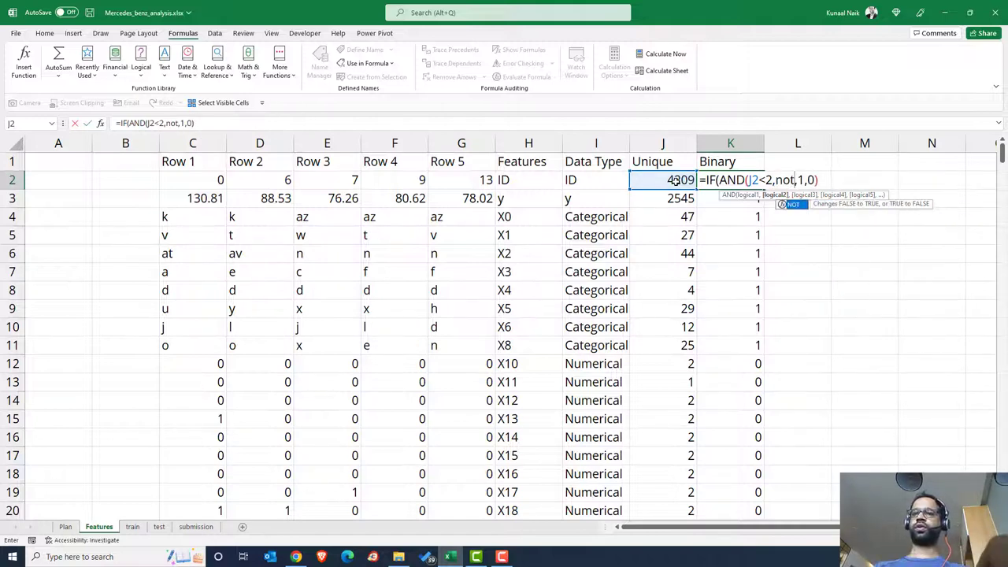
key("Tab")
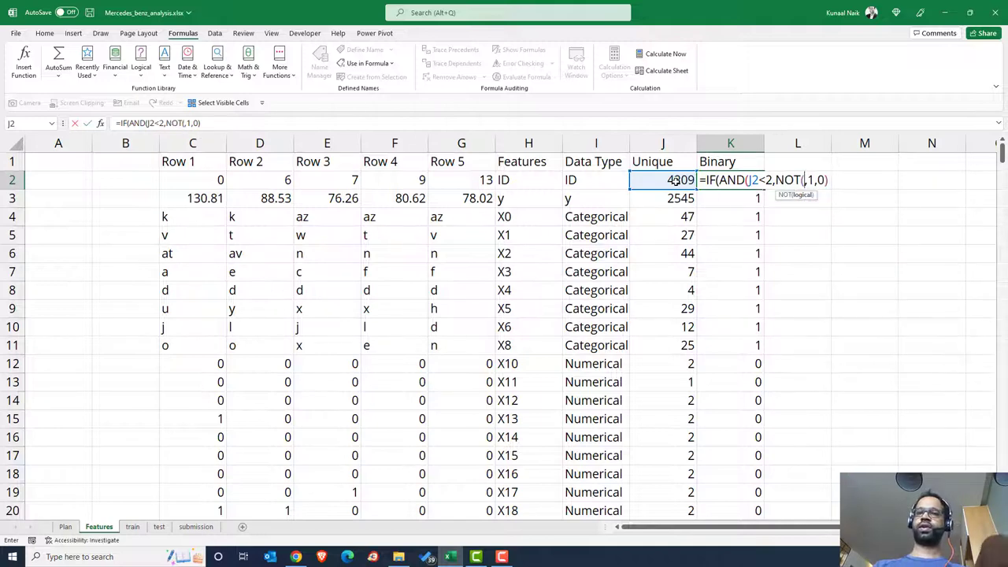
type("j2=")
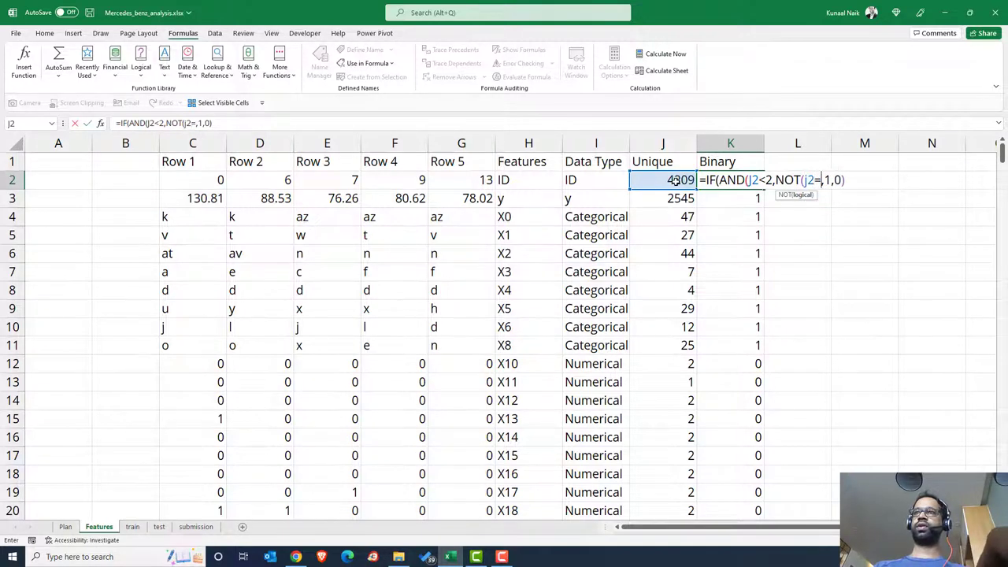
type("1")
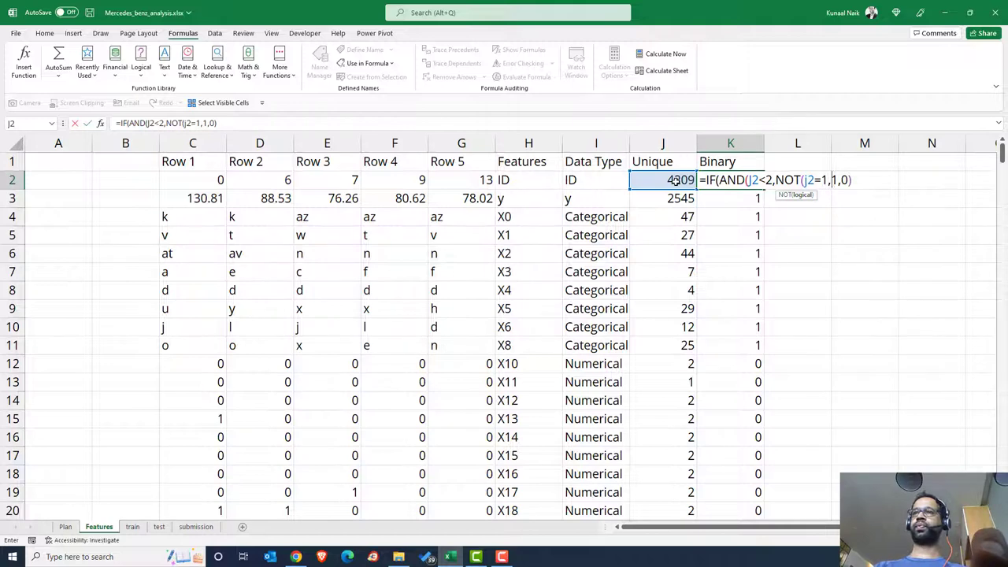
type("))")
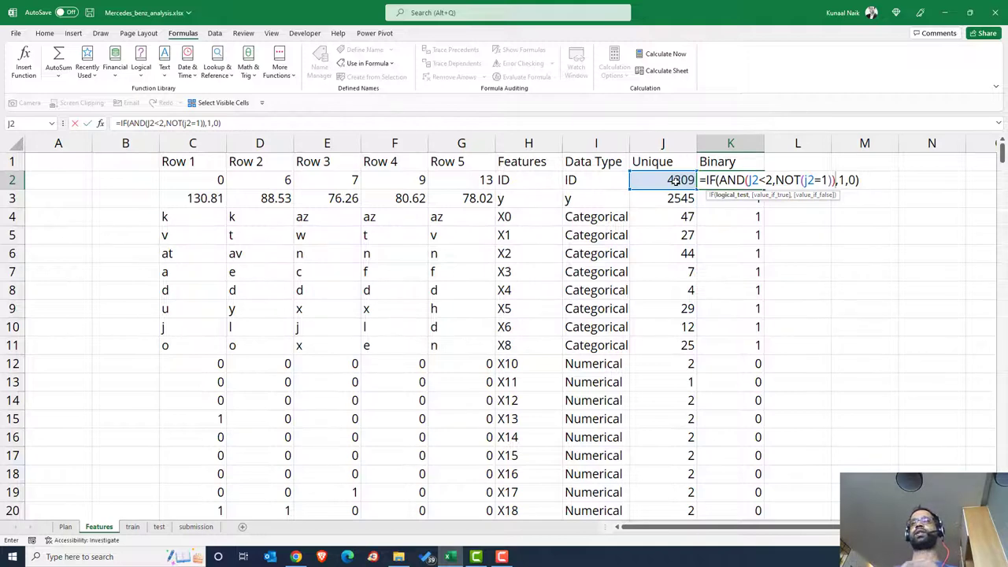
left_click(776, 180)
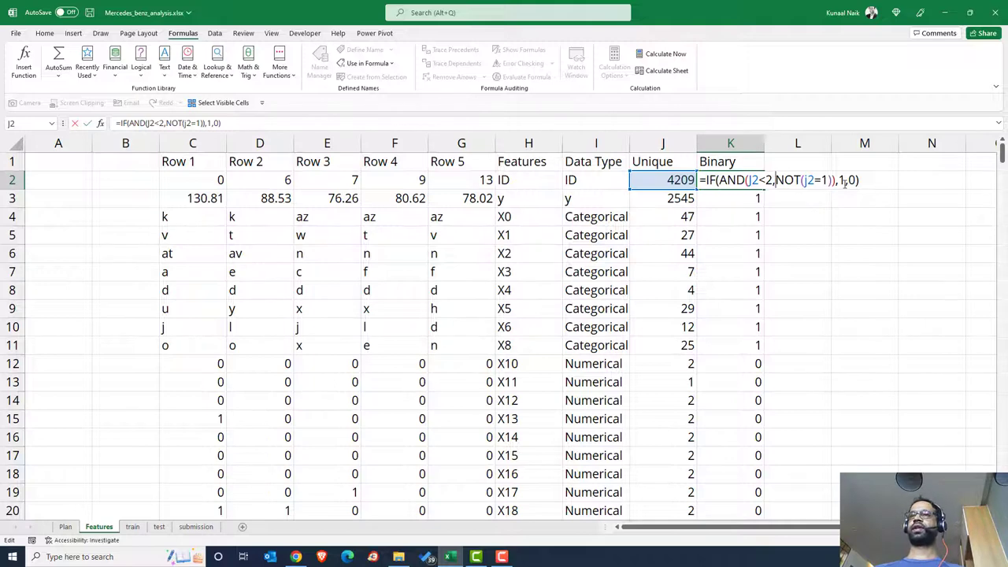
key("Return")
left_click(744, 162)
left_click(756, 181)
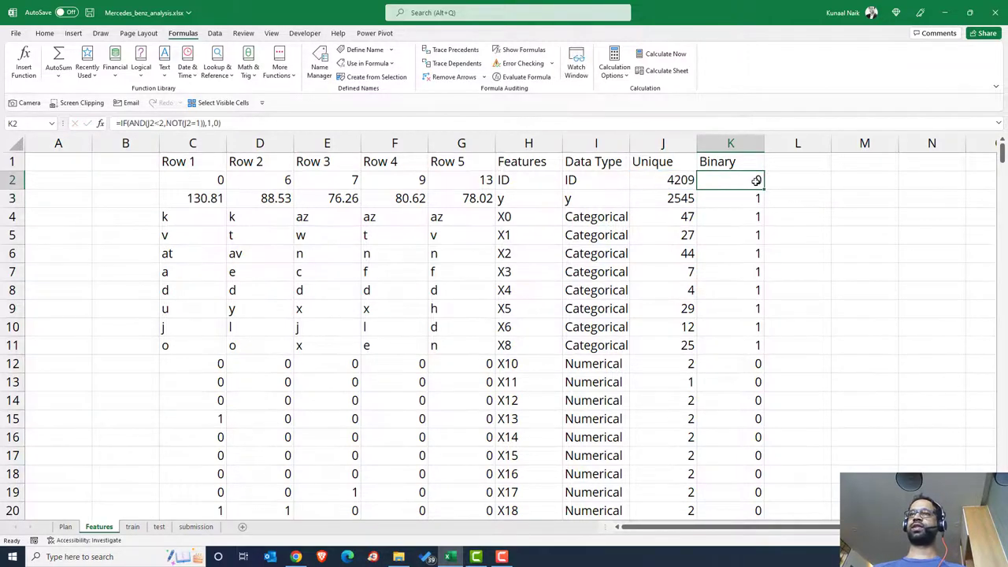
Step: Fill the K2 Binary formula down the column and turn on header-row filtering
double_click(764, 189)
left_click(754, 182)
left_click(739, 162)
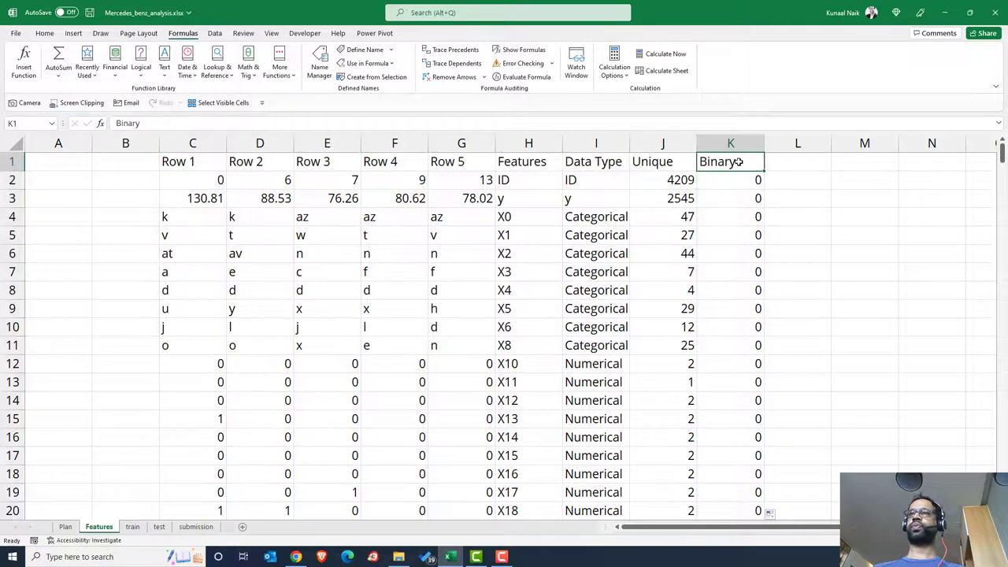
key("ctrl+shift+l")
left_click(759, 165)
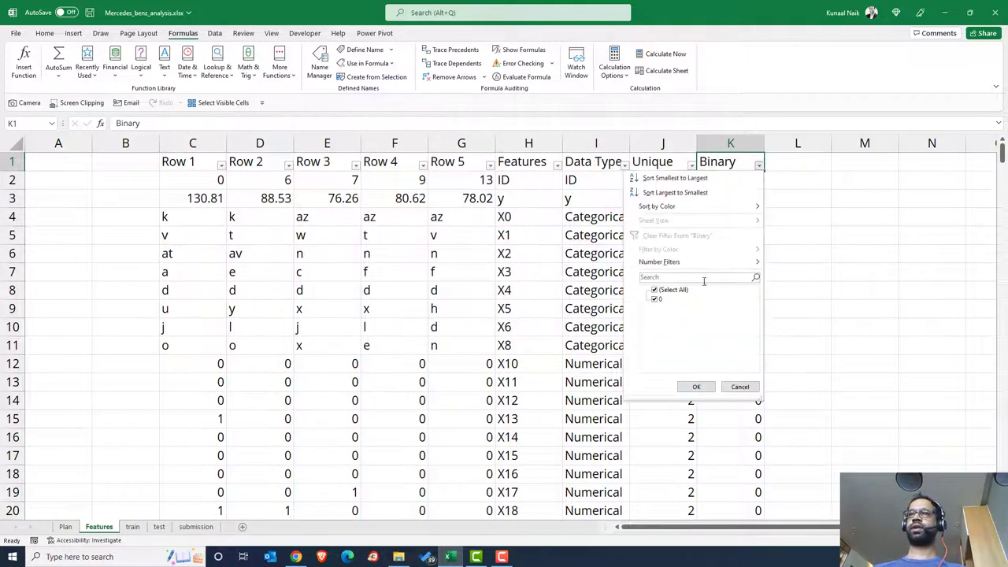
left_click(739, 386)
Step: Replace AND with OR in the K2 formula and fill it down the Binary column
left_click(735, 180)
double_click(735, 180)
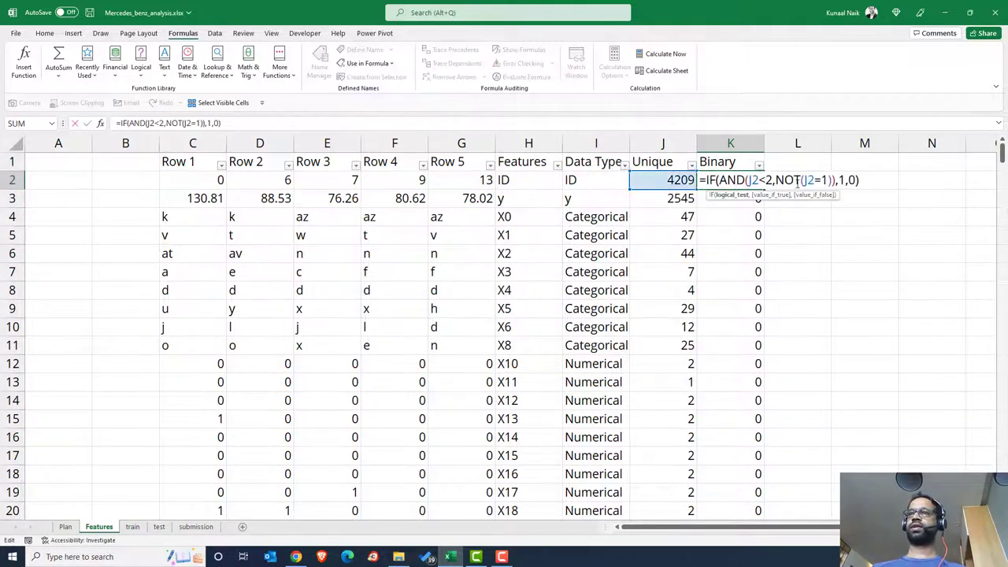
double_click(734, 180)
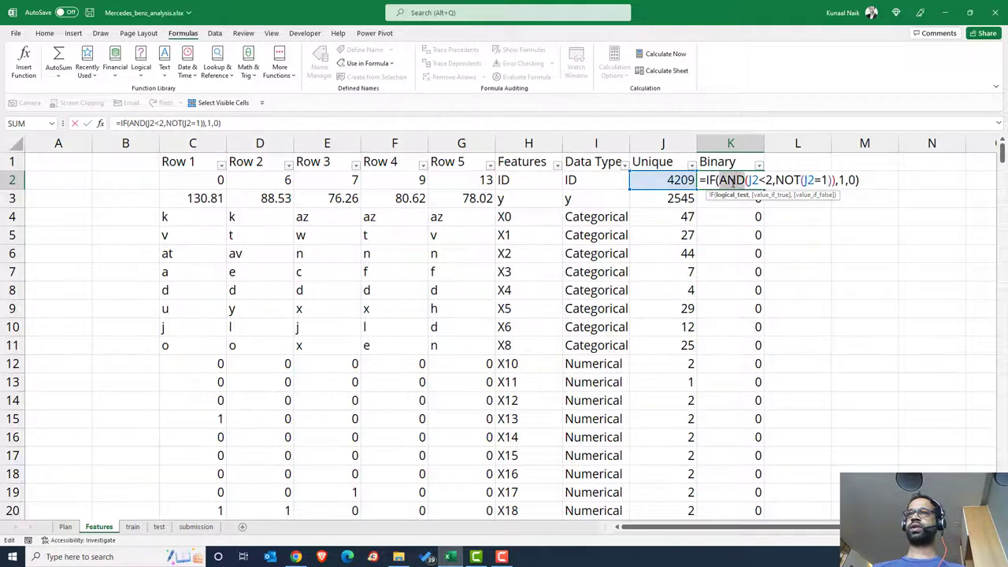
type("OR")
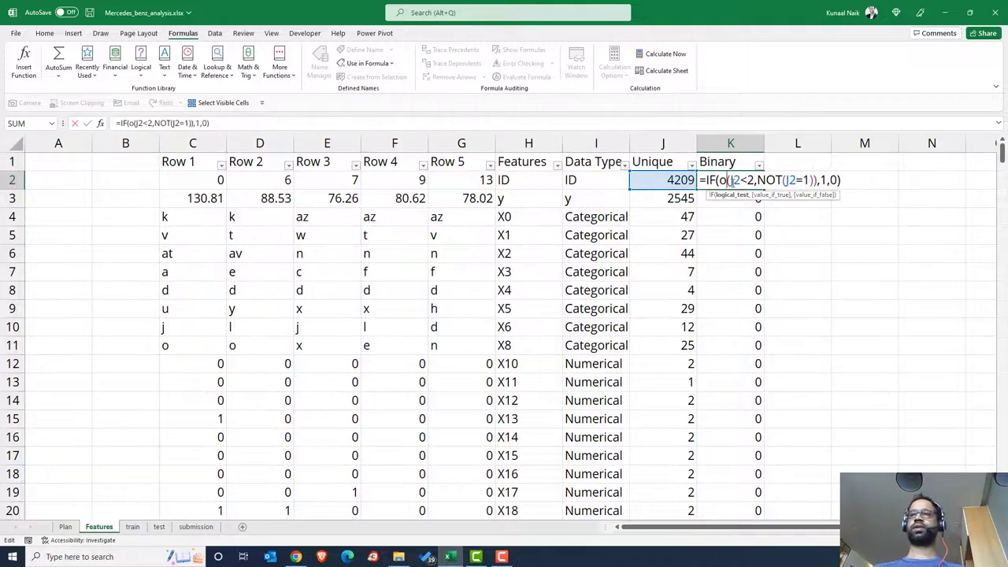
key("Return")
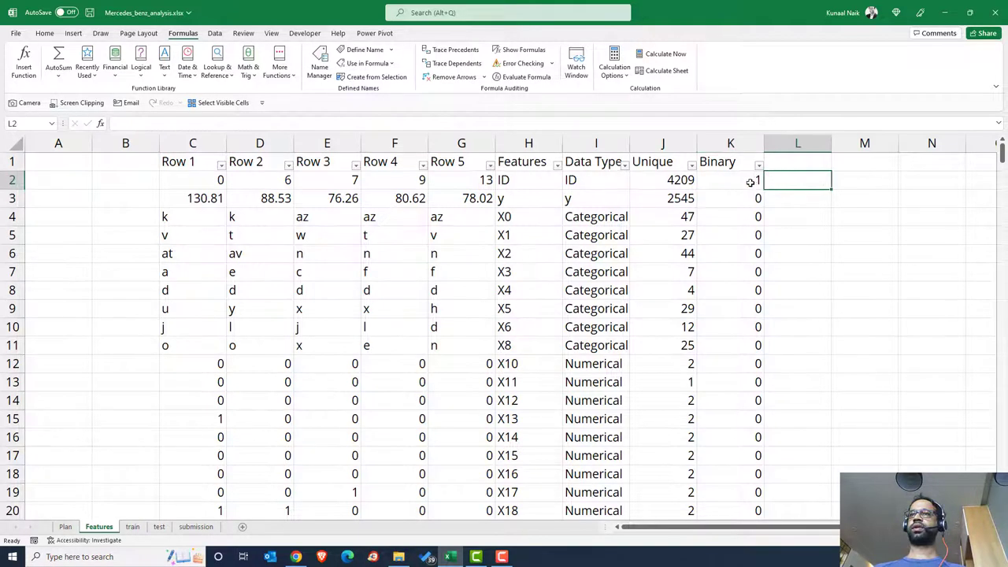
left_click(759, 181)
double_click(763, 189)
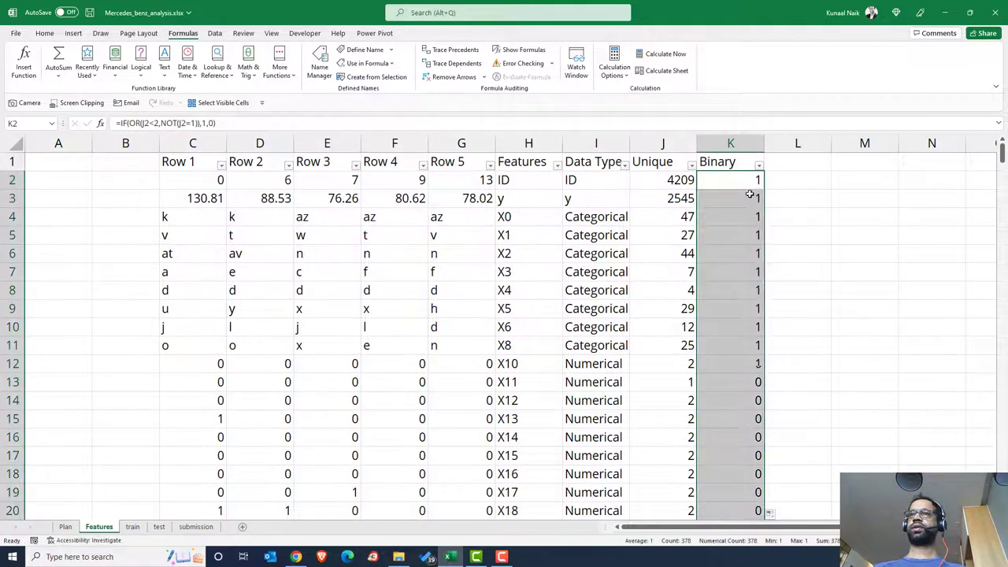
left_click(754, 193)
left_click(759, 167)
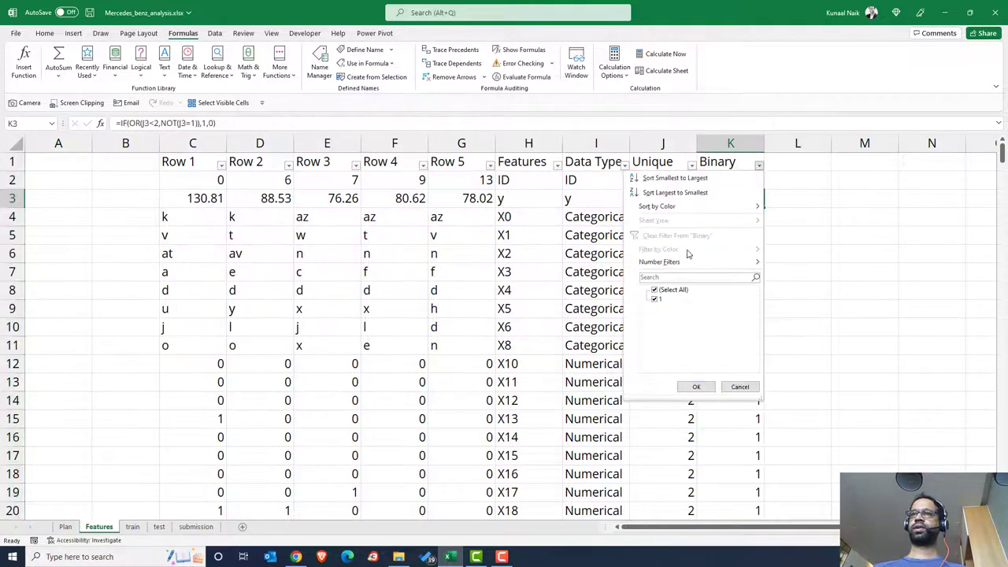
left_click(790, 259)
Step: Simplify the K2 formula to =IF(J2<2,1,0) and fill it down column K
double_click(743, 181)
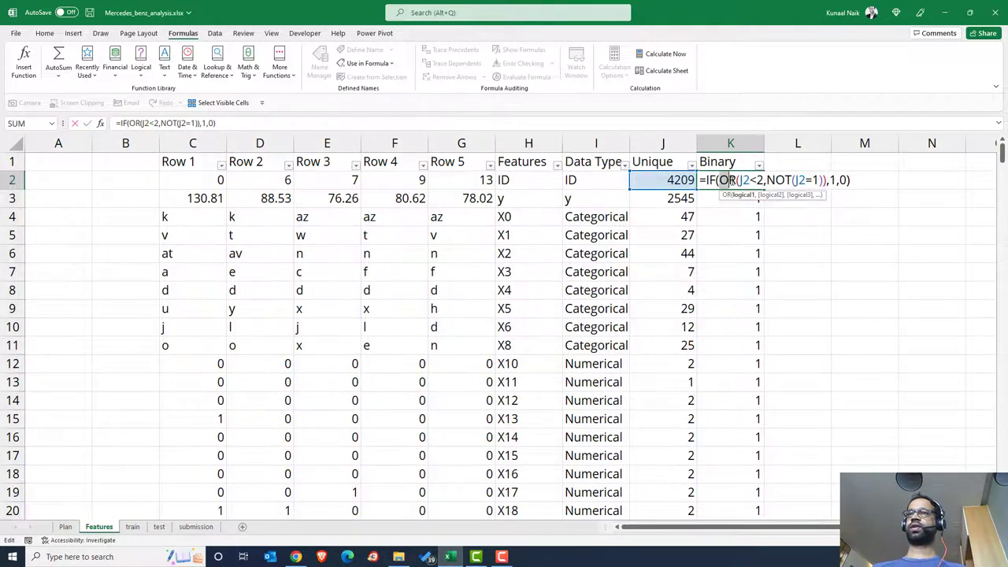
key("shift+Left")
key("shift+Left")
key("shift+Left")
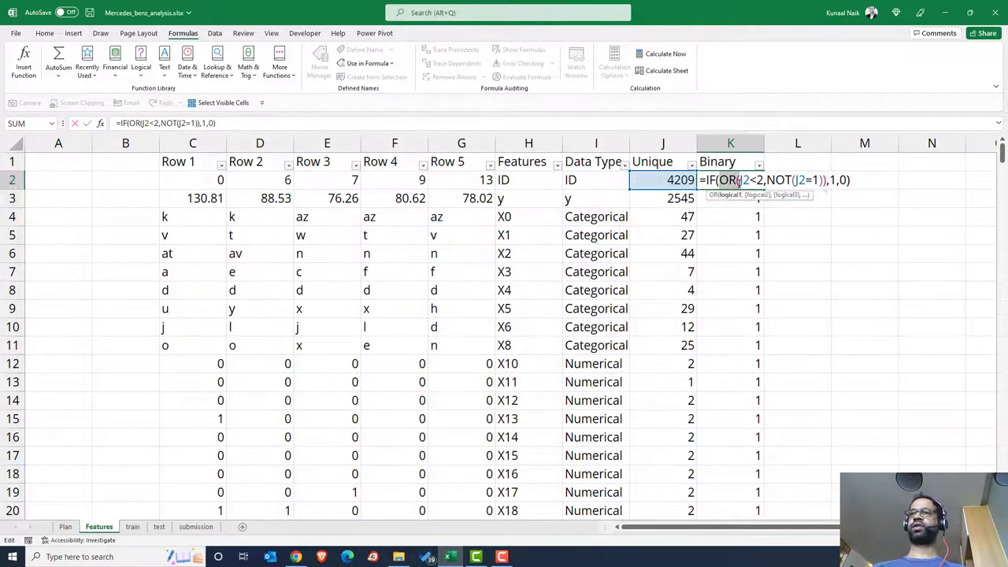
key("BackSpace")
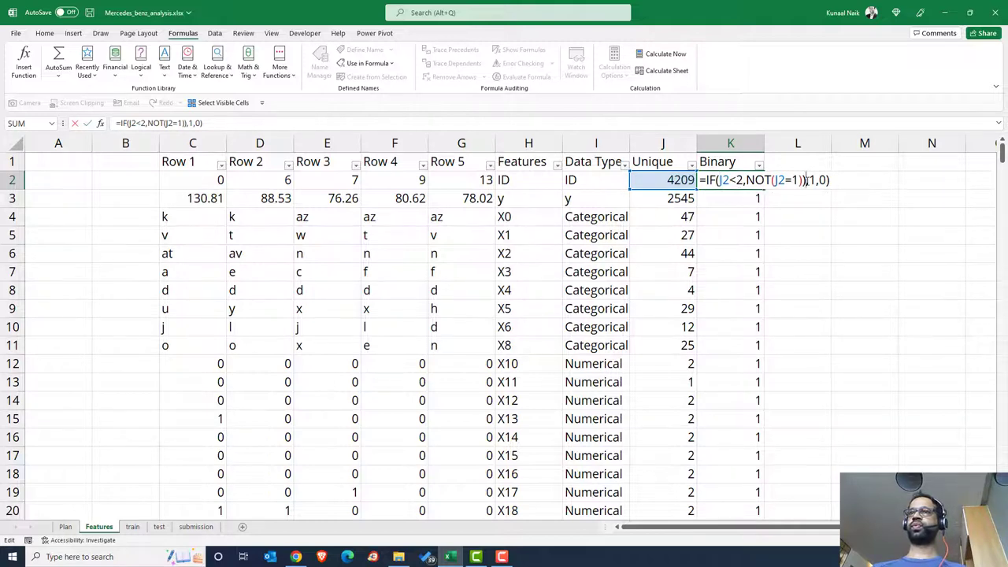
key("BackSpace")
key("BackSpace")
key("BackSpace")
key("BackSpace")
key("BackSpace")
key("BackSpace")
key("BackSpace")
key("BackSpace")
key("BackSpace")
key("BackSpace")
key("BackSpace")
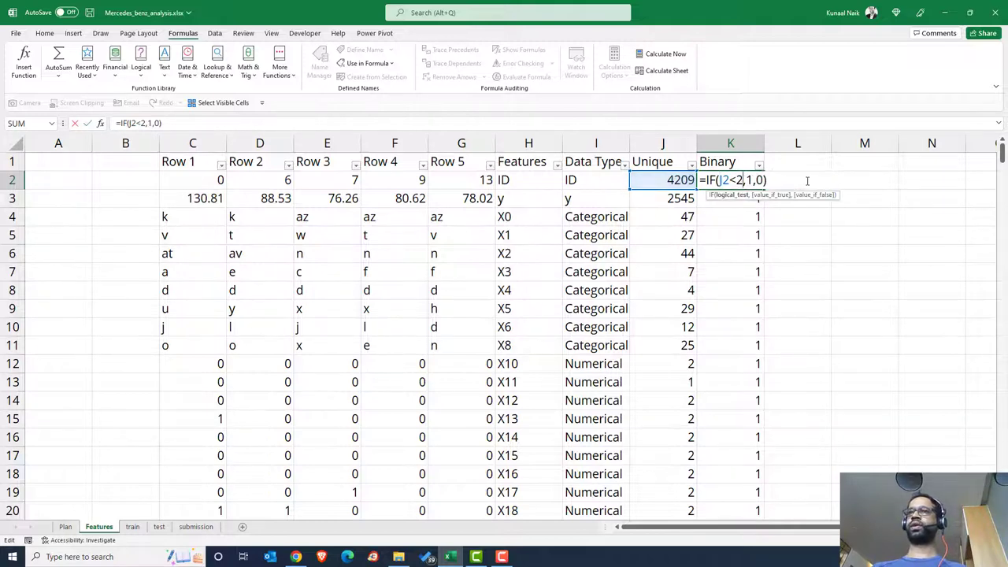
key("Return")
left_click(754, 180)
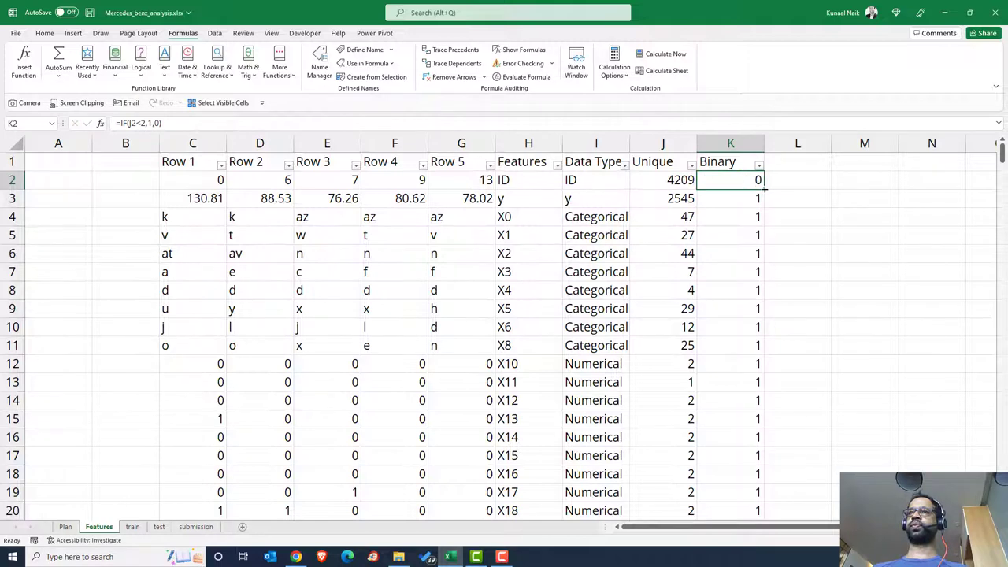
double_click(763, 189)
left_click(739, 194)
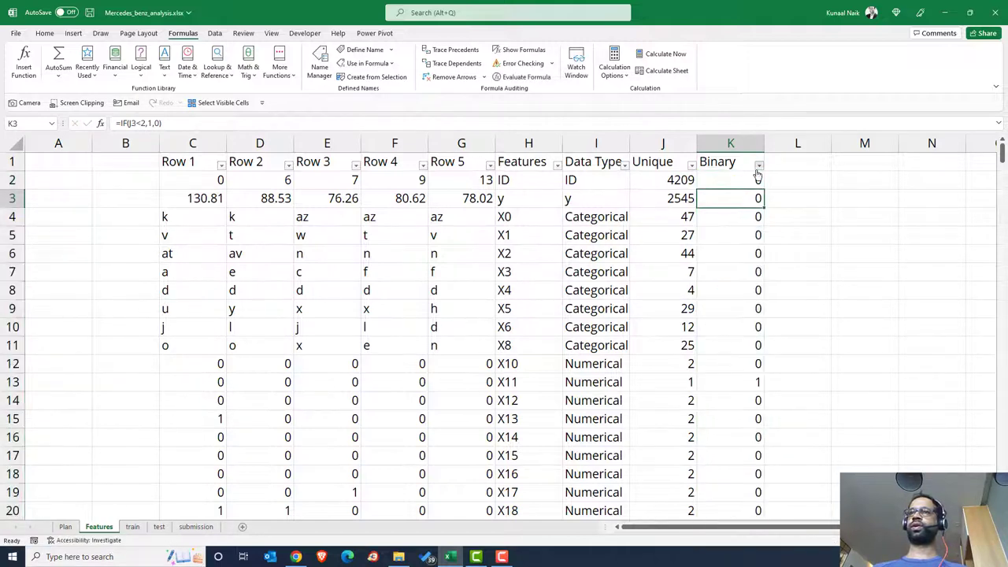
Step: Filter Binary to 1 only and check that the 12 remaining features have Unique 1
left_click(759, 165)
left_click(654, 290)
left_click(654, 309)
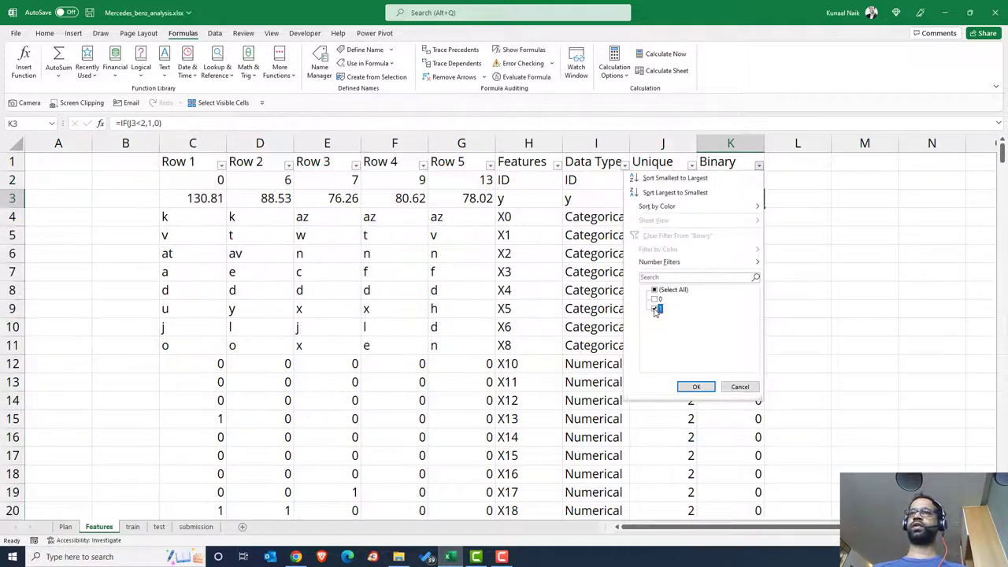
left_click(687, 384)
left_click(670, 198)
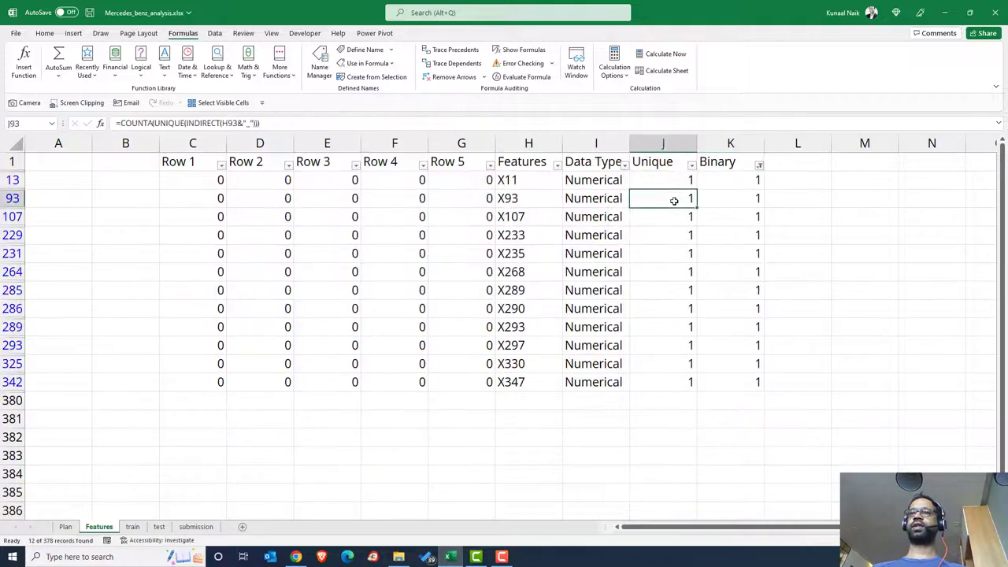
left_click_drag(666, 181, 662, 347)
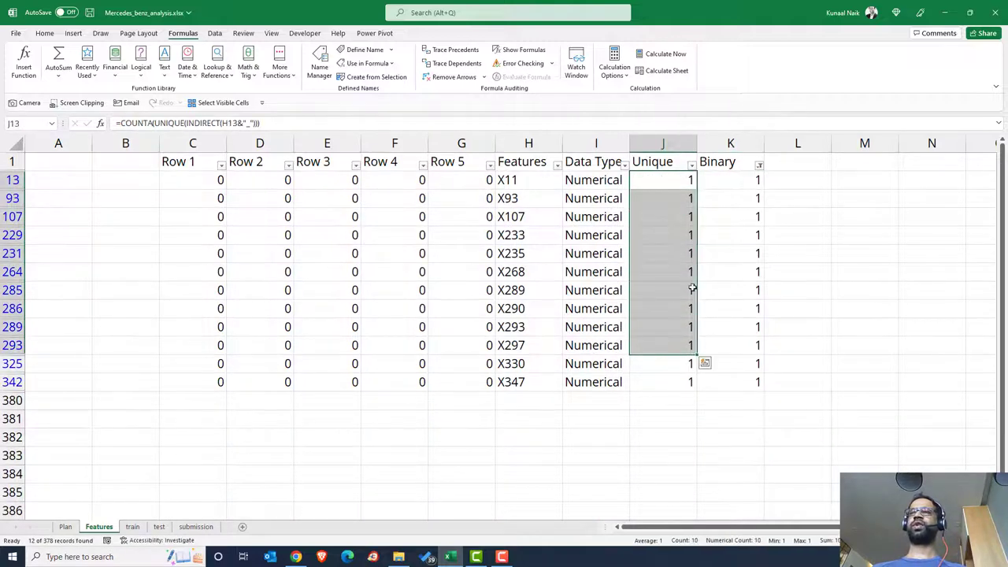
left_click(729, 162)
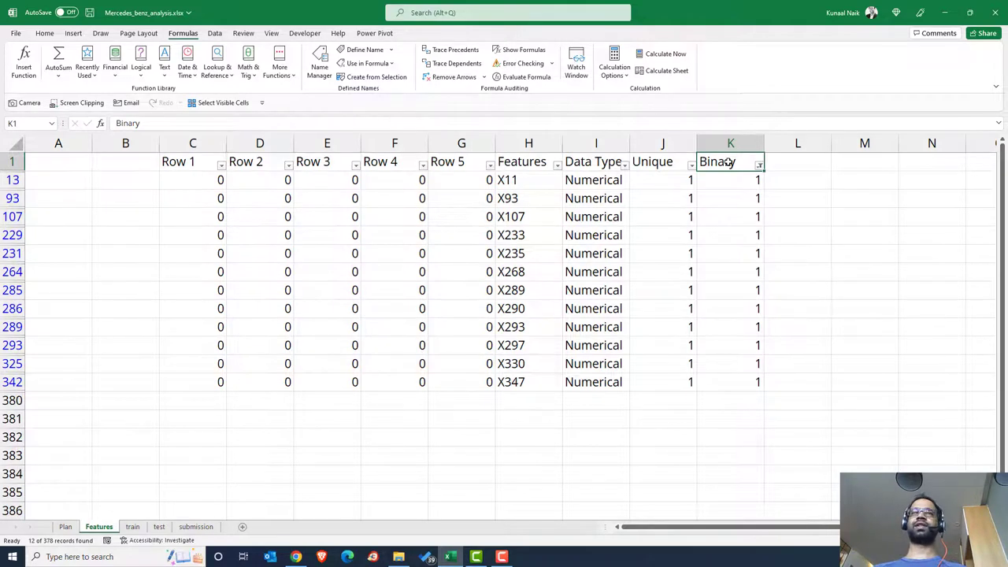
Step: Remove the filter, change K2 to test Unique equals 2, and fill it down column K
key("ctrl+shift+l")
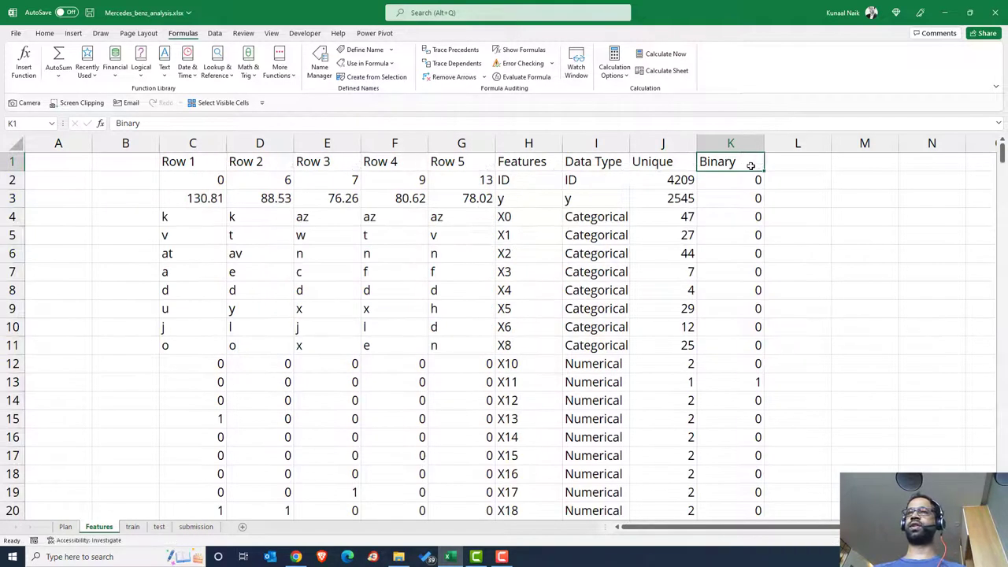
double_click(749, 180)
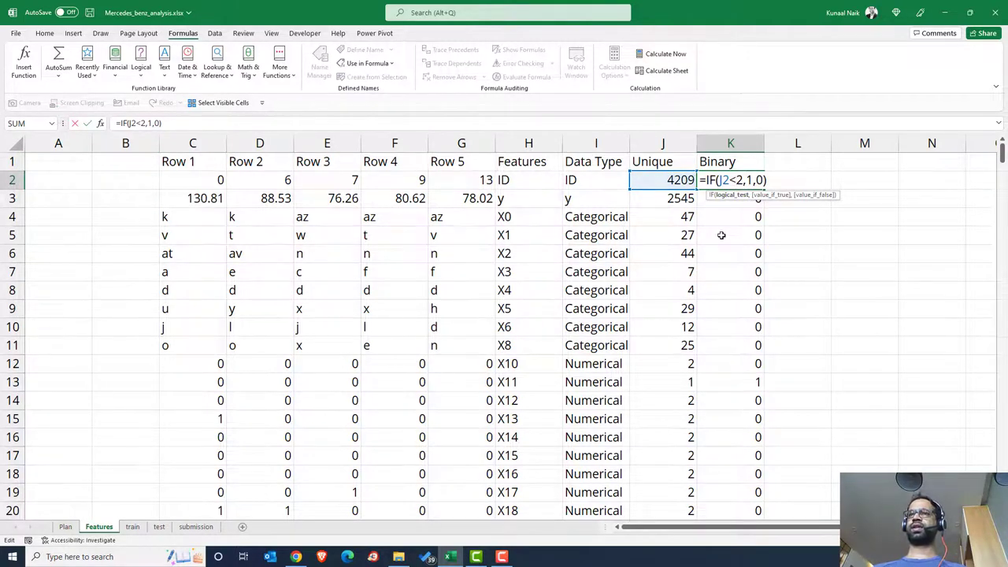
type("=")
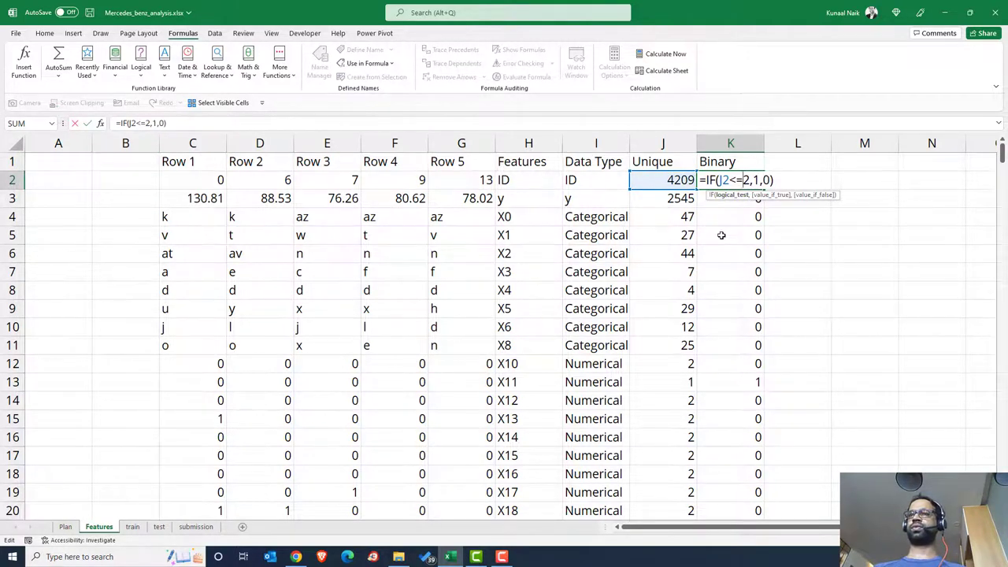
key("BackSpace")
key("BackSpace")
type("=")
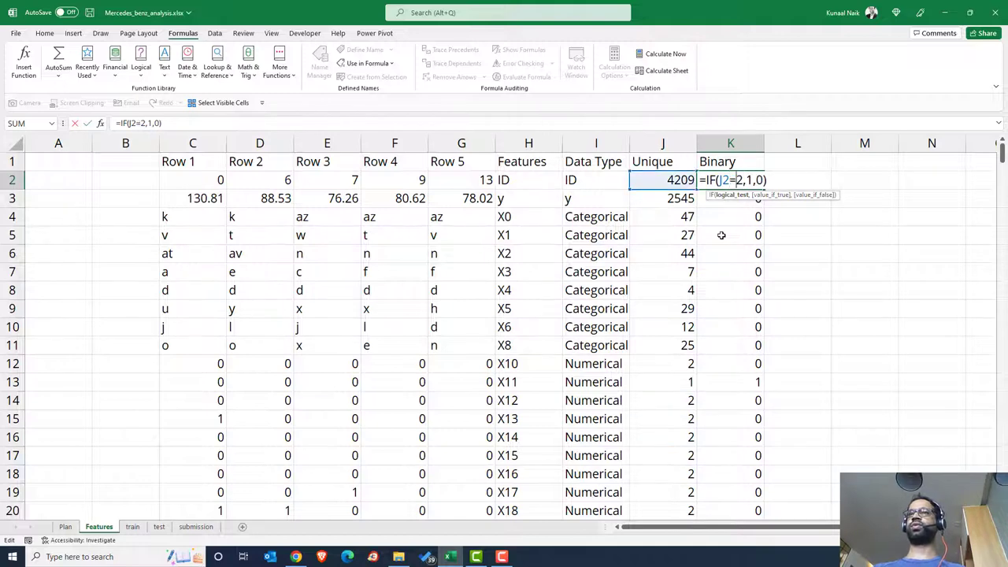
key("Return")
left_click(758, 181)
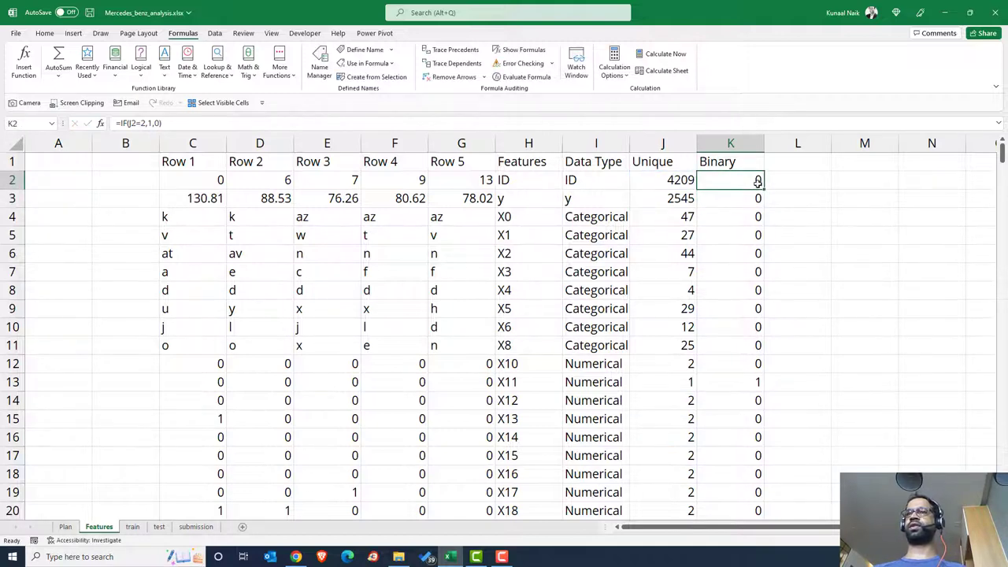
double_click(761, 187)
left_click(735, 231)
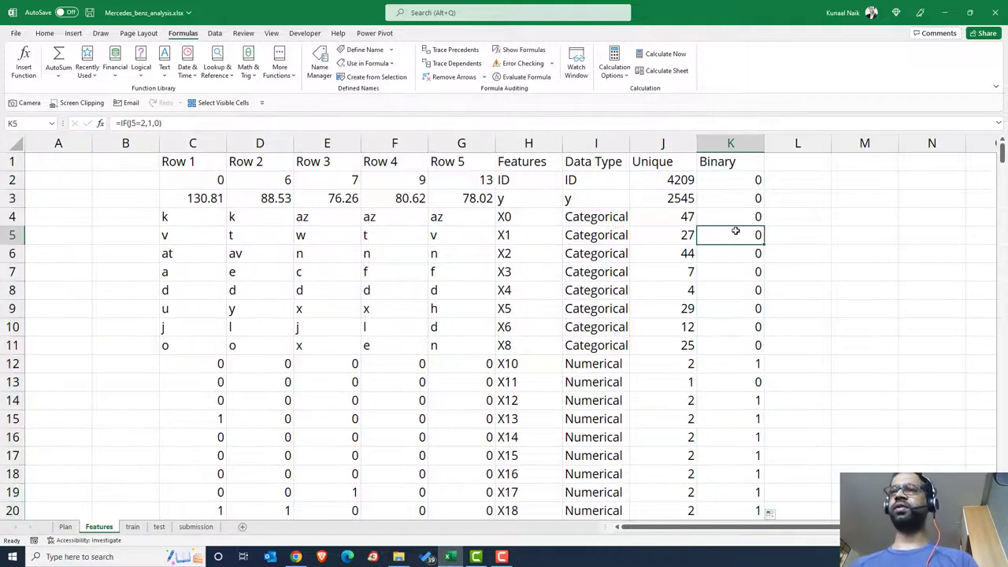
key("Up")
key("Up")
key("Up")
key("Up")
Step: Filter the Binary column to show only rows flagged 1
key("ctrl+shift+l")
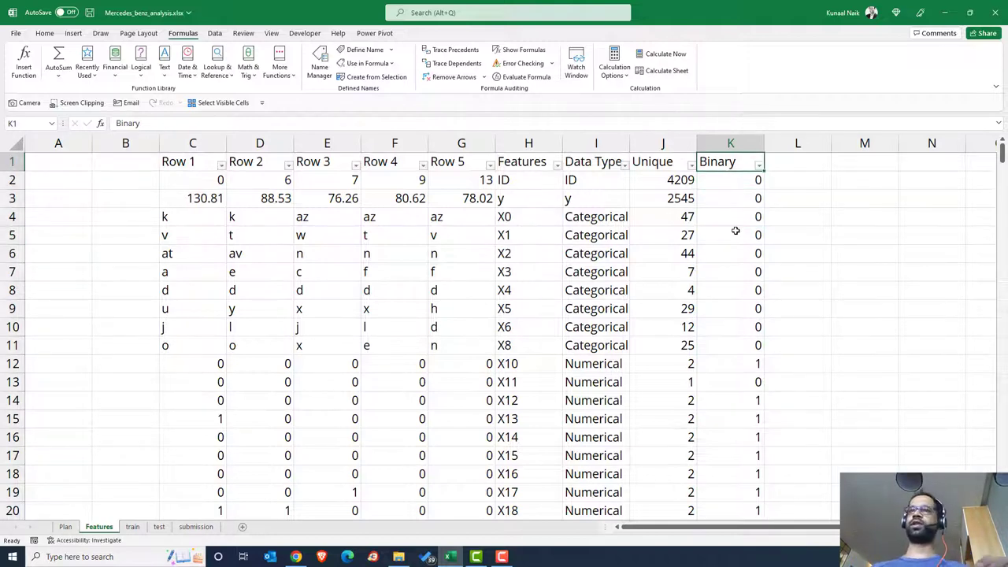
left_click(759, 166)
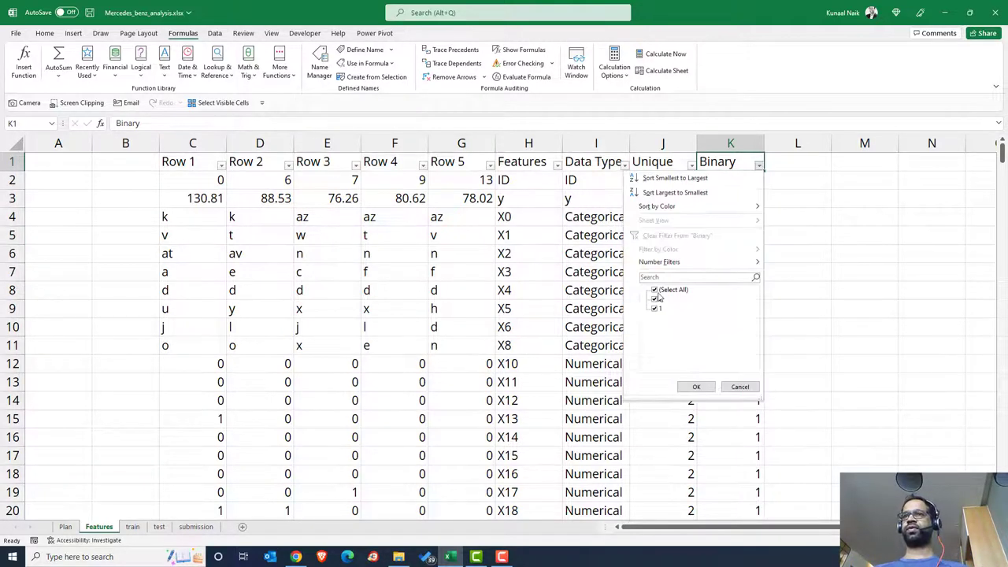
left_click(656, 299)
left_click(697, 386)
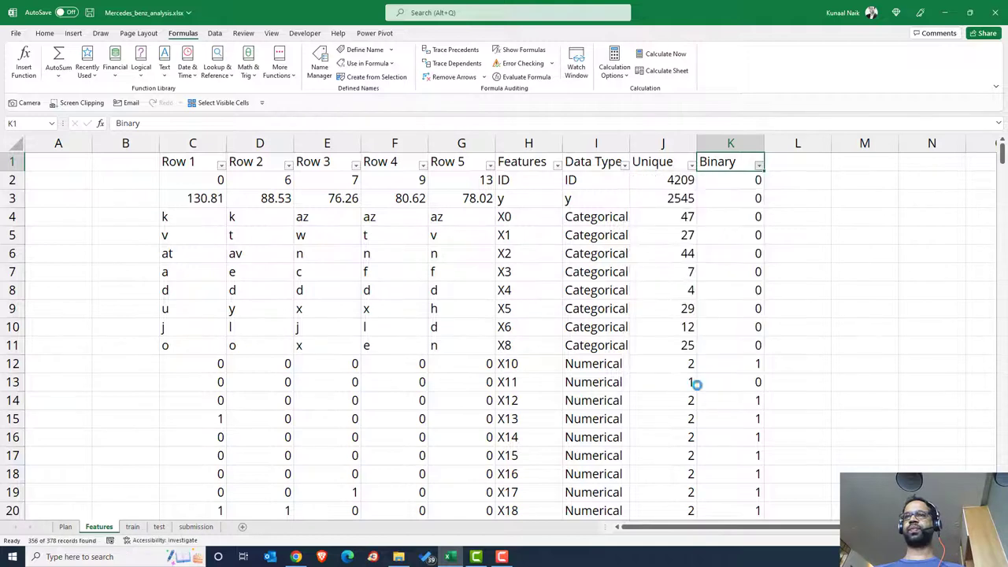
scroll(689, 193, "down", 4)
left_click(678, 199)
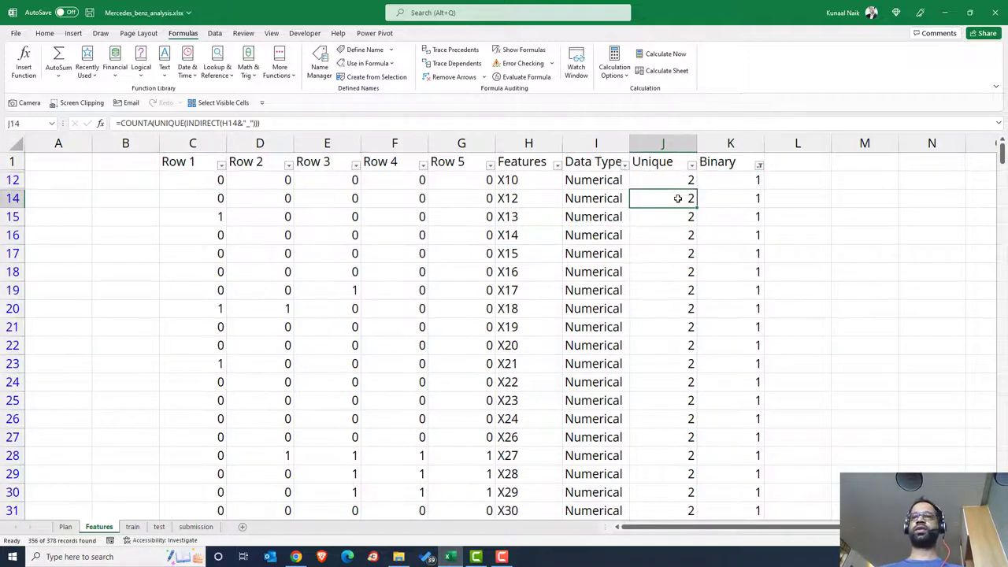
Step: Review the filtered rows across the Features, Row 1, Data Type and Unique columns
key("ctrl+Down")
key("ctrl+Up")
key("Left")
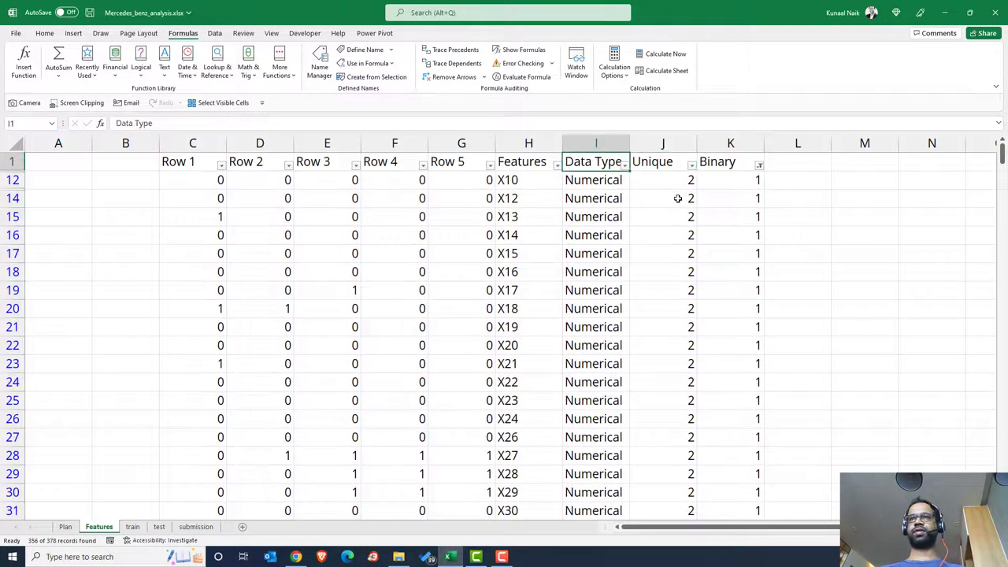
key("Left")
key("ctrl+shift+Down")
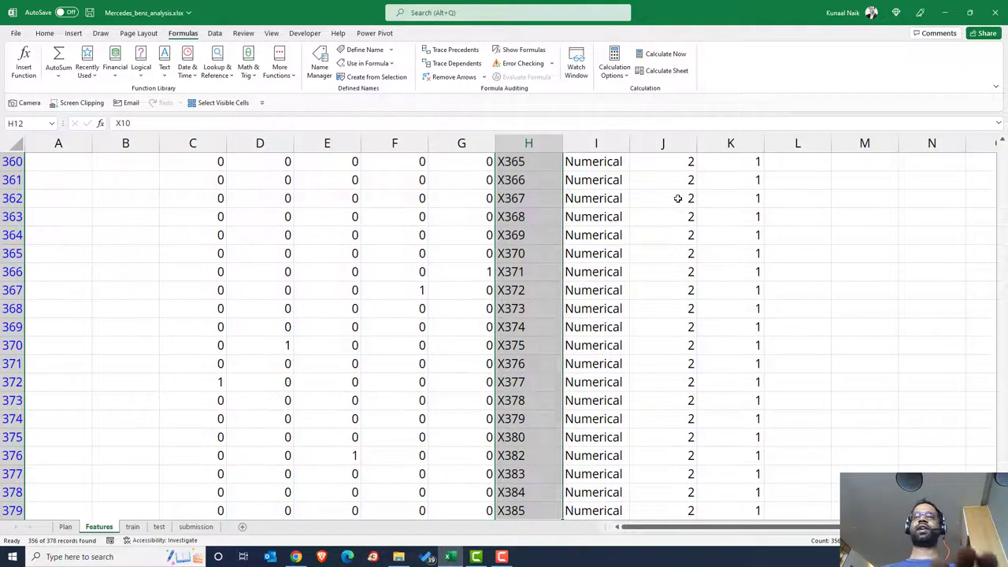
key("ctrl+Up")
key("Left")
key("Down")
key("Left")
key("Left")
key("Left")
key("Left")
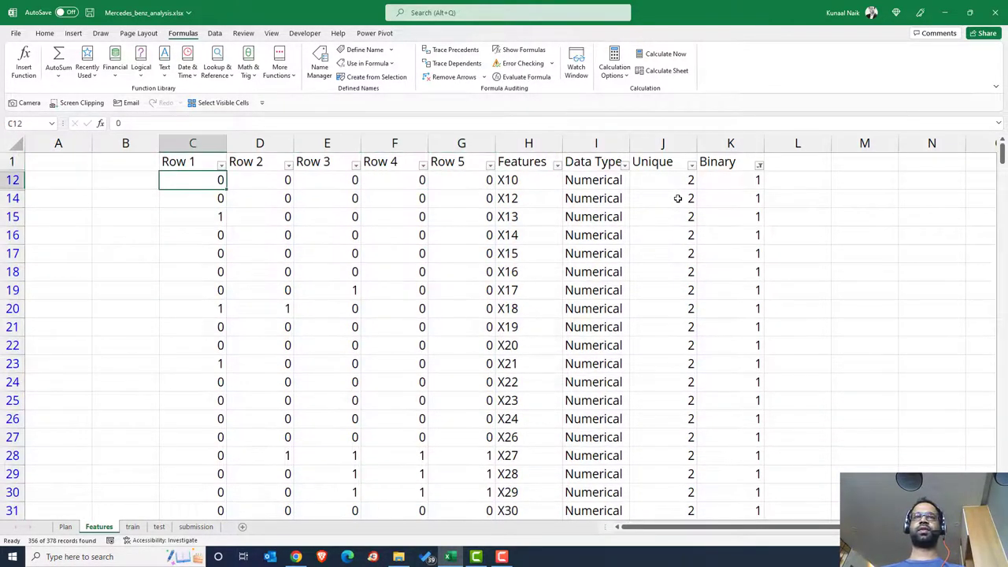
key("ctrl+Down")
key("Right")
key("Right")
key("Right")
key("Right")
key("Right")
key("Right")
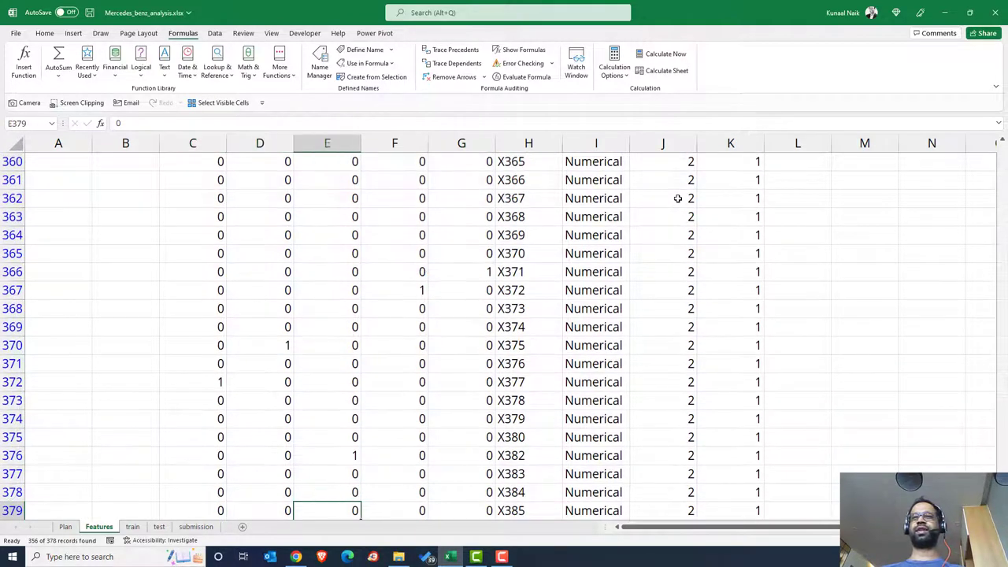
key("ctrl+Up")
key("Right")
Step: Clear the filter to show all rows and settle on the empty column beside Binary
key("Right")
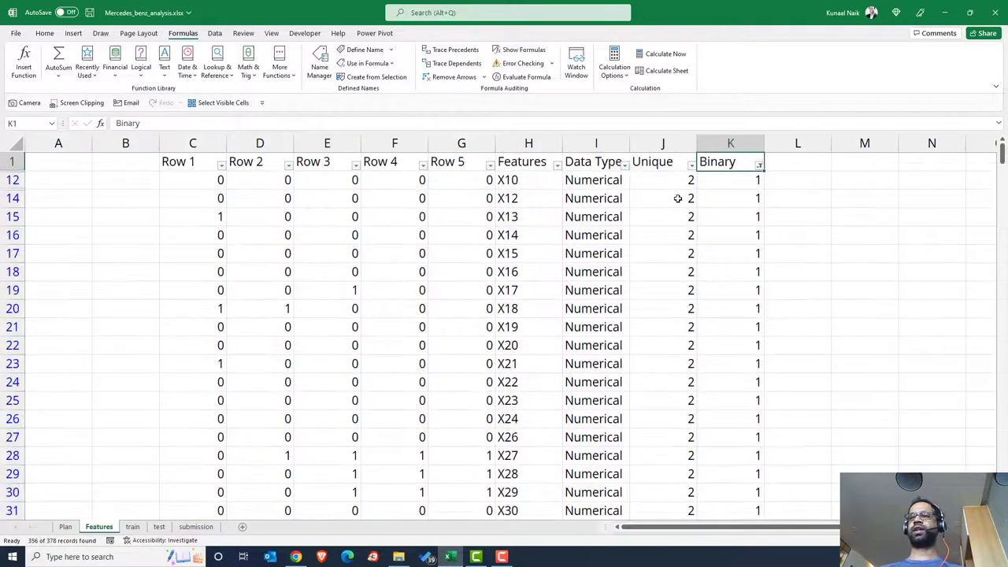
key("ctrl+shift+l")
key("Right")
key("Left")
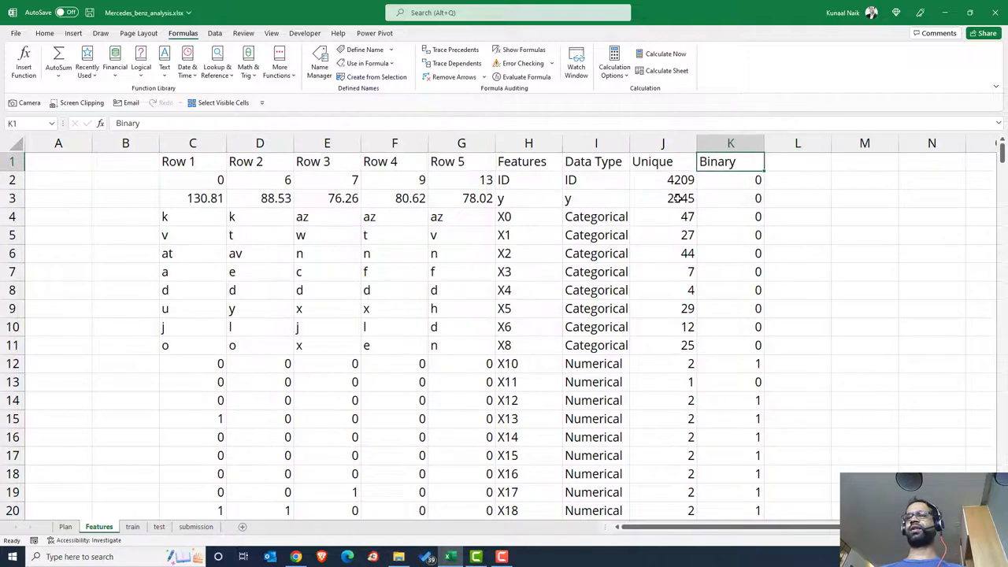
key("Right")
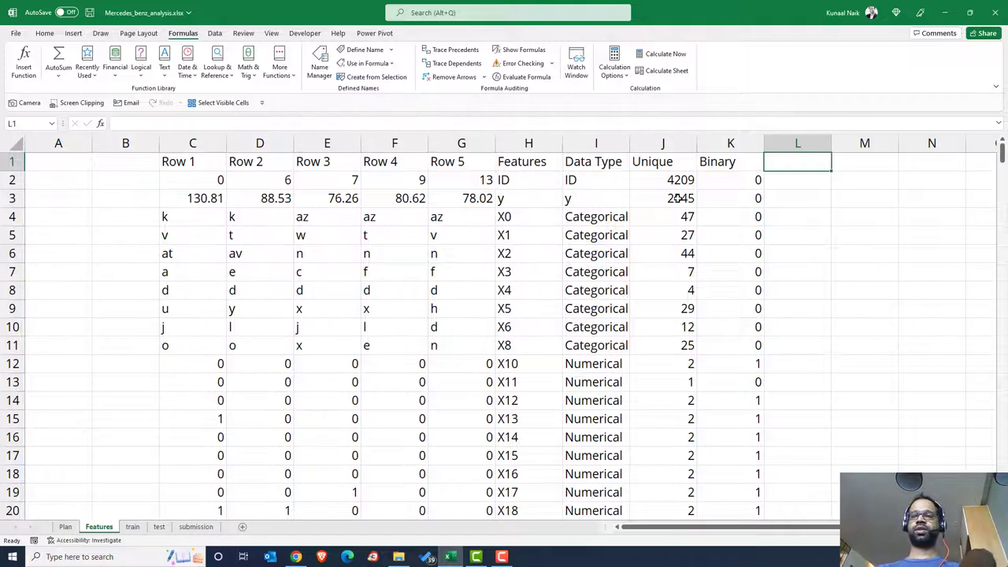
Step: Add a 'One Value' header in L1 and enter =IF(J2=1,1,0) in L2
type("One Vale")
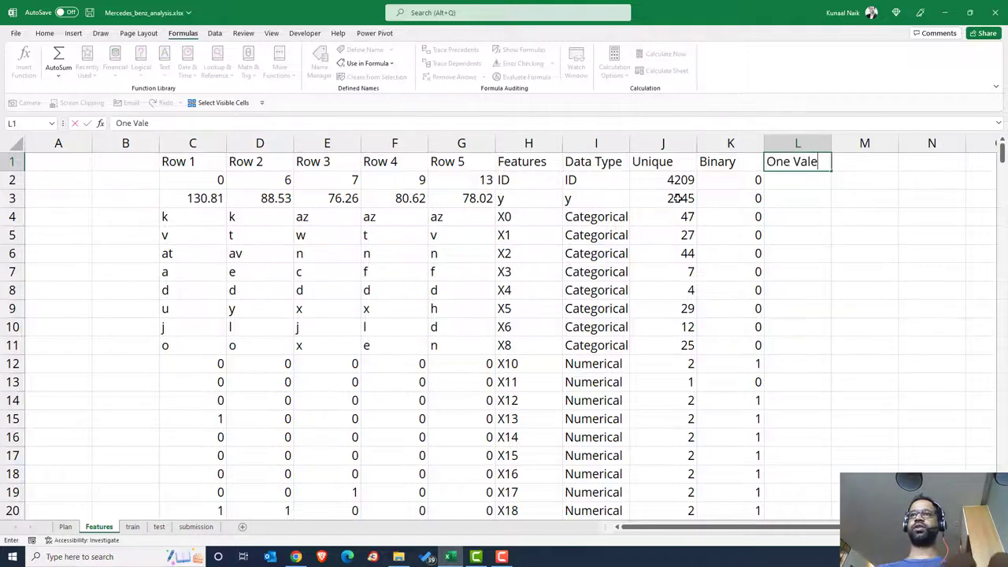
key("BackSpace")
key("BackSpace")
type("lue")
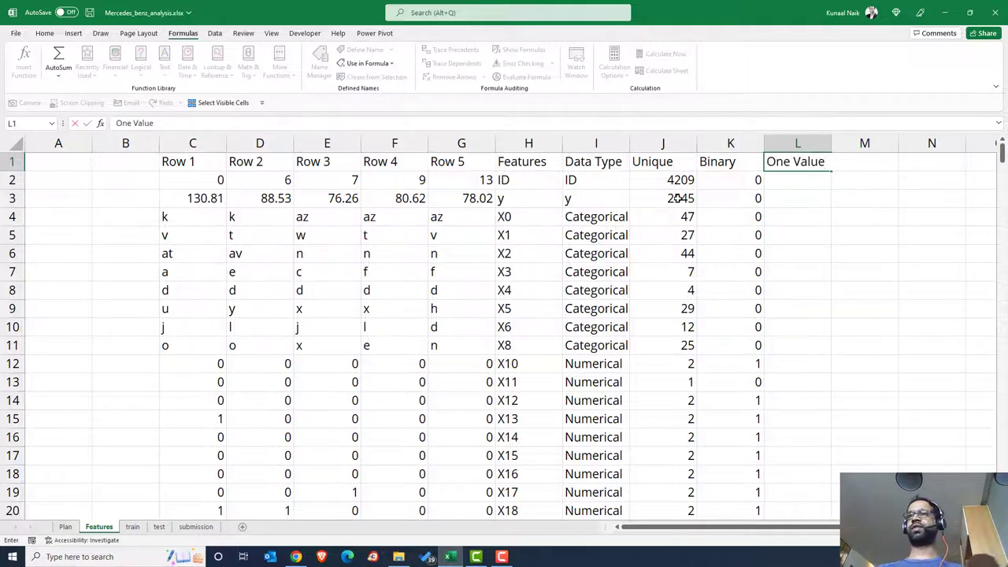
key("Return")
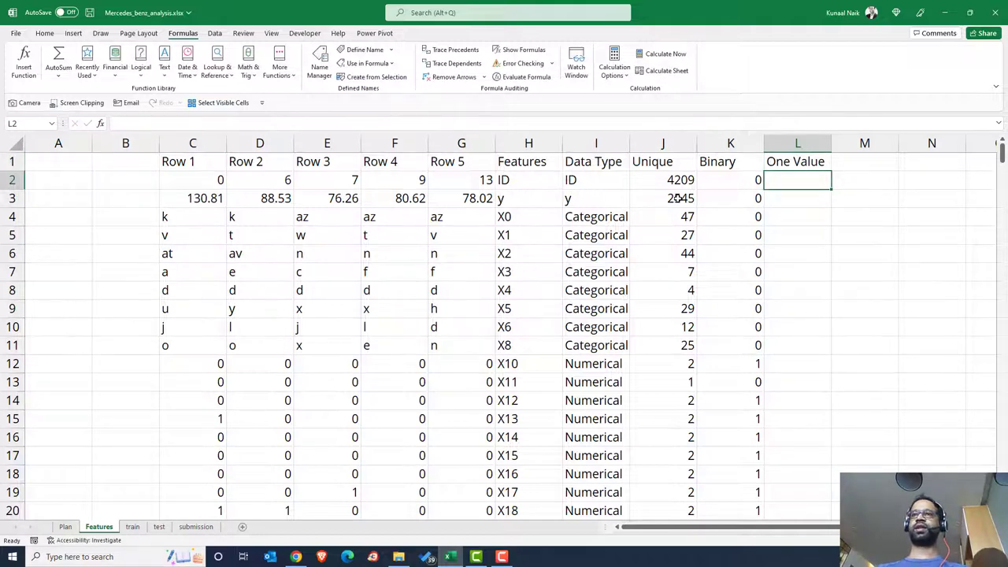
left_click(750, 178)
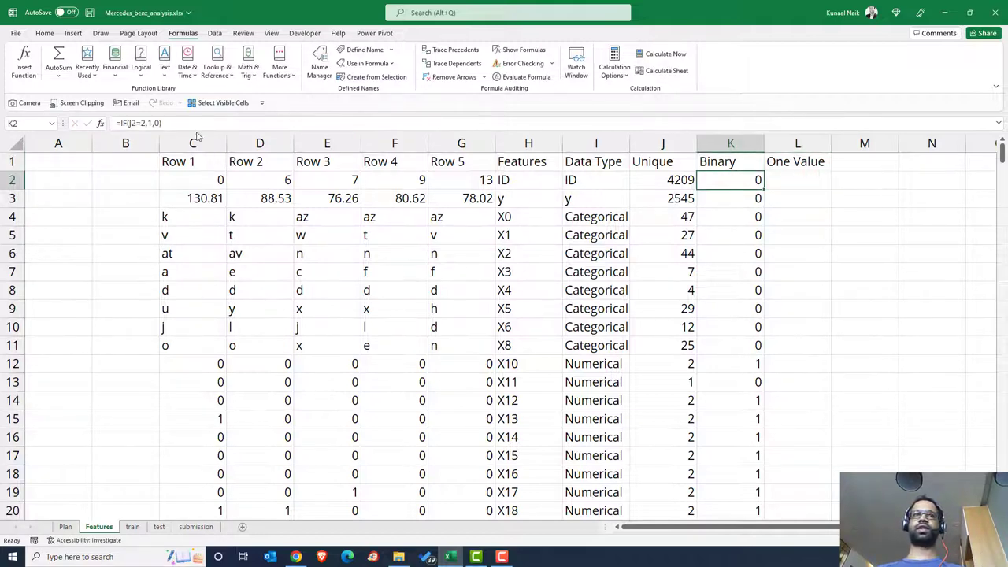
key("F2")
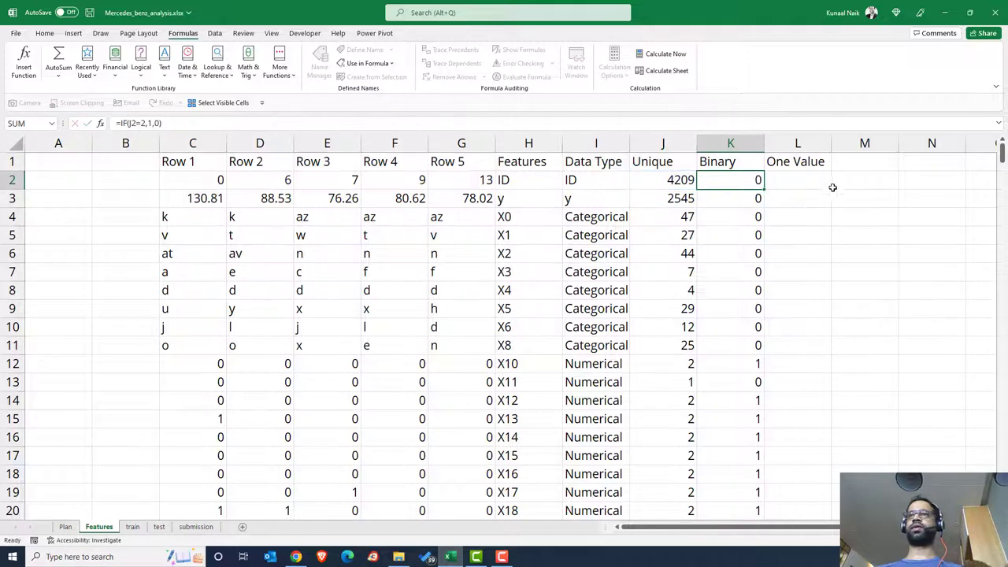
left_click(806, 181)
type("=IF(J2=2,1,0)")
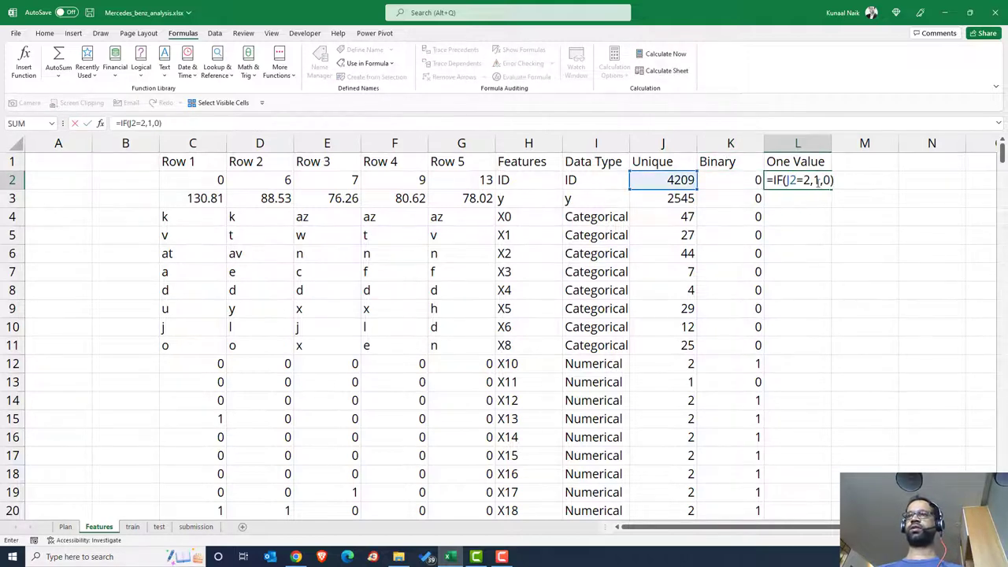
left_click(808, 180)
key("BackSpace")
type("1")
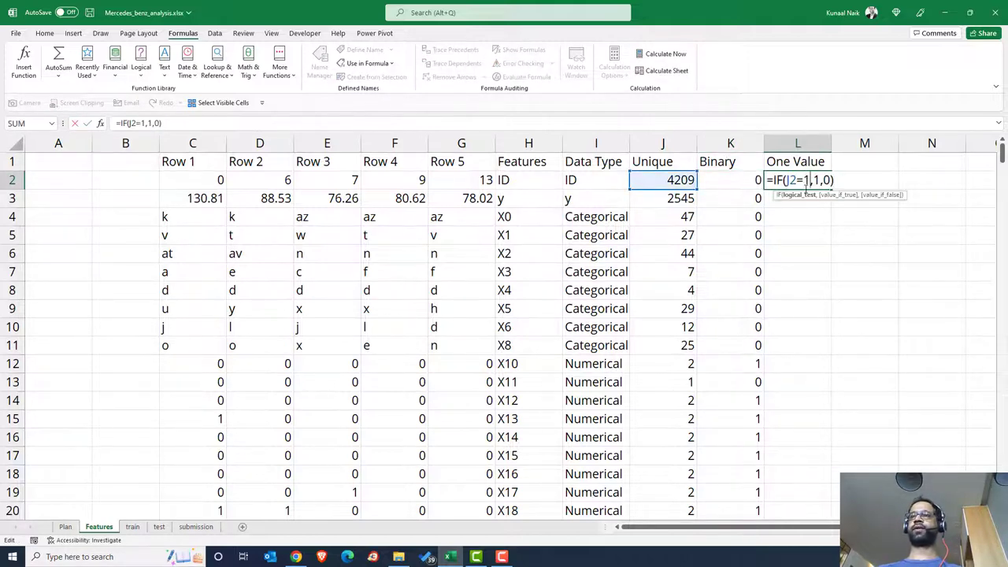
key("Return")
Step: Copy the One Value formula down to the bottom of column L
left_click(824, 180)
key("ctrl+c")
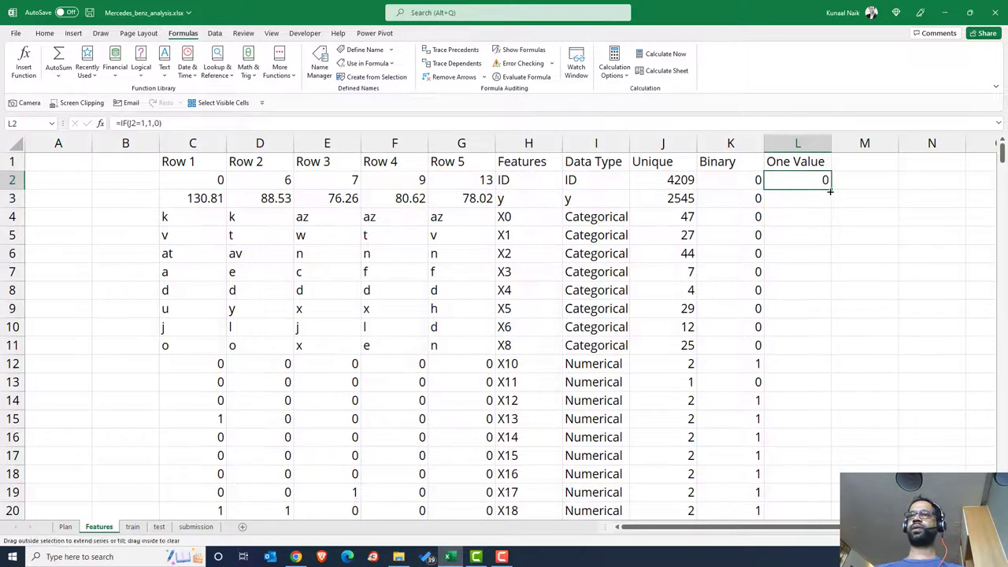
key("ctrl+shift+Down")
key("ctrl+v")
Step: Filter One Value to 1, leaving the 12 single-value features X11 through X347
left_click(799, 164)
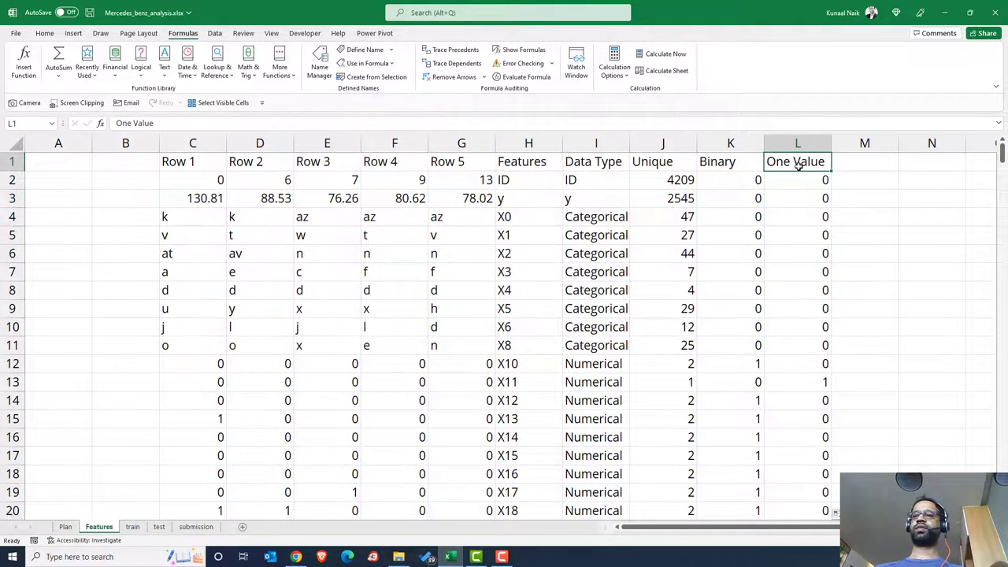
key("ctrl+shift+l")
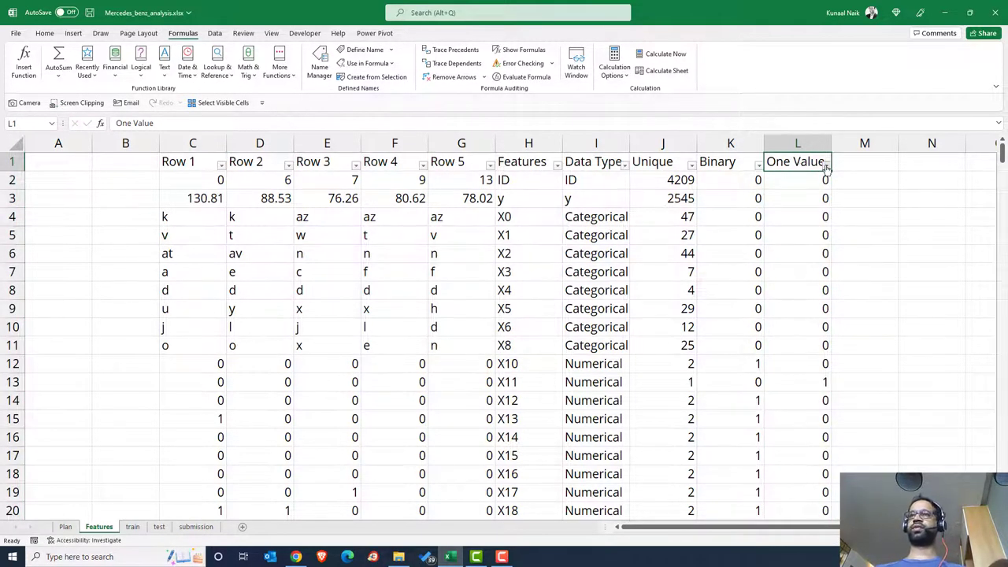
left_click(826, 165)
left_click(722, 290)
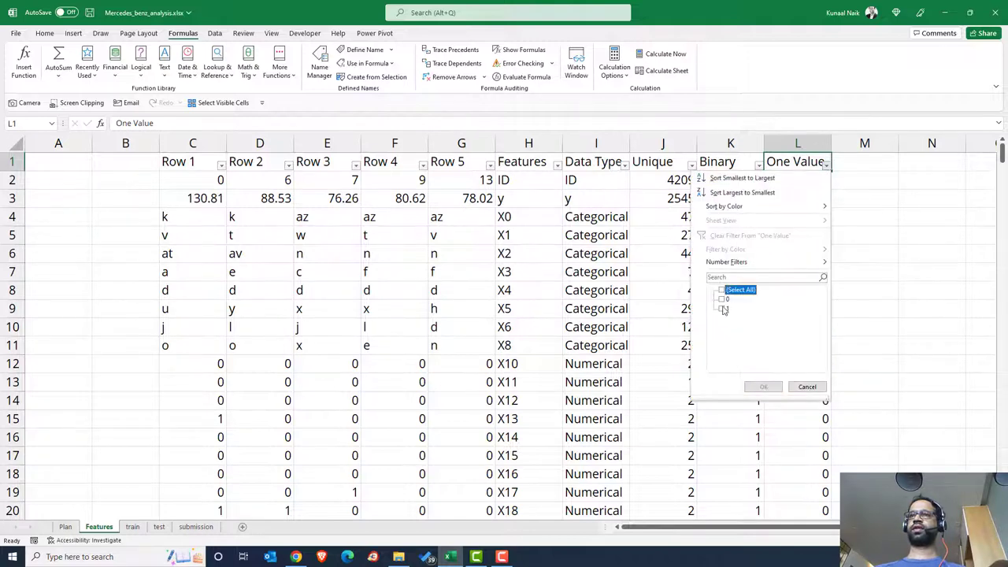
left_click(722, 309)
left_click(764, 387)
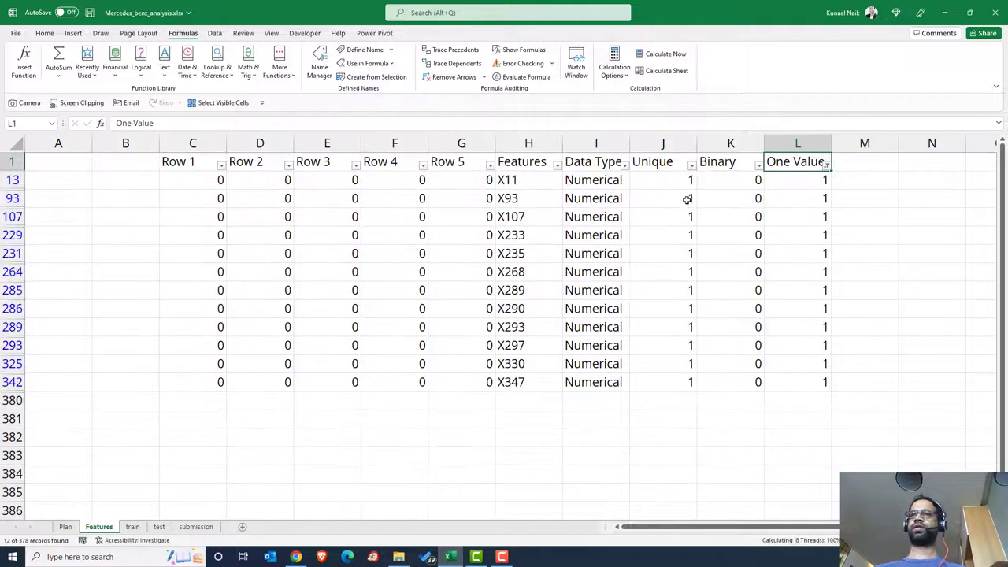
left_click_drag(676, 184, 651, 387)
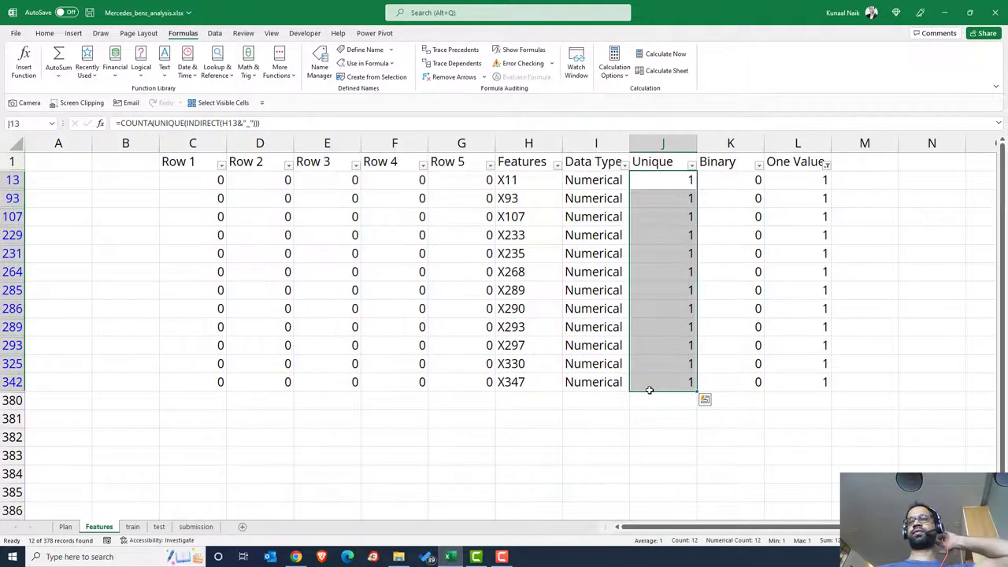
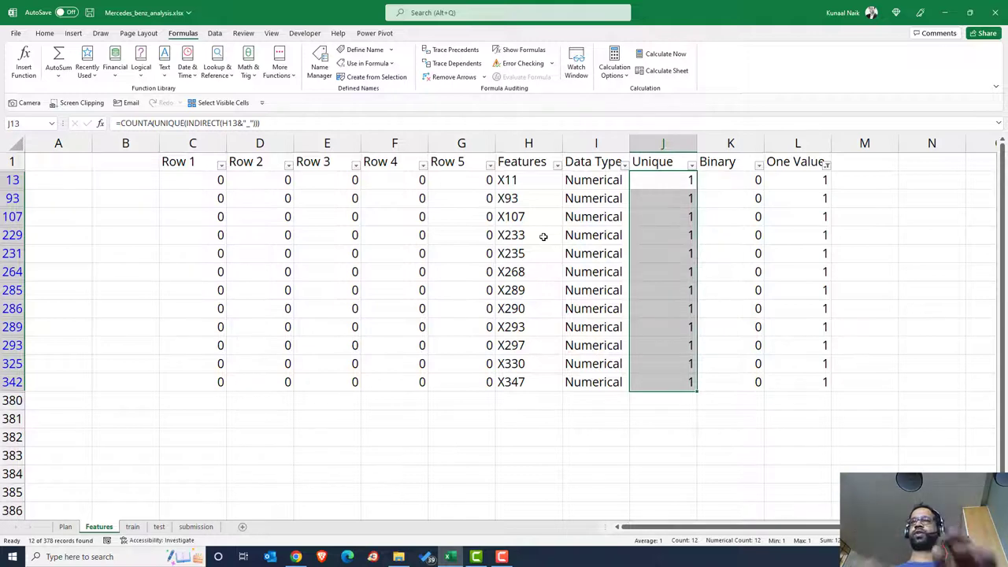
Step: Clear the One Value filter so every feature row is listed again
left_click(791, 163)
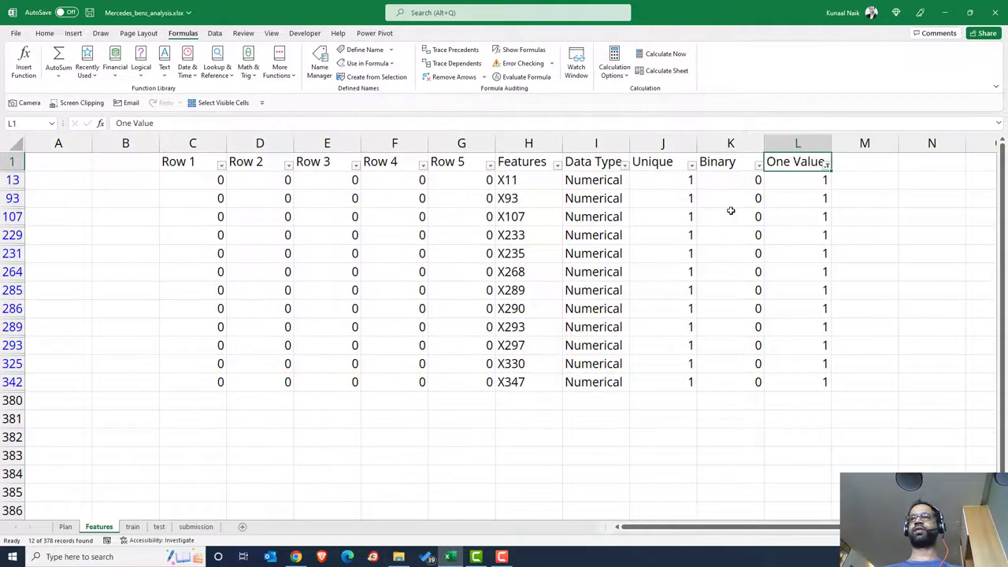
key("ctrl+z")
key("ctrl+z")
key("Down")
key("Down")
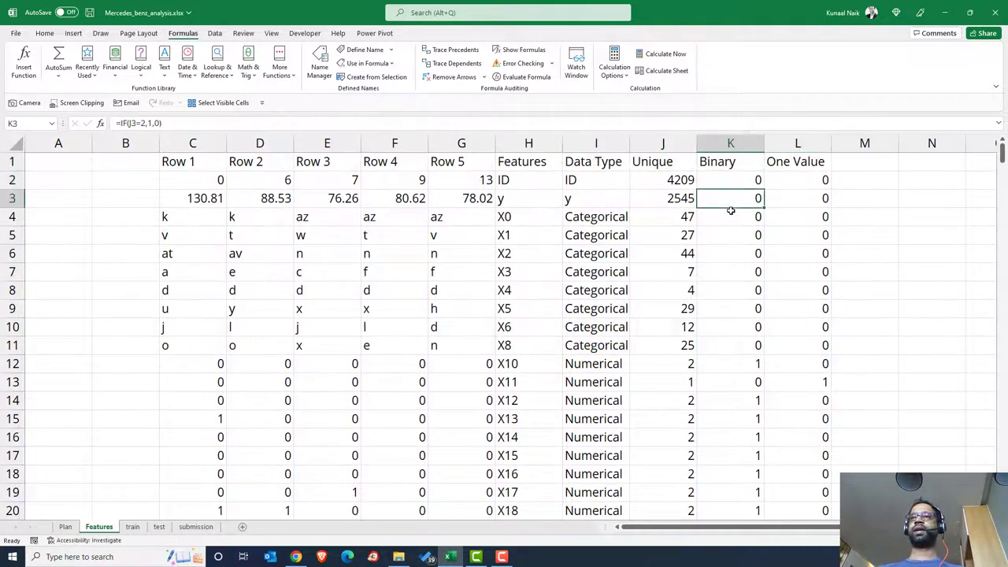
Step: Review the Unique and Binary formulas in row 2, then toggle header filters from J1
key("Up")
key("Left")
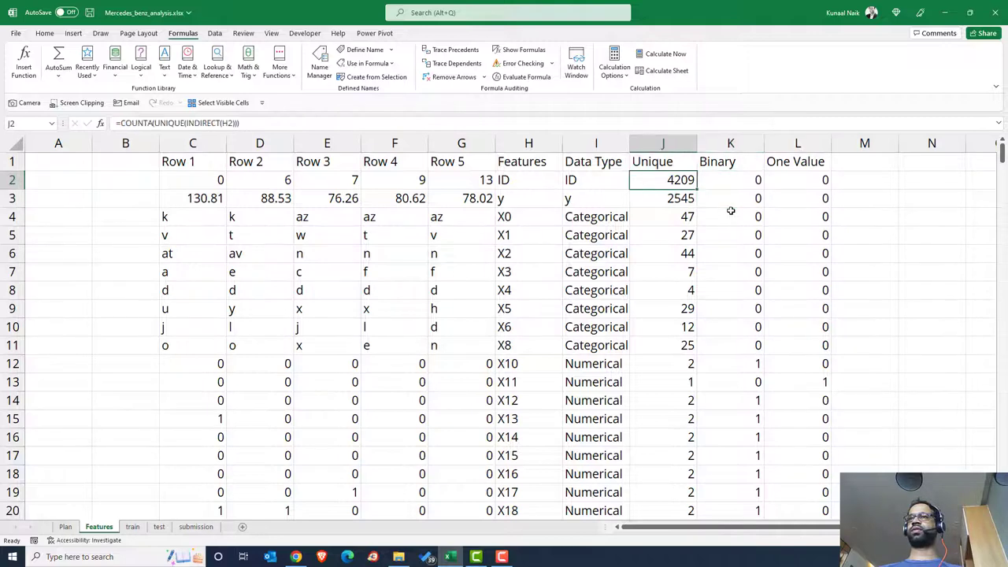
key("Right")
key("Up")
key("Left")
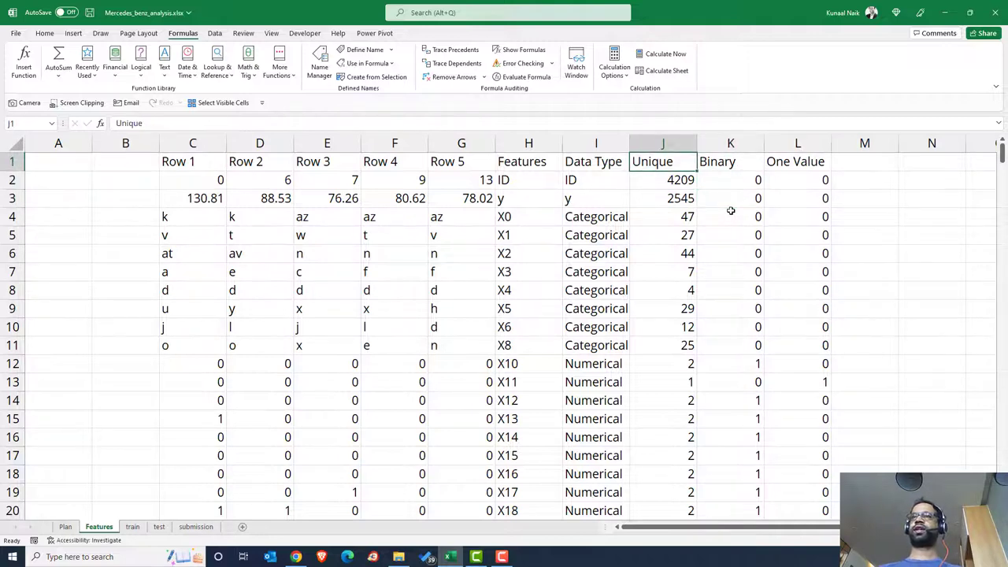
key("Right")
left_click(674, 161)
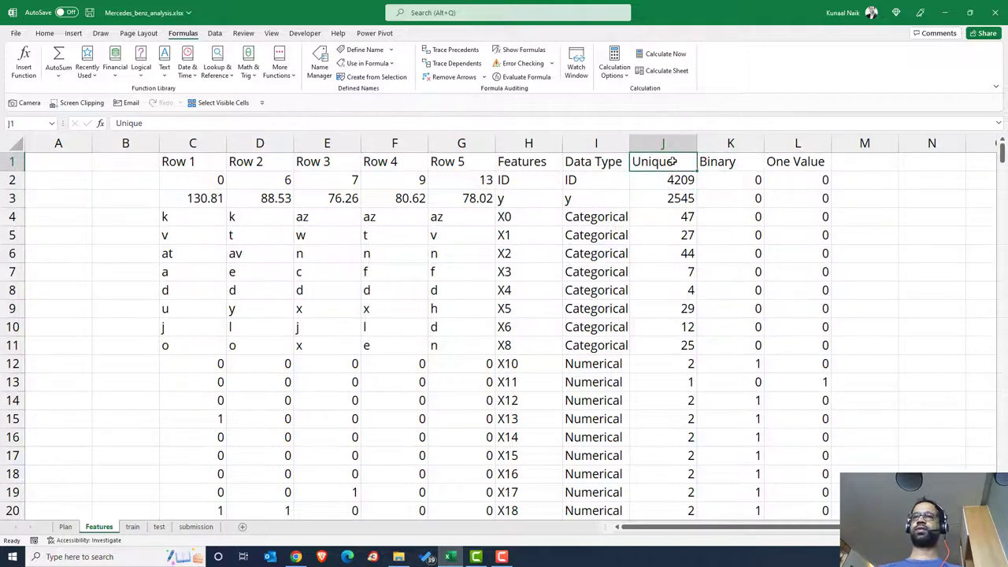
key("ctrl+shift+l")
left_click(691, 165)
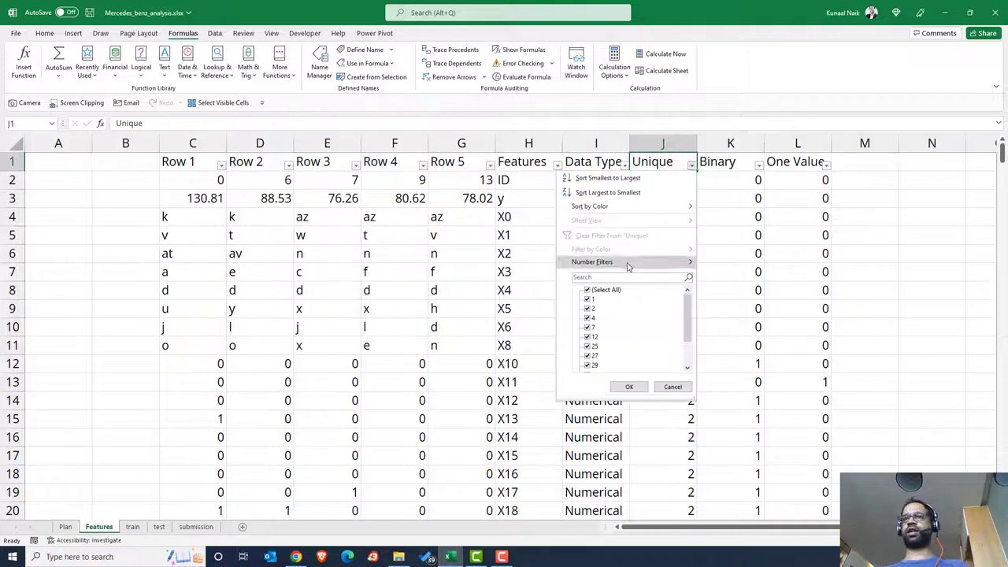
left_click(589, 303)
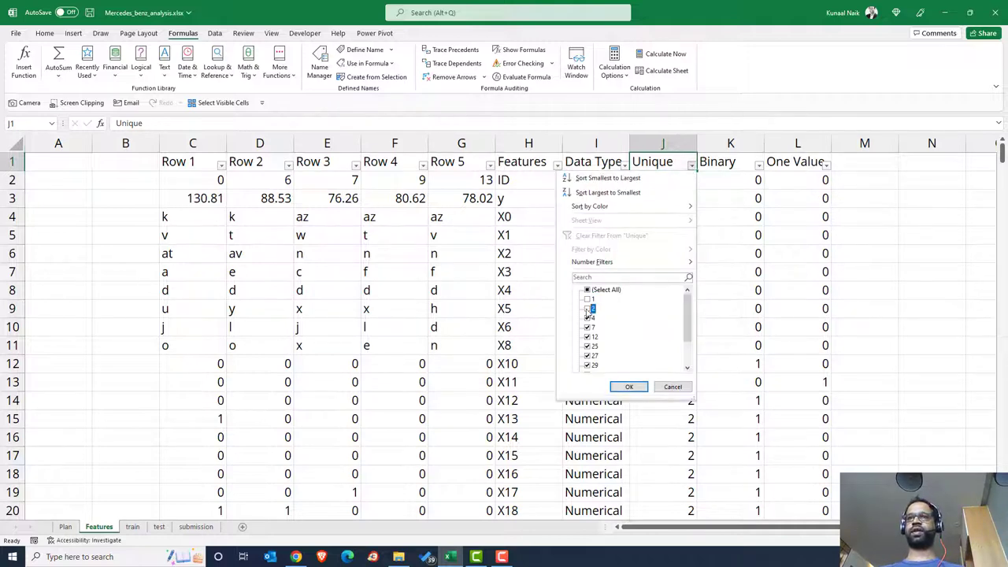
left_click(629, 387)
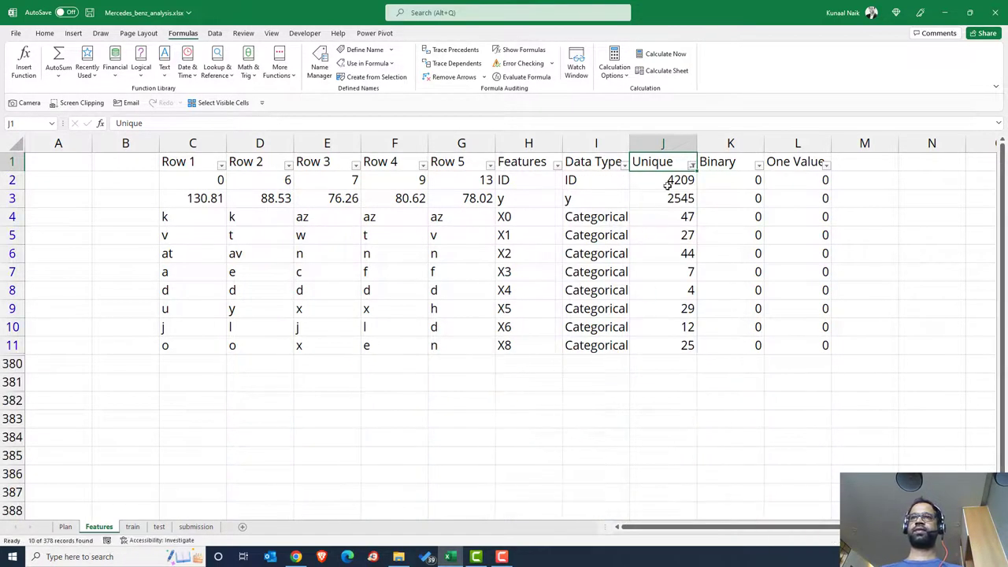
left_click_drag(668, 180, 661, 272)
left_click_drag(659, 320, 658, 344)
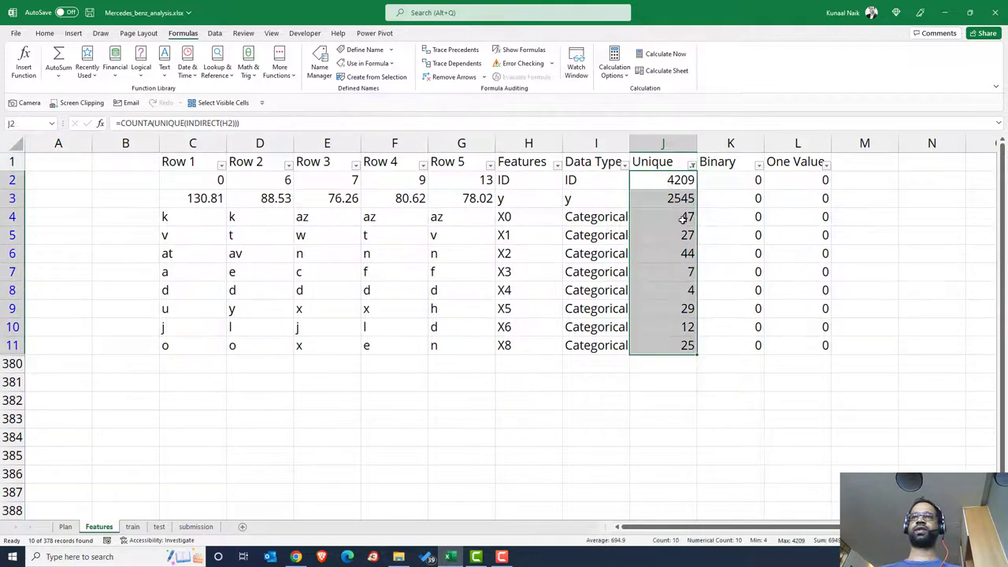
left_click_drag(682, 219, 371, 216)
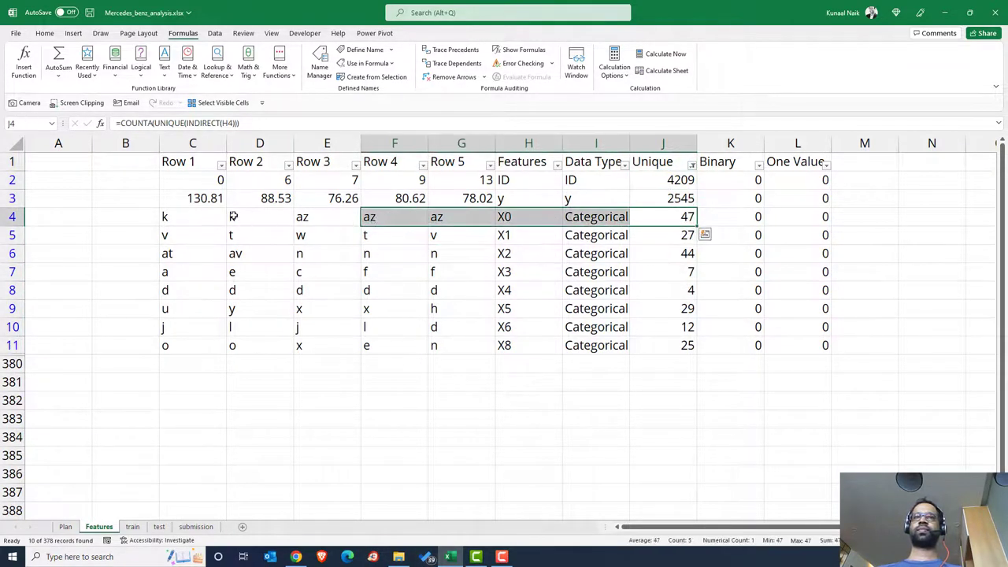
left_click(196, 215)
left_click_drag(196, 214, 504, 349)
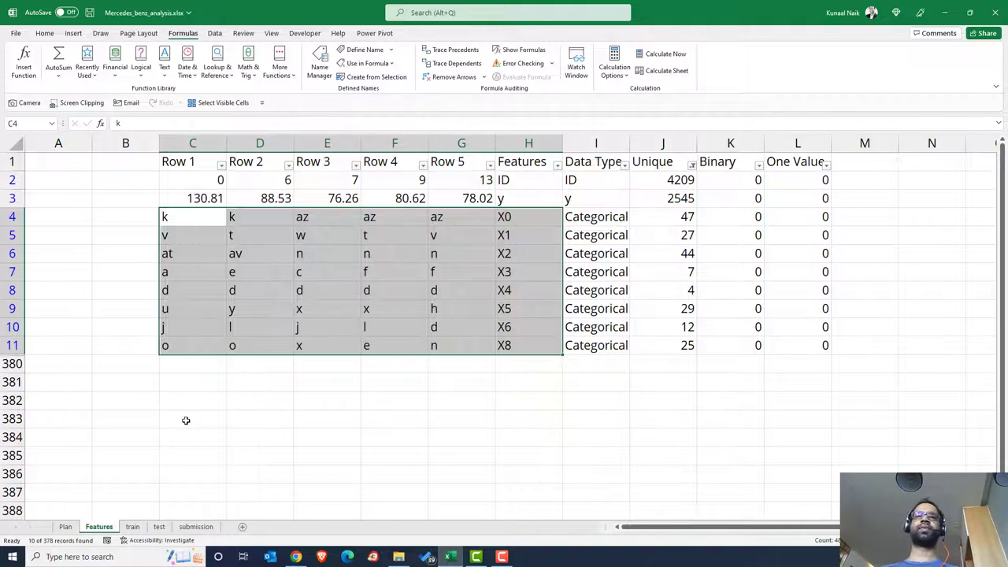
left_click(132, 528)
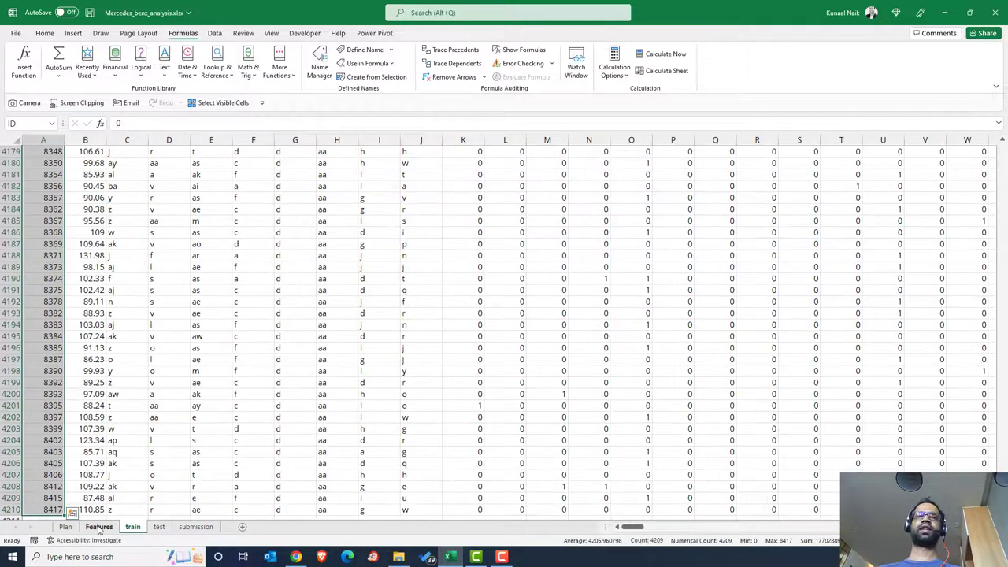
left_click(99, 527)
left_click(598, 162)
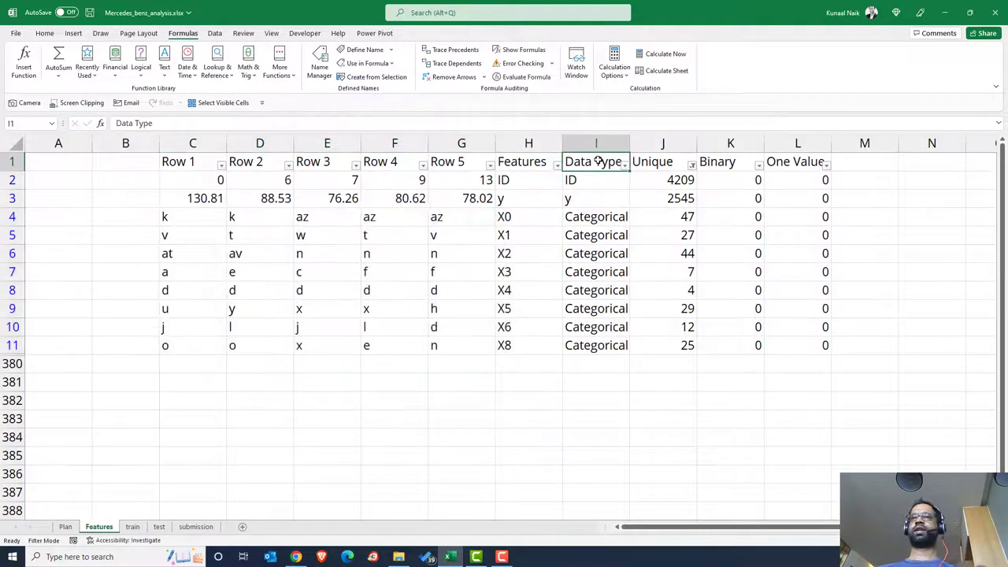
key("ctrl+shift+l")
left_click(872, 162)
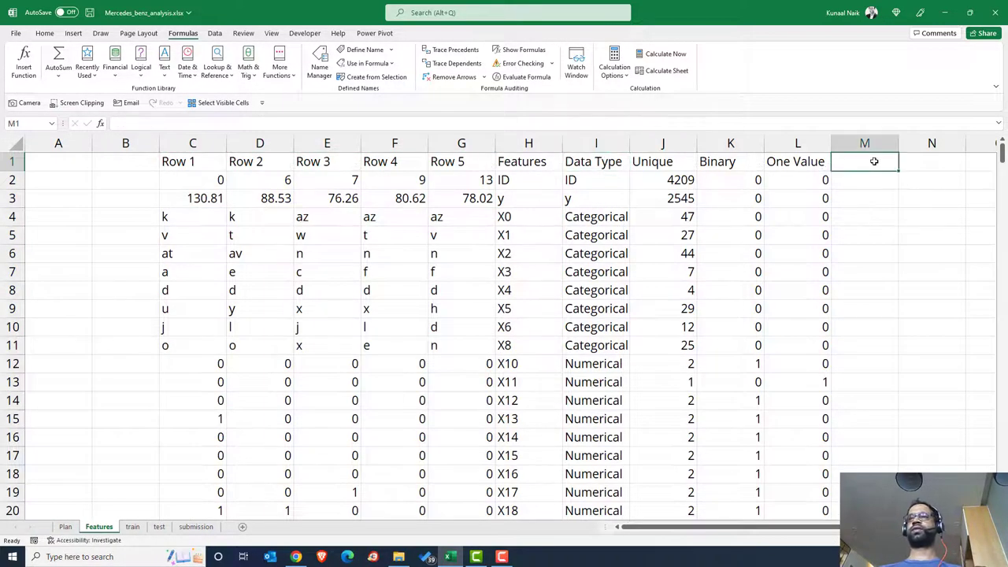
Step: Add a Missing header in M1 and paste J2's unique-count formula into M2
type("Missing")
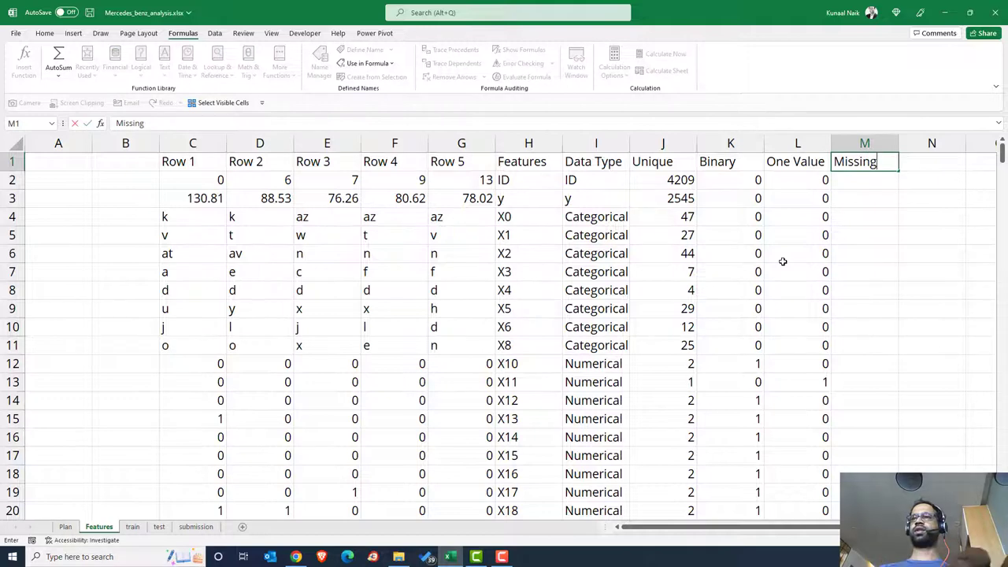
key("Return")
left_click(682, 182)
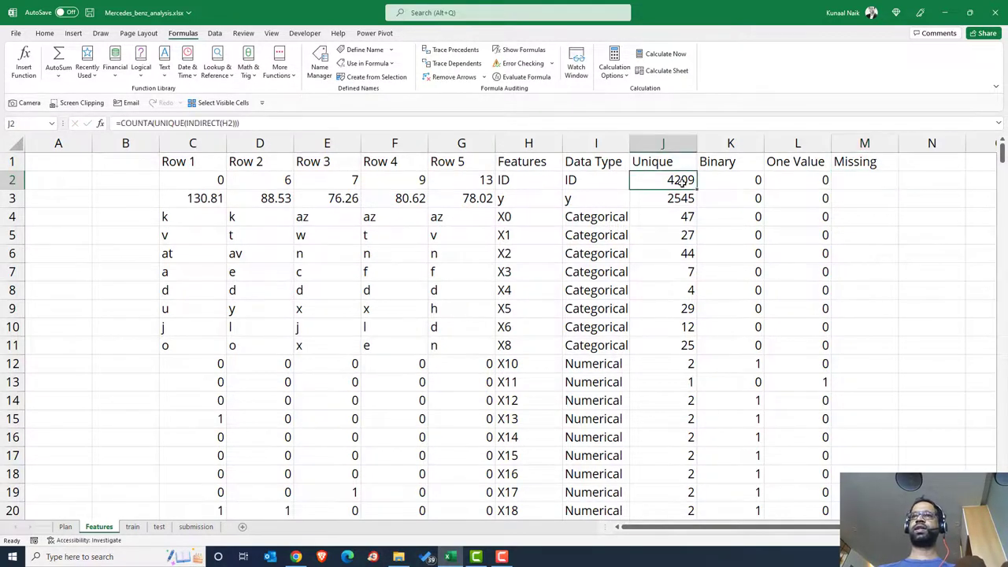
left_click_drag(117, 123, 336, 131)
key("ctrl+c")
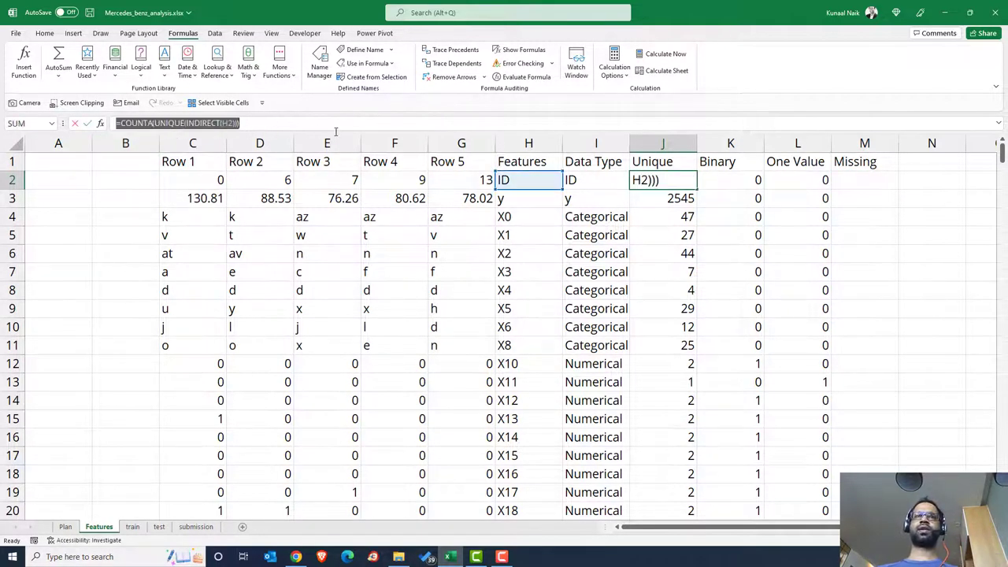
left_click(862, 180)
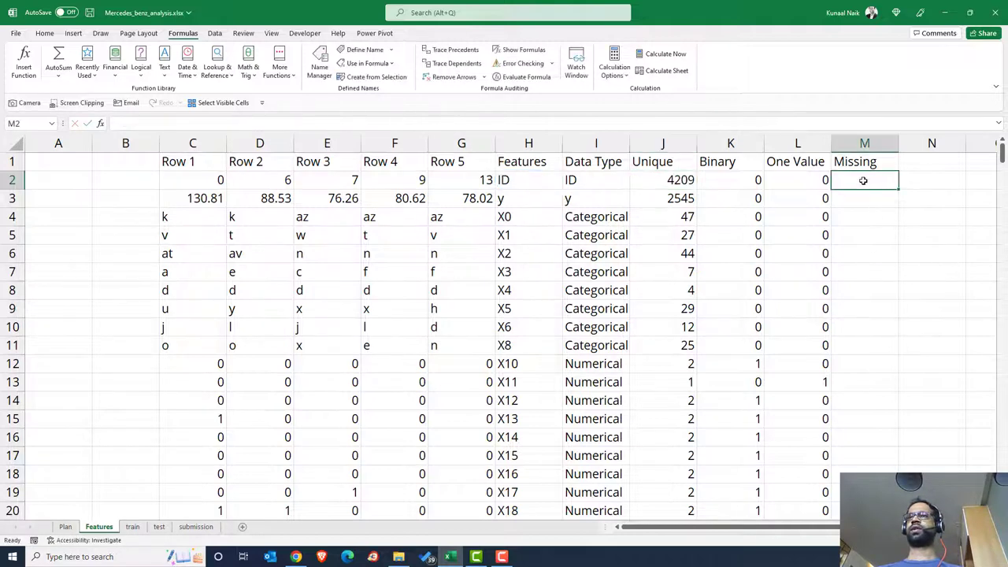
key("ctrl+v")
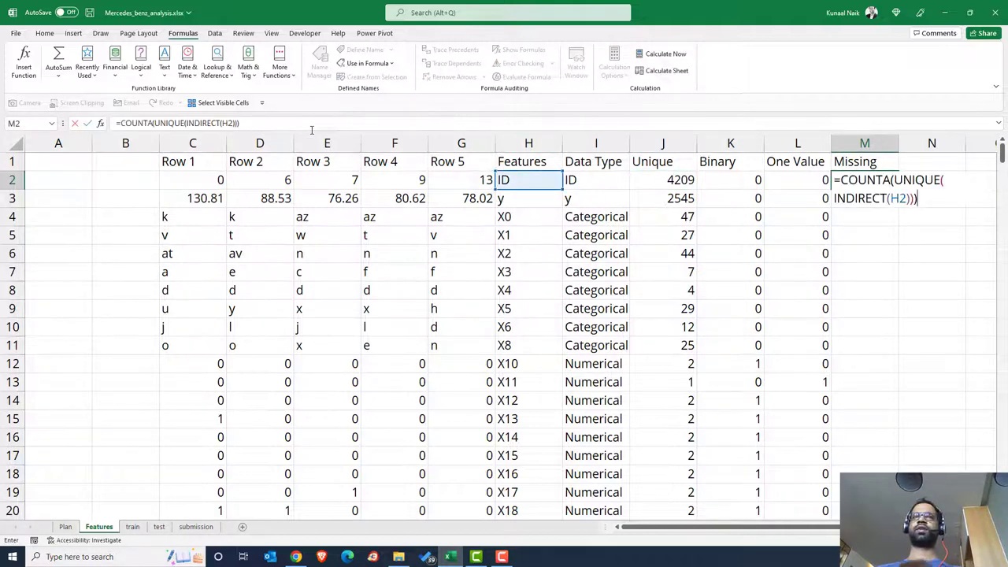
Step: Replace the UNIQUE function in M2's formula with ISBLANK
double_click(169, 124)
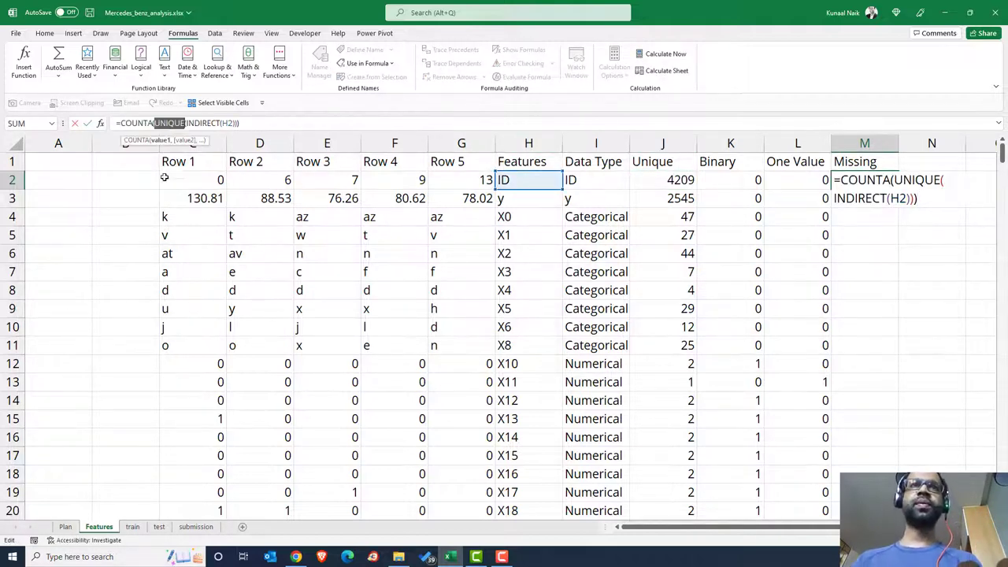
type("is")
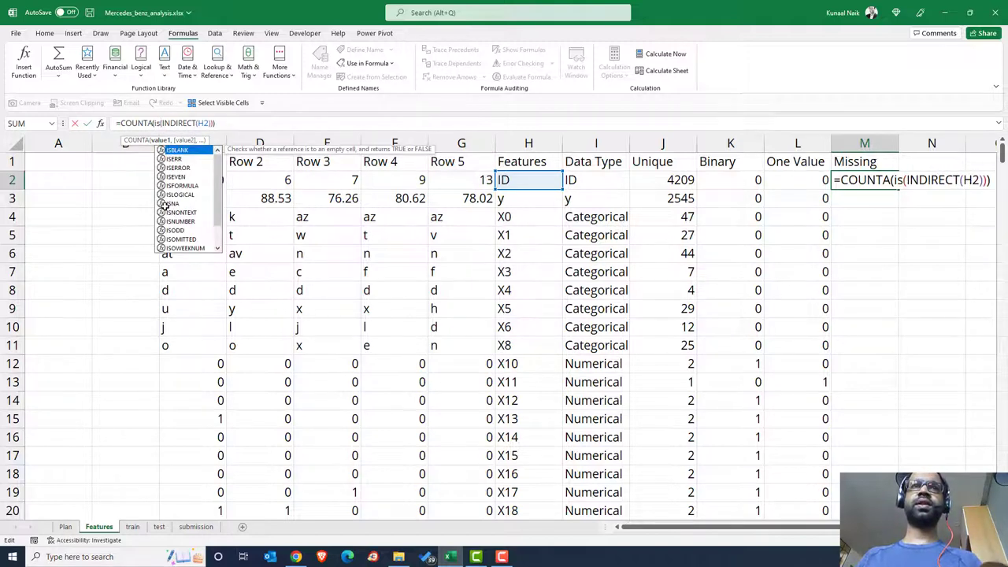
type("nu")
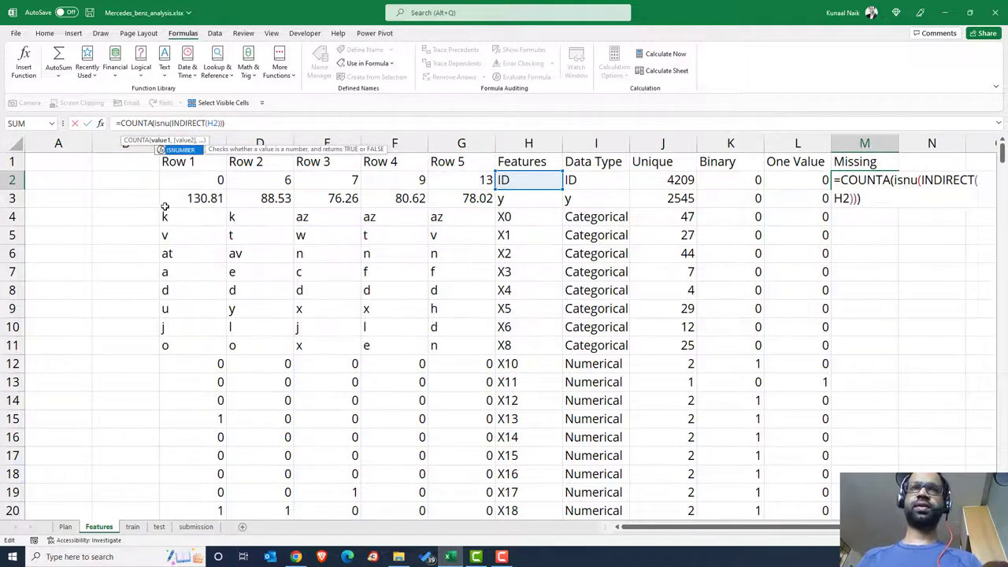
key("BackSpace")
key("BackSpace")
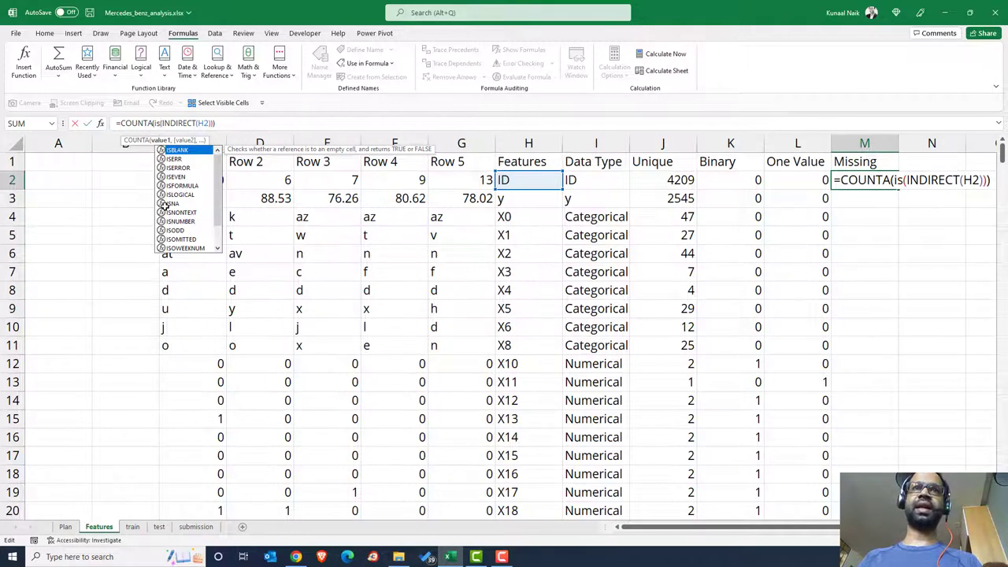
type("ba")
key("BackSpace")
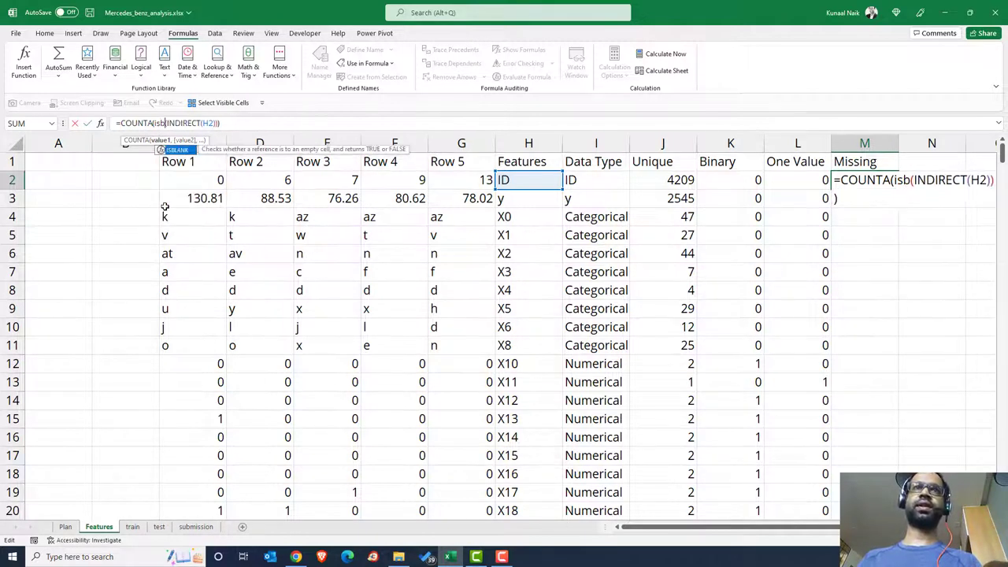
type("l")
key("Tab")
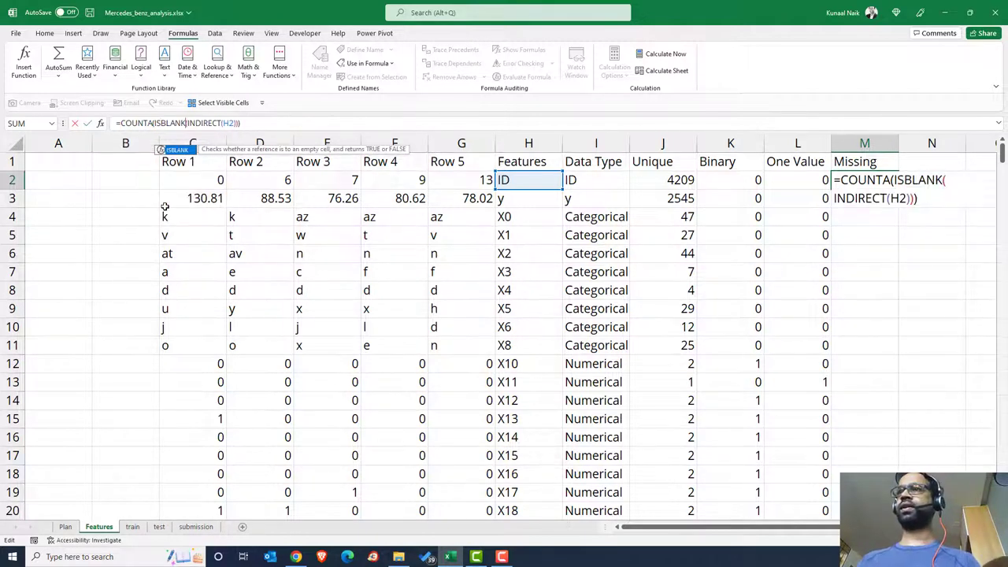
key("Return")
Step: Remove COUNTA so M2 reads =ISBLANK(INDIRECT(H2)) and commit it down the column
key("Up")
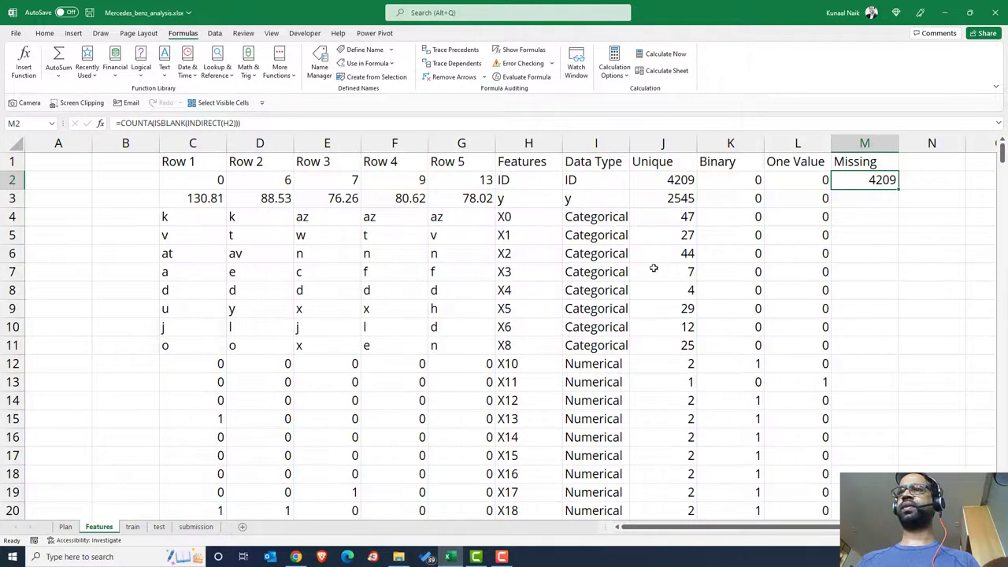
double_click(848, 181)
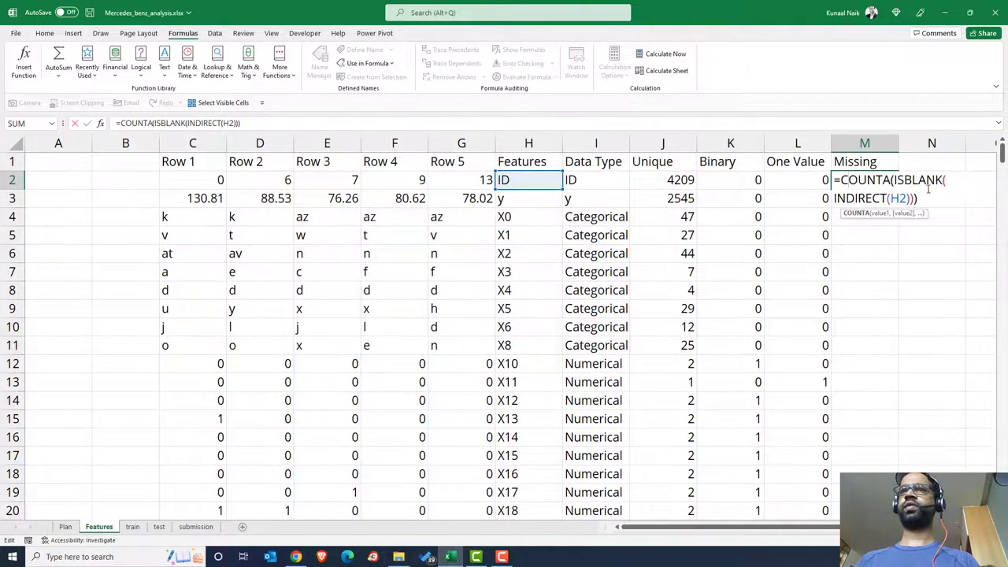
key("Escape")
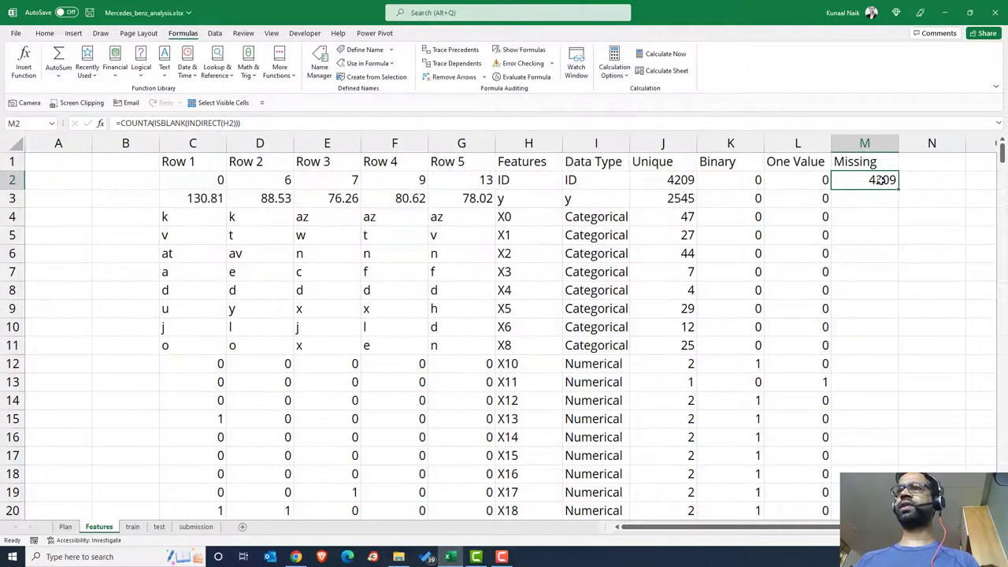
double_click(881, 180)
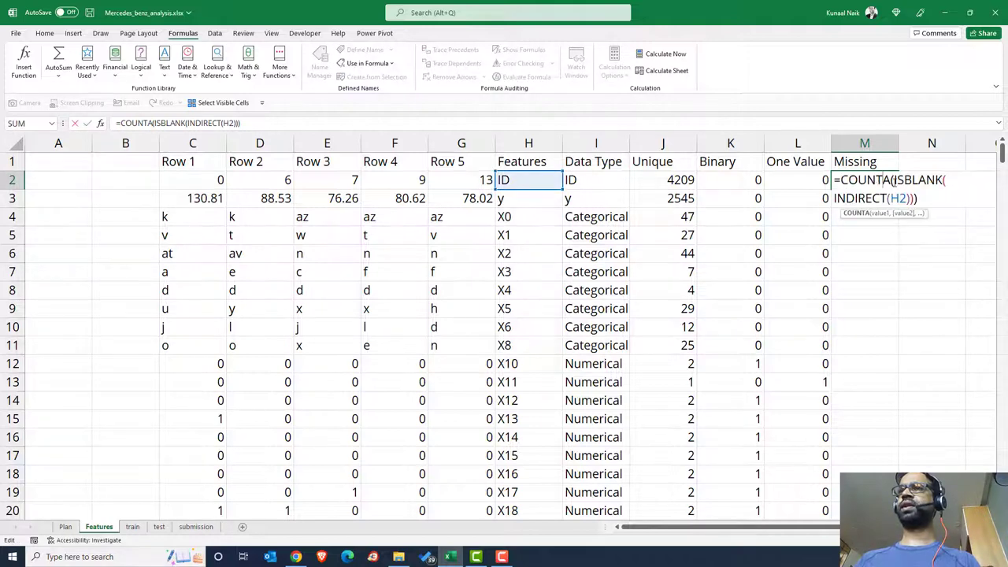
key("BackSpace")
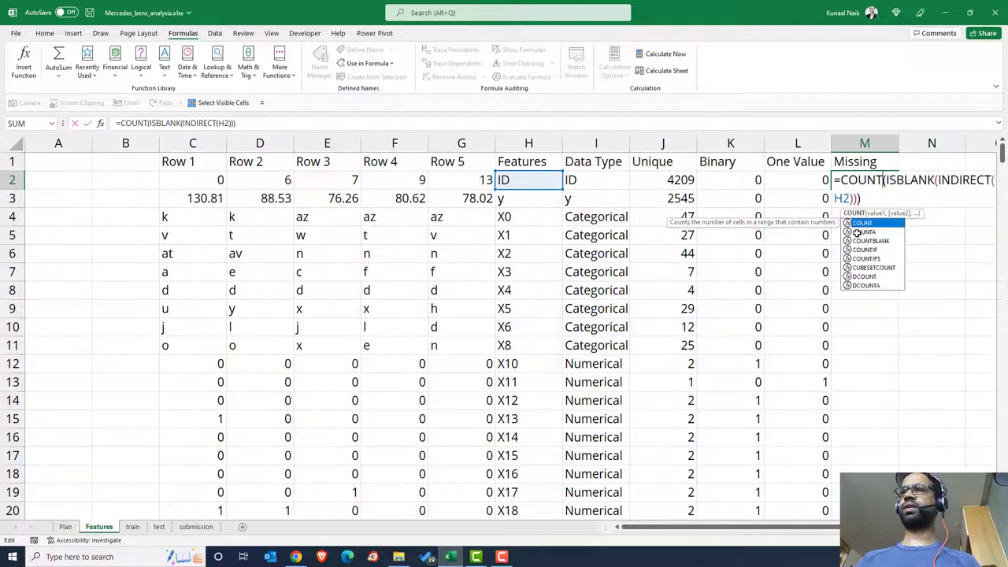
key("BackSpace")
key("BackSpace")
key("BackSpace")
key("BackSpace")
key("BackSpace")
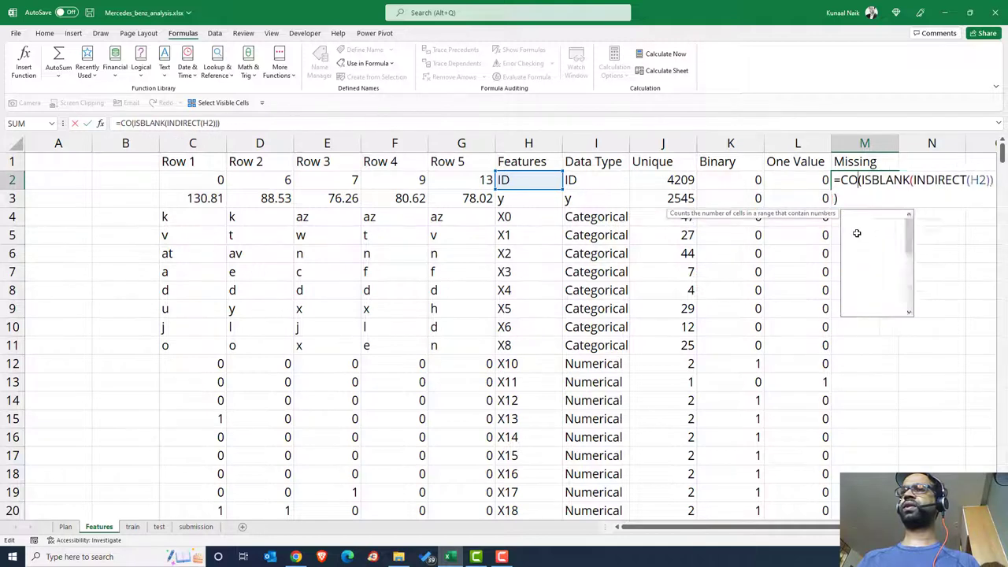
key("Delete")
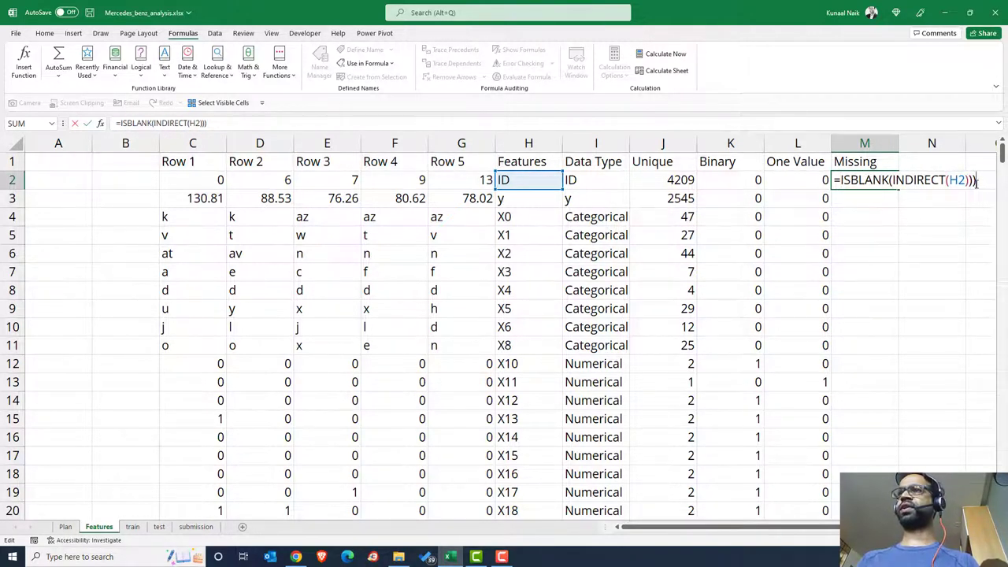
key("BackSpace")
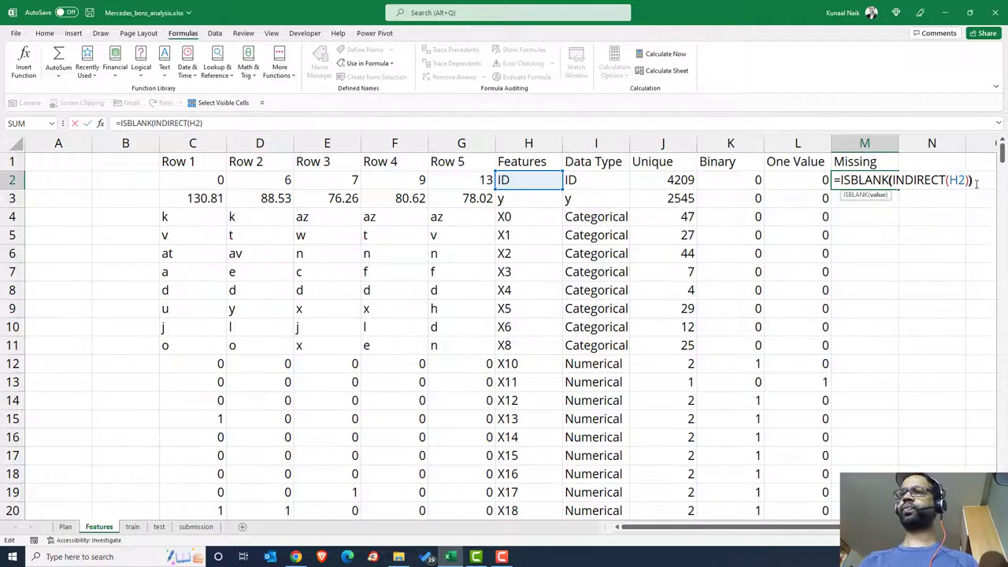
key("Return")
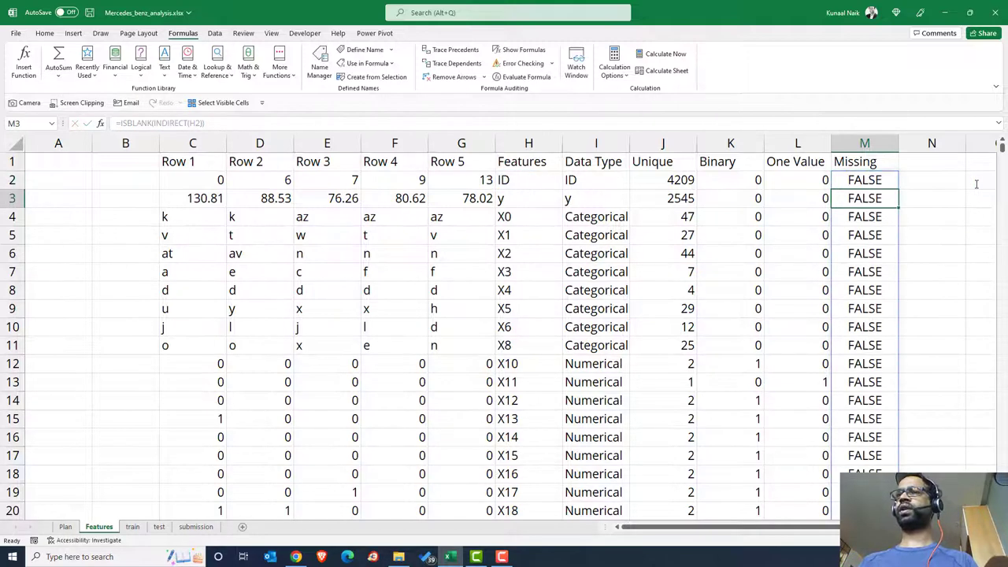
Step: Wrap M2's formula in COUNT to give =COUNT(ISBLANK(INDIRECT(H2)))
key("ctrl+Down")
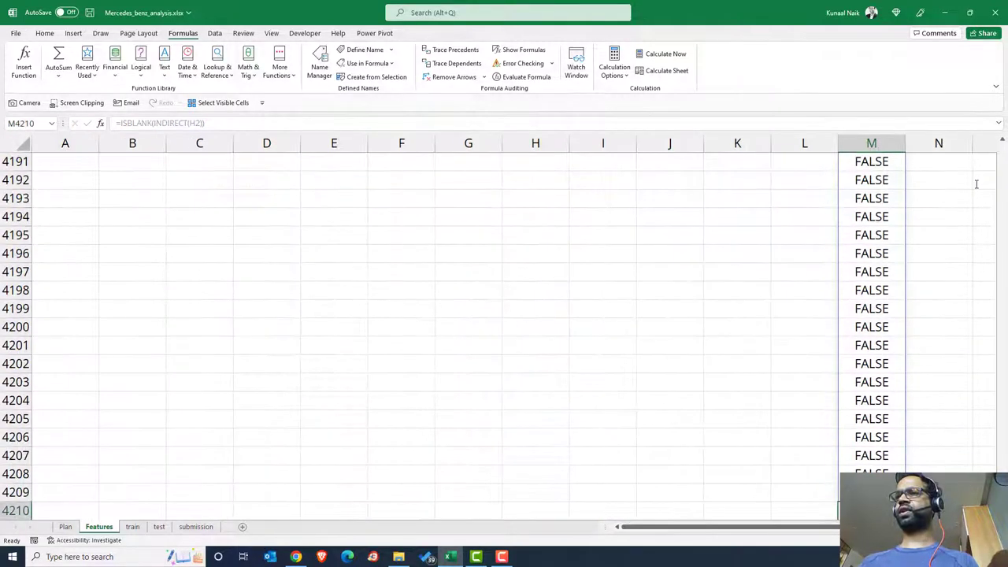
key("ctrl+Up")
key("Down")
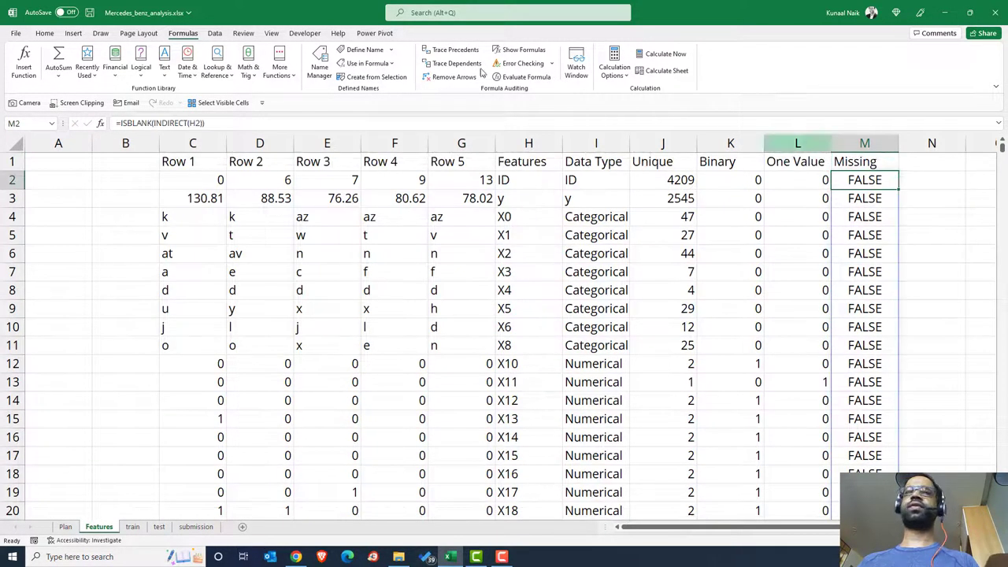
key("F2")
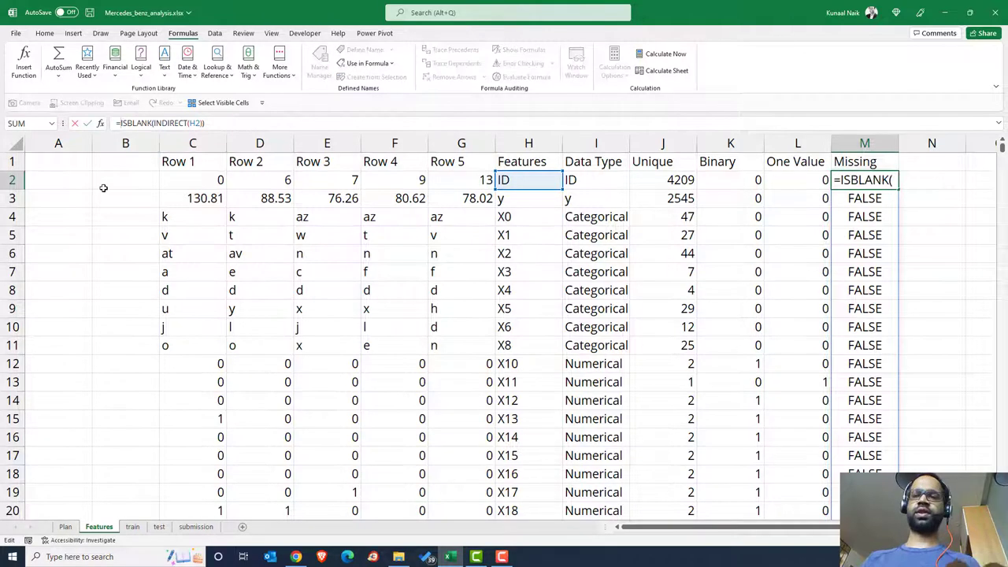
type("coun")
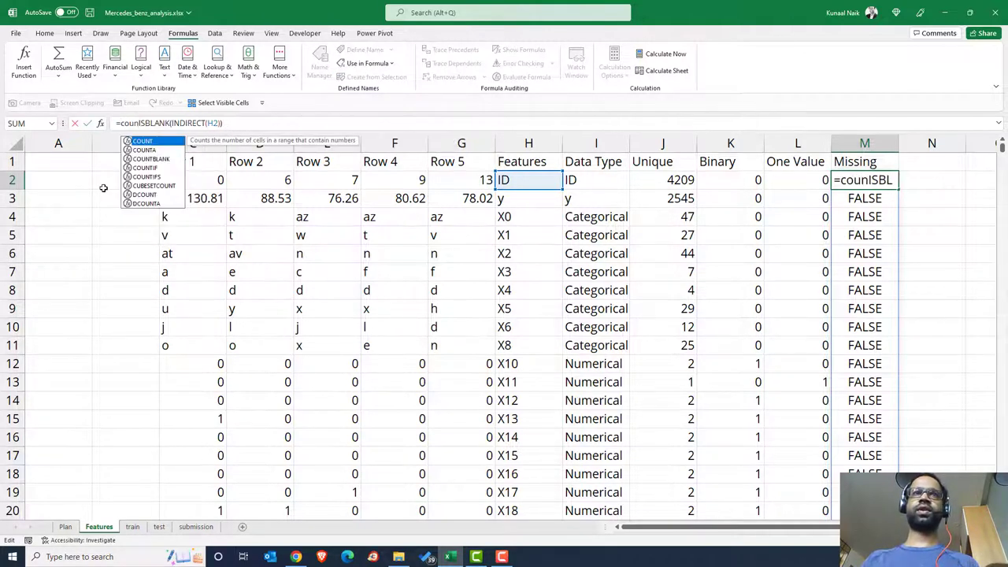
key("Tab")
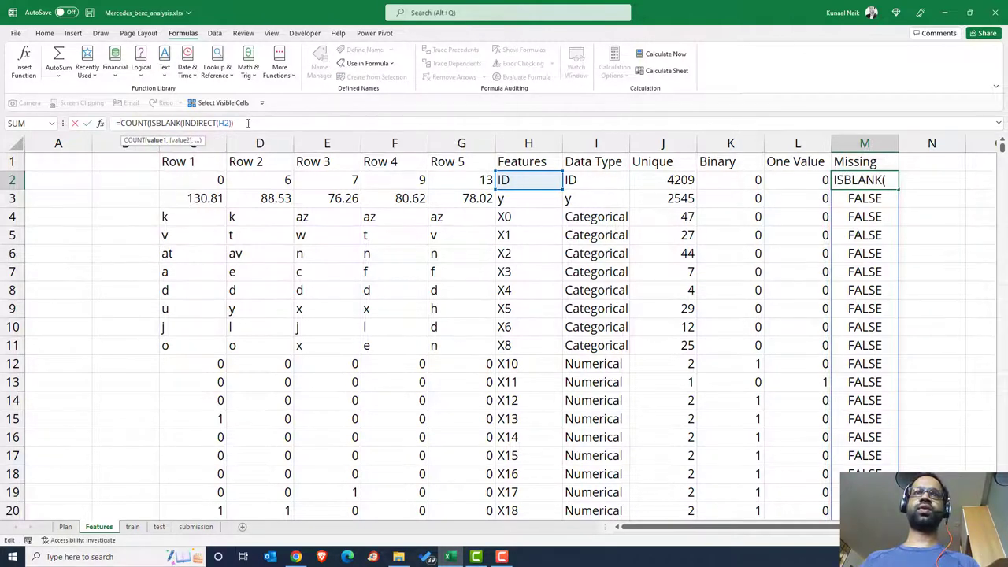
left_click(247, 123)
type(")")
key("Return")
Step: Fill the COUNT formula down all feature rows of the Missing column
key("Up")
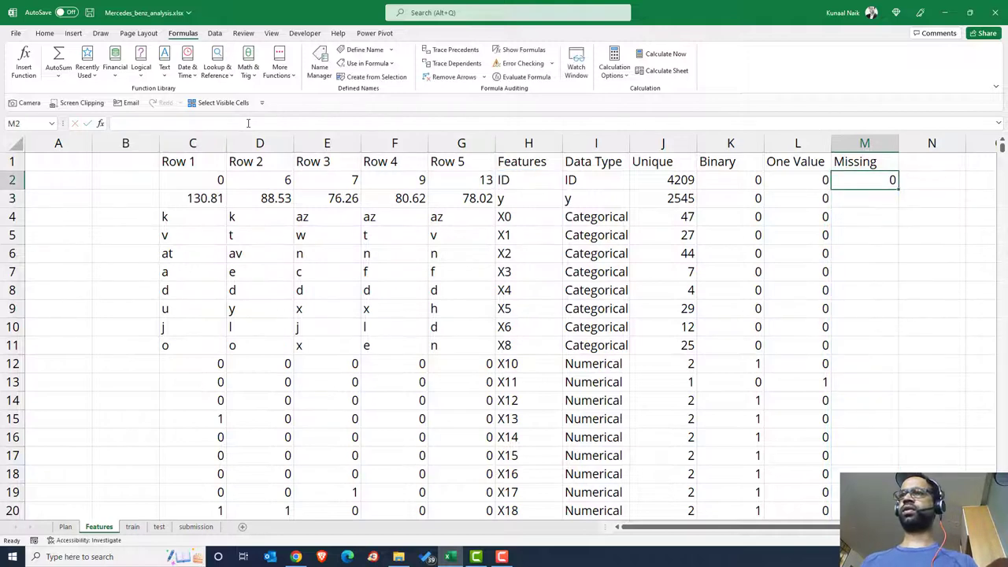
double_click(899, 189)
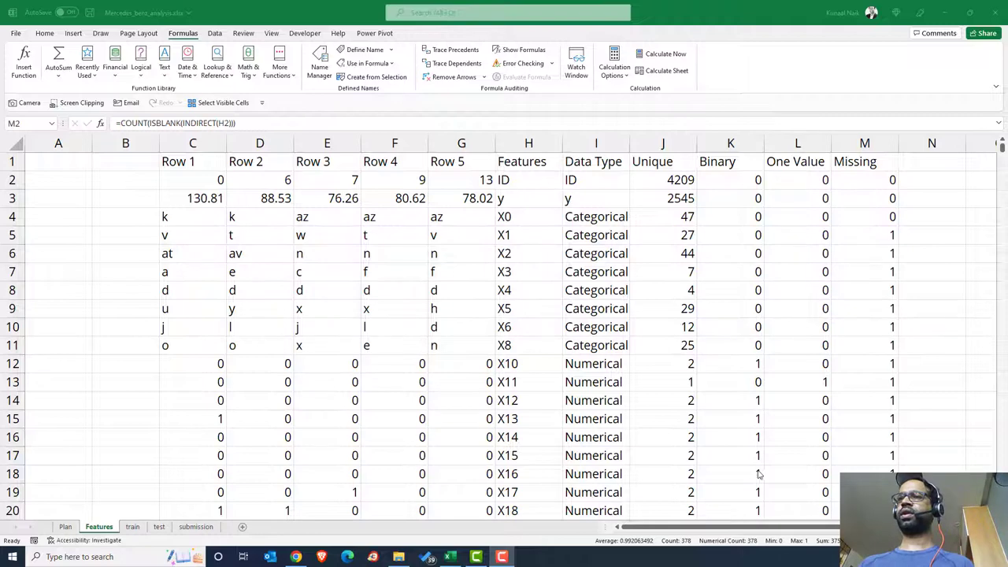
key("alt+Tab")
Step: Inspect X1's Missing formula in M5, then browse the X0 column on the train sheet
left_click(872, 236)
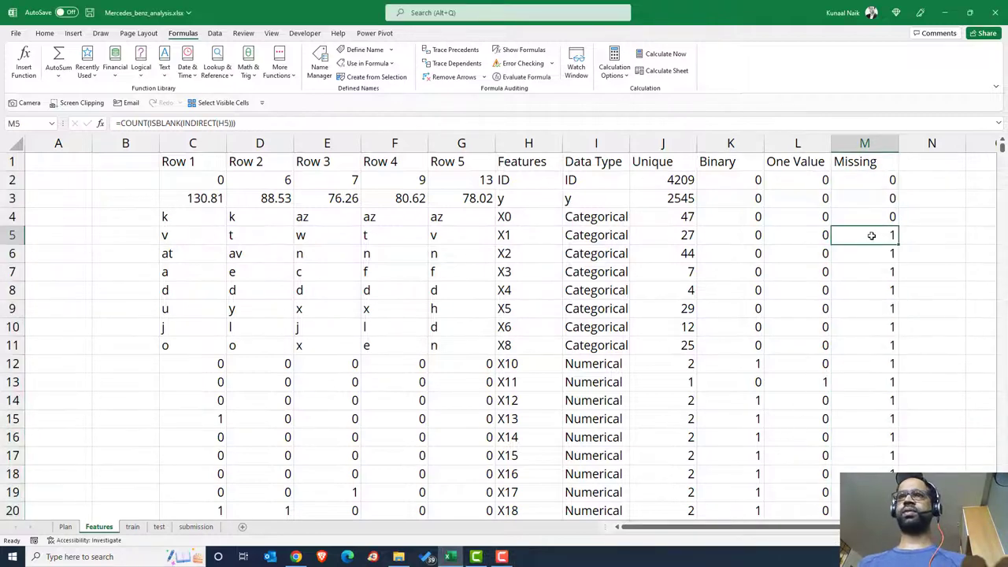
double_click(872, 236)
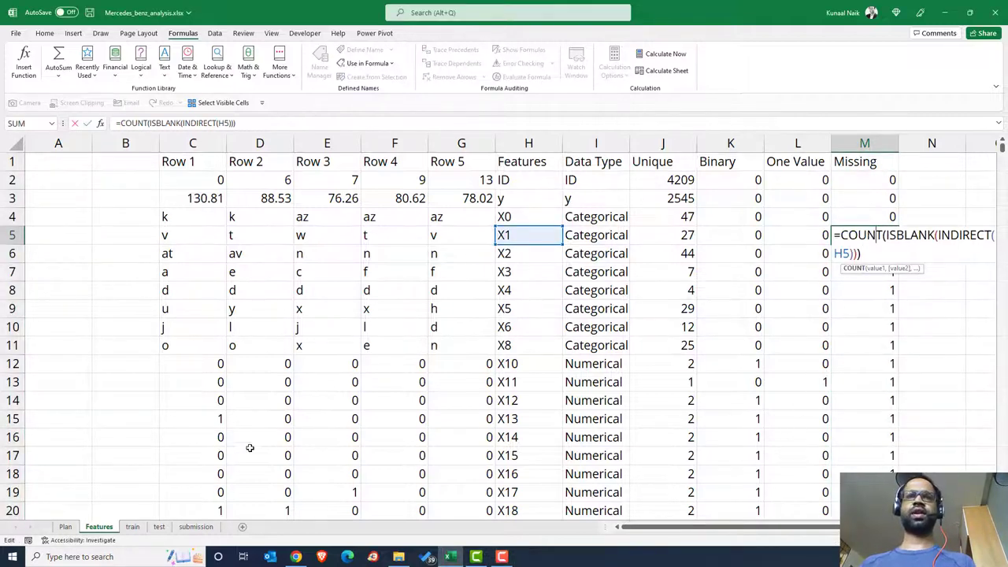
key("Escape")
left_click(132, 526)
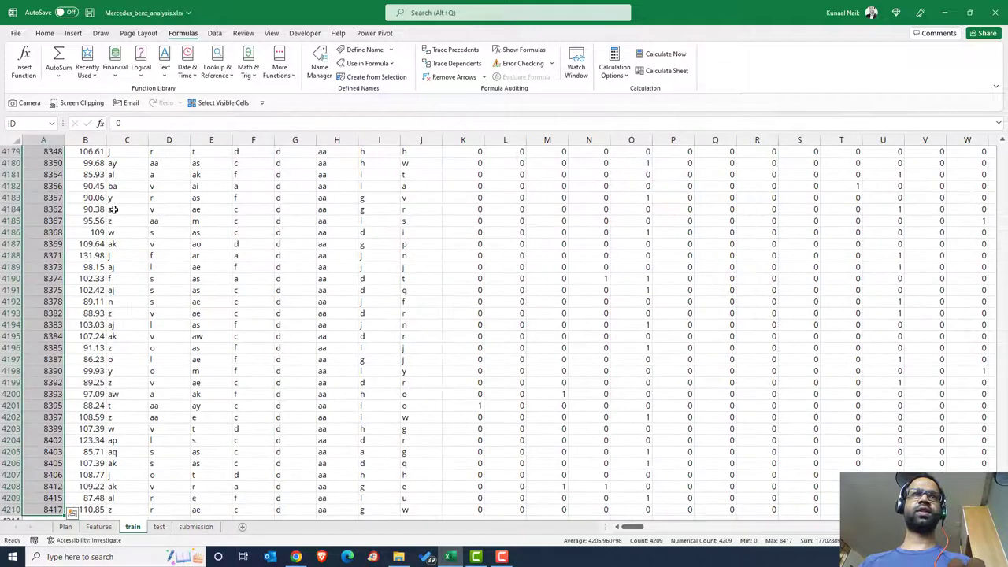
left_click(139, 210)
key("ctrl+Up")
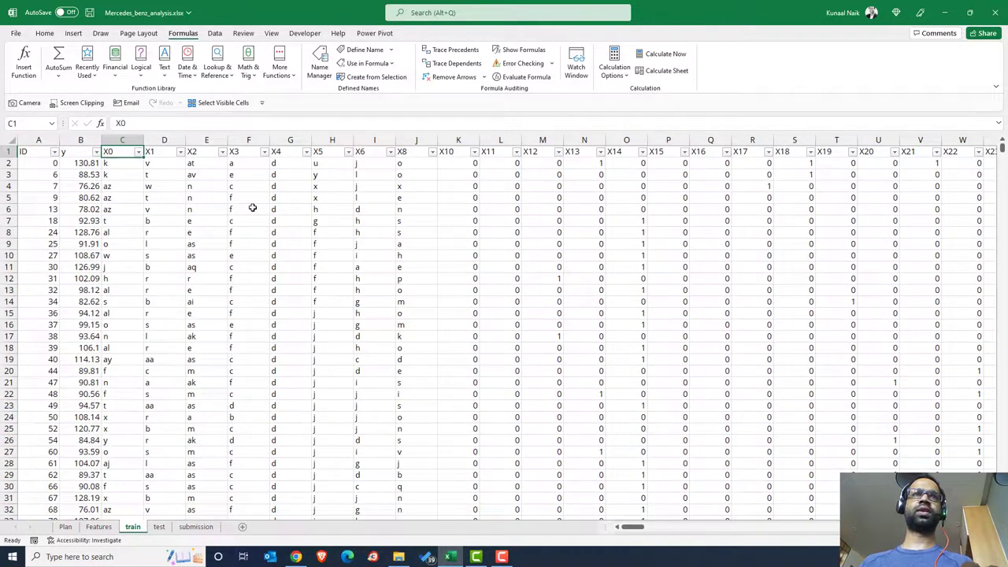
key("ctrl+Down")
key("Down")
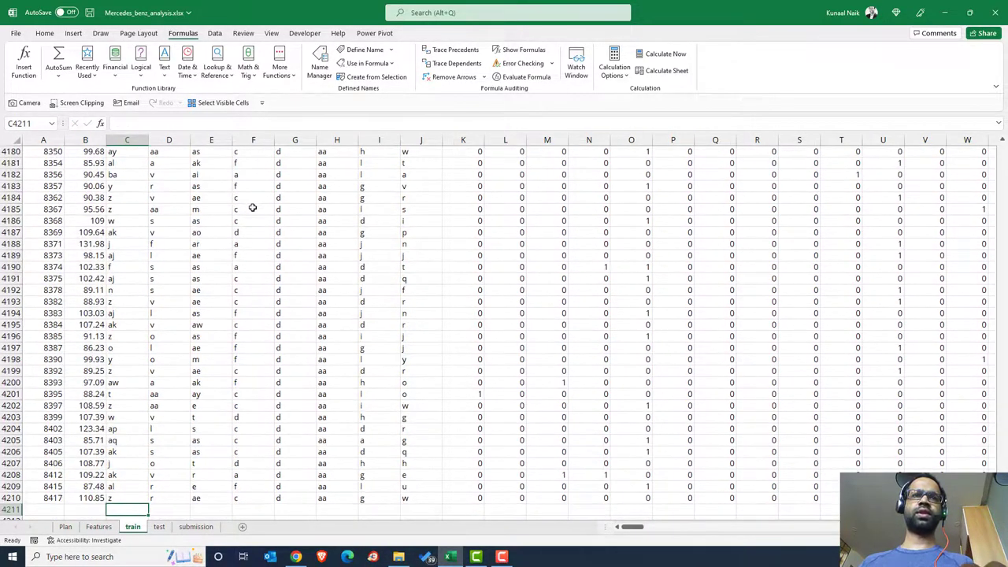
key("Up")
key("ctrl+Up")
key("Down")
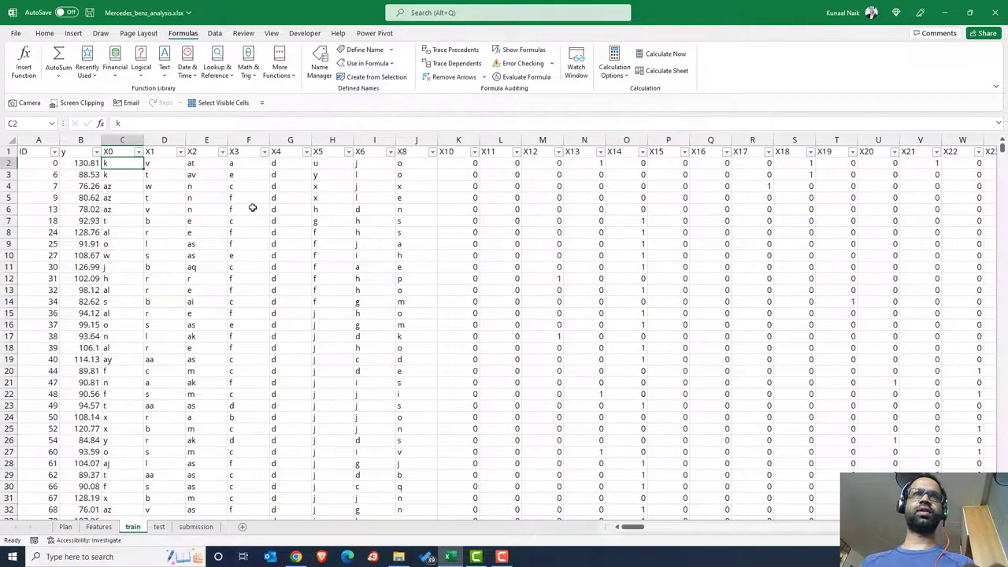
Step: Search the X0 filter values for 'na' and close the filter without changes
left_click(139, 152)
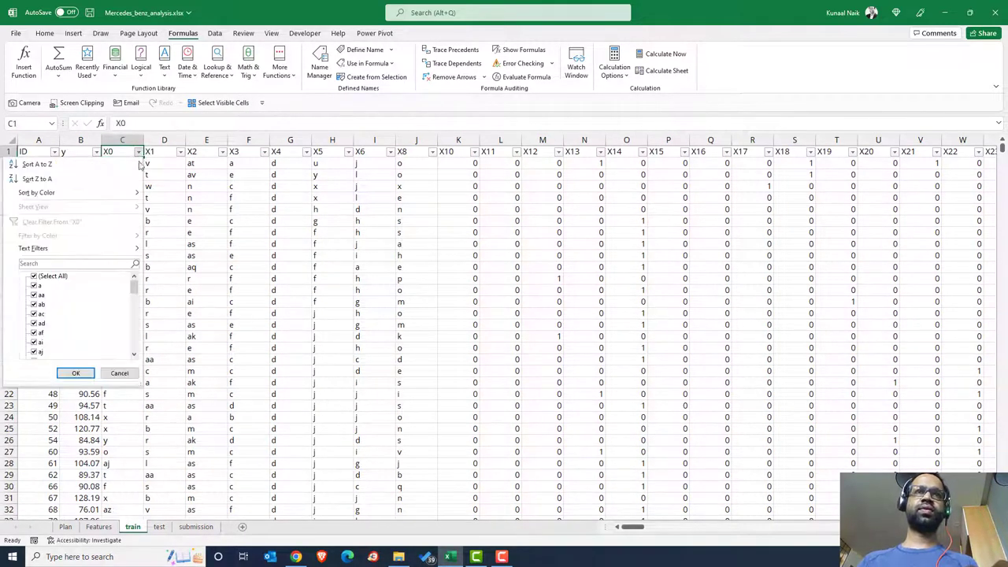
scroll(78, 330, "down", 5)
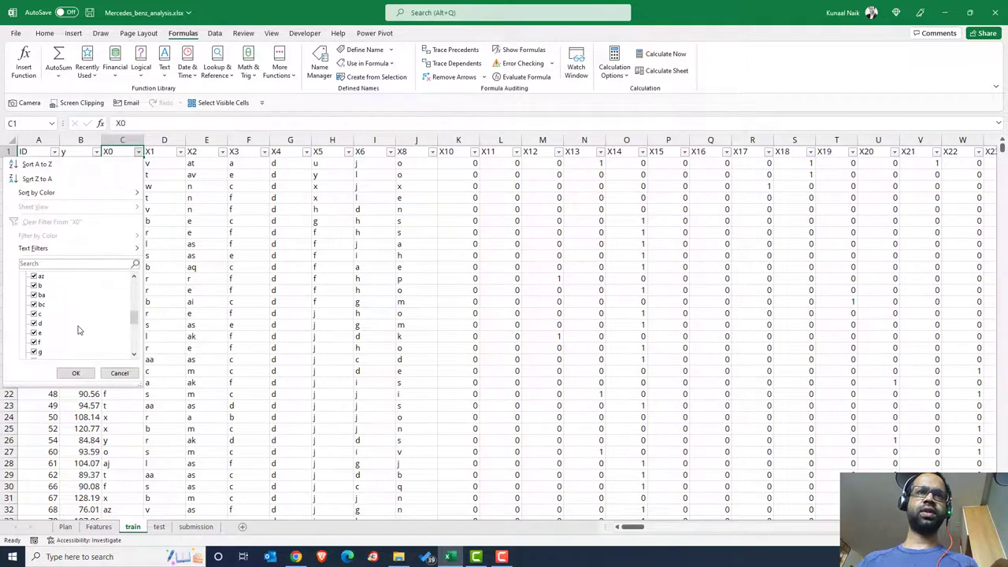
scroll(78, 330, "down", 6)
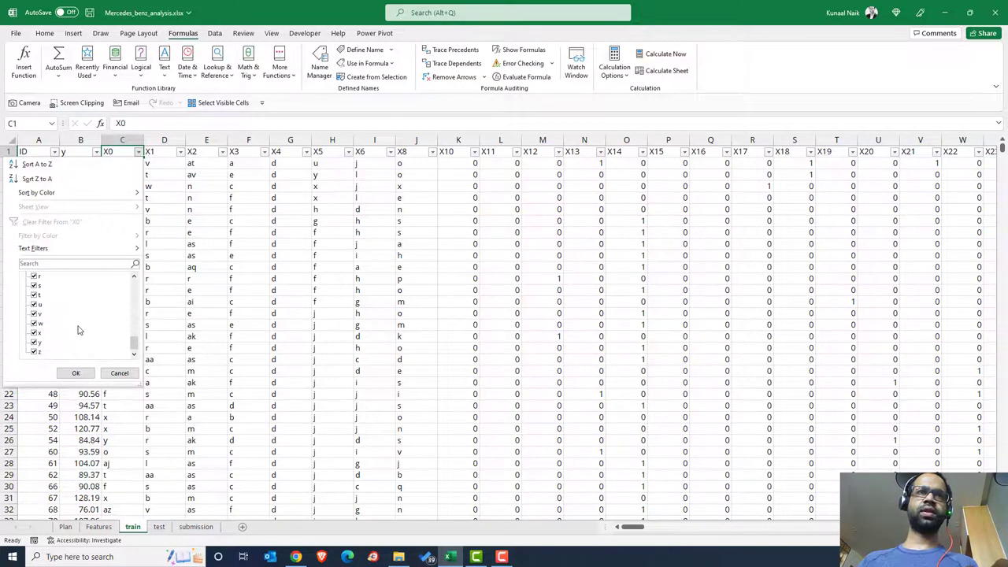
left_click(68, 262)
type("na")
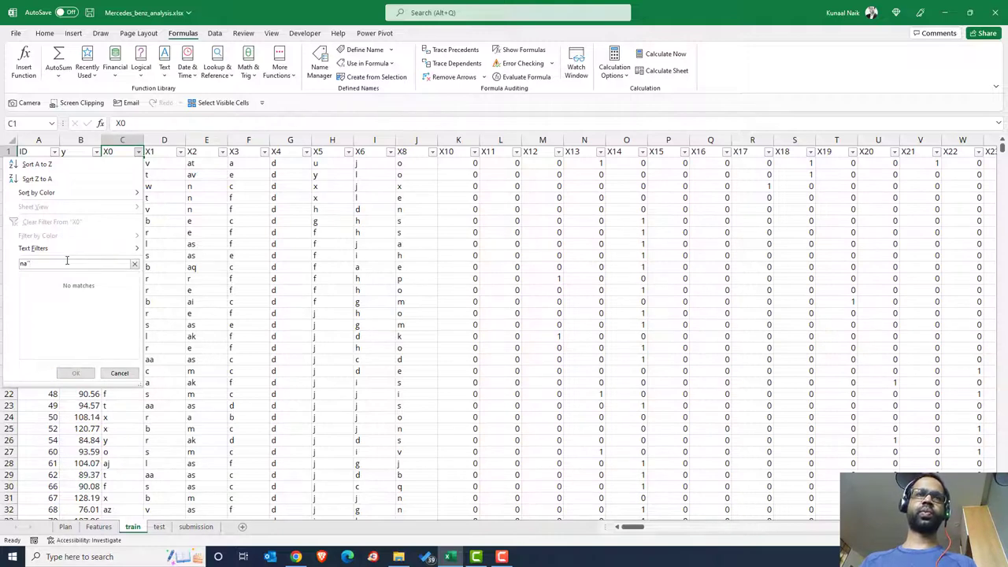
key("BackSpace")
key("BackSpace")
key("Escape")
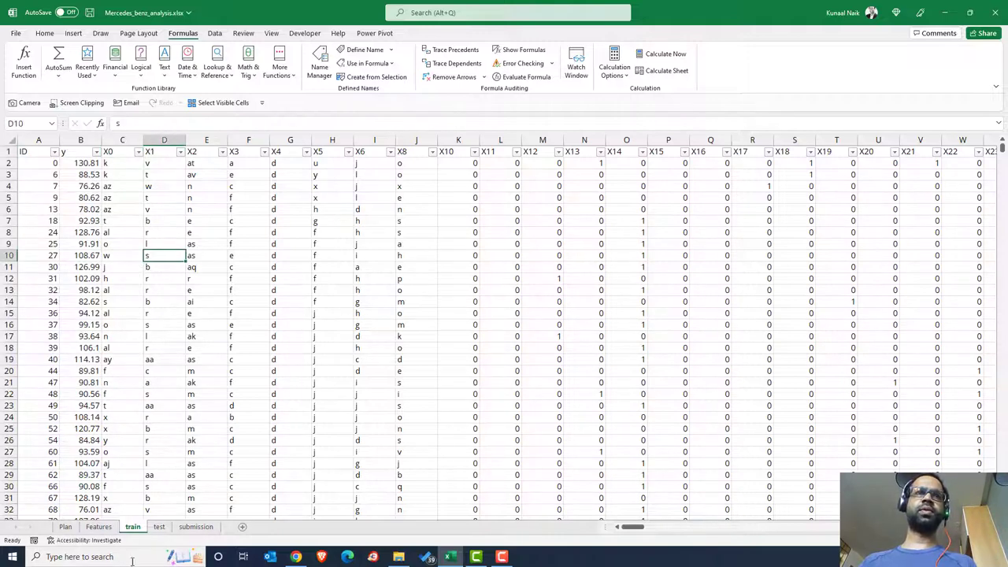
Step: Recheck the M5 Missing formula on the Features sheet, then return to the train sheet
left_click(66, 526)
left_click(101, 528)
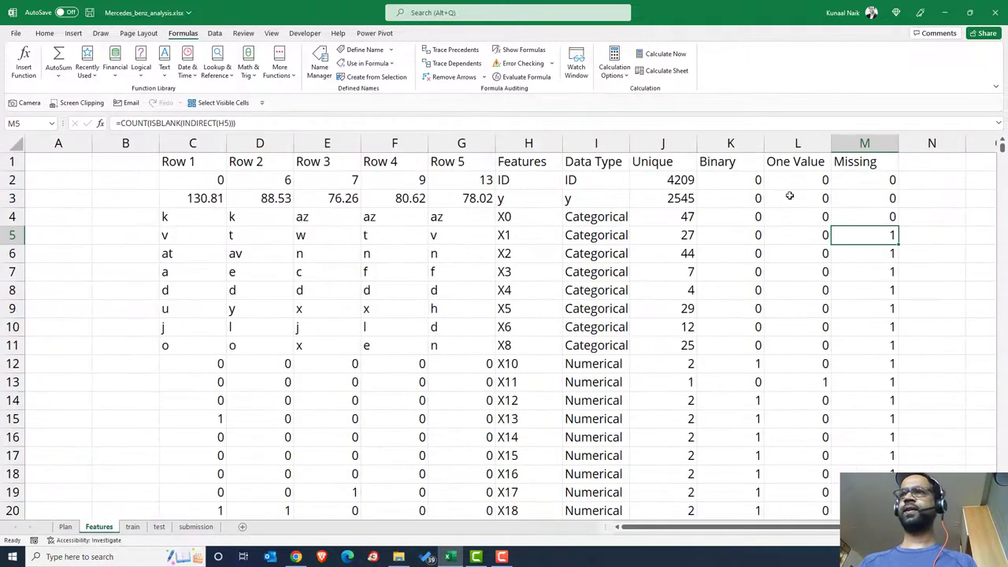
double_click(865, 235)
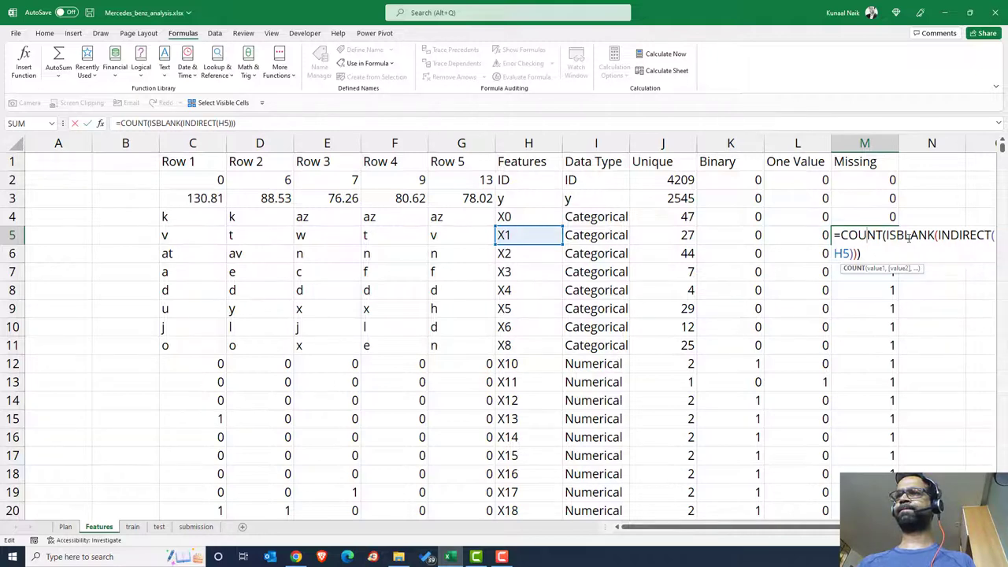
key("Escape")
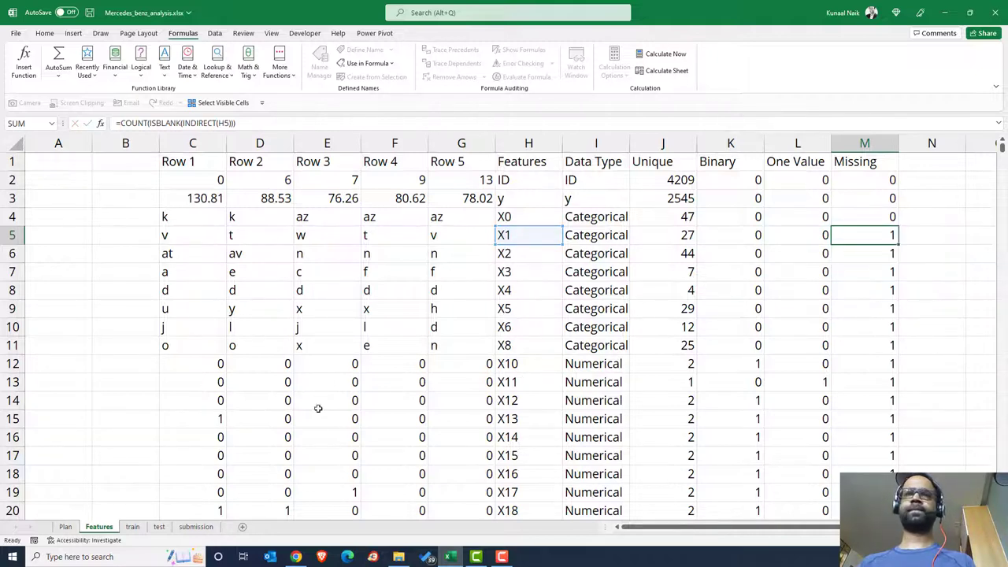
left_click(132, 526)
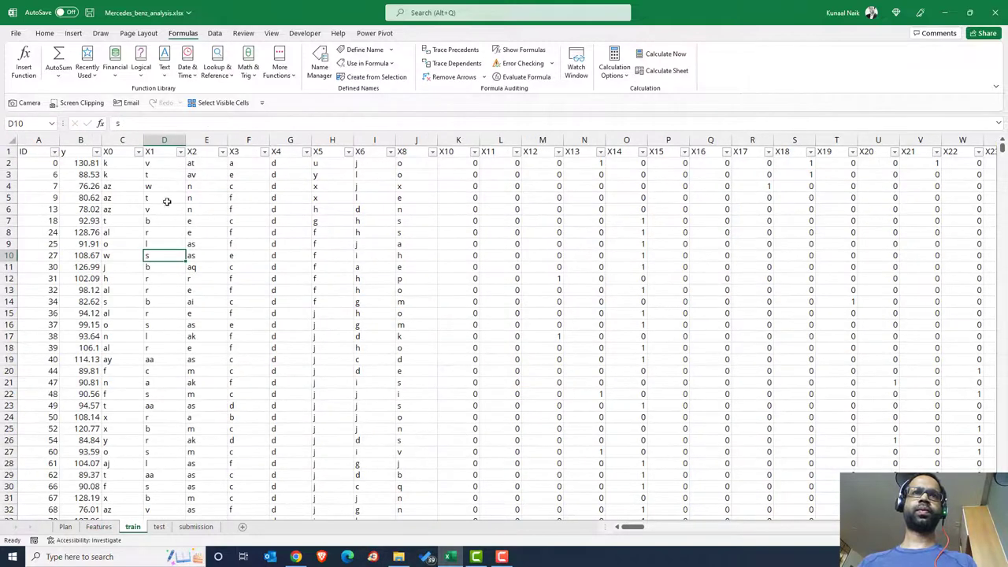
Step: Insert a helper column before X1 on the train sheet with =ISBLANK(C2) in D2
left_click(164, 139)
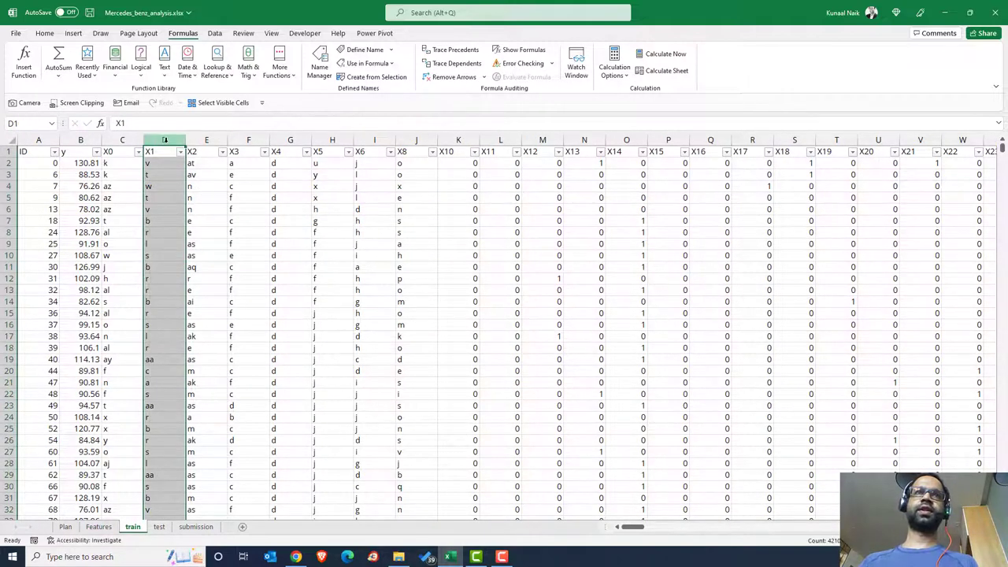
right_click(167, 148)
key("Escape")
key("ctrl+shift+plus")
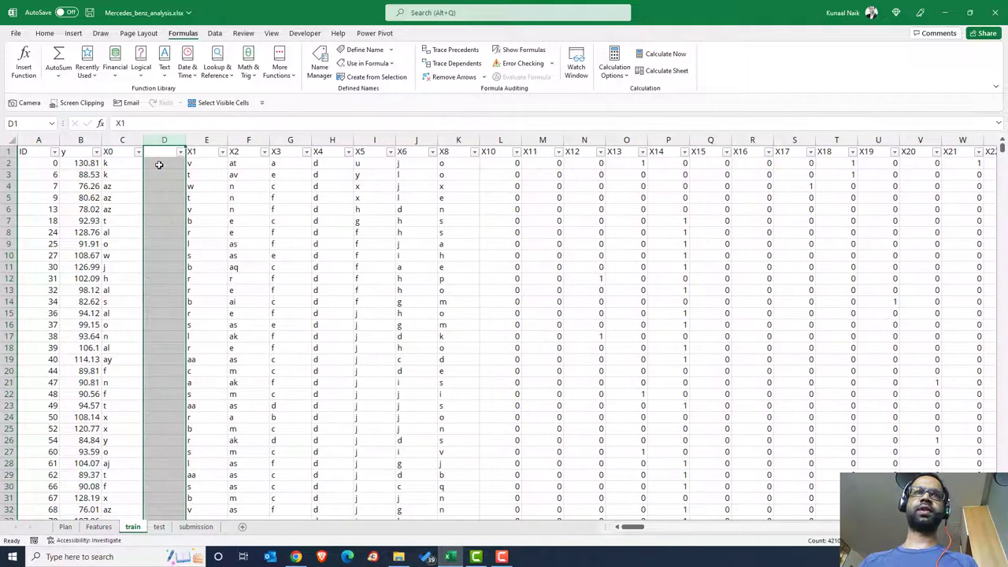
key("Down")
type("=")
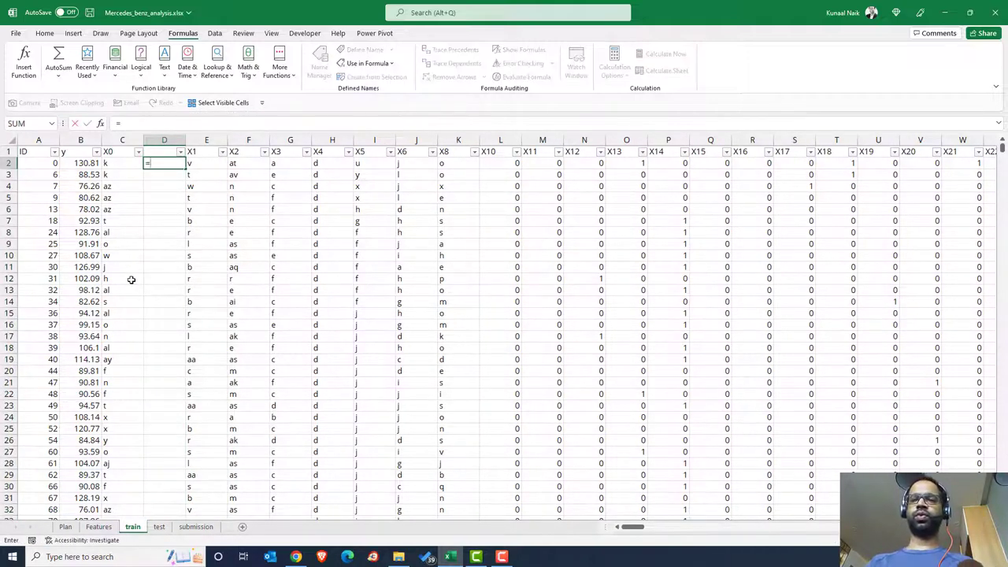
type("ISBLANK(C2)")
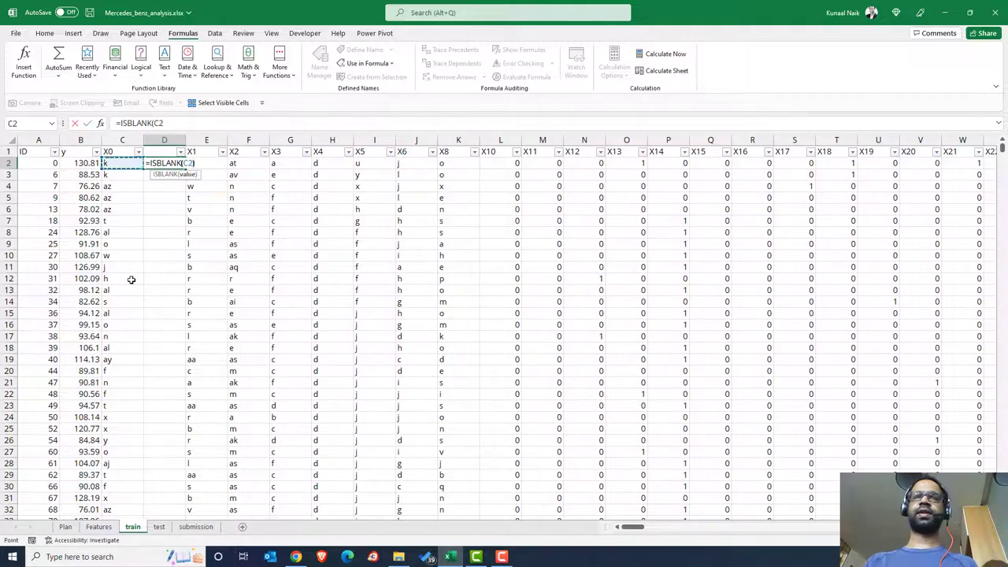
key("Return")
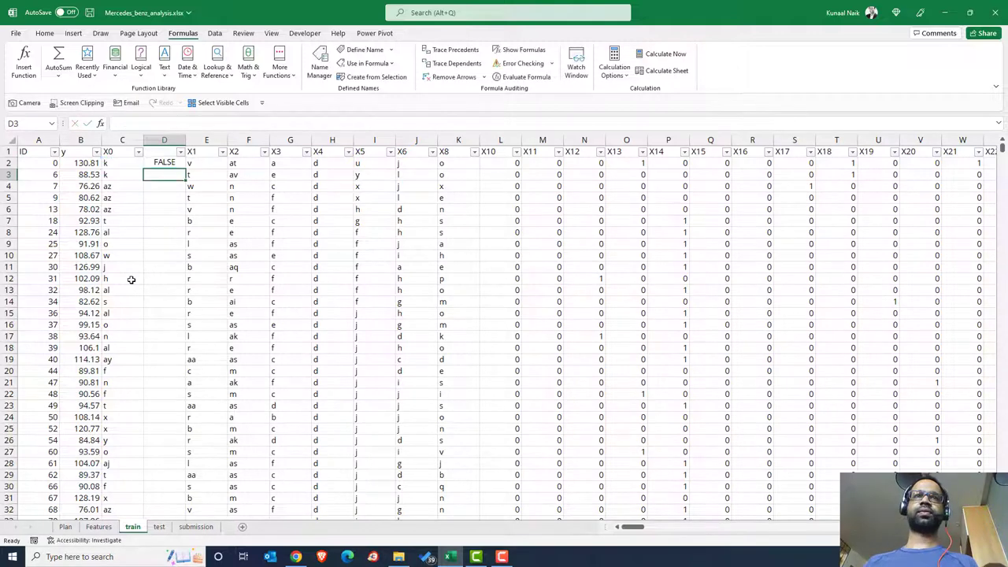
Step: Fill the blank-check formula down column D and review its values in the filter list
left_click(181, 151)
key("Escape")
left_click(173, 163)
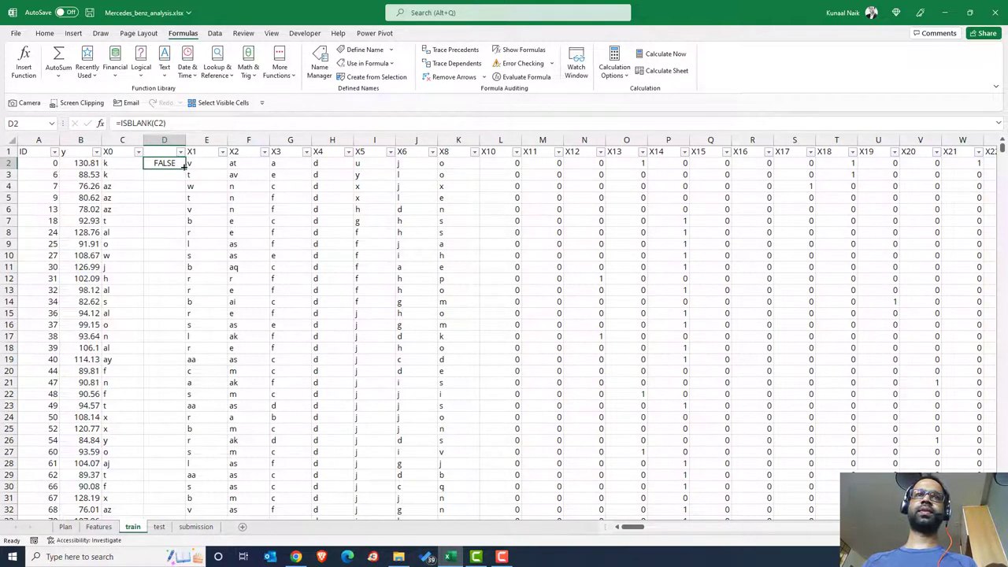
double_click(186, 168)
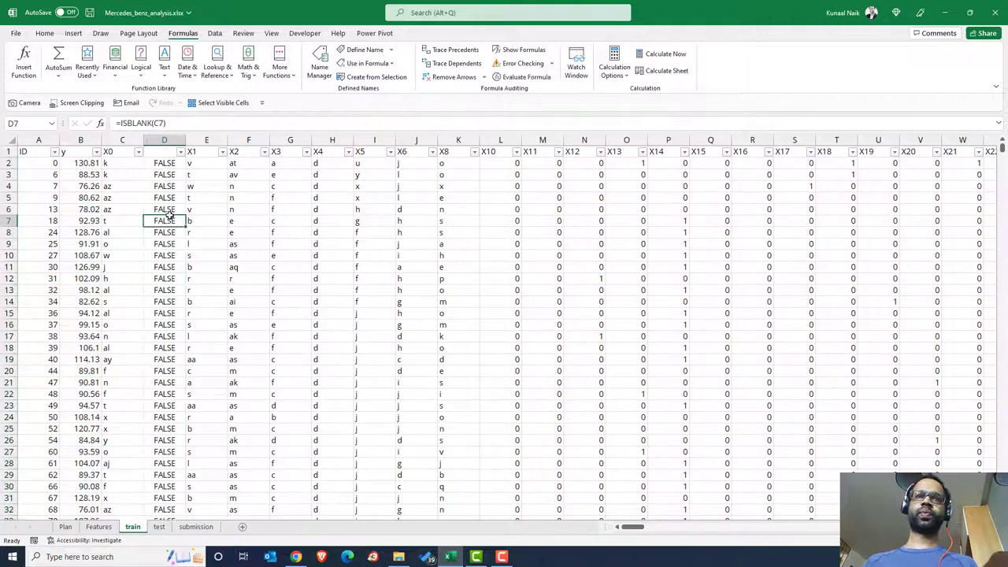
key("ctrl+Down")
key("ctrl+Up")
key("ctrl+Up")
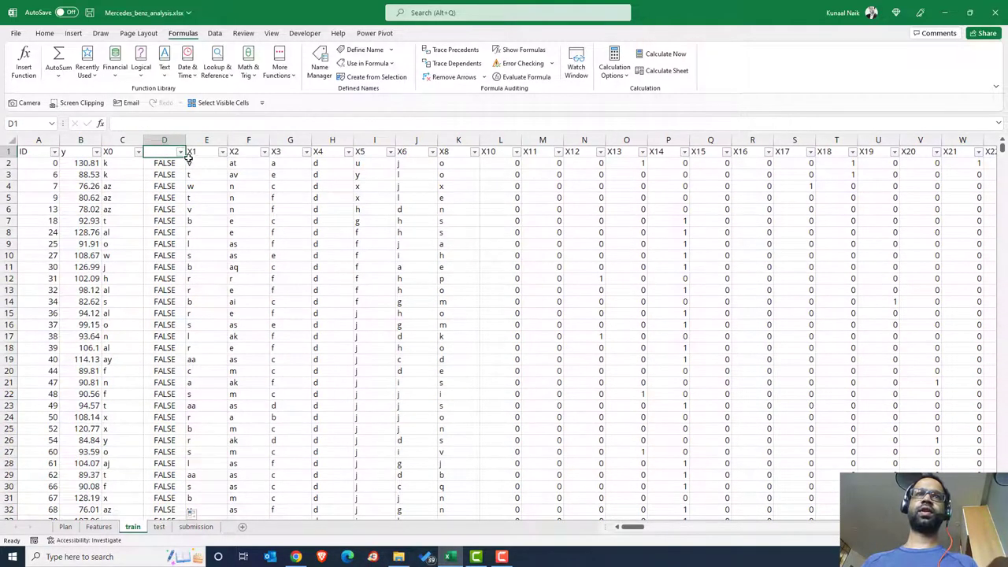
left_click(181, 152)
left_click(118, 374)
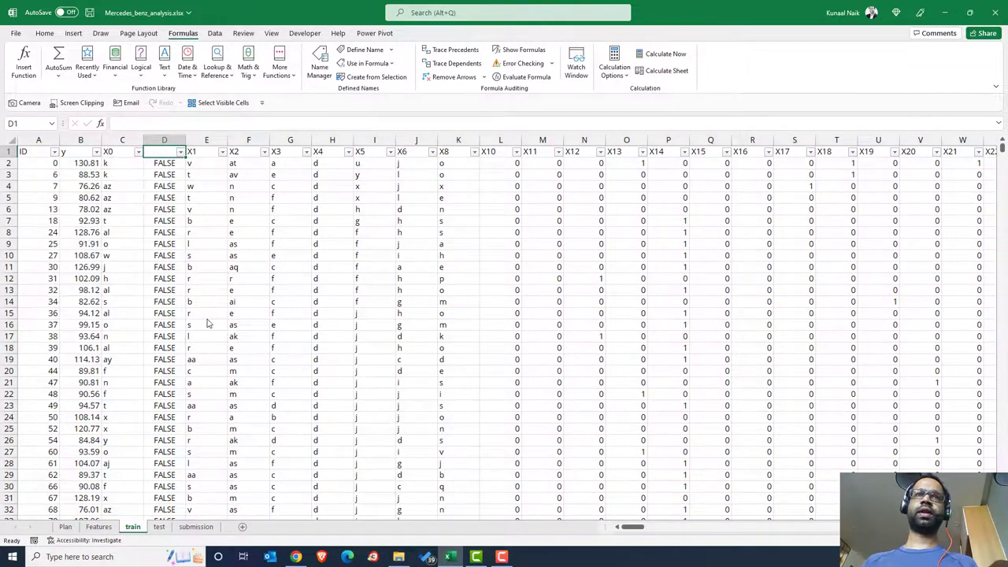
left_click_drag(167, 174, 168, 326)
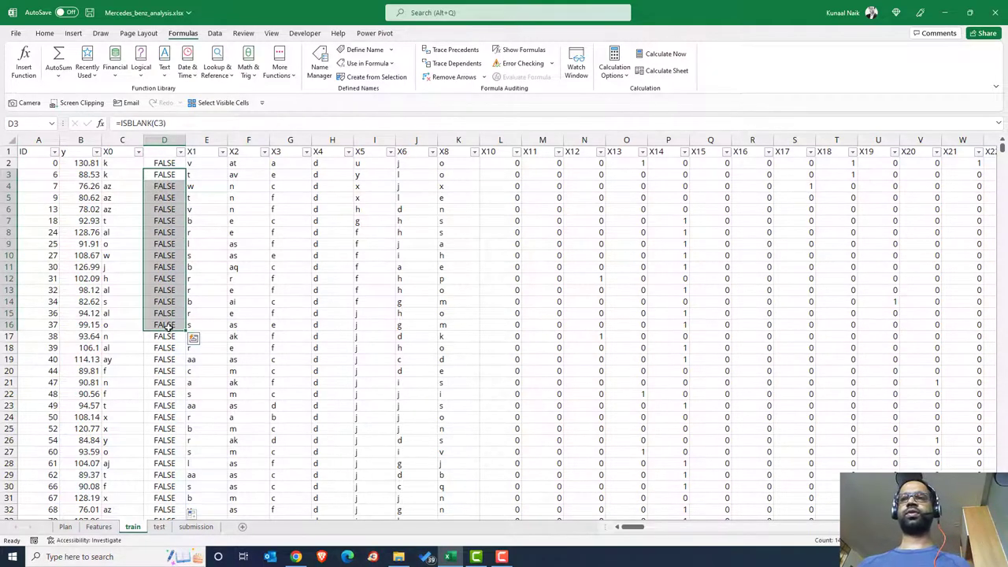
left_click(182, 152)
left_click(117, 373)
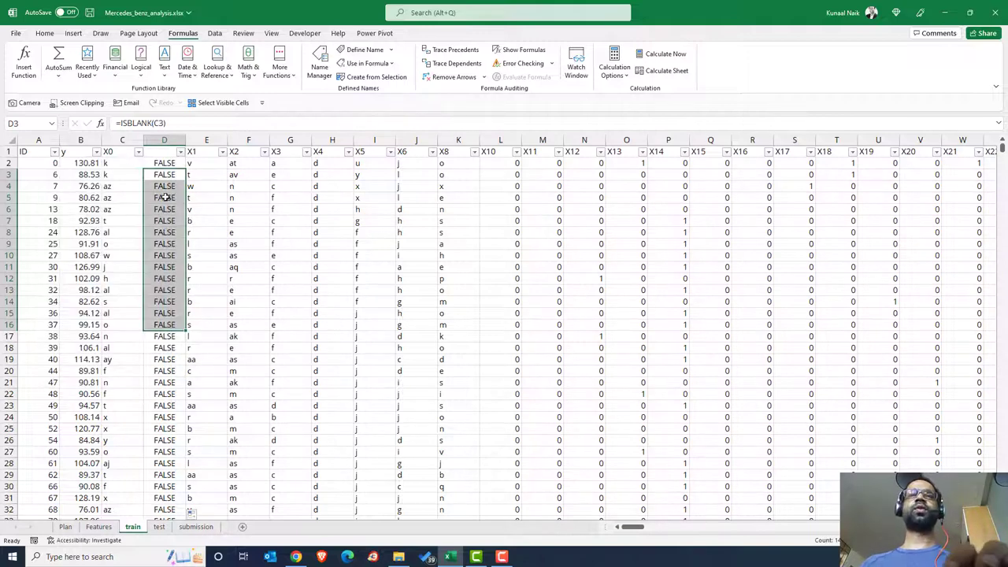
Step: Turn off header filters and count the blank-check results D2:D4210 with COUNT in D1
right_click(167, 140)
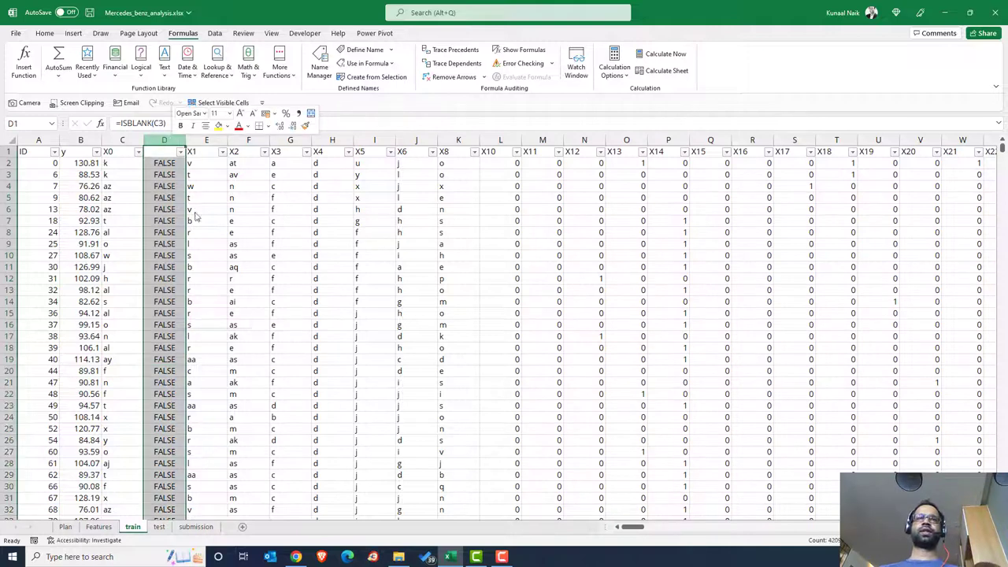
left_click(164, 140)
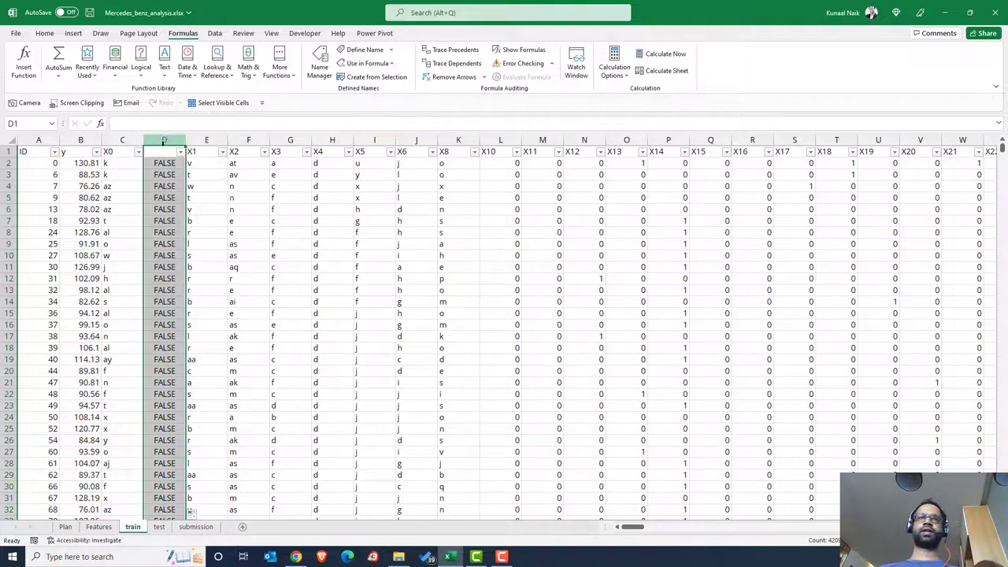
left_click(161, 152)
key("ctrl+shift+semicolon")
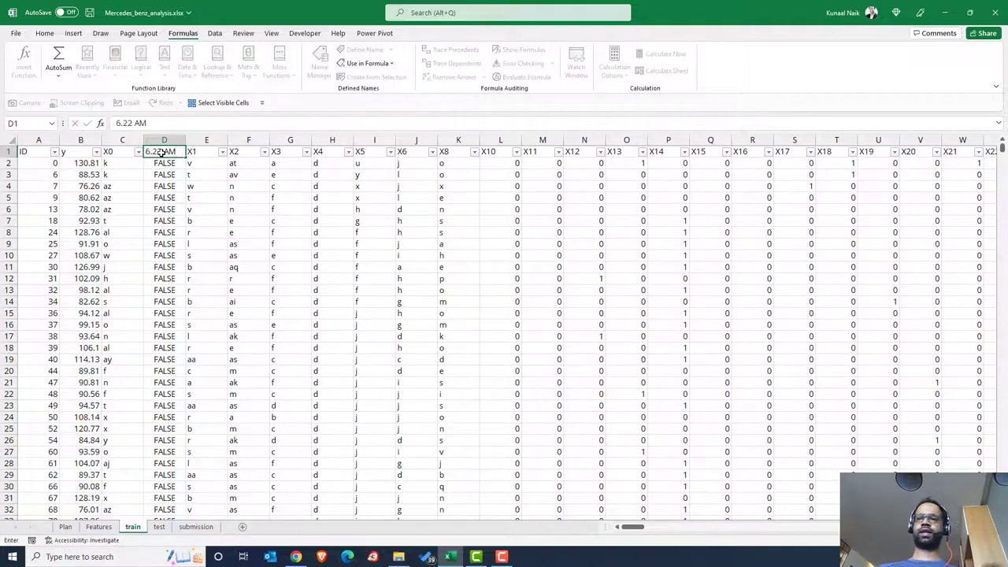
key("Escape")
key("ctrl+shift+l")
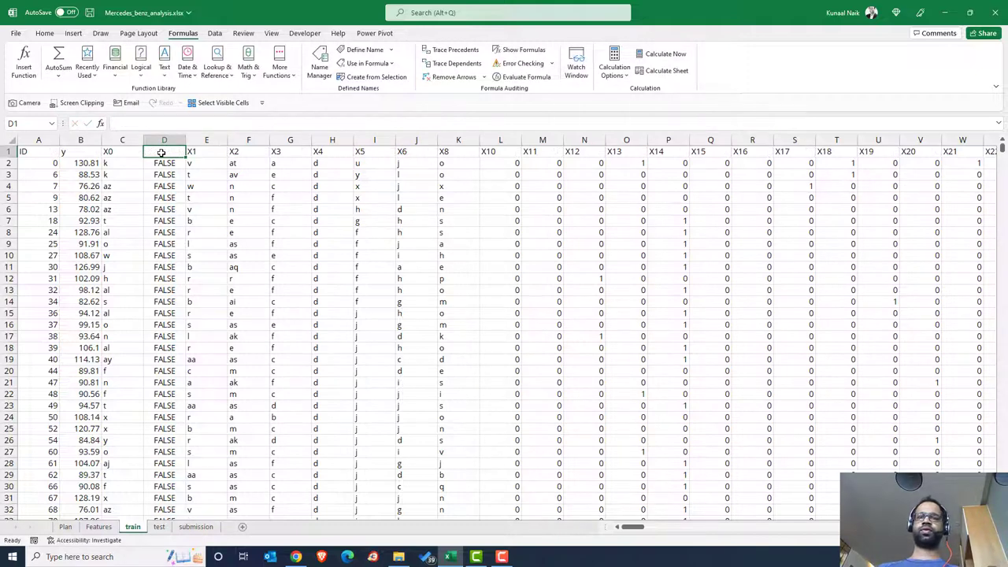
type("=coun")
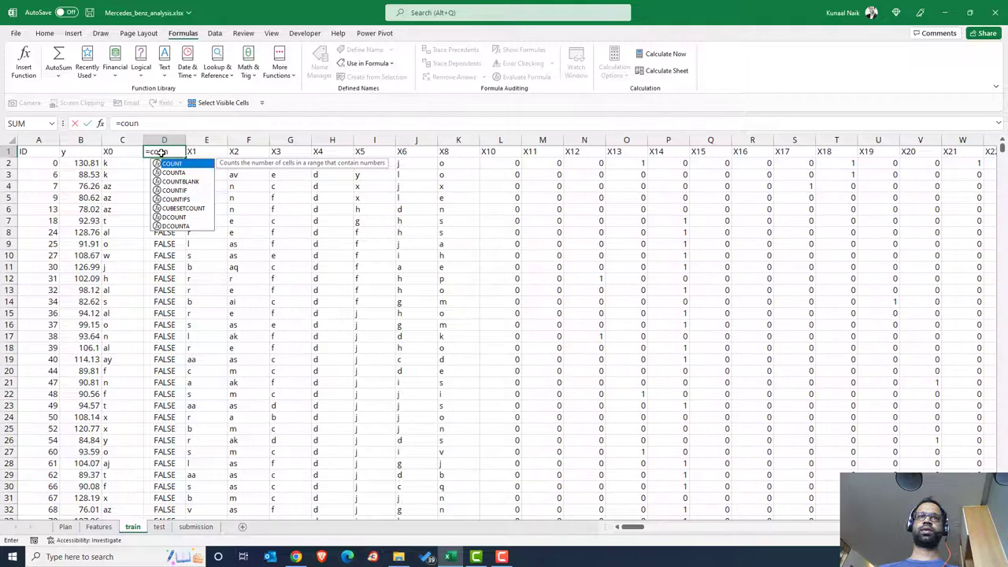
key("Tab")
key("Down")
key("ctrl+shift+Down")
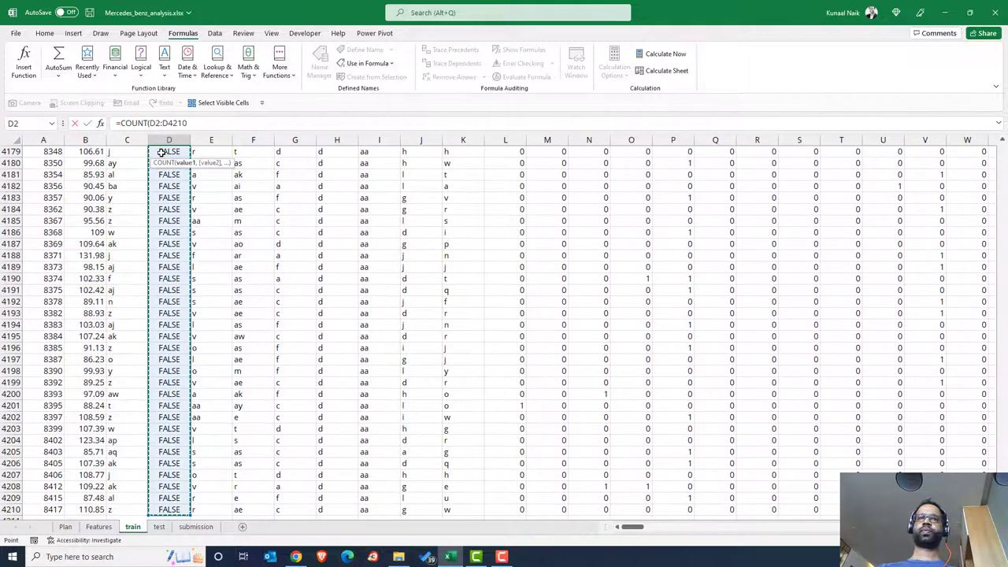
key("ctrl+Return")
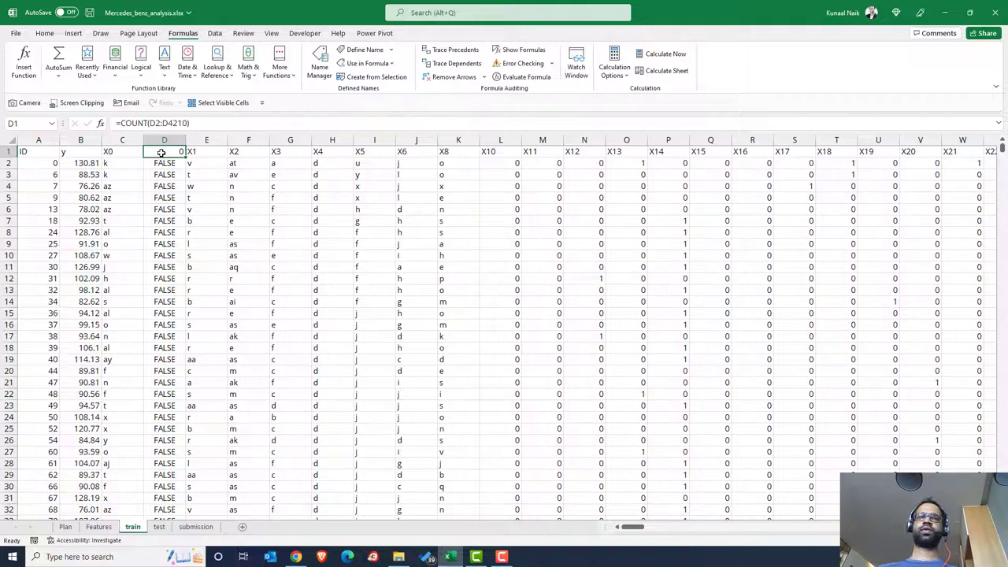
Step: Clear and delete helper column D so X1 returns to its original place
key("ctrl+shift+Down")
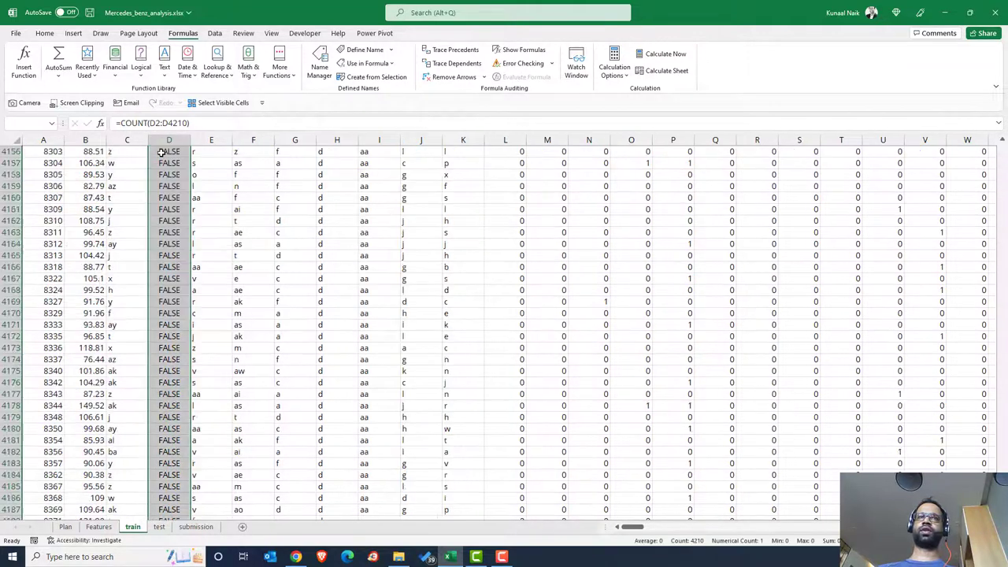
left_click(163, 140)
key("Delete")
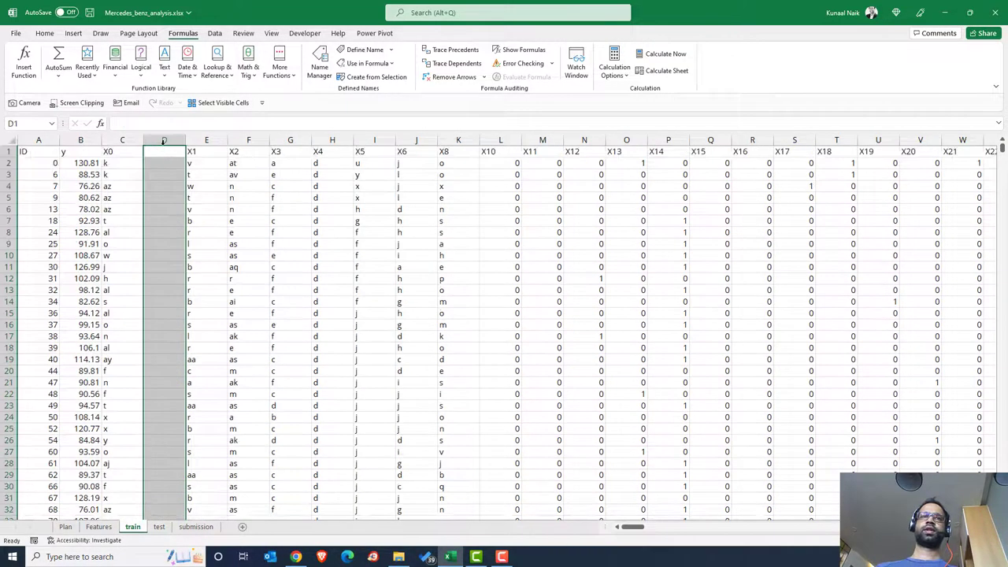
right_click(162, 144)
left_click(185, 246)
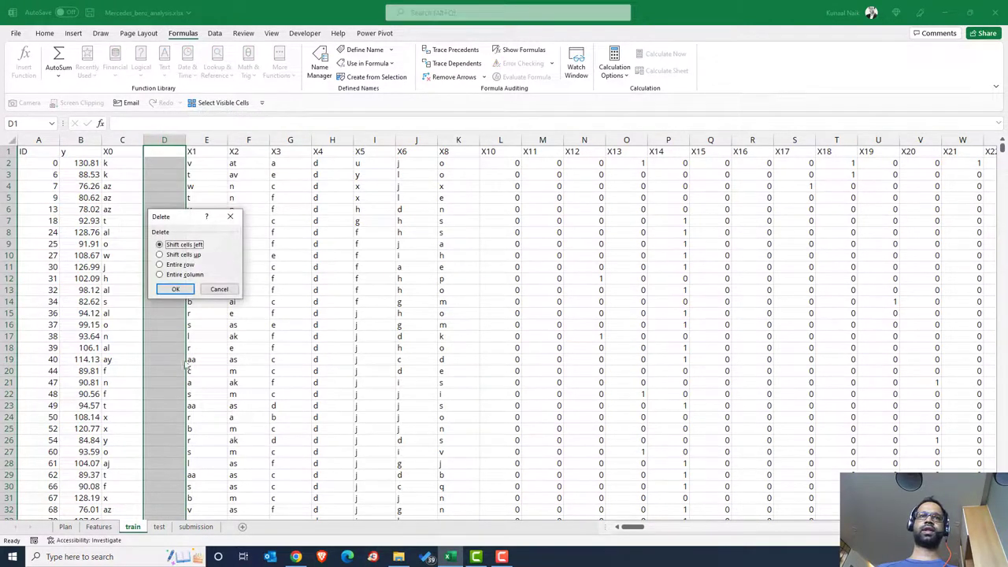
left_click(218, 289)
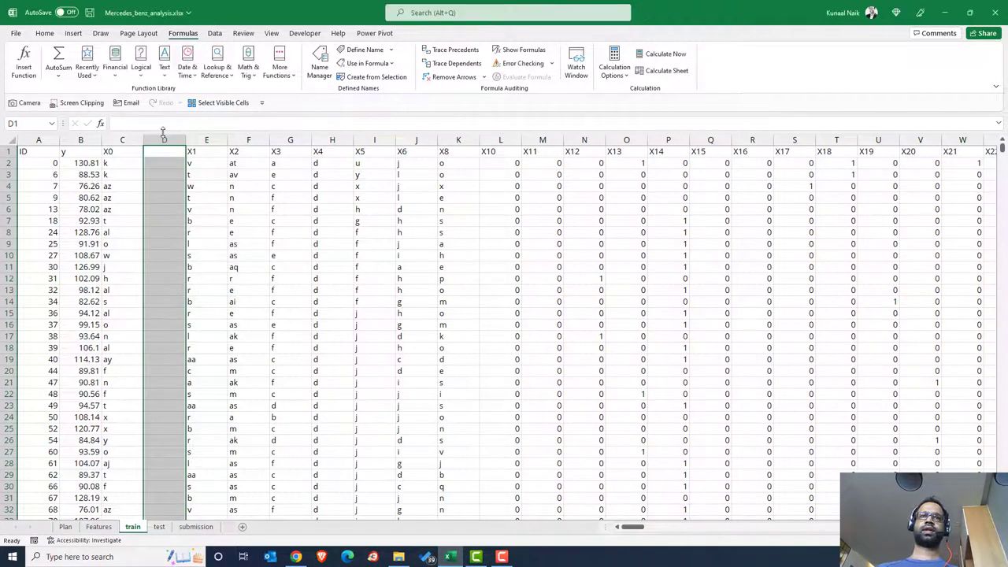
right_click(163, 140)
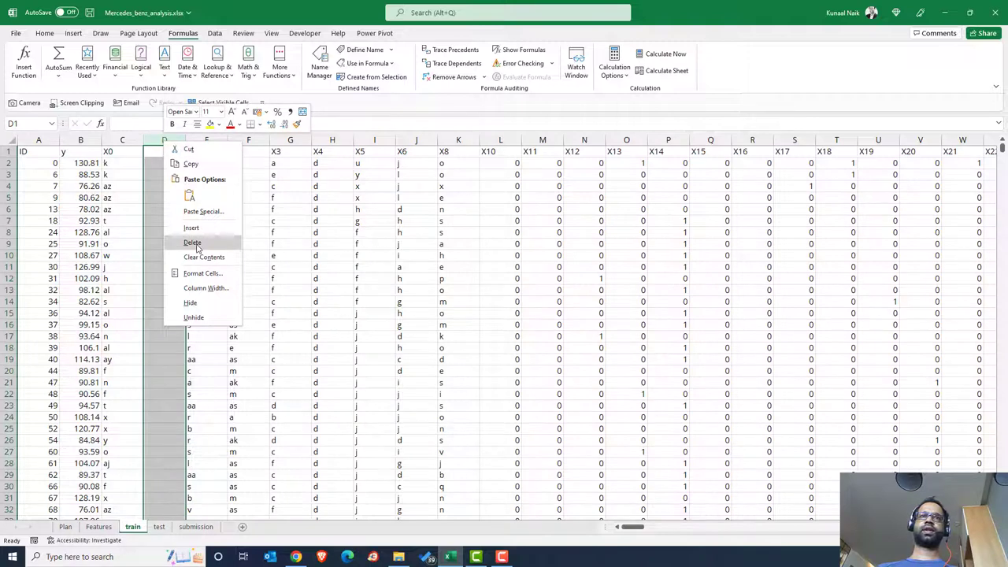
left_click(201, 243)
Step: Inspect X1's Missing count formula in M5 on the Features sheet
left_click(114, 526)
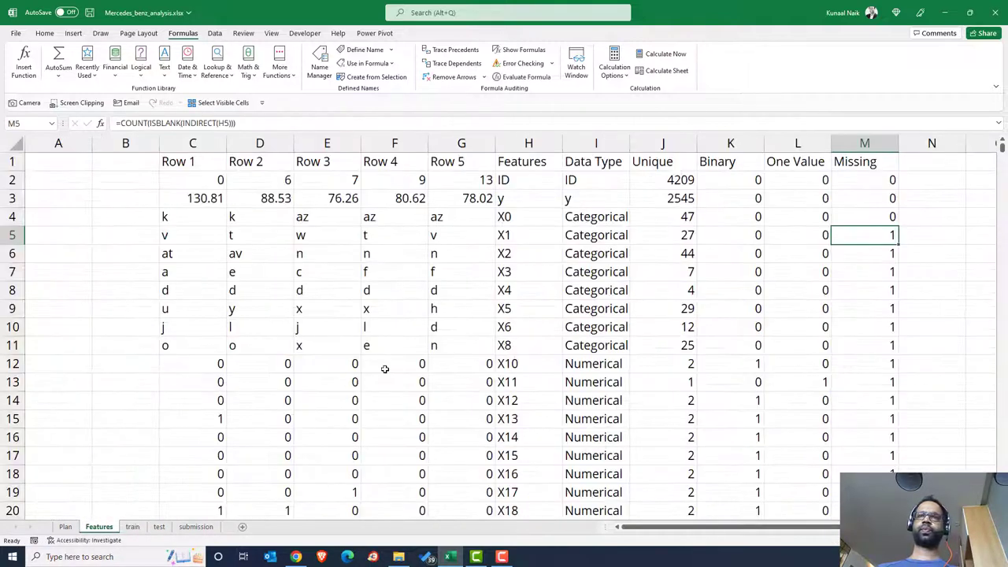
double_click(857, 235)
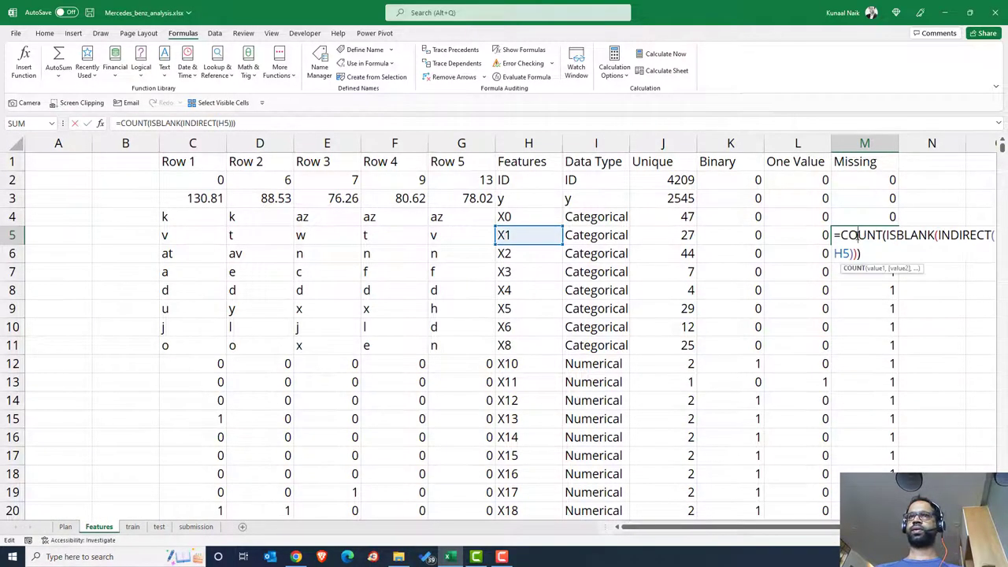
key("Escape")
left_click(941, 236)
left_click(882, 235)
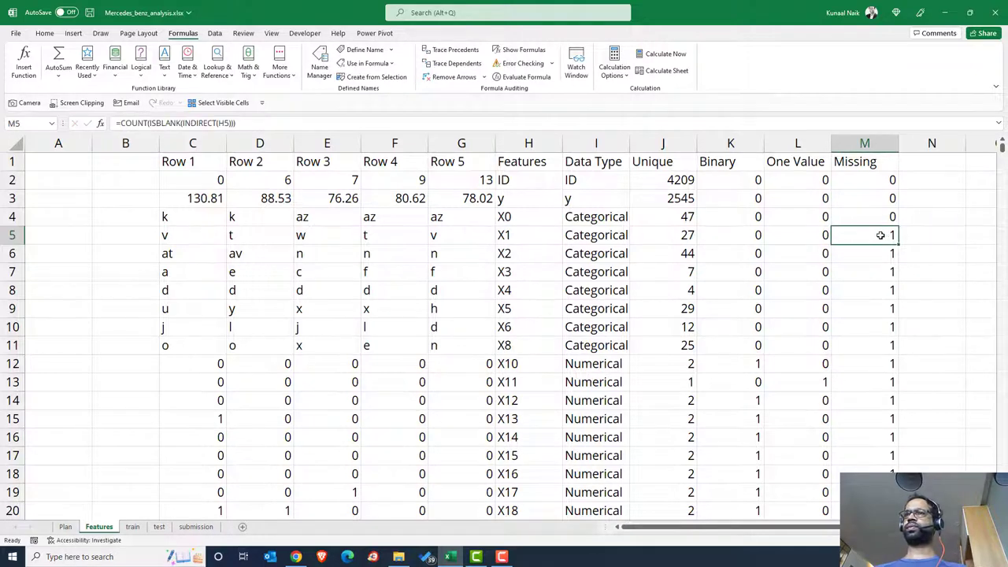
double_click(882, 234)
key("Escape")
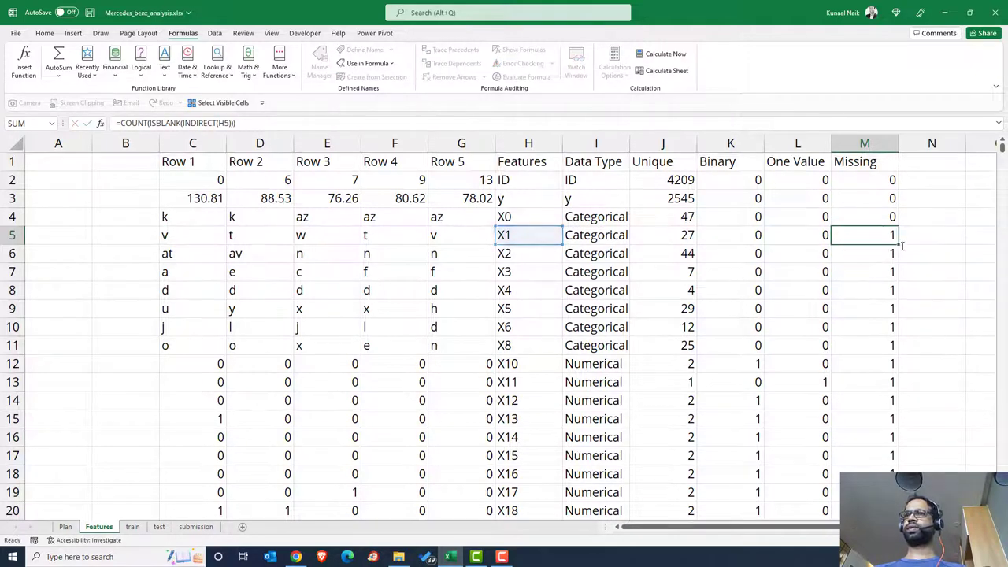
Step: Check the Missing results down the list and in its filter, confirming 0 for X0 and ID
scroll(874, 347, "down", 13)
left_click(875, 346)
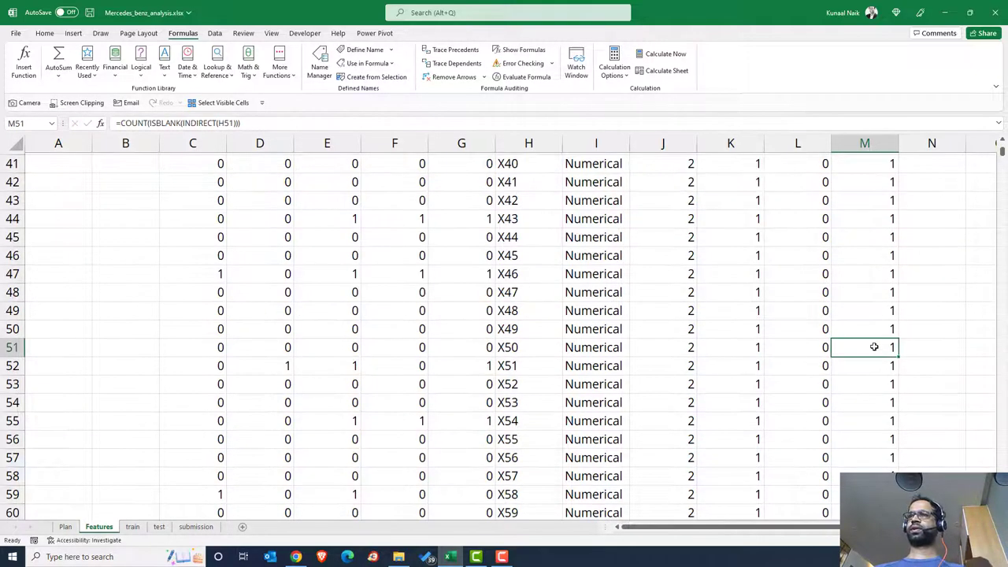
key("ctrl+Down")
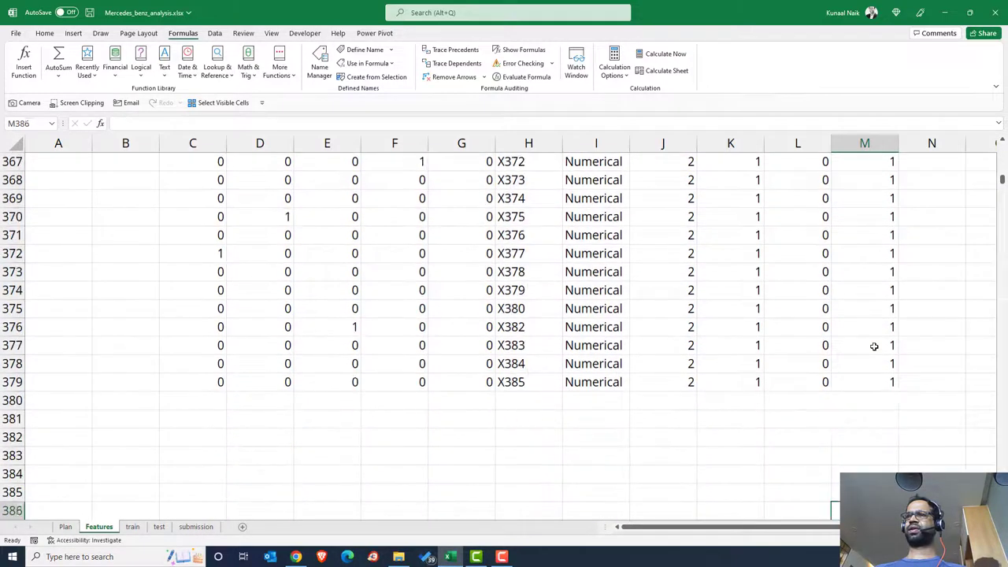
key("ctrl+Up")
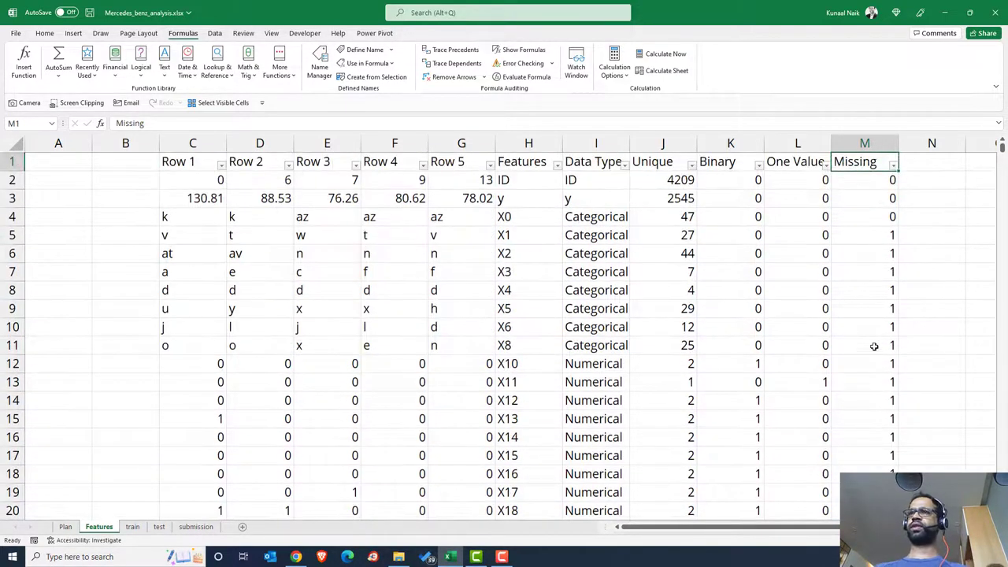
left_click(894, 165)
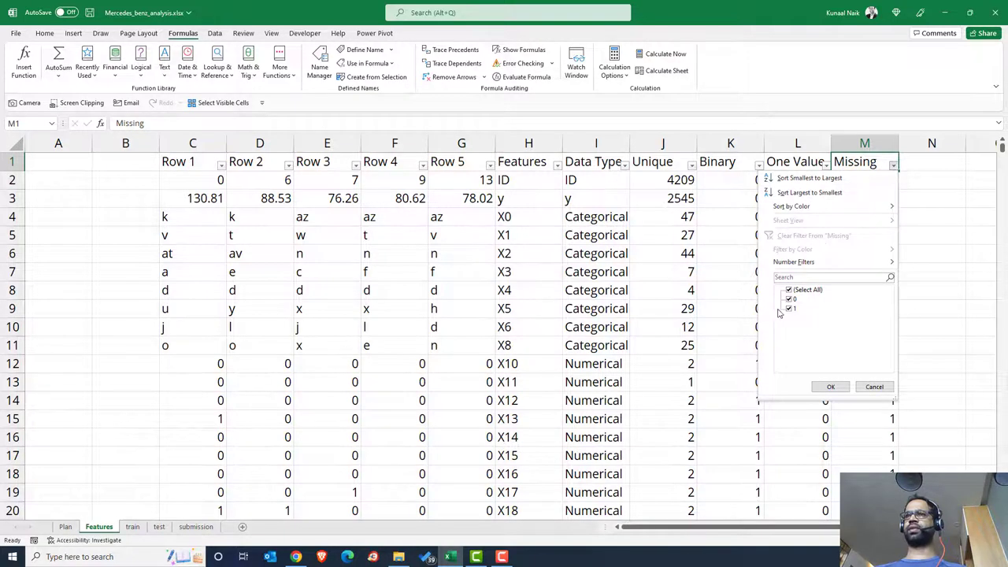
left_click(875, 387)
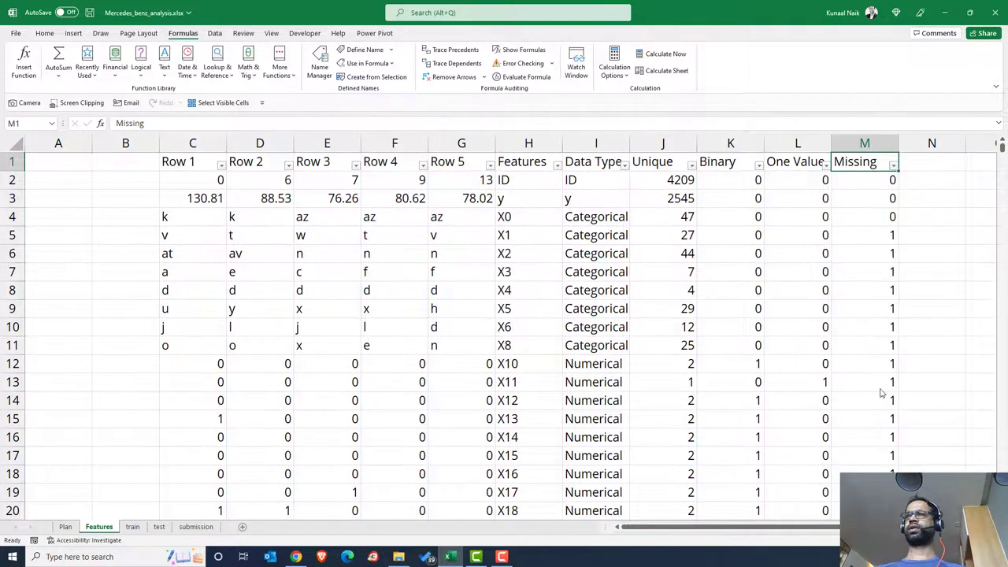
left_click(878, 225)
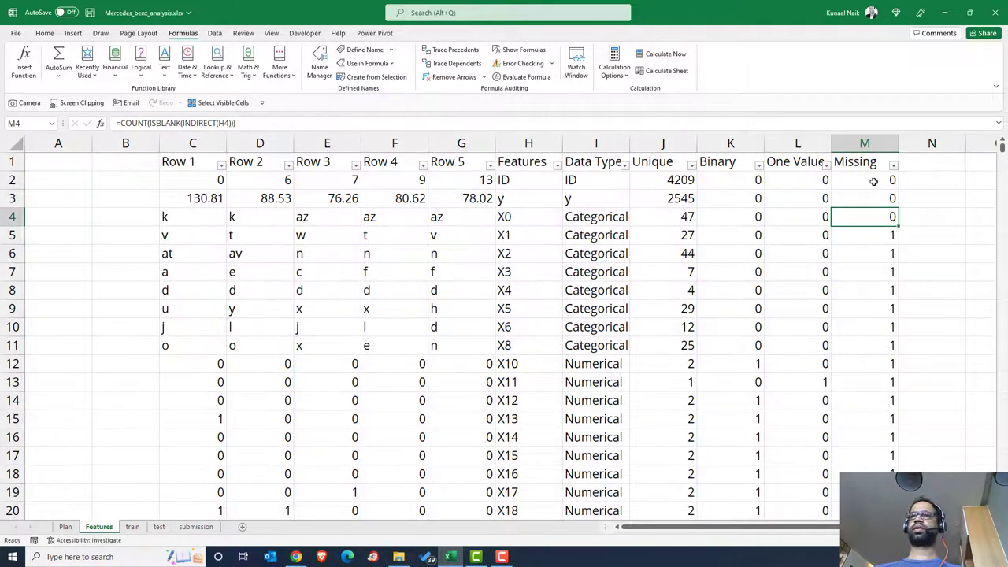
left_click(874, 180)
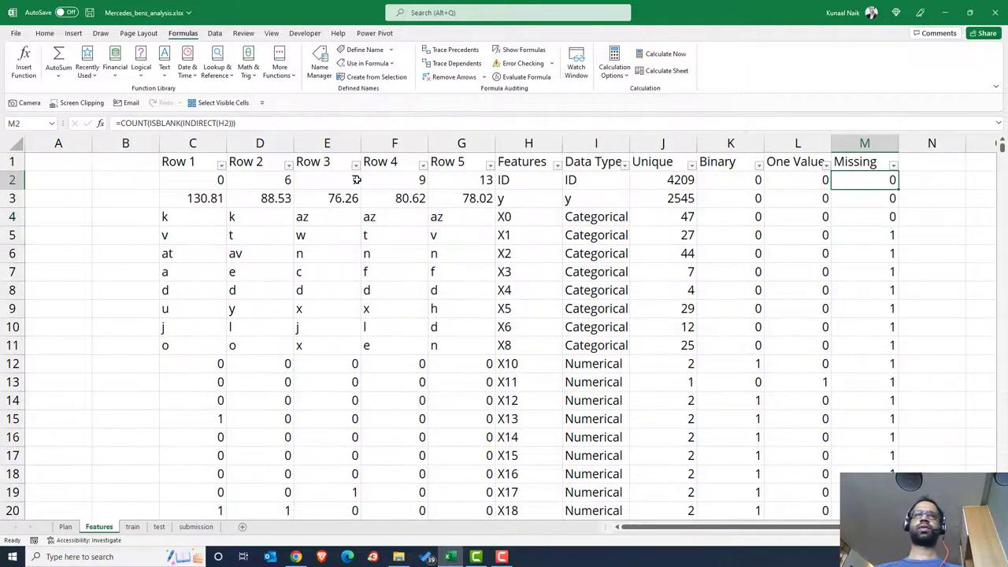
Step: Try replacing M2's COUNT(ISBLANK formula with COUNTIF, dismissing the argument errors
left_click(148, 124)
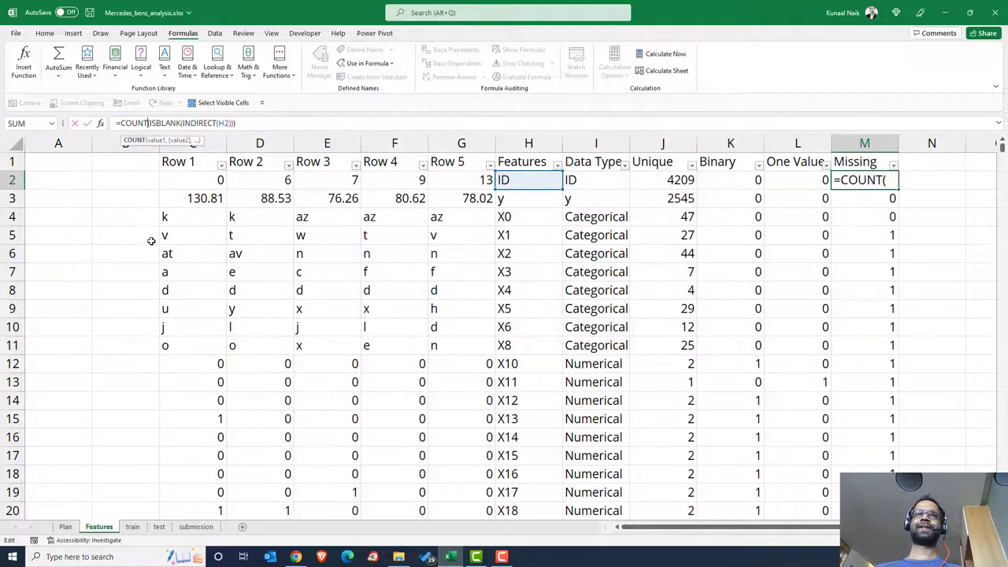
key("ctrl+Return")
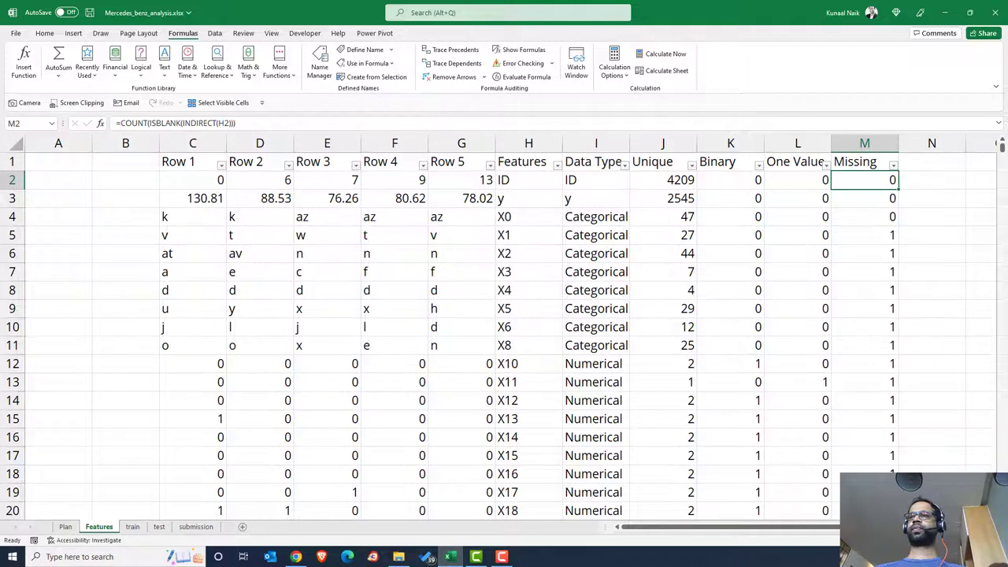
double_click(872, 183)
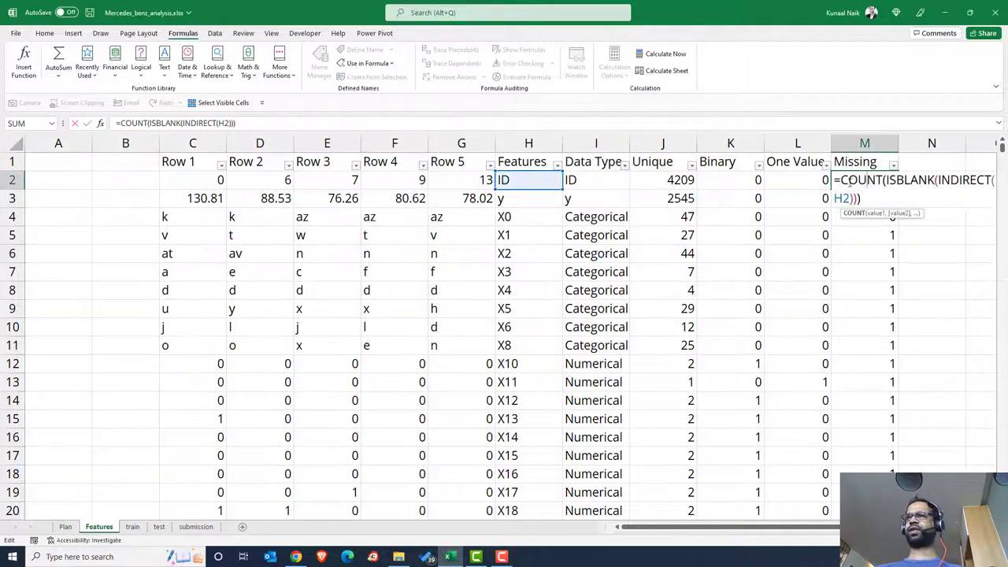
left_click_drag(843, 180, 936, 181)
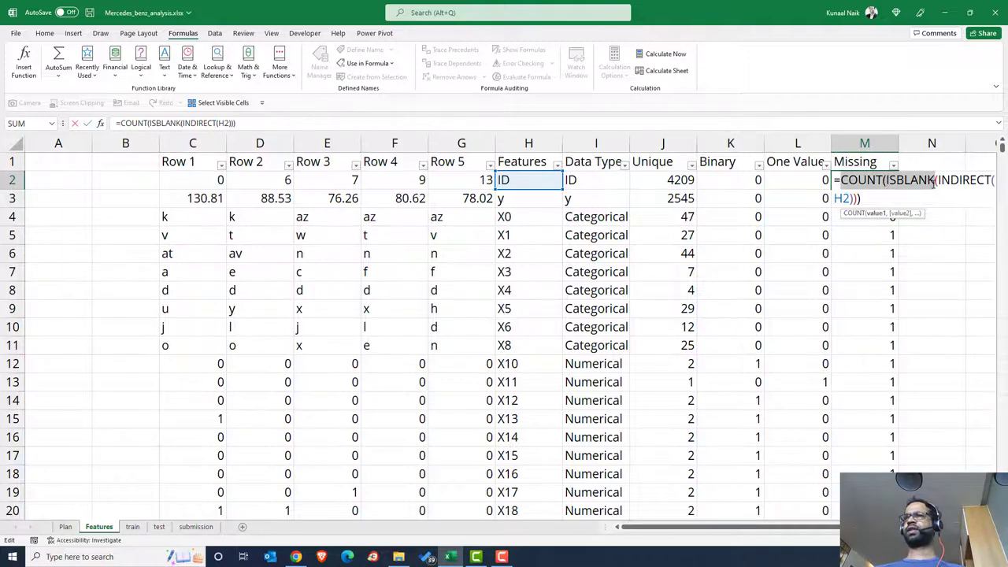
key("BackSpace")
type("countif")
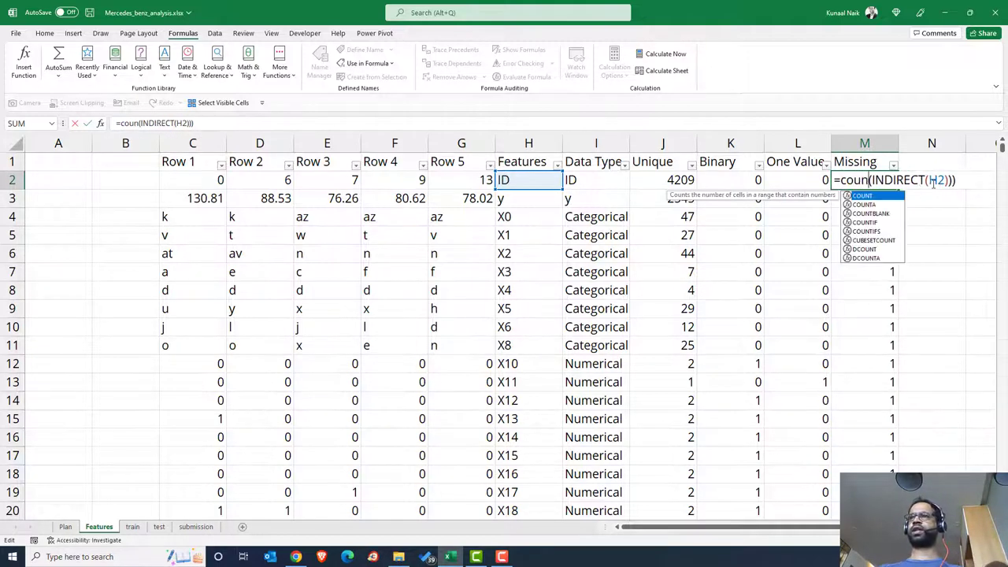
key("Return")
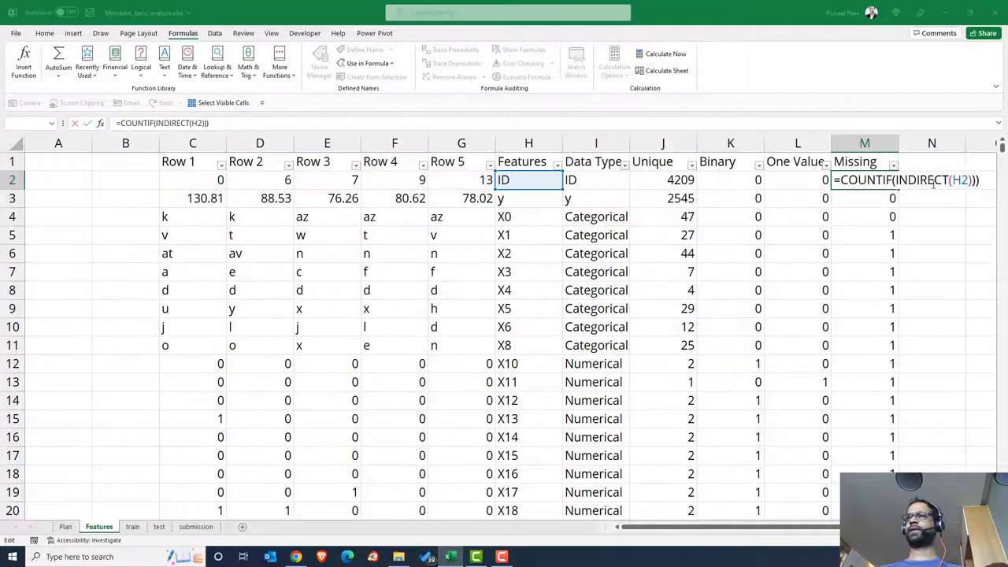
key("Return")
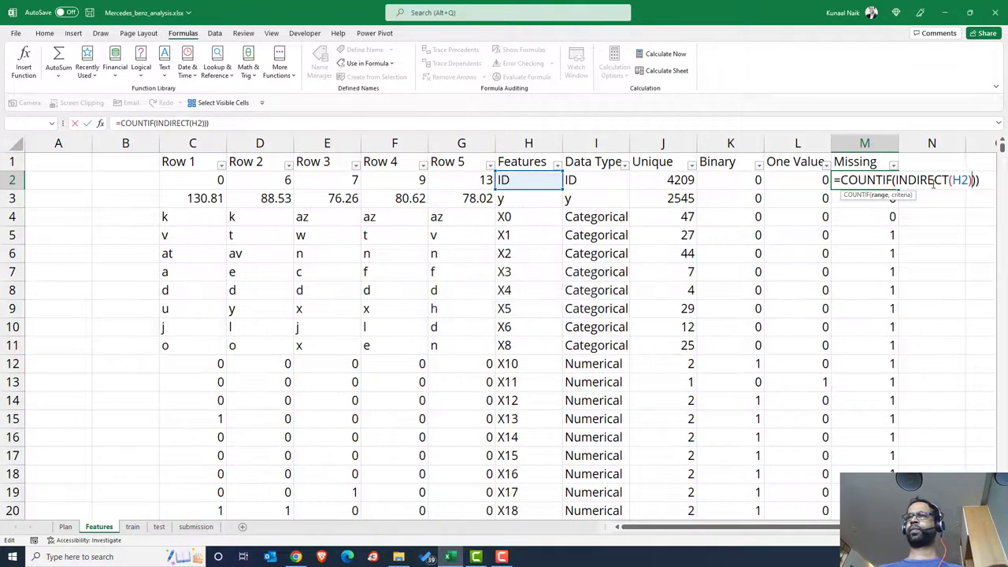
key("Return")
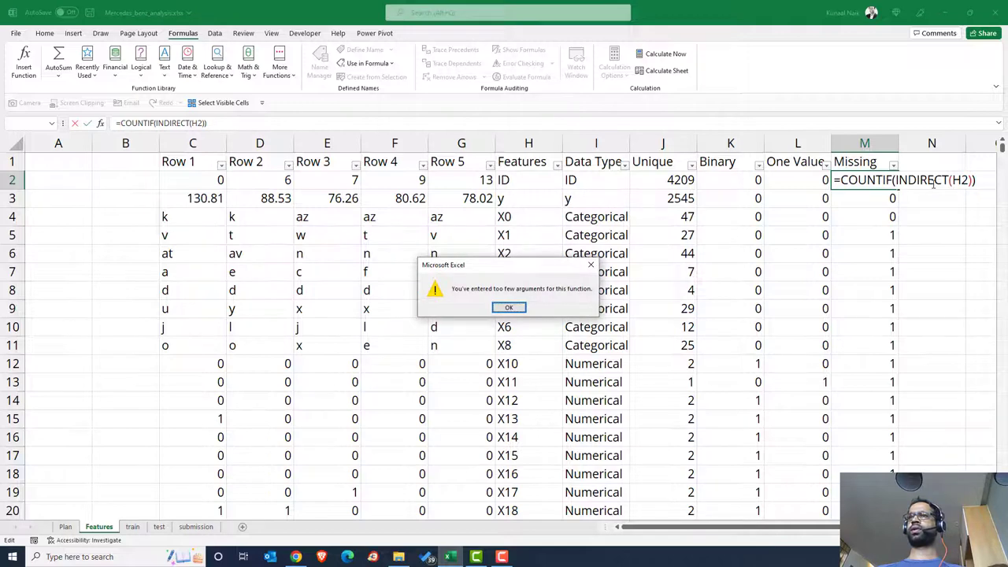
key("Return")
Step: Correct M2 to =COUNTBLANK(INDIRECT(H2)) and commit it
key("BackSpace")
key("Return")
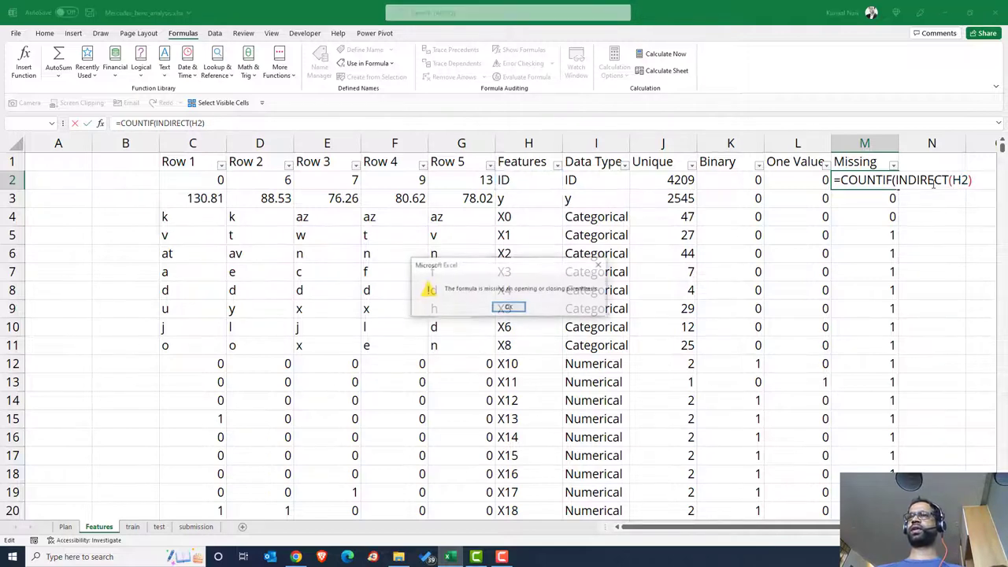
key("Return")
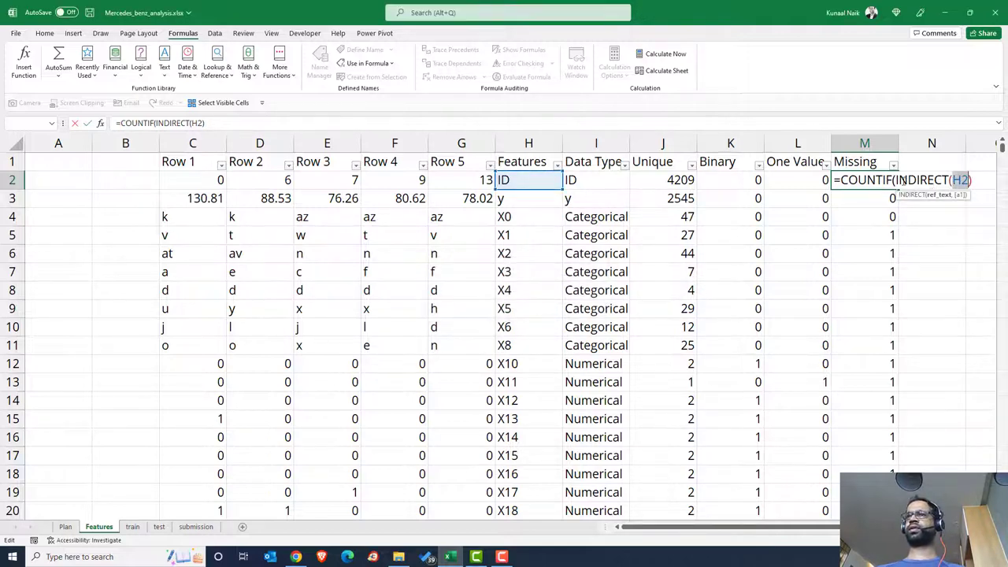
left_click(891, 180)
key("BackSpace")
key("BackSpace")
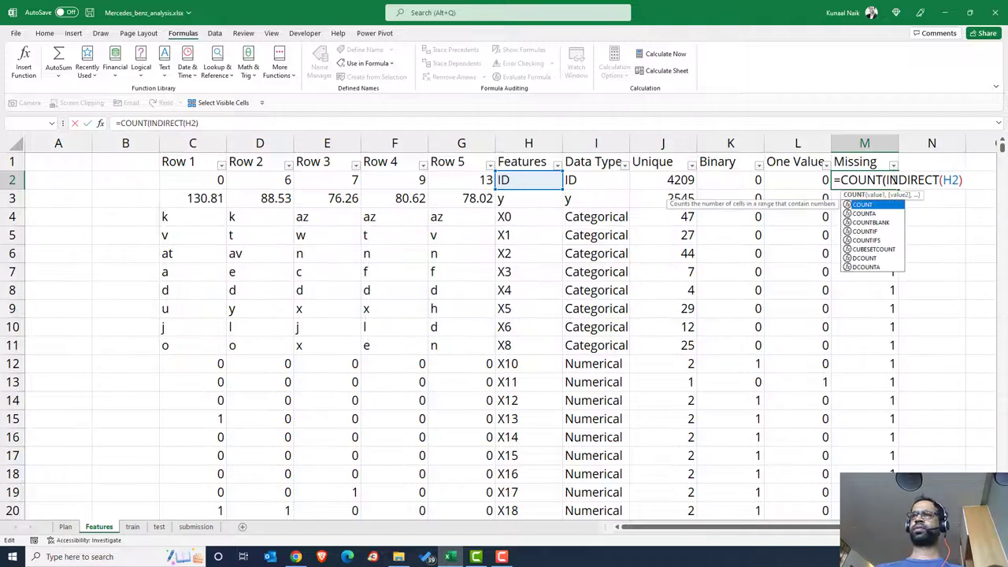
type("BLANK")
key("Tab")
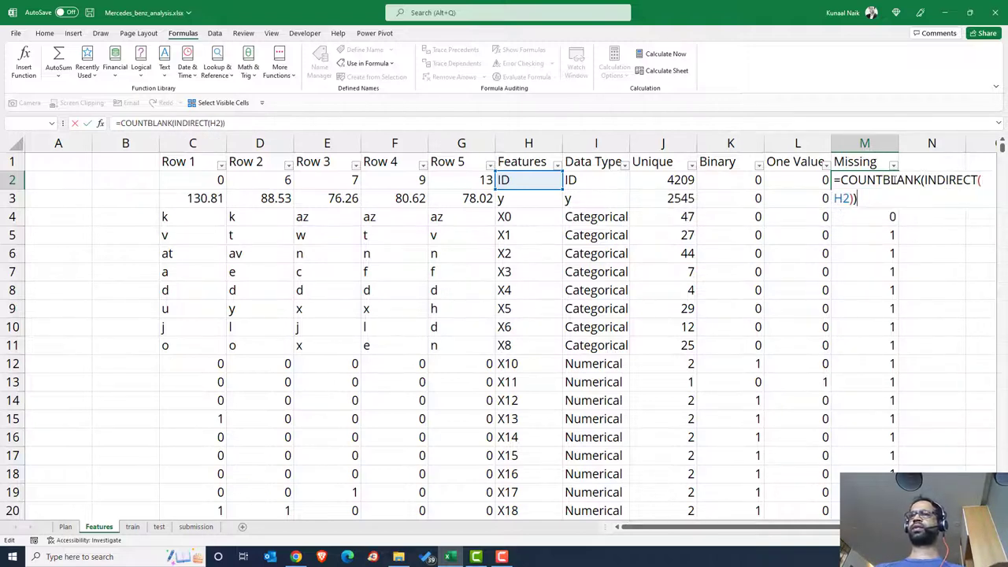
key("Return")
Step: Copy M2's formula down the Missing column and check the X3 and X1 results
left_click(892, 181)
double_click(898, 188)
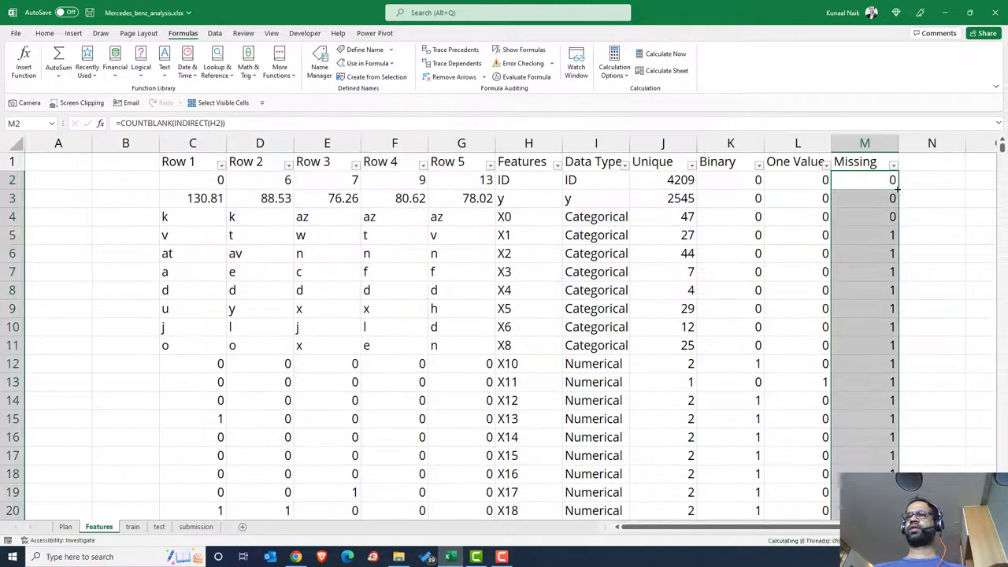
left_click(864, 266)
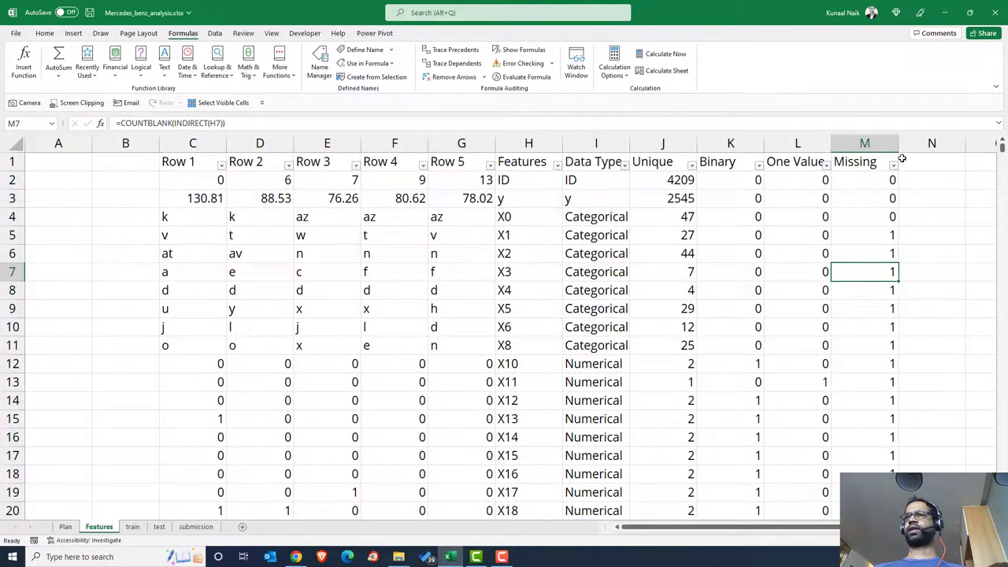
double_click(857, 235)
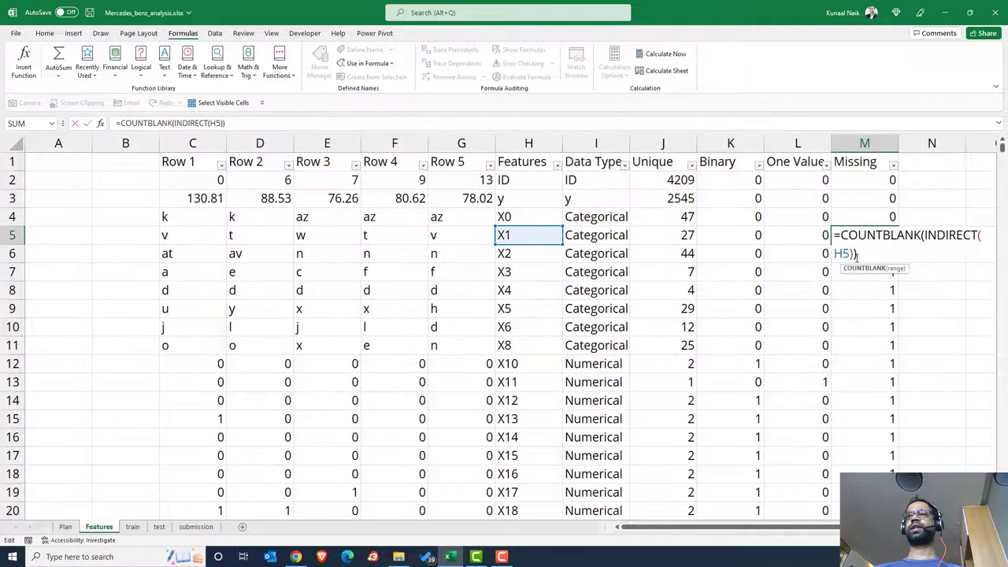
key("Escape")
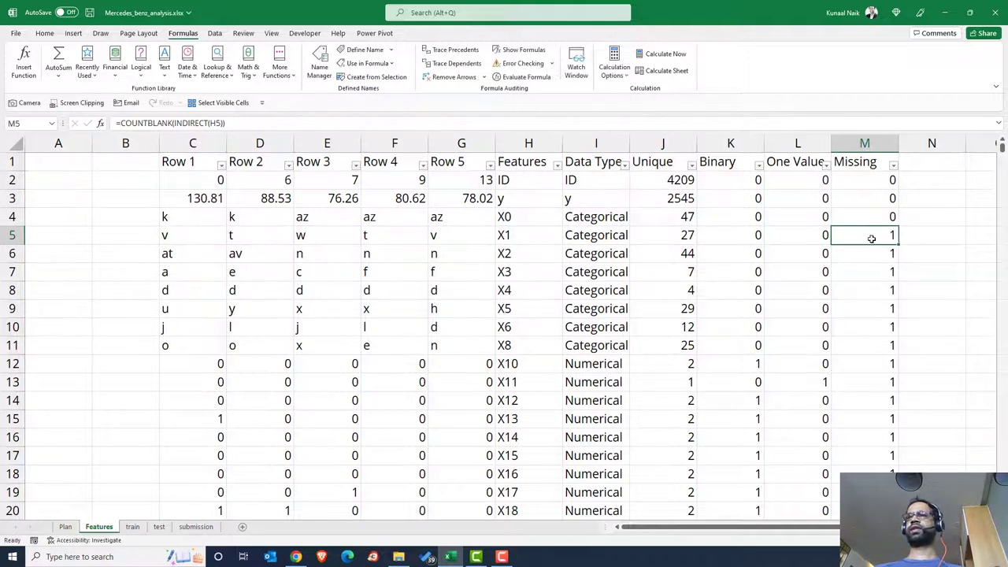
double_click(872, 238)
key("Escape")
left_click(951, 184)
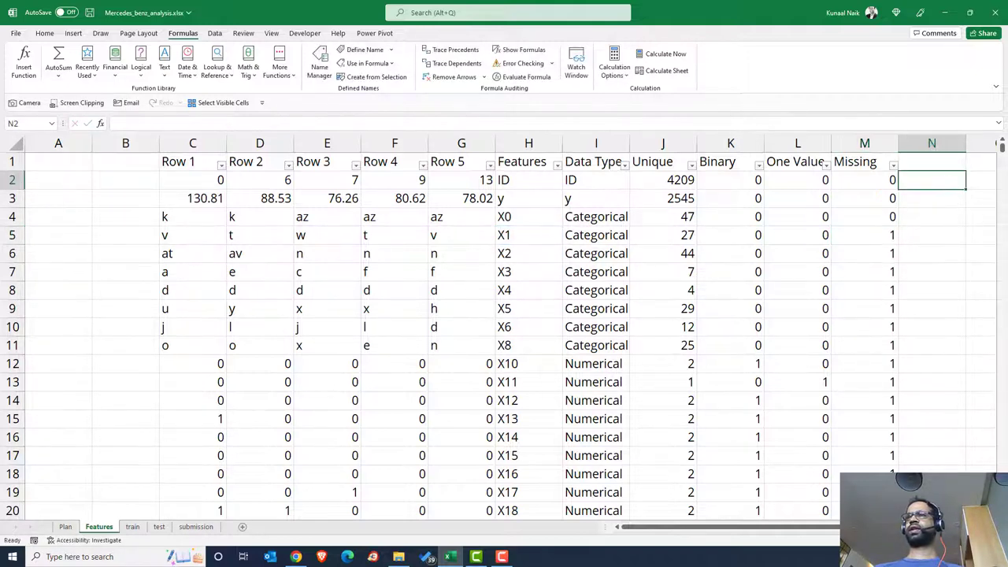
key("Right")
key("Right")
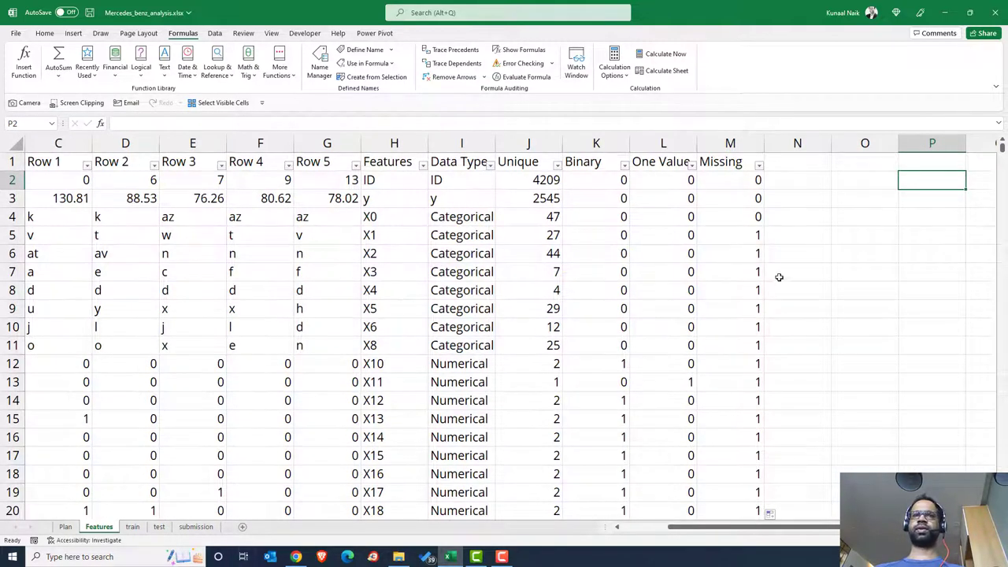
left_click(867, 189)
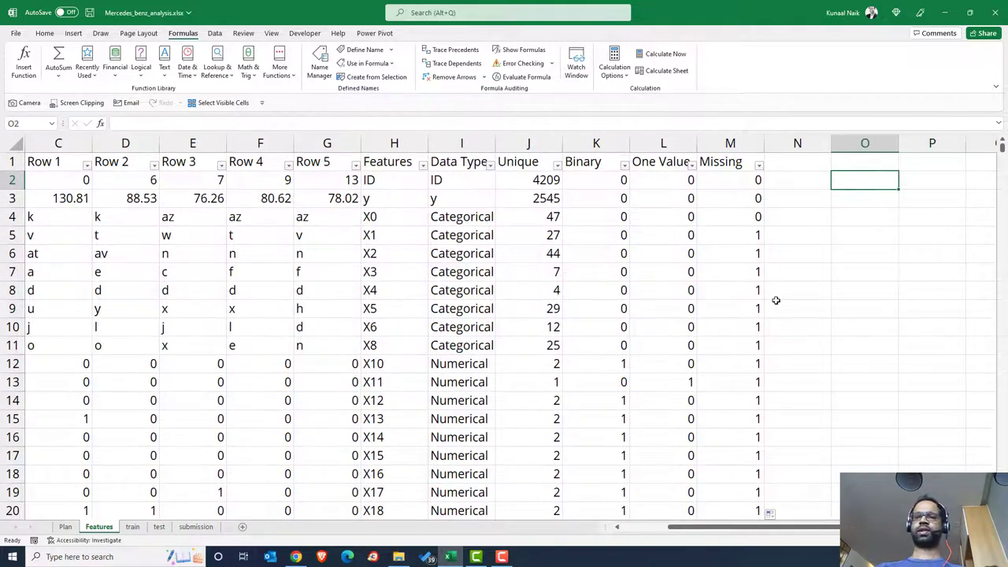
type("=")
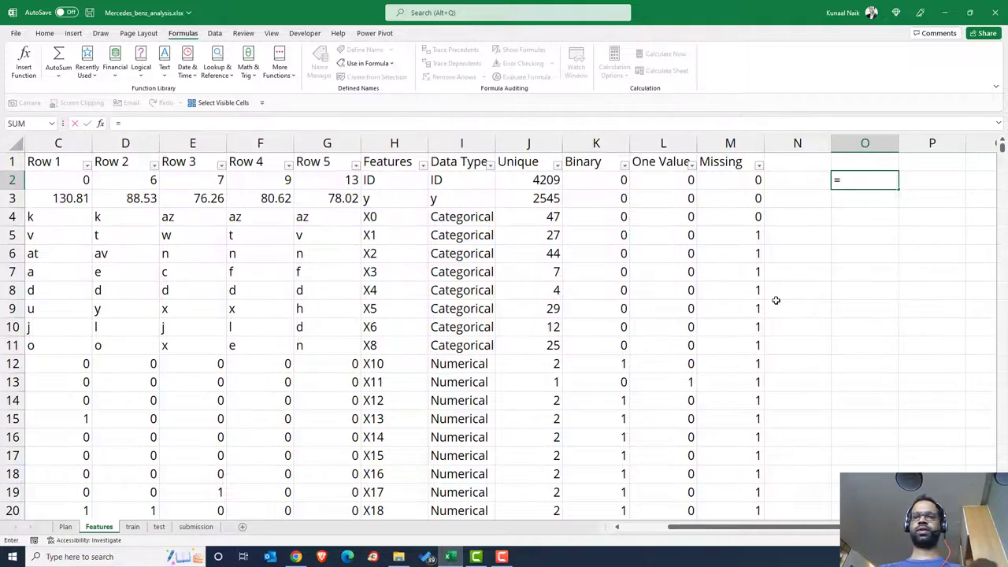
type("x")
key("BackSpace")
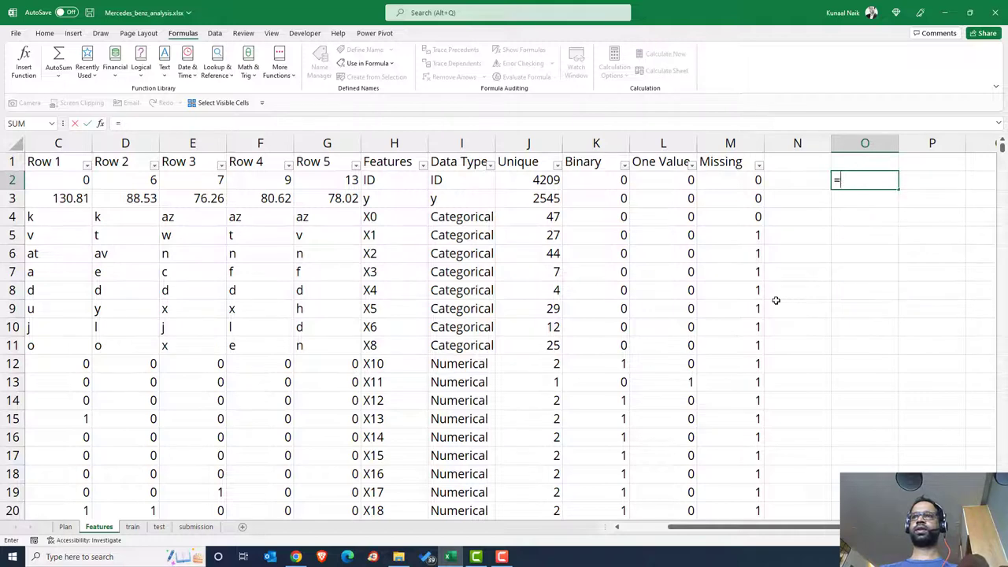
type("cou")
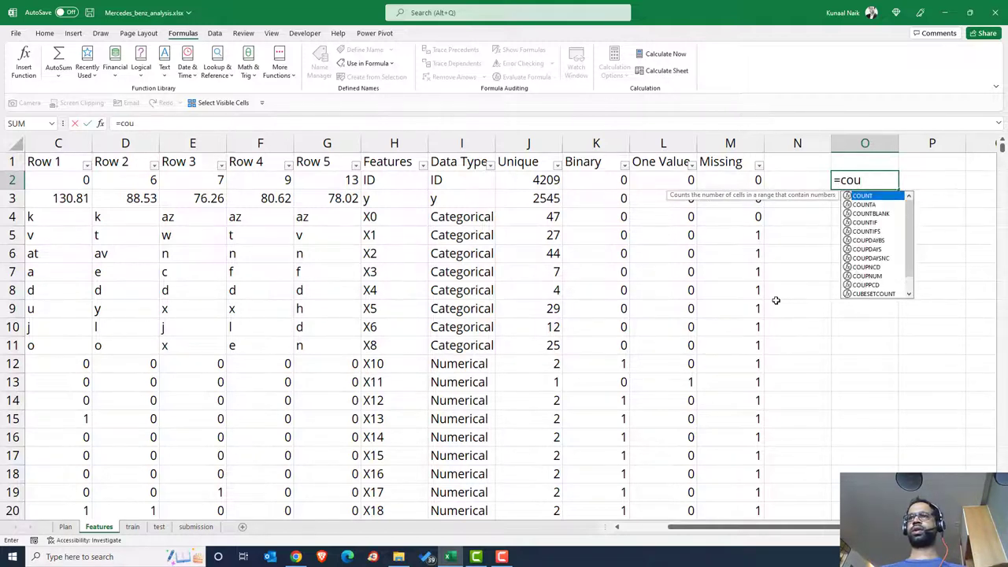
key("Down")
key("Down")
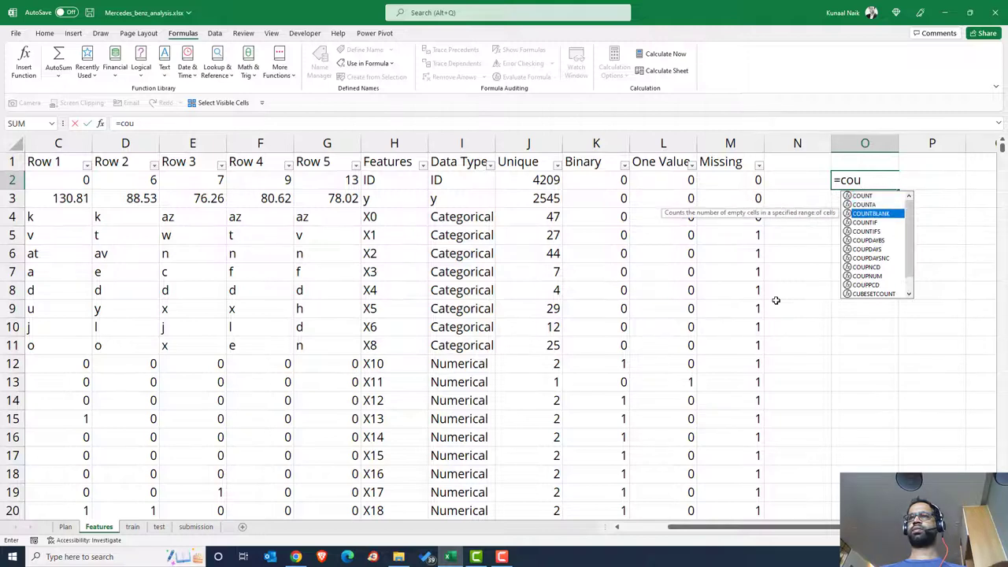
key("Tab")
type("x")
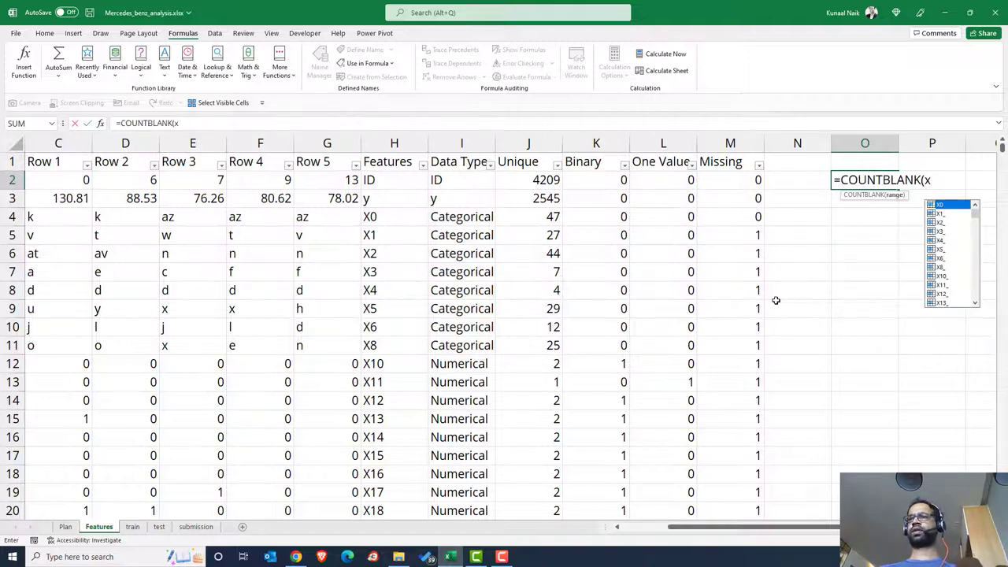
type("0")
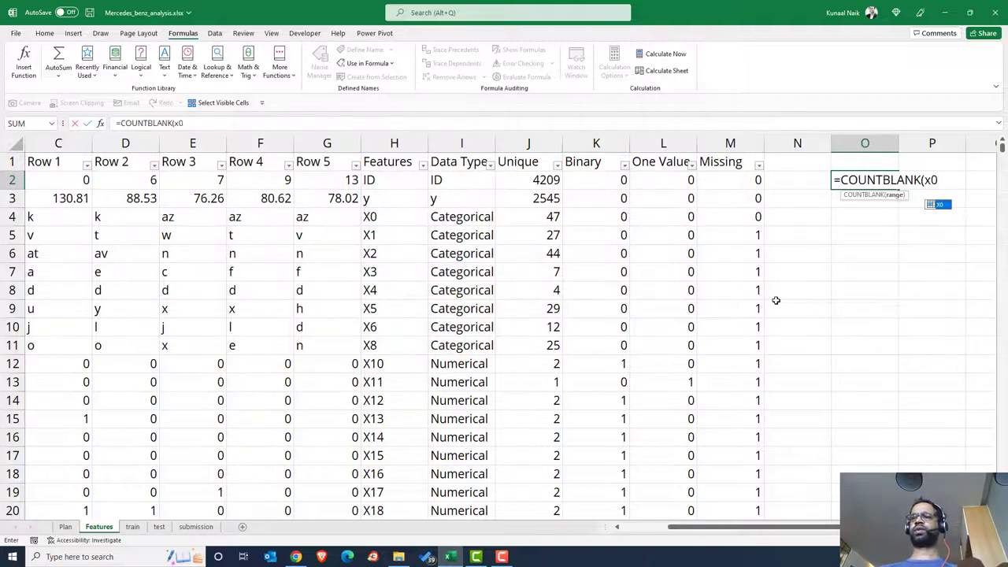
type(")")
key("Return")
key("Up")
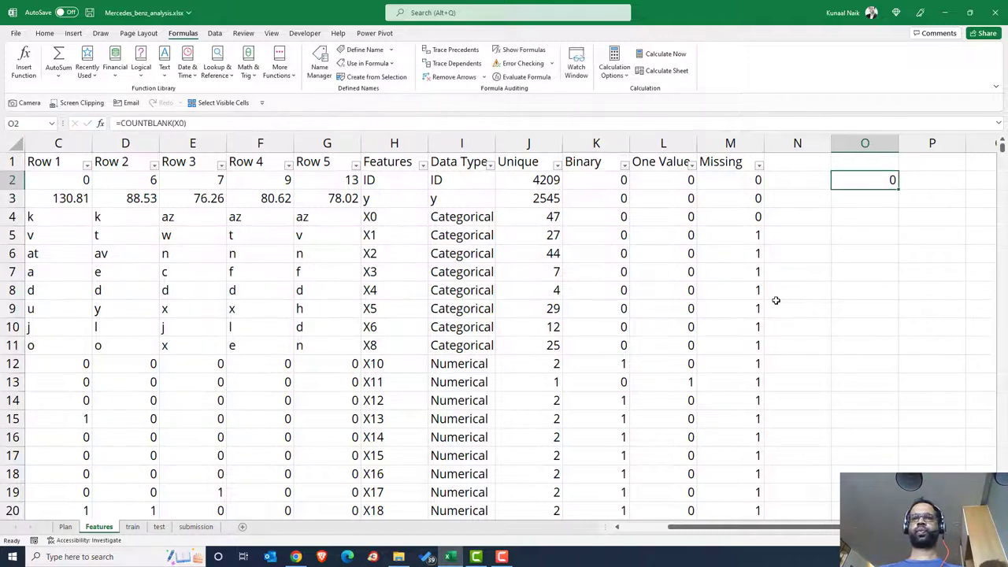
key("F2")
key("Escape")
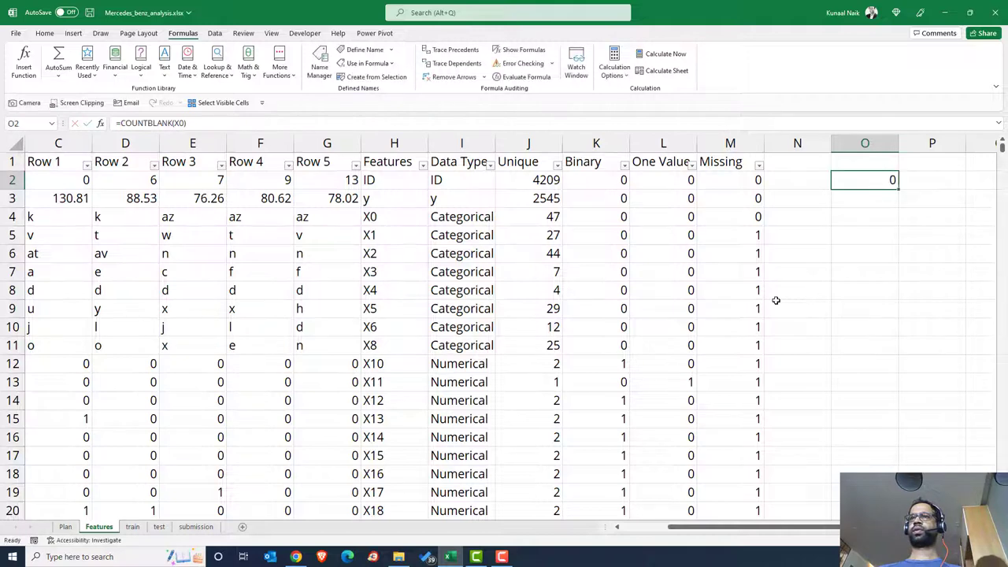
key("Delete")
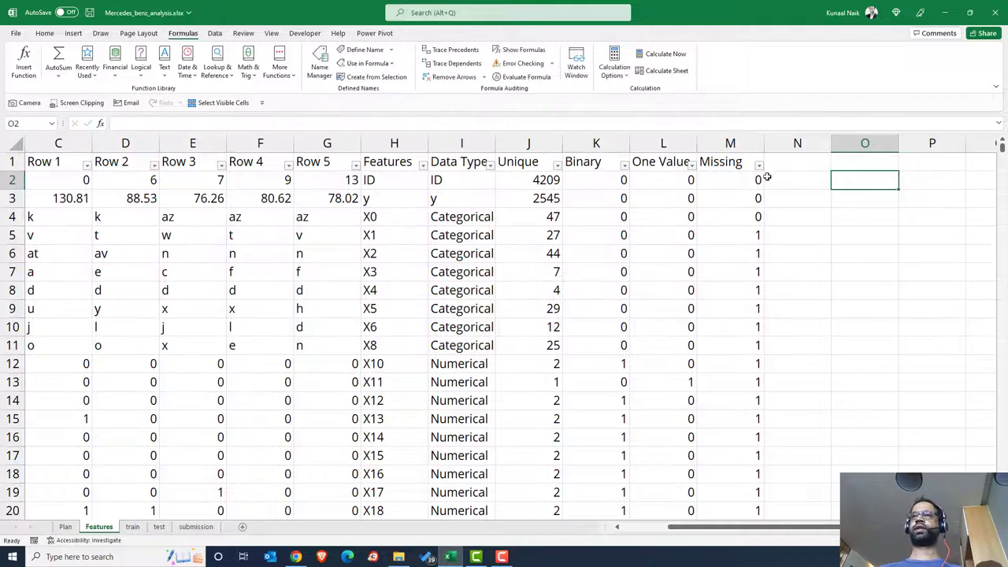
left_click(735, 186)
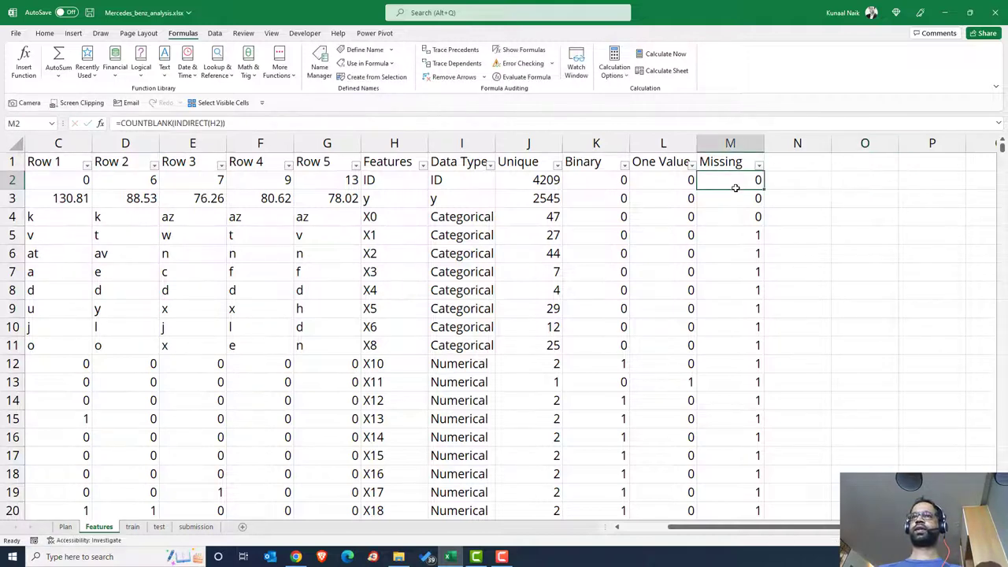
Step: Try appending &"" to M2's formula, then undo the resulting #REF! error
left_click(220, 124)
type("&")
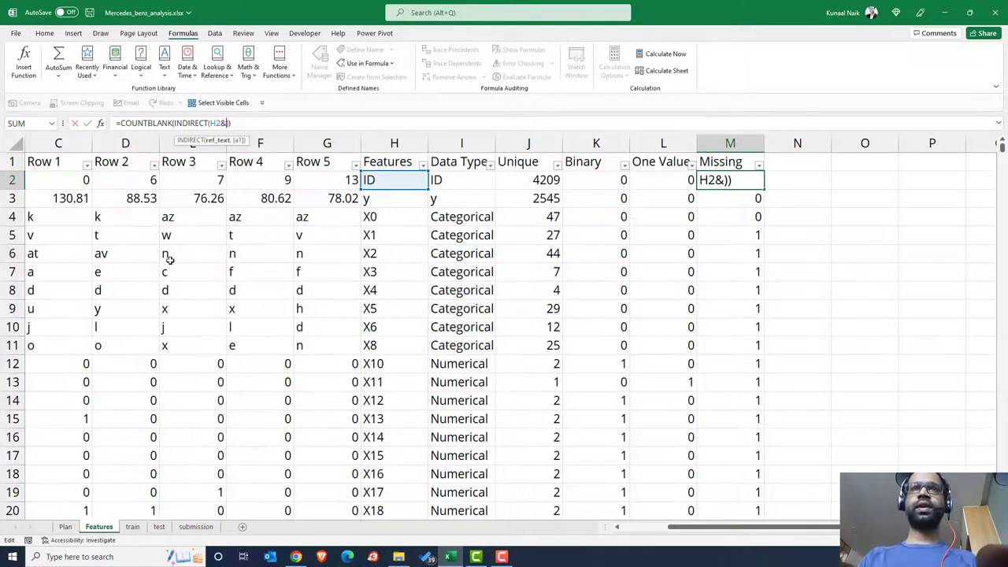
type("\"\"")
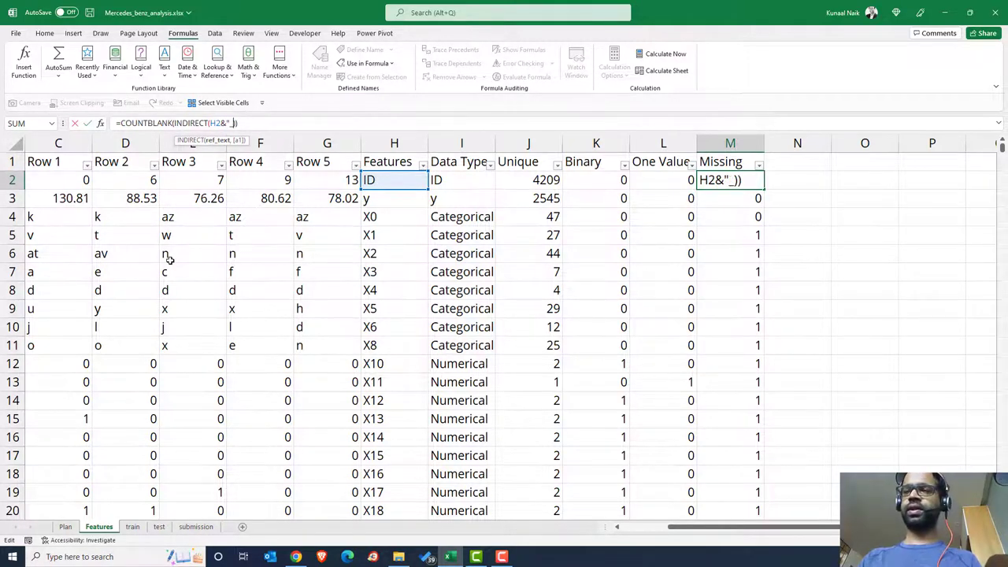
key("Return")
key("Up")
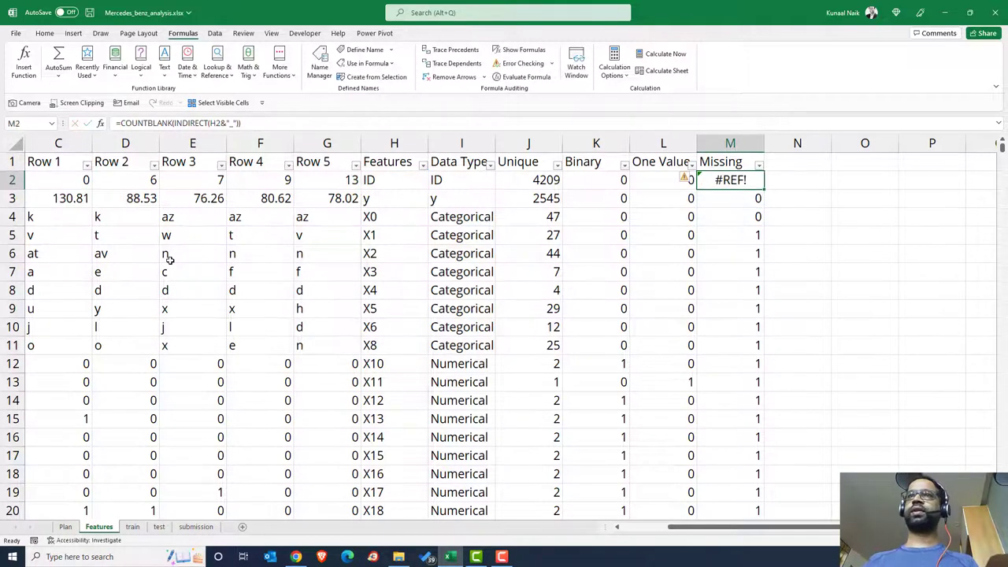
key("ctrl+z")
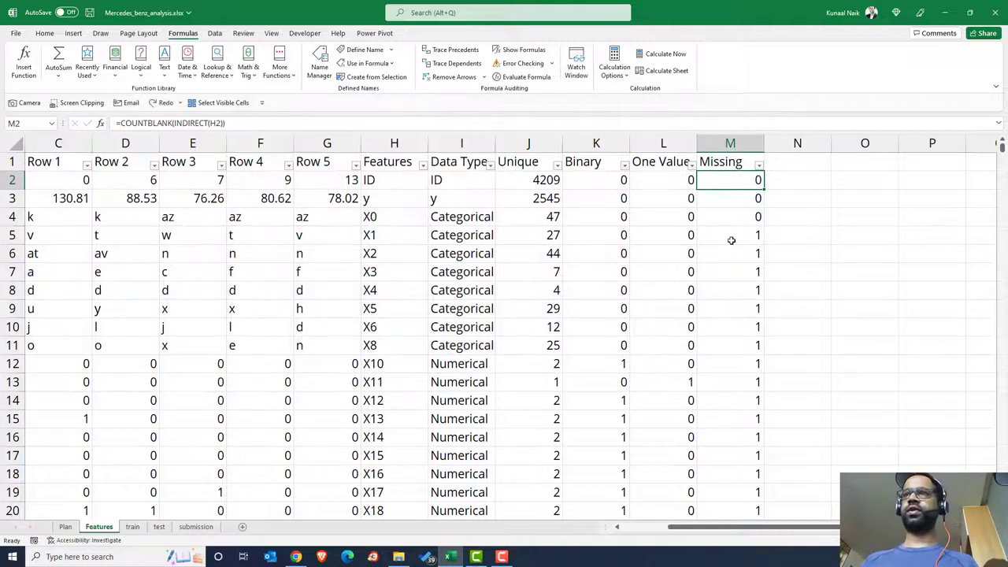
Step: Change M5 to =COUNTBLANK(INDIRECT(H5&"_")) and fill it down the Missing column
double_click(728, 235)
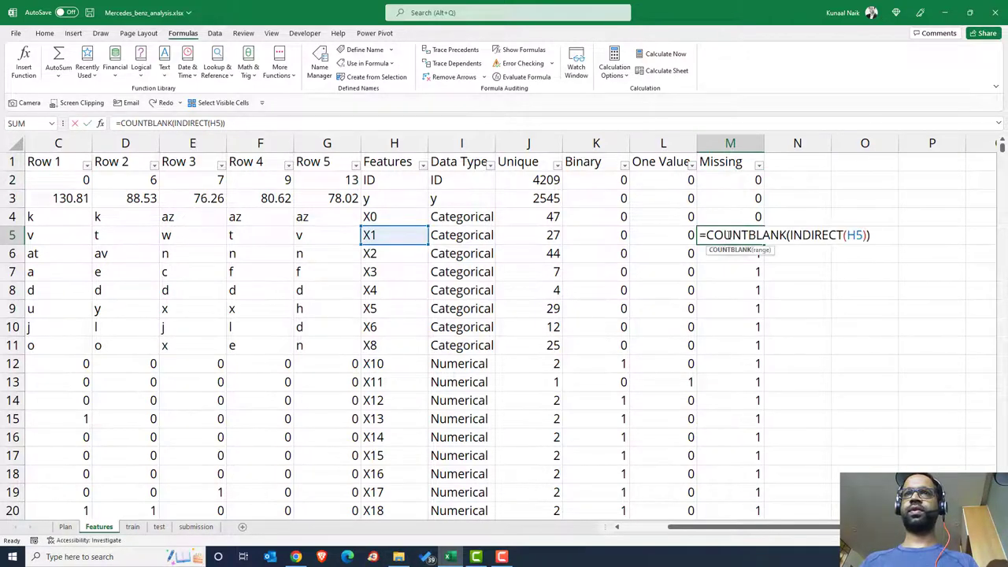
left_click(858, 235)
type("&")
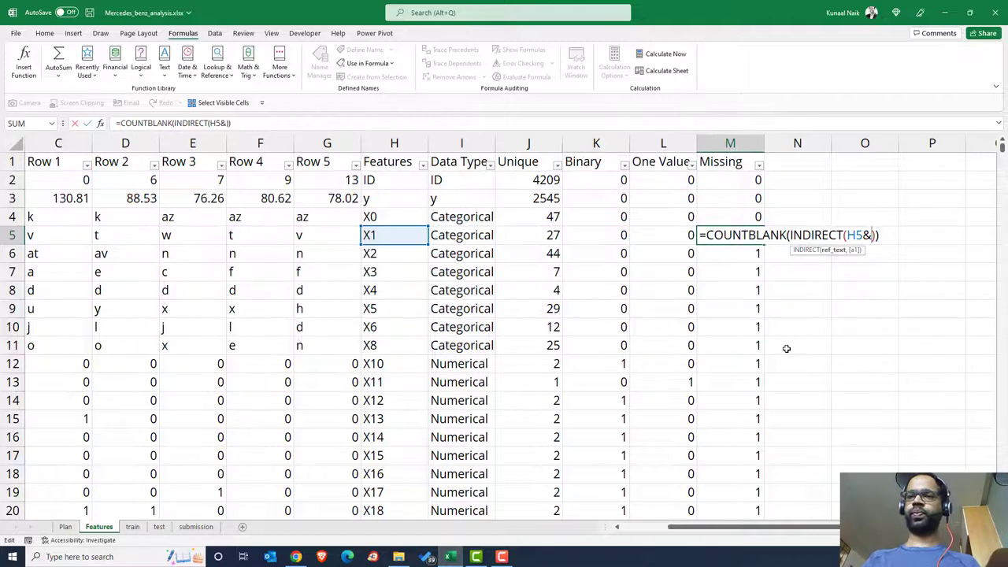
type("\"_\"")
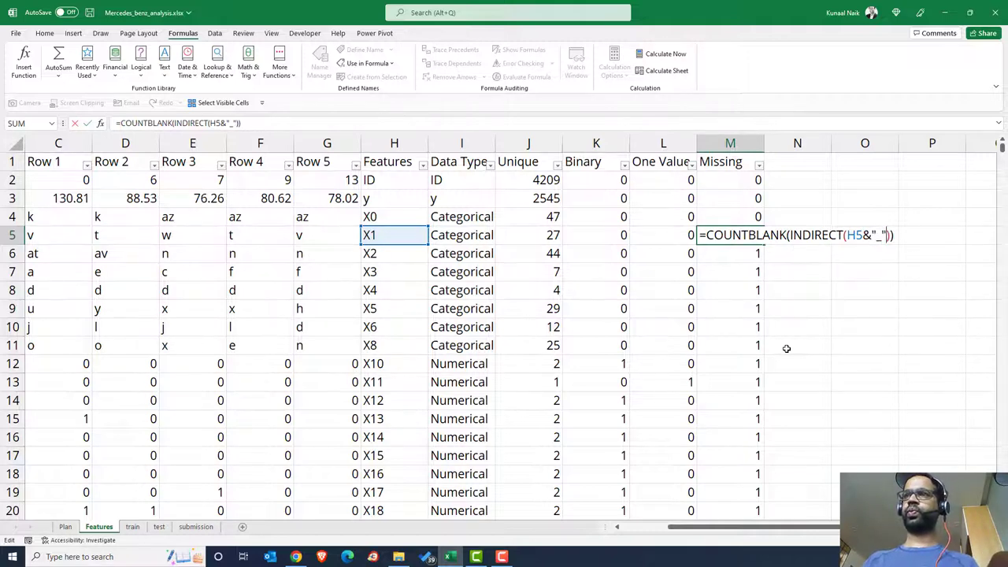
key("Return")
key("Up")
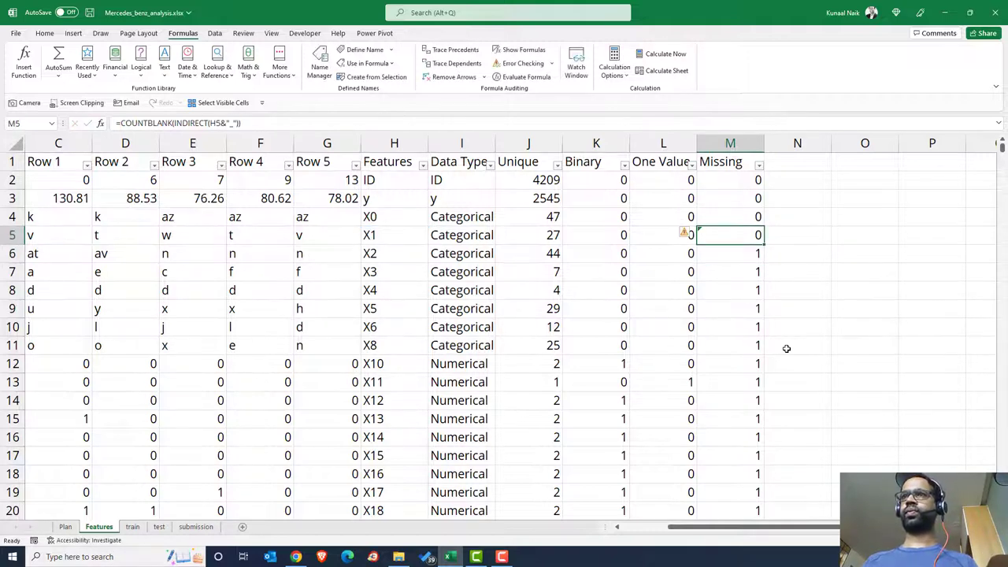
double_click(763, 244)
left_click(740, 269)
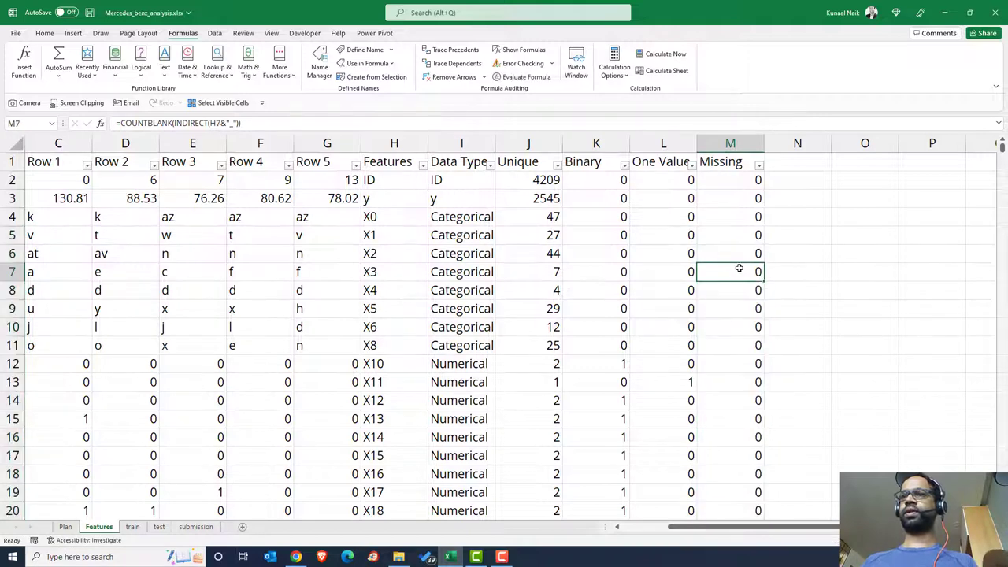
key("ctrl+Down")
key("ctrl+Up")
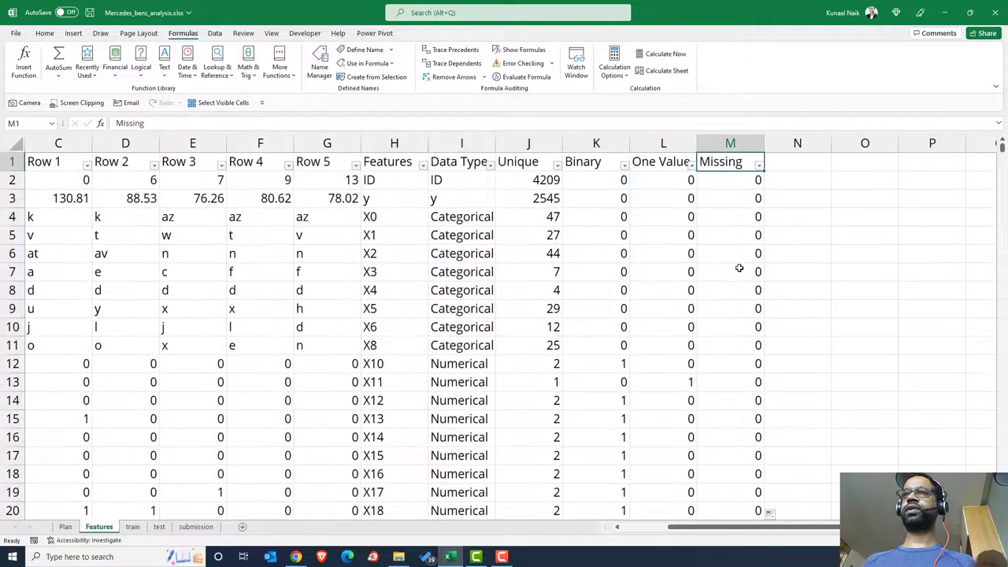
Step: Open and close the Missing filter dropdown without filtering, then return to the train sheet
left_click(759, 165)
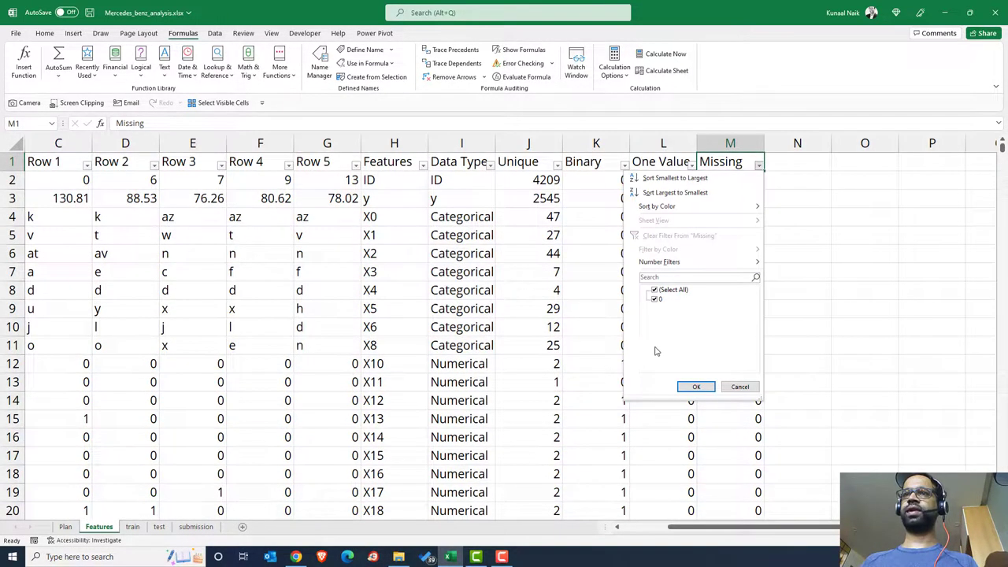
left_click(733, 388)
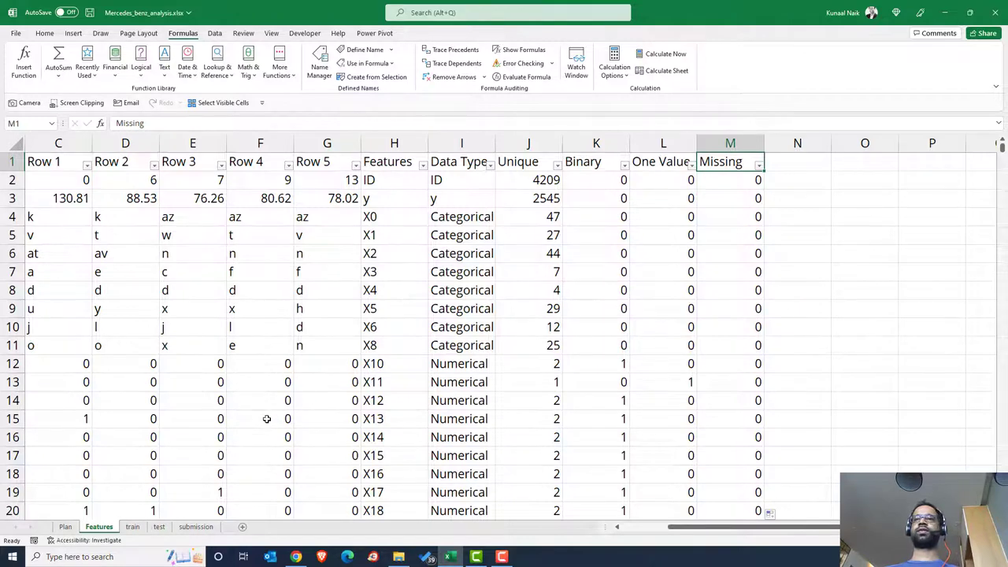
left_click(133, 527)
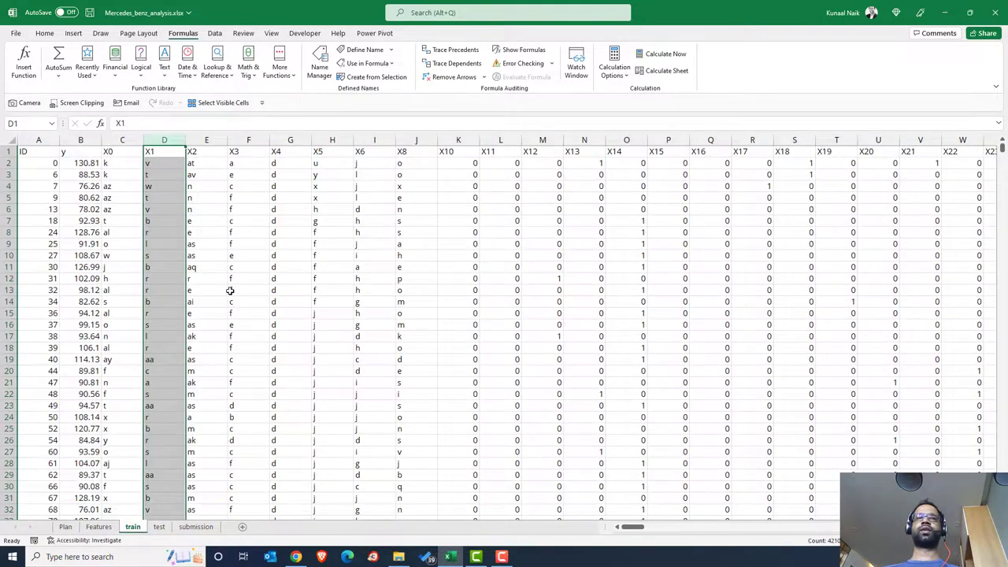
Step: Check an X0 value on the train sheet, then switch to the Plan sheet
left_click(132, 229)
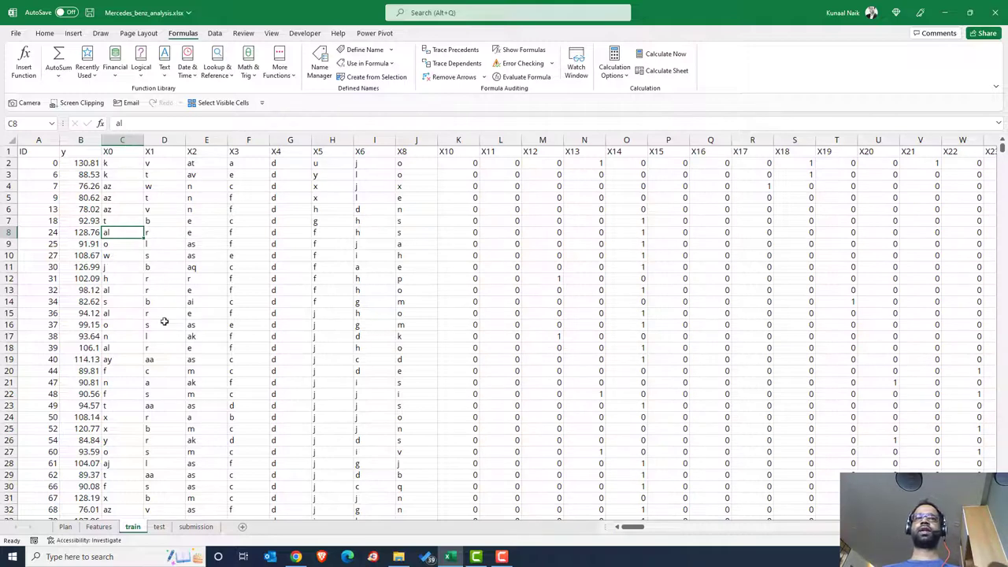
left_click(66, 526)
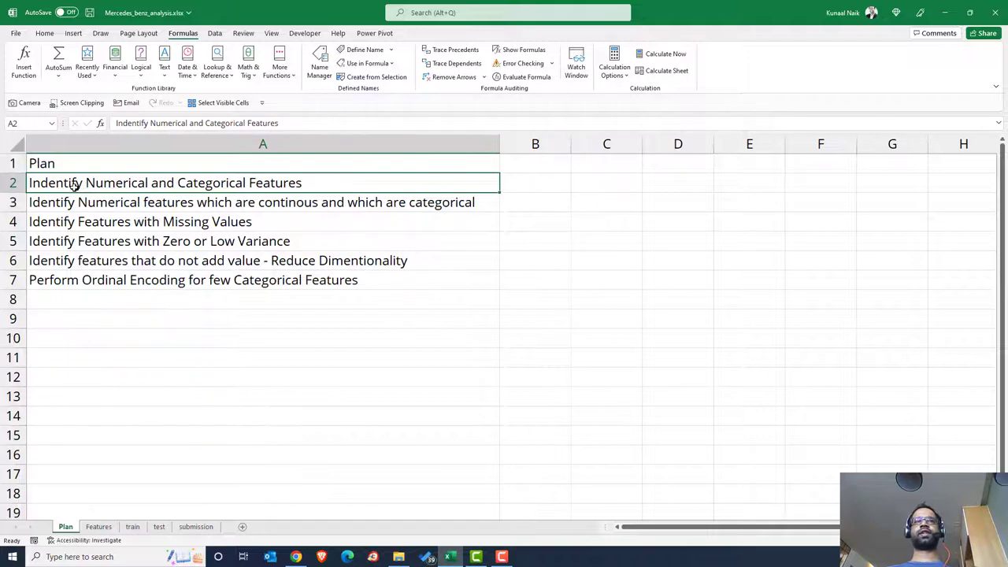
Step: Review plan items from missing values to Reduce Dimentionality, then return to Features and select N1
left_click(266, 217)
key("Up")
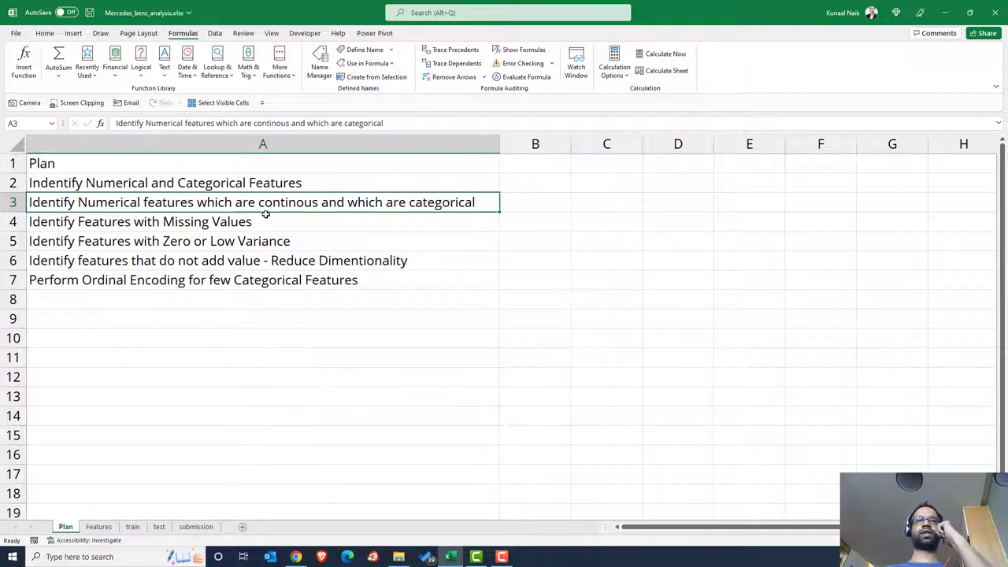
key("Down")
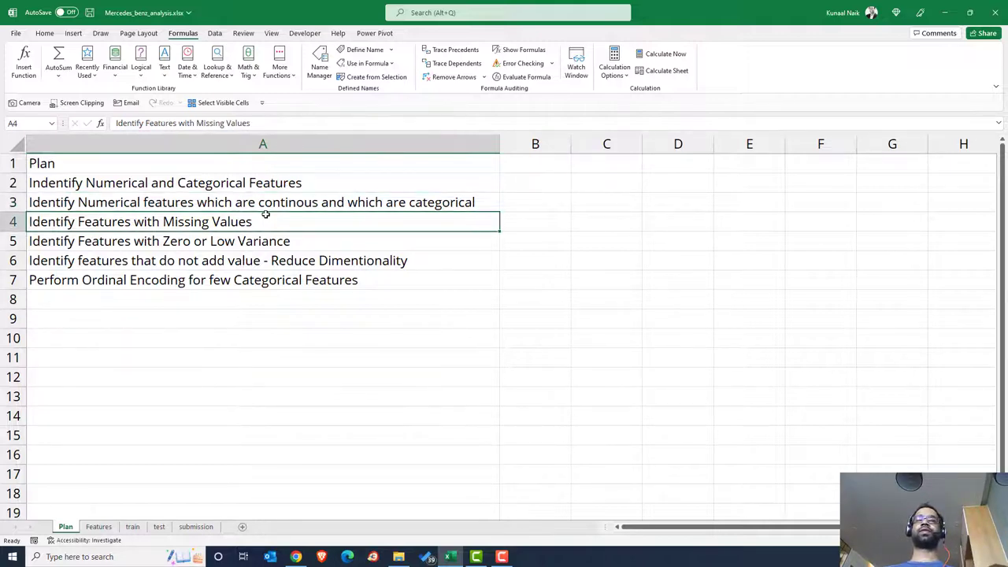
key("Down")
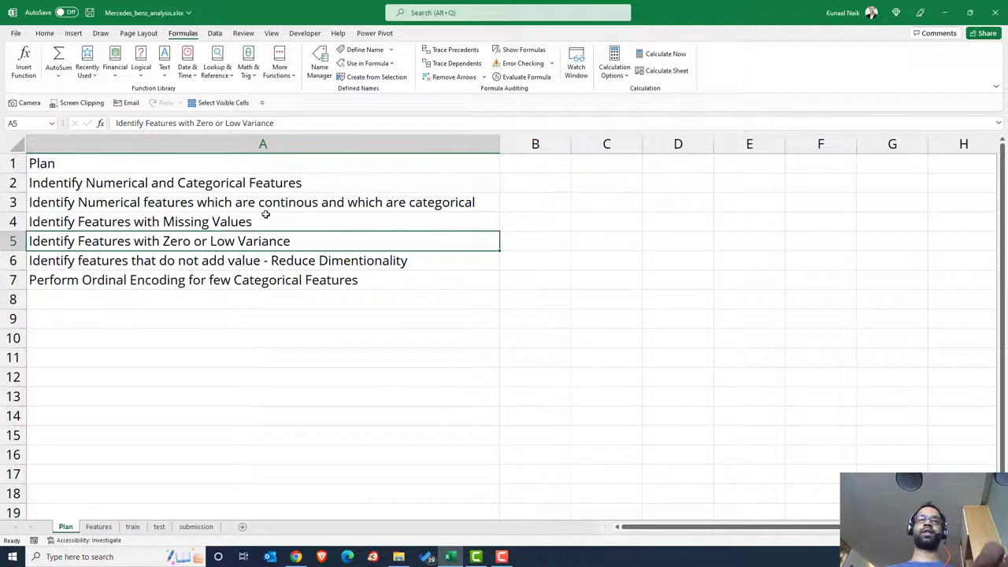
key("Down")
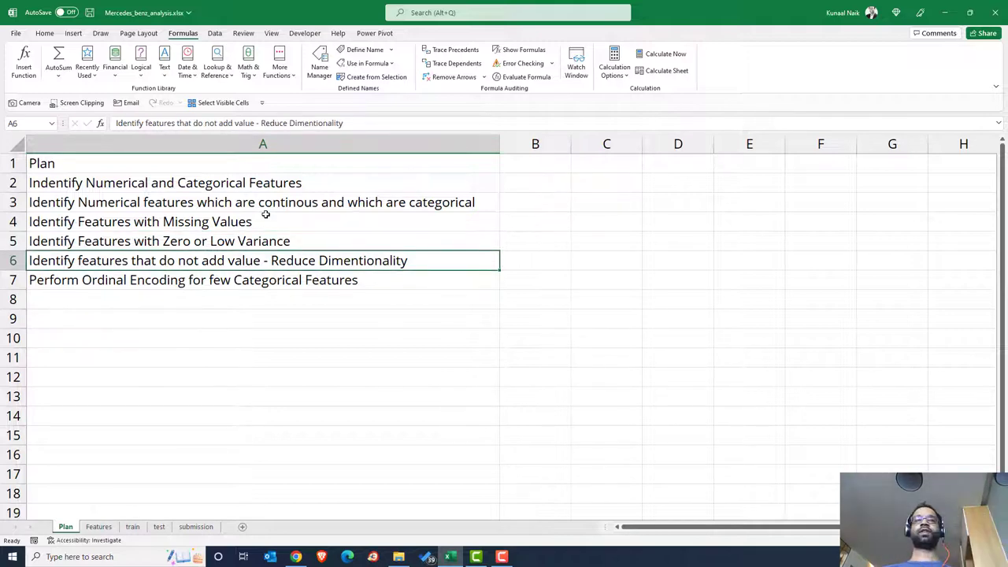
left_click(99, 526)
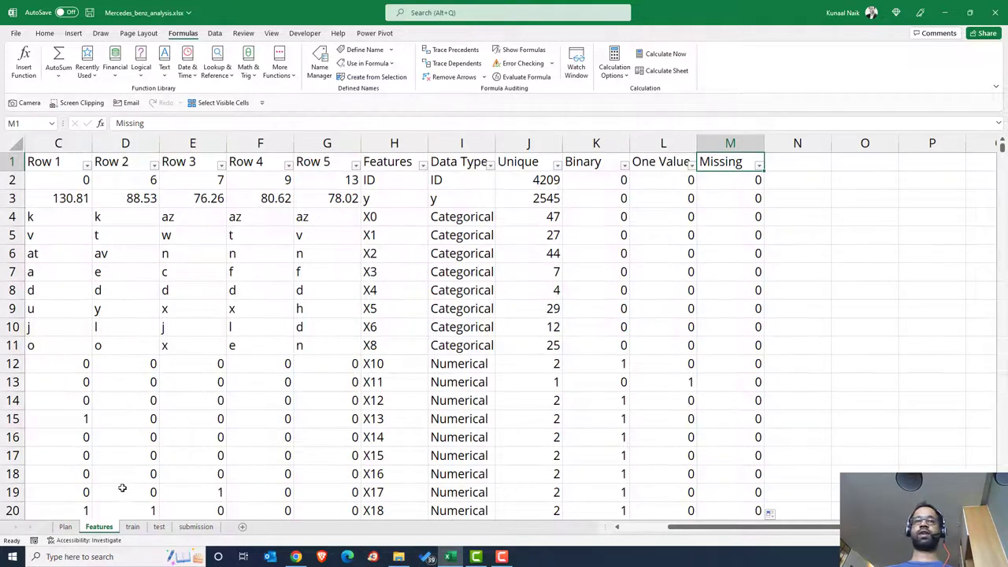
left_click(66, 526)
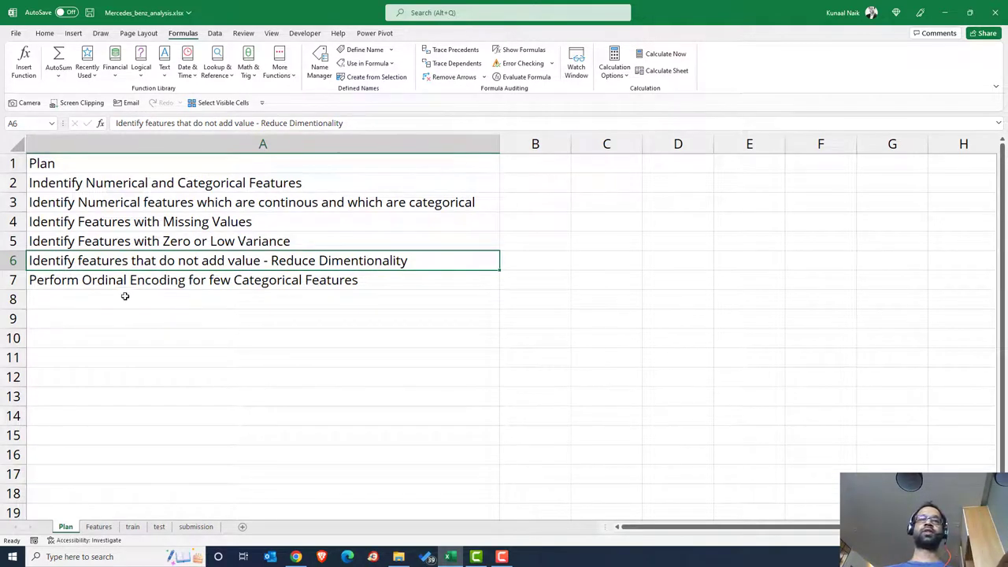
left_click(98, 527)
left_click(800, 164)
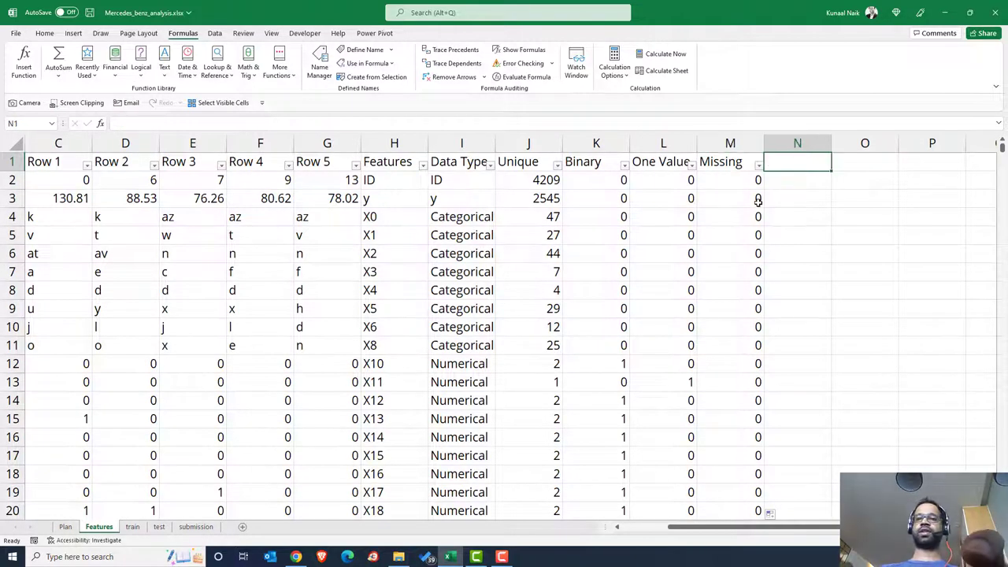
Step: Add the heading 'Variance' in N1 beside the Missing column
type("Variance")
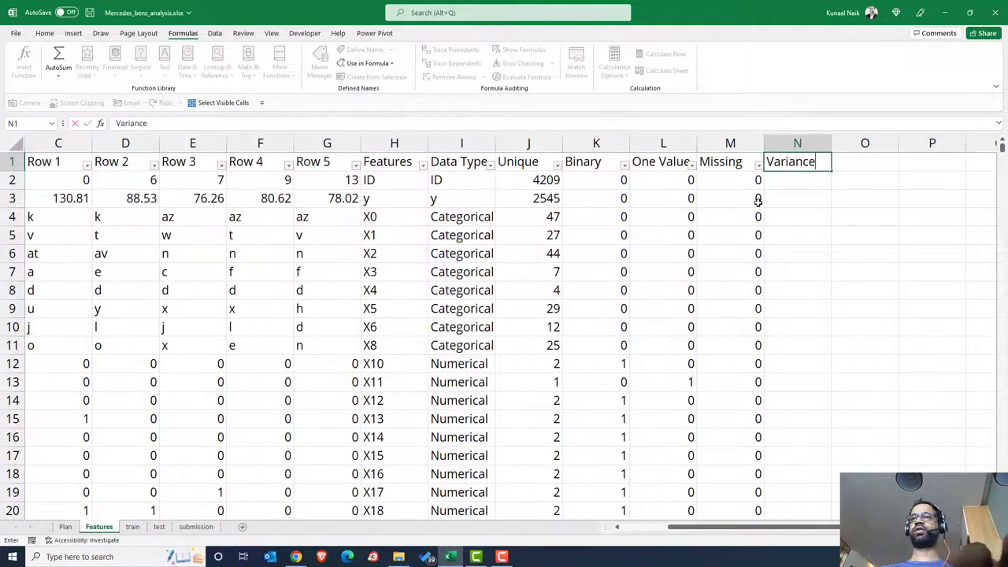
key("Return")
key("Left")
key("Up")
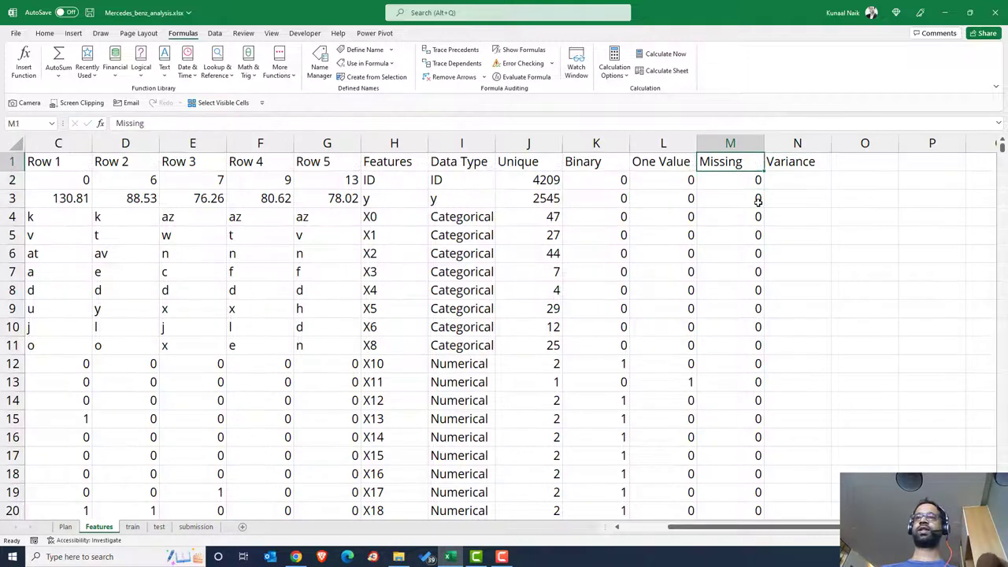
left_click_drag(678, 178, 680, 271)
Step: Start N2's formula with VAR.P and INDIRECT pointing at feature name H2
left_click(809, 182)
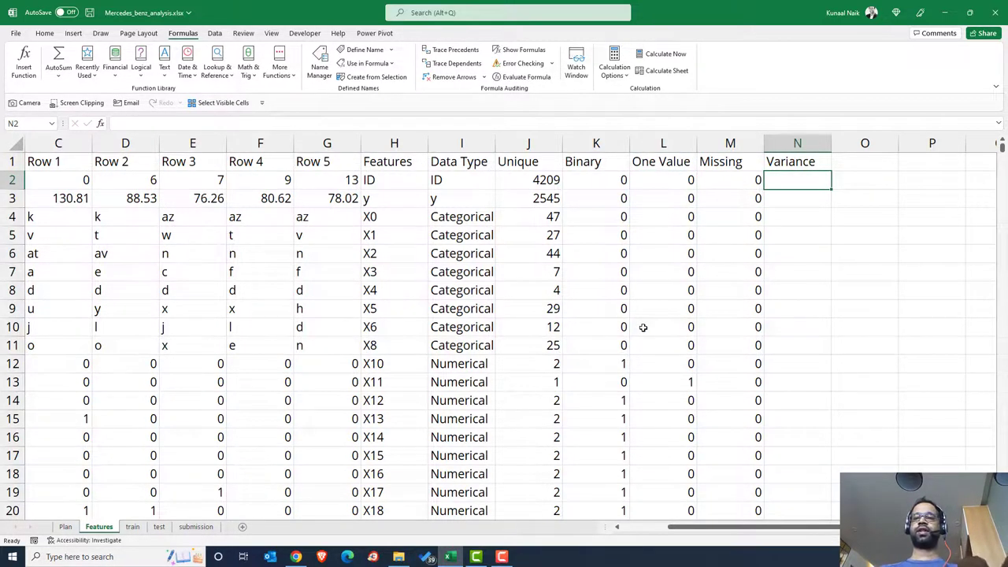
type("=var")
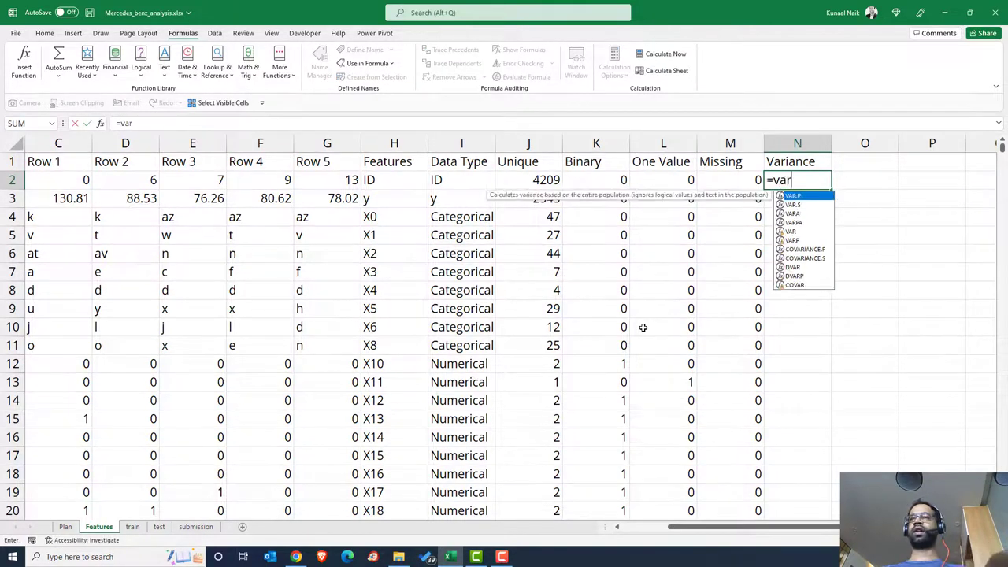
key("Tab")
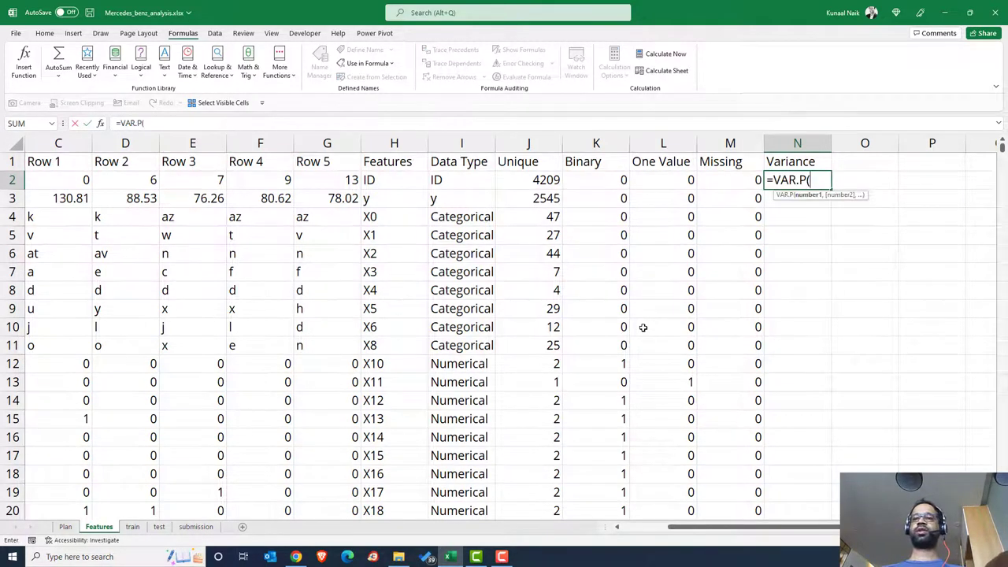
type("in")
key("Down")
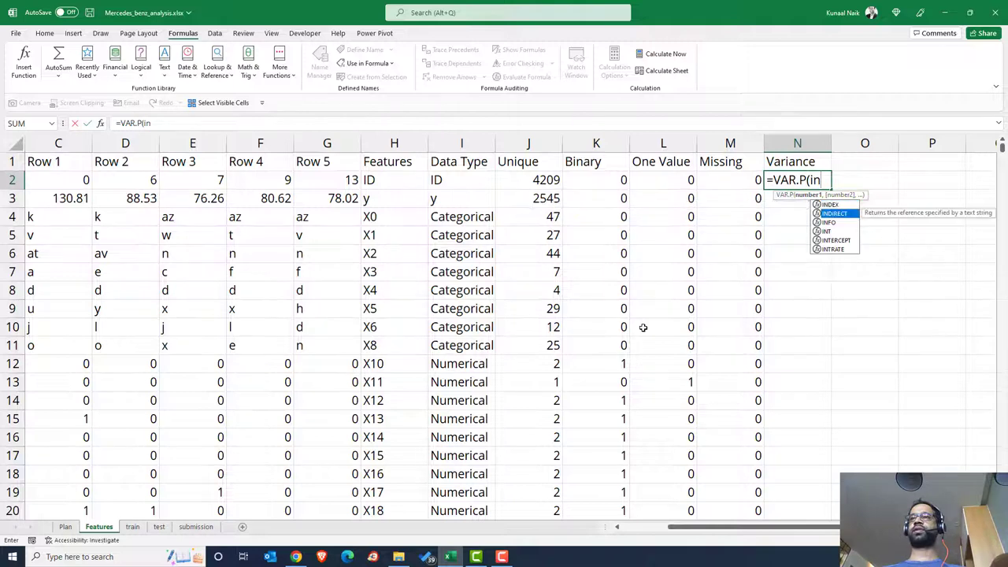
key("Escape")
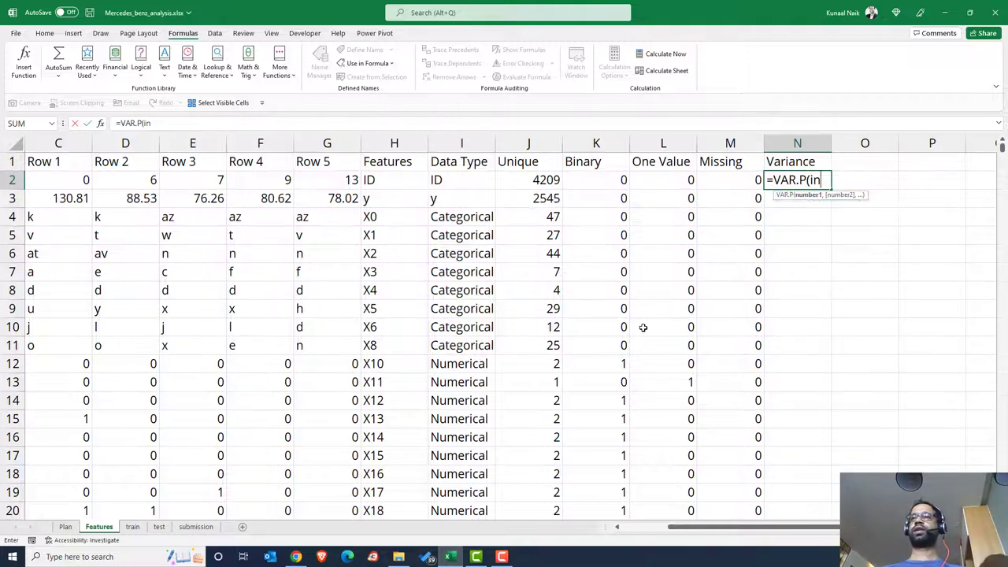
type("di")
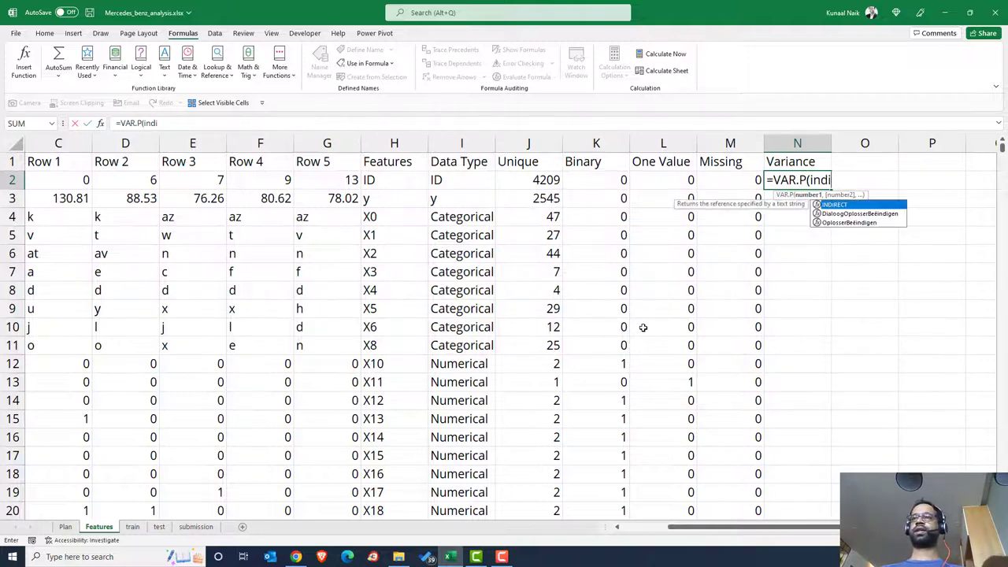
key("Tab")
key("Left")
key("Left")
key("Left")
key("Left")
key("Left")
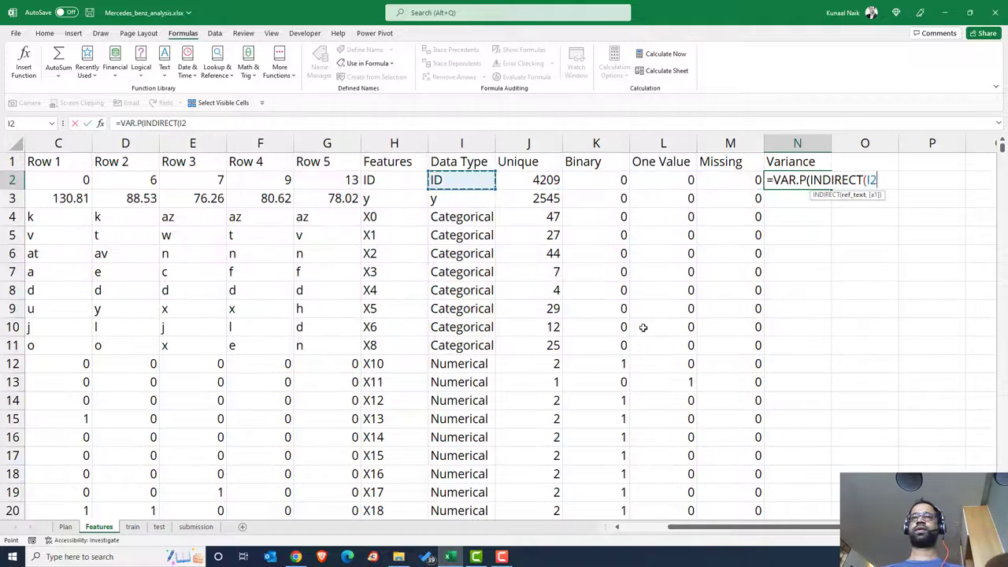
key("Left")
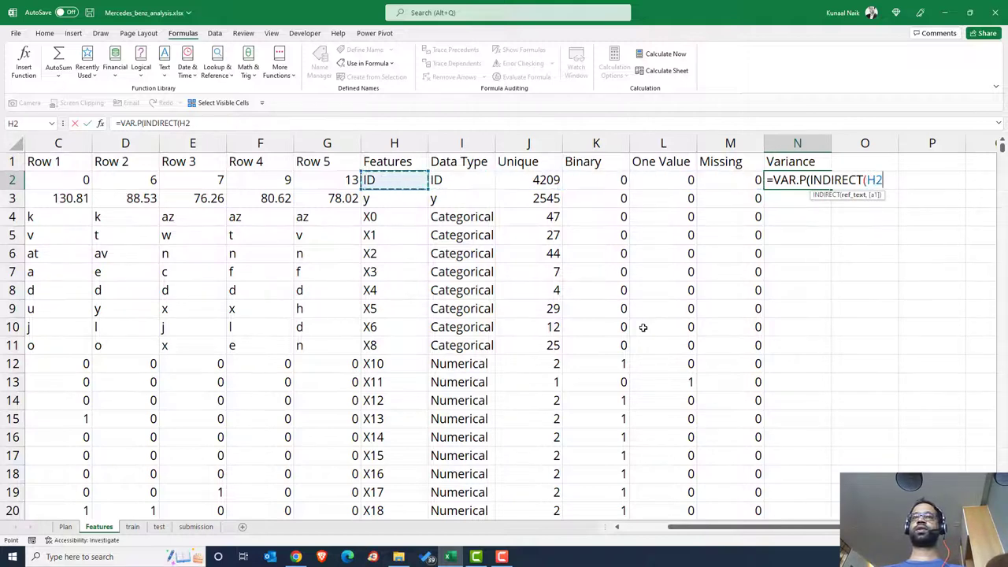
Step: Close the parentheses, declining the correction prompt, to commit =VAR.P(INDIRECT(H2)) in N2
type(")")
key("Return")
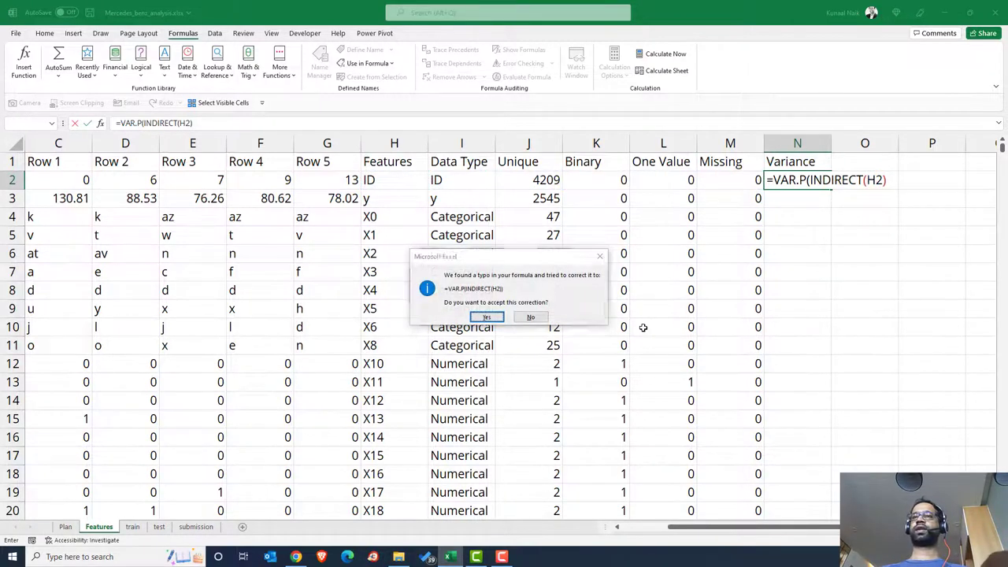
key("Escape")
key("Return")
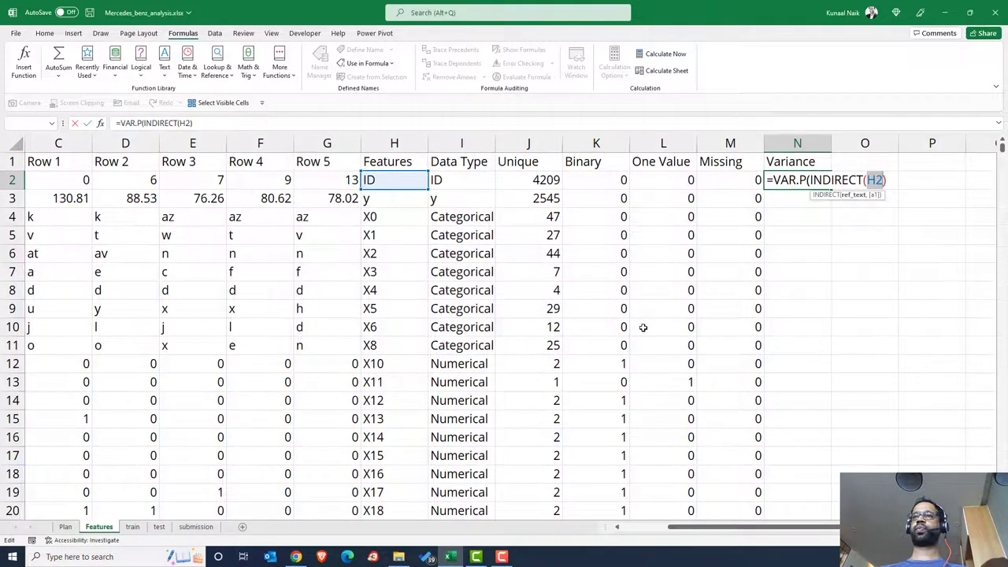
key("Right")
key("Right")
type(")")
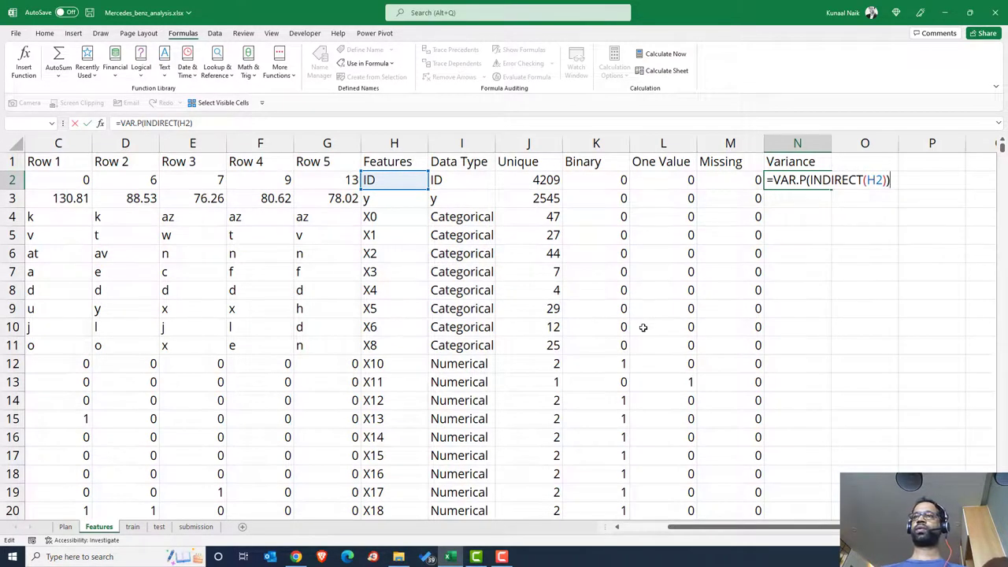
key("Return")
left_click(820, 181)
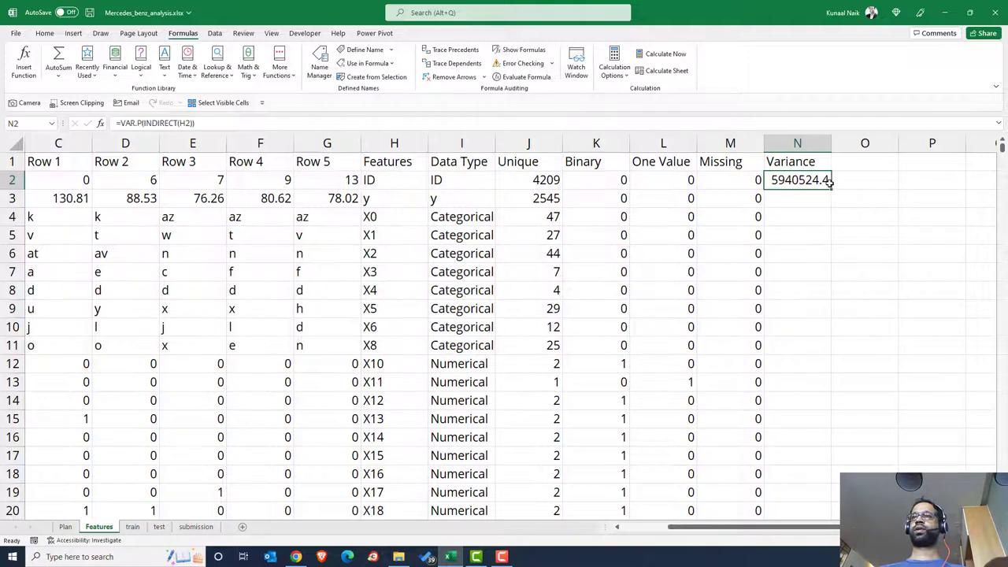
Step: Fill N2's variance formula down to N11 and inspect the N2 and N4 formulas
left_click_drag(826, 184, 818, 349)
key("ctrl+d")
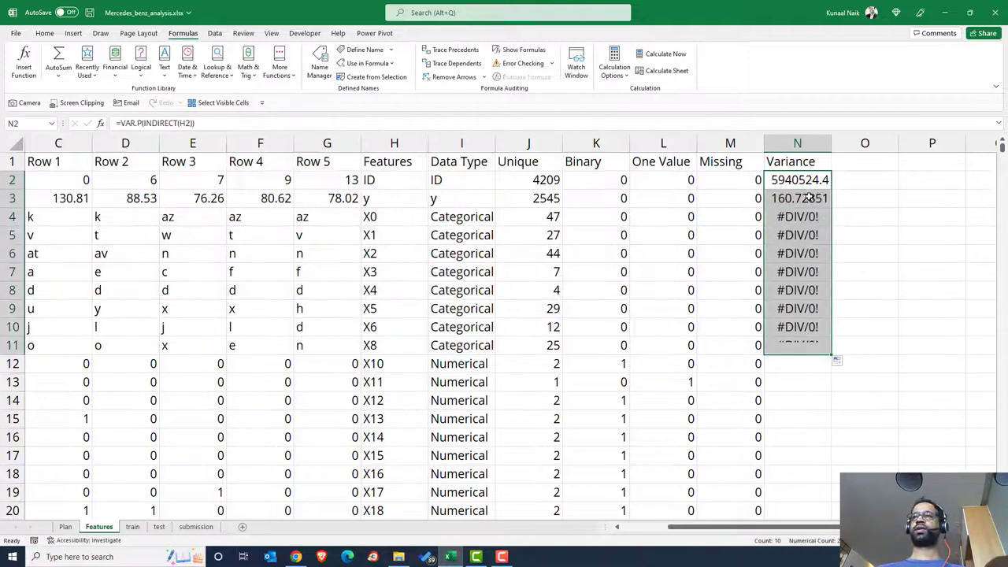
double_click(807, 181)
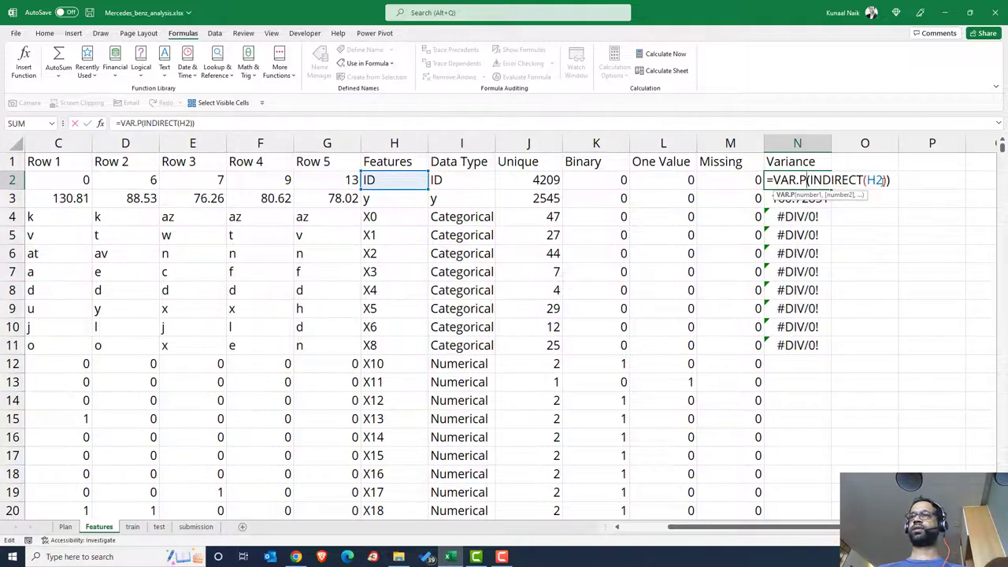
key("Escape")
double_click(800, 218)
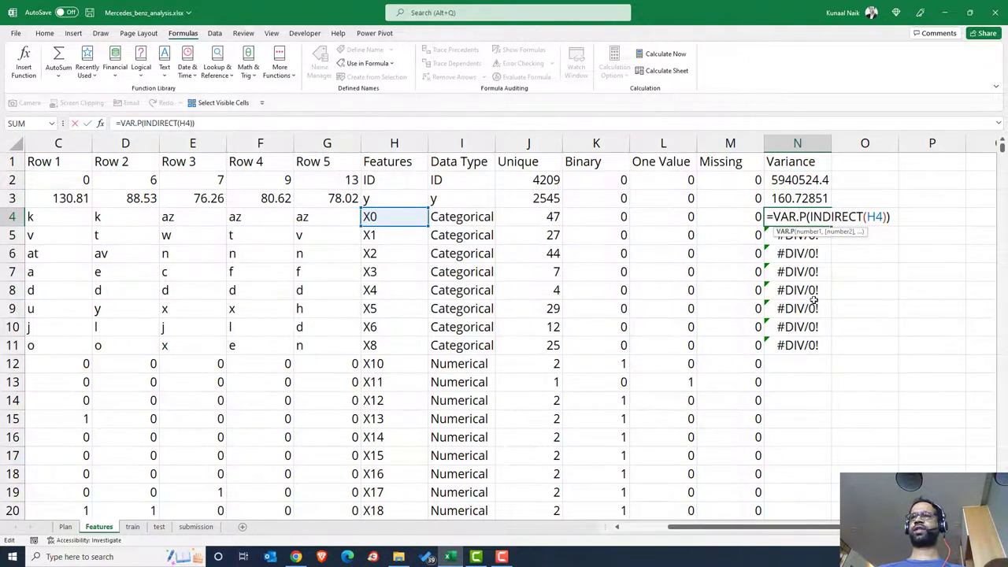
key("Escape")
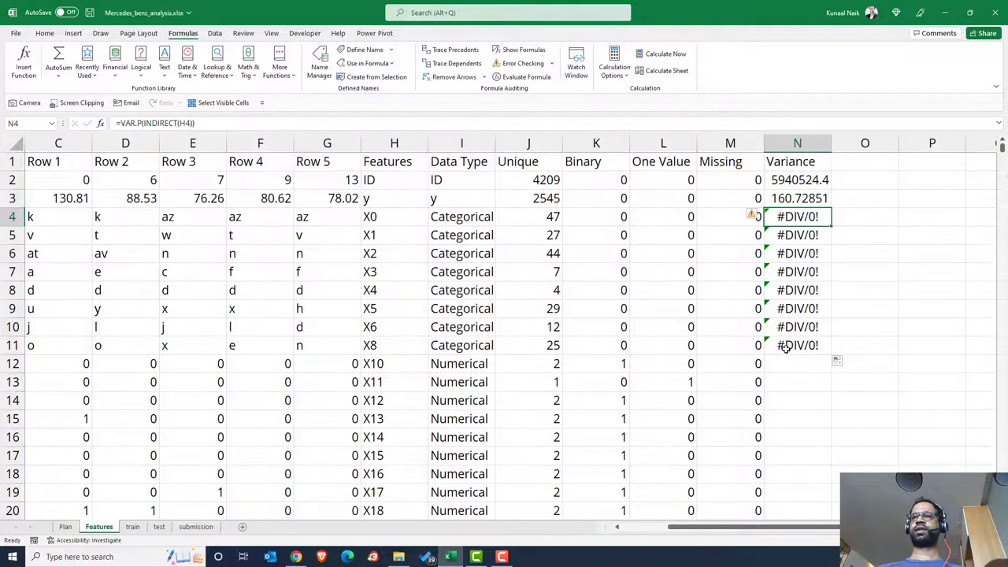
Step: Change N5's formula to use INDIRECT(H5&"_") and select down column N
double_click(789, 234)
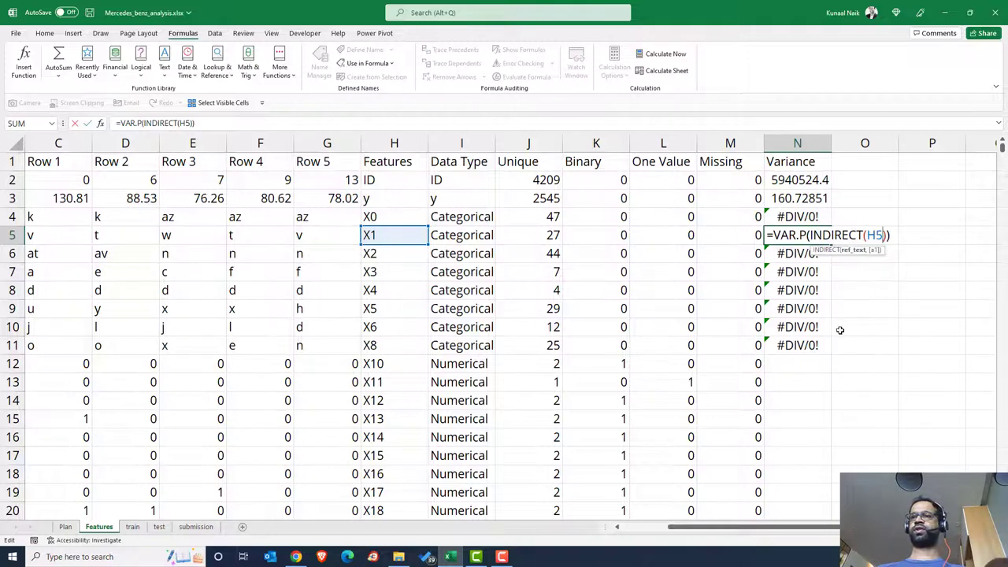
type("&")
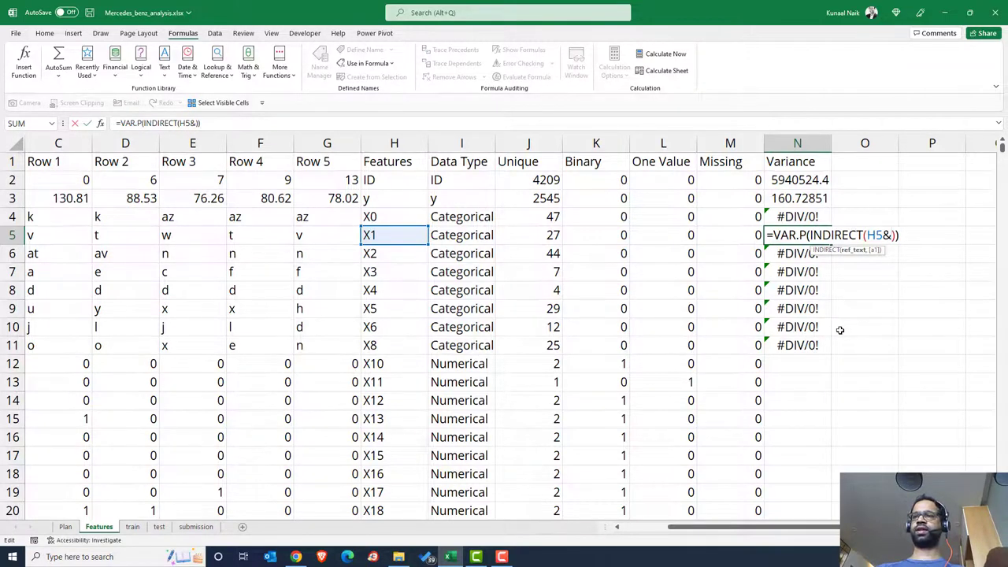
type("\"_")
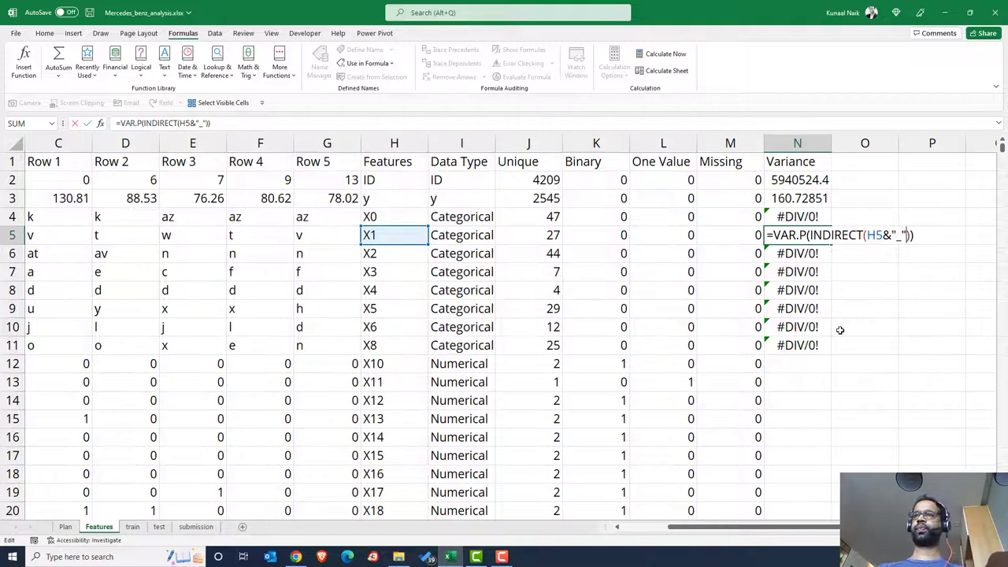
key("Return")
key("Up")
key("ctrl+shift+Down")
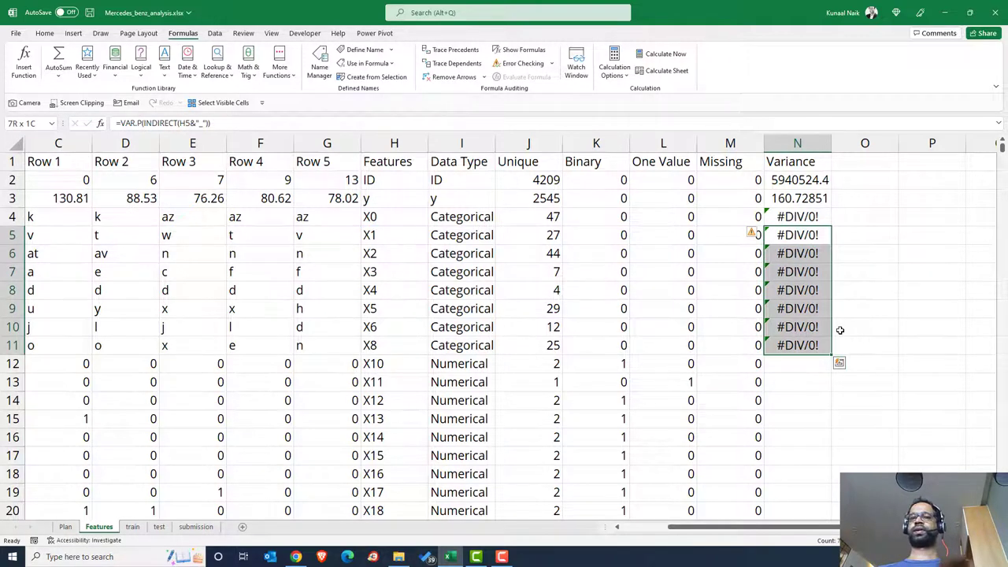
key("Down")
key("Down")
key("Down")
key("Down")
key("Down")
key("Down")
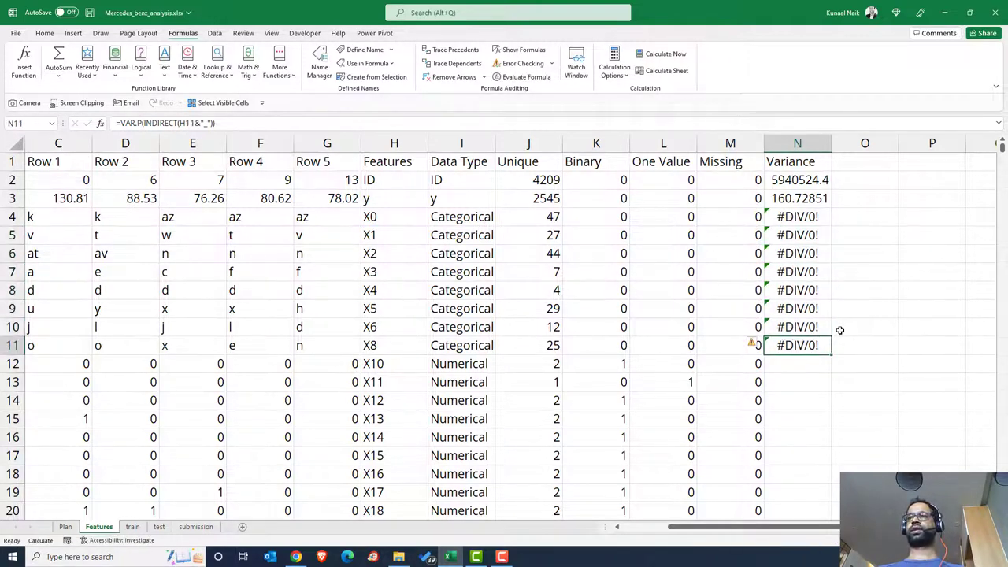
Step: Fill the variance formula from N11 down to N379 and check the values
key("Left")
key("ctrl+Down")
key("Right")
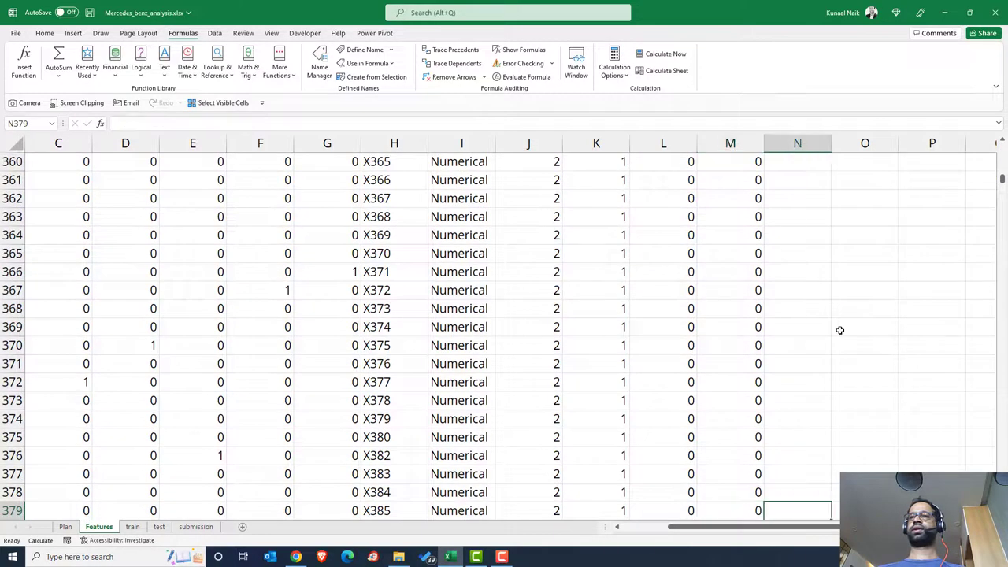
key("ctrl+shift+Up")
key("ctrl+d")
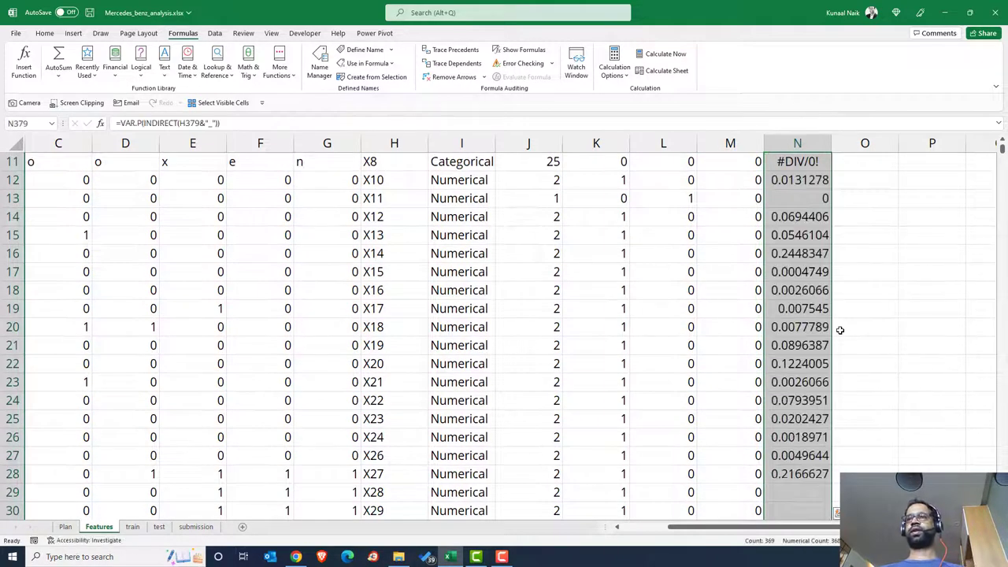
key("ctrl+Up")
key("Down")
key("Down")
key("Down")
key("Down")
key("Down")
key("Down")
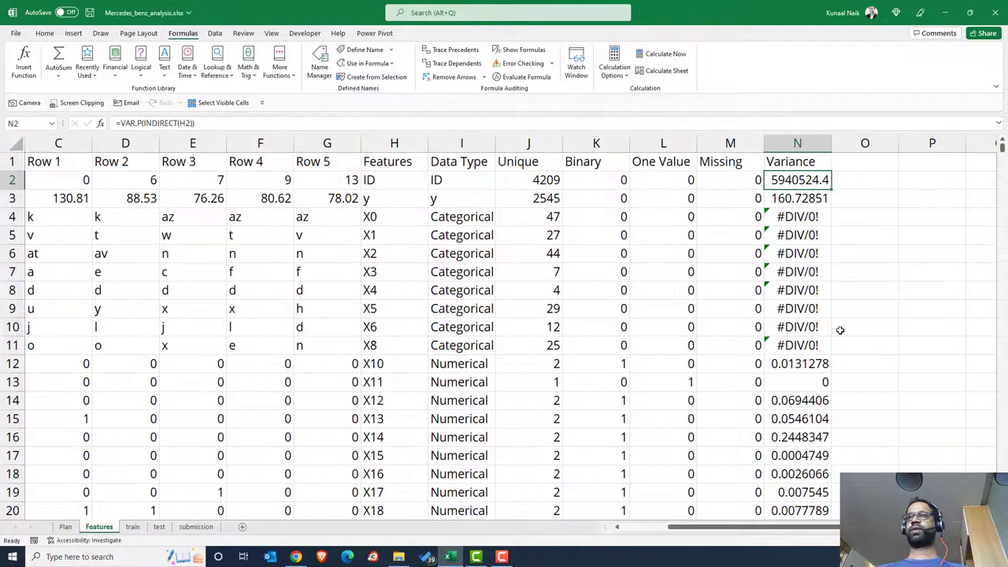
key("Down")
key("Down")
key("Down")
key("Down")
key("Down")
key("Down")
key("Down")
key("Down")
key("Up")
key("Up")
key("Up")
key("Left")
key("Left")
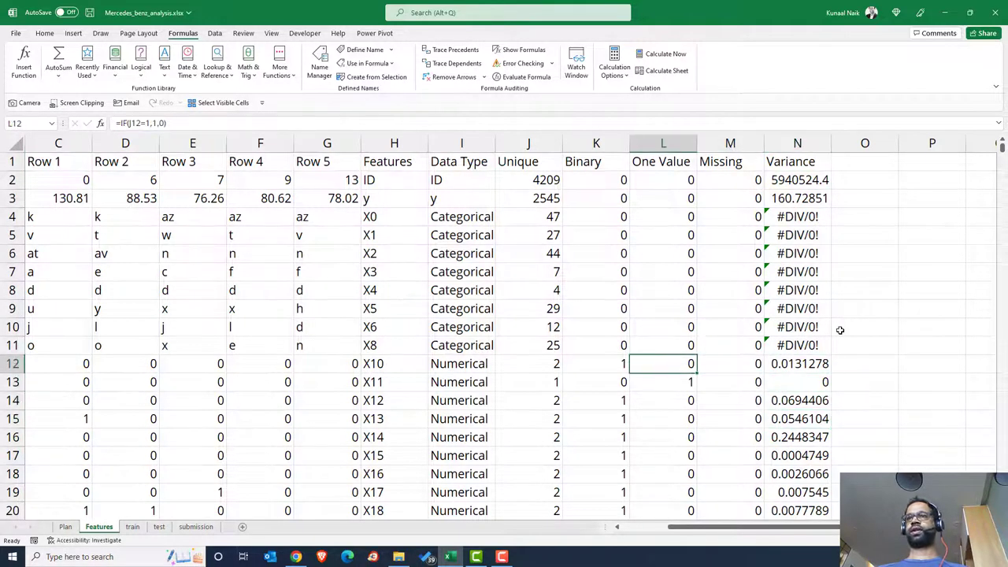
key("Down")
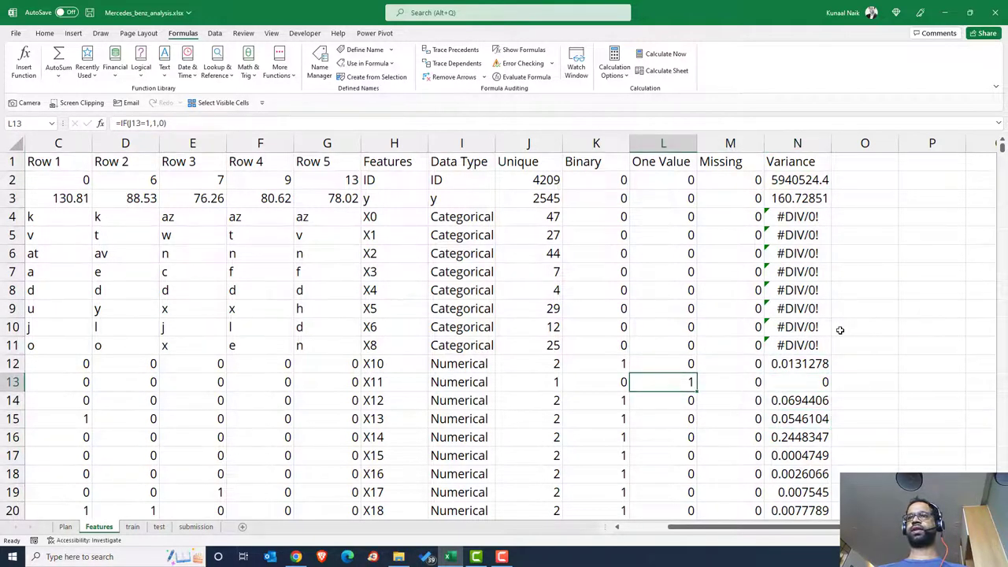
key("shift+Right")
key("shift+Right")
left_click(805, 161)
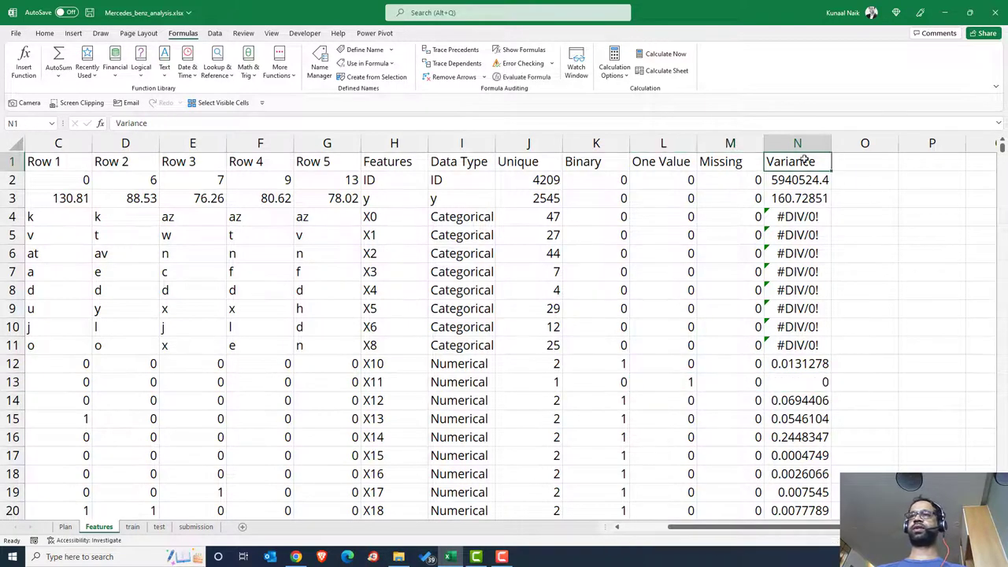
key("ctrl+shift+l")
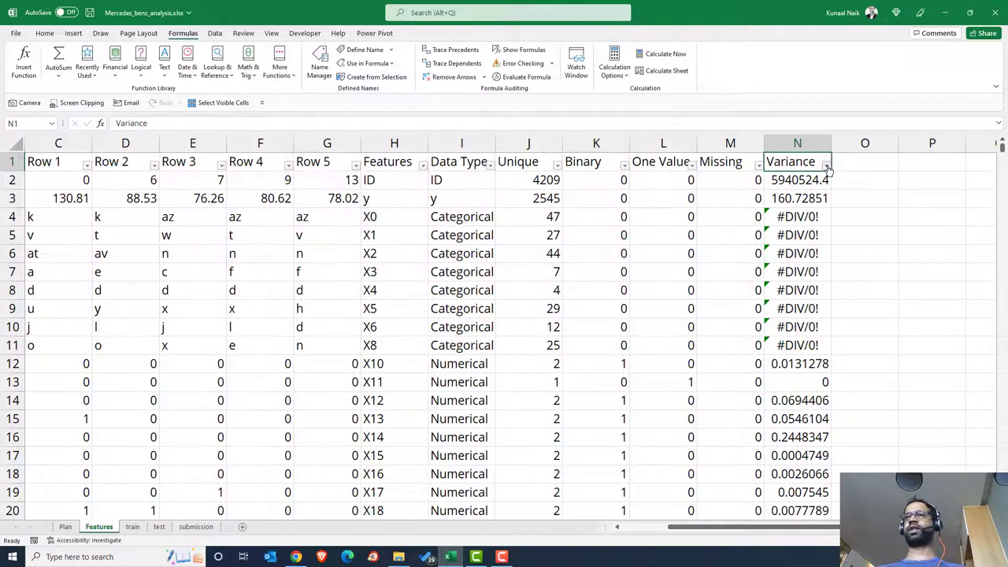
left_click(827, 164)
left_click(723, 291)
left_click(723, 300)
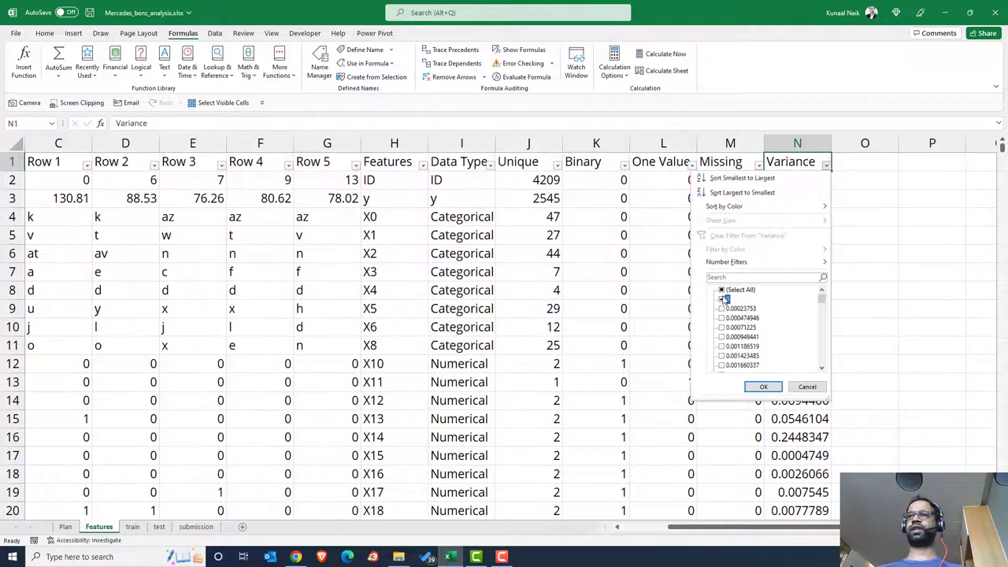
left_click(764, 386)
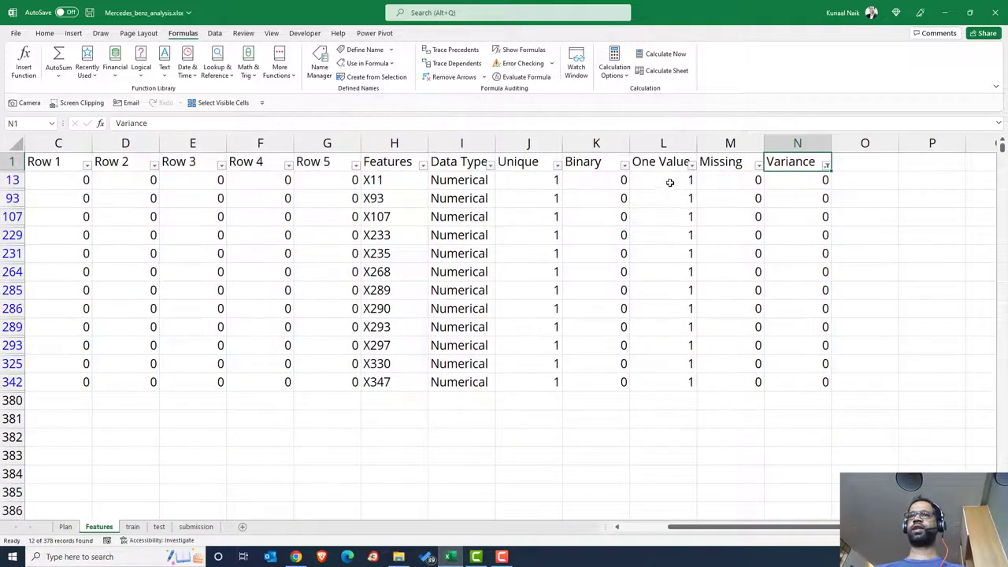
left_click_drag(669, 180, 669, 379)
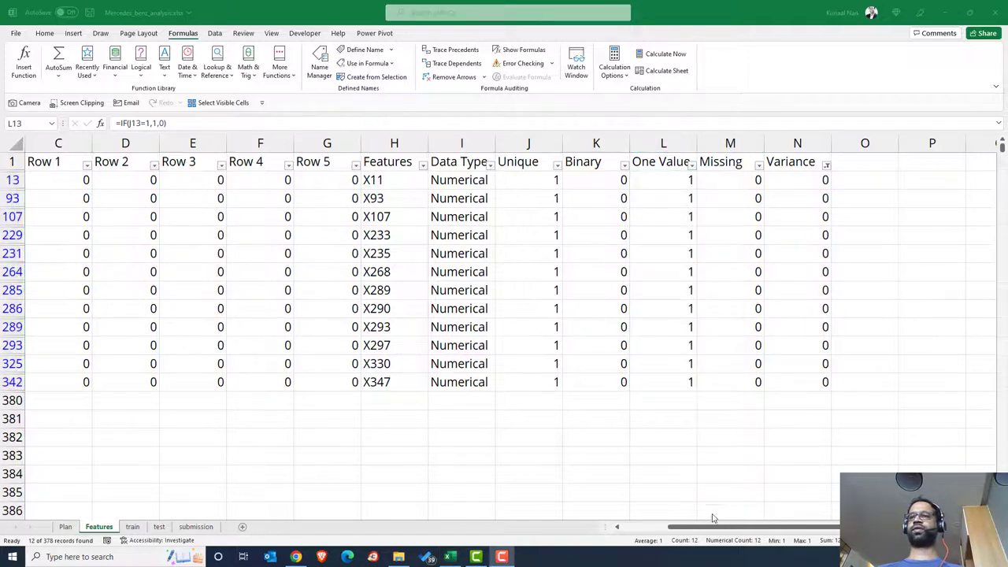
left_click(814, 180)
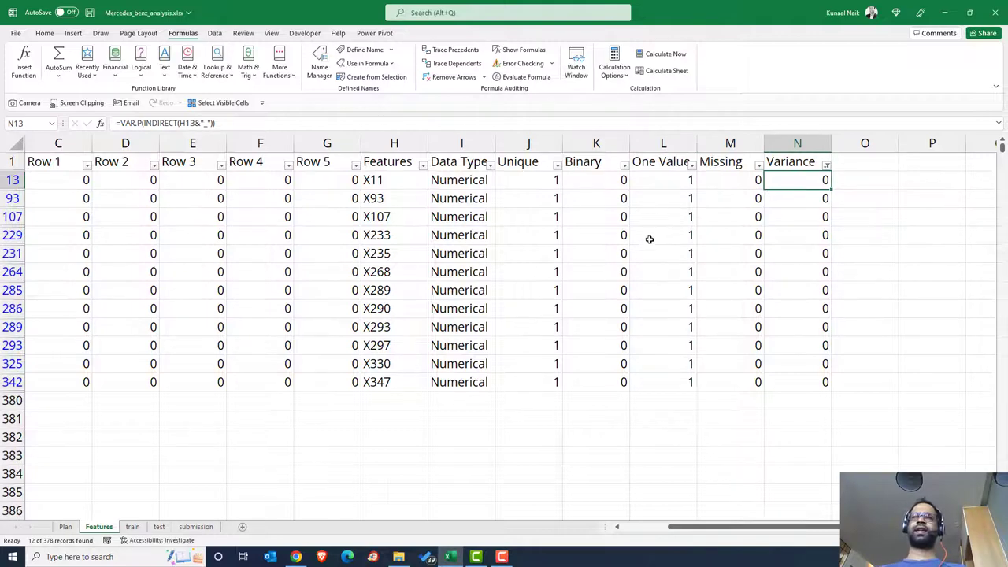
left_click_drag(398, 186, 381, 381)
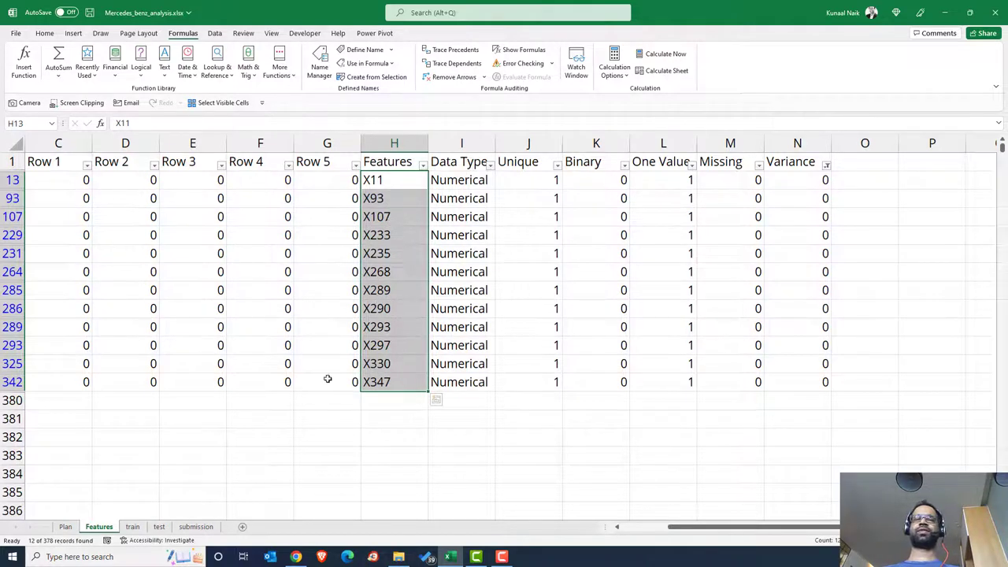
left_click(133, 527)
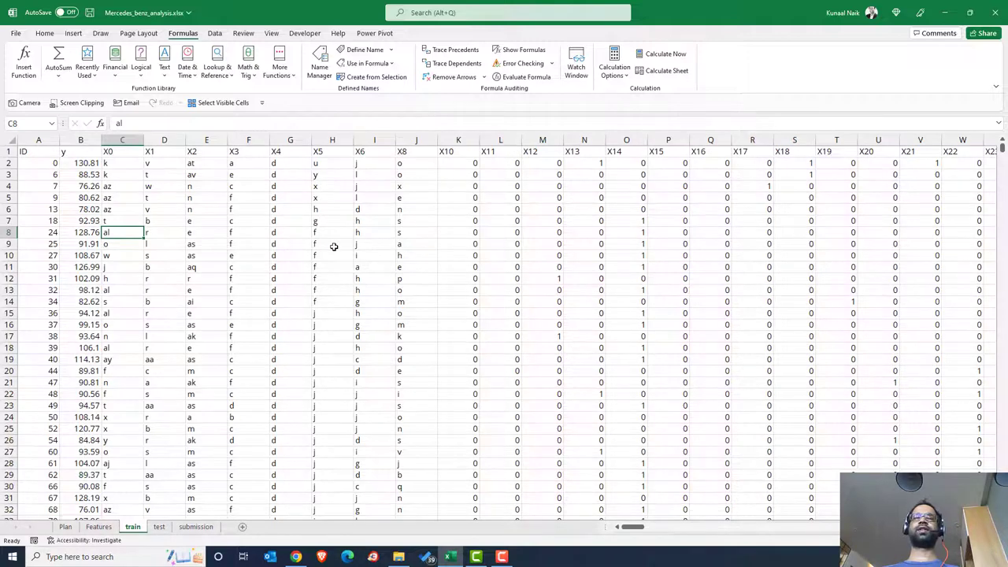
left_click(98, 526)
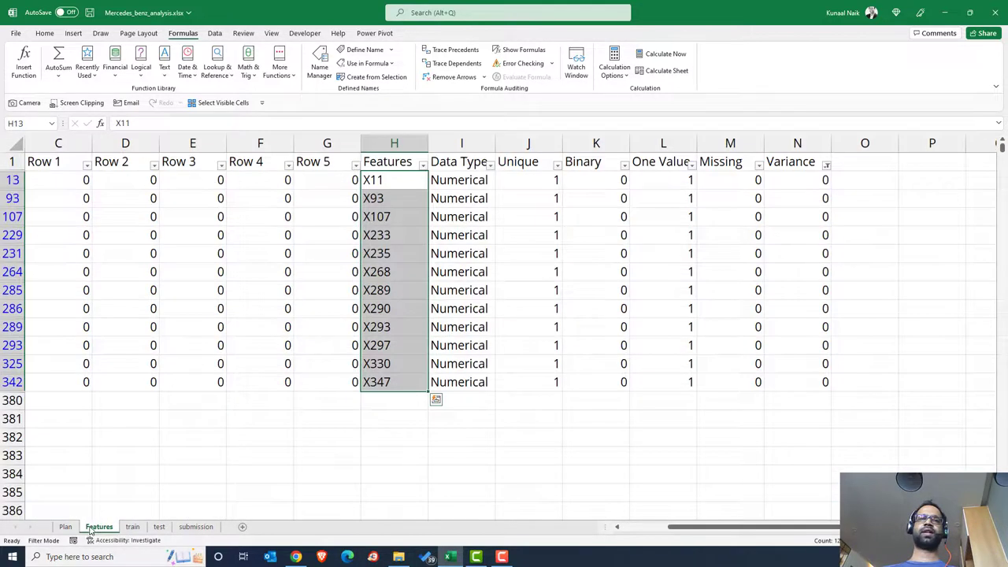
left_click(724, 162)
key("ctrl+shift+l")
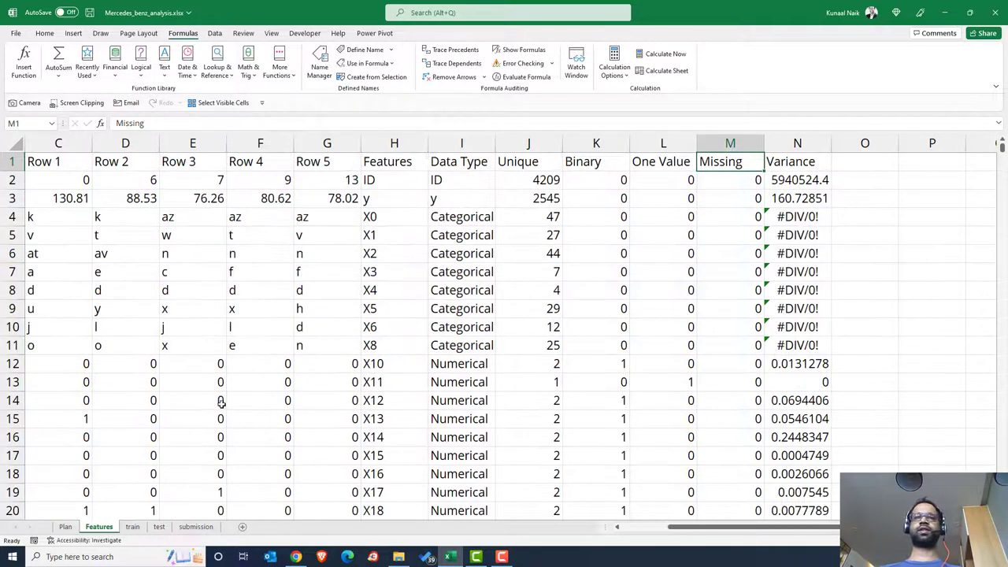
Step: Look over the plan's ordinal encoding step, then go to train and bring up the Kaggle page in Chrome
left_click(66, 526)
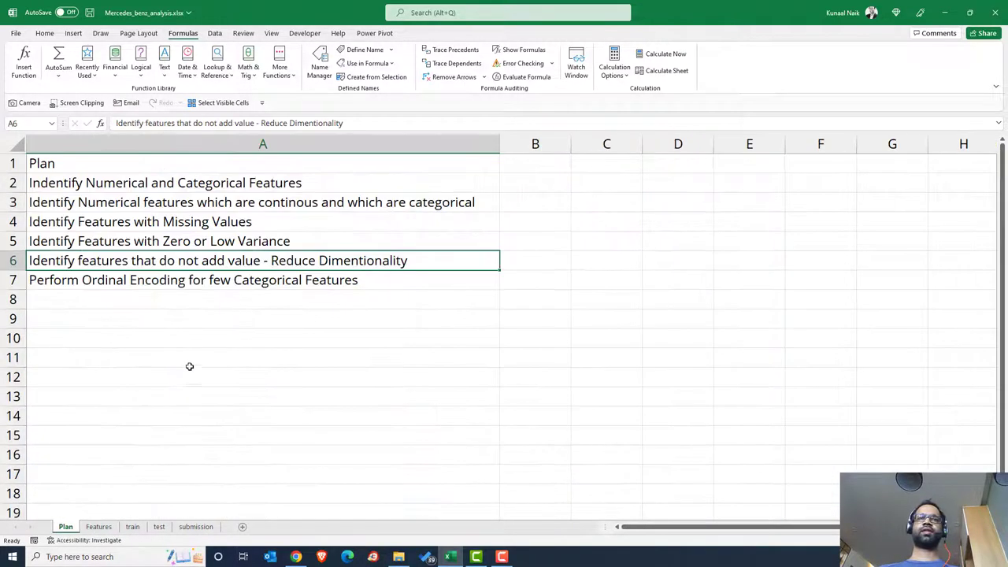
left_click(170, 282)
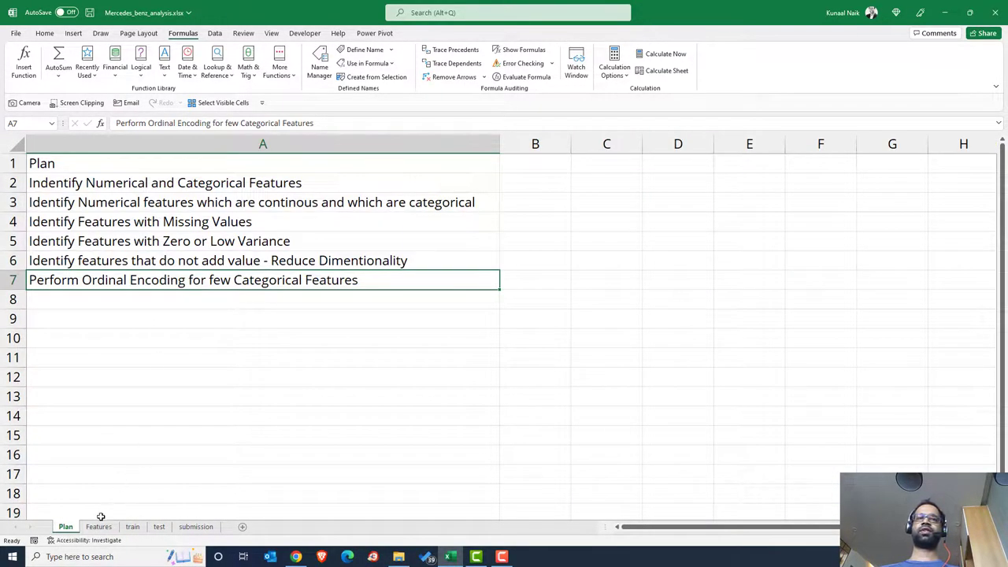
left_click(132, 527)
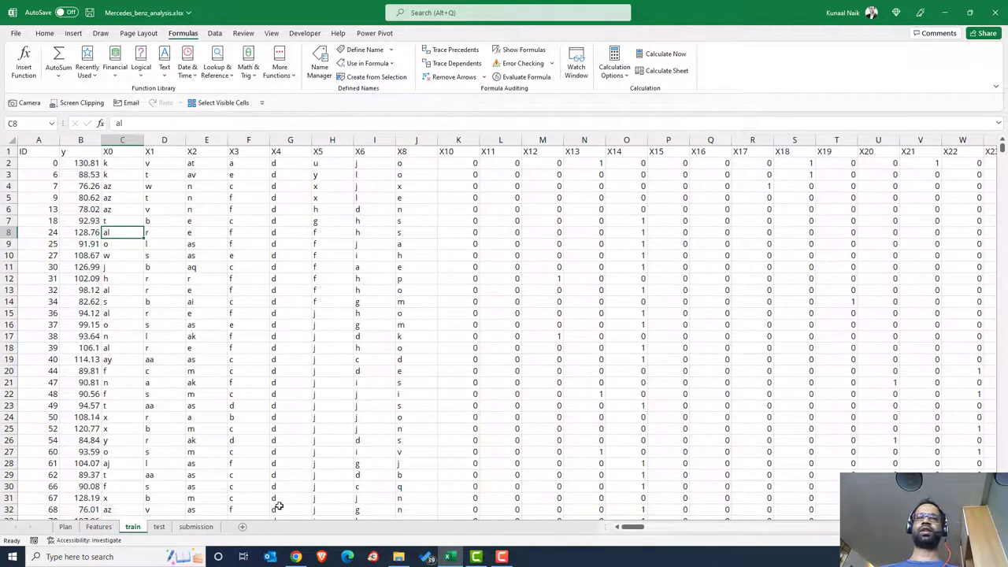
left_click(295, 557)
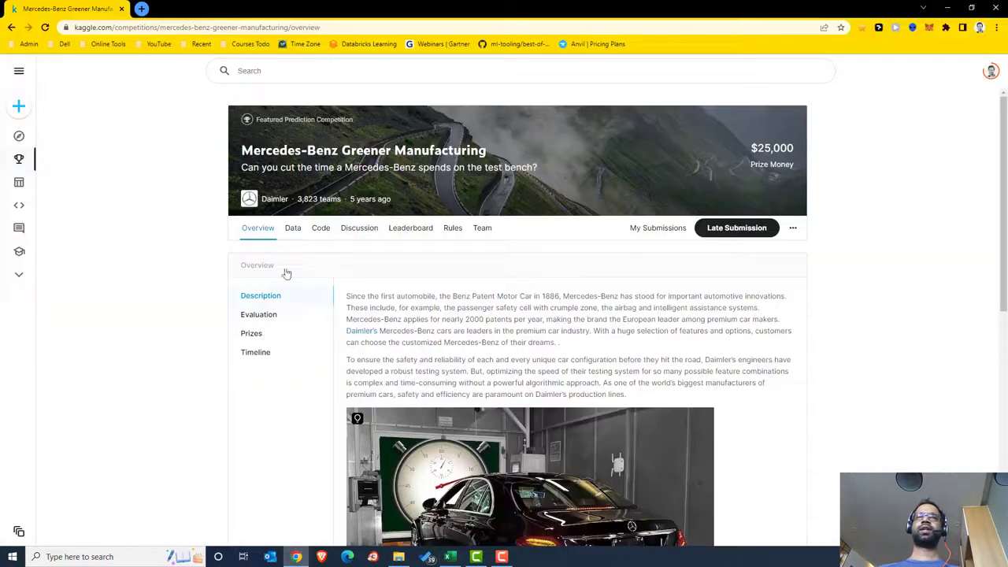
Step: Search in a new tab for 'ordinal encoding in python'
left_click(141, 8)
type("ordin")
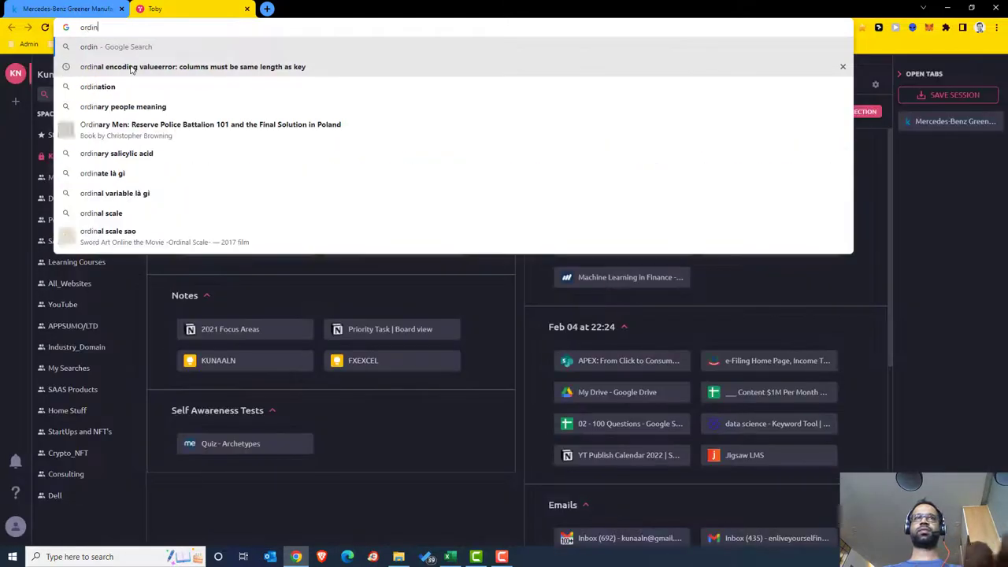
type("al enc")
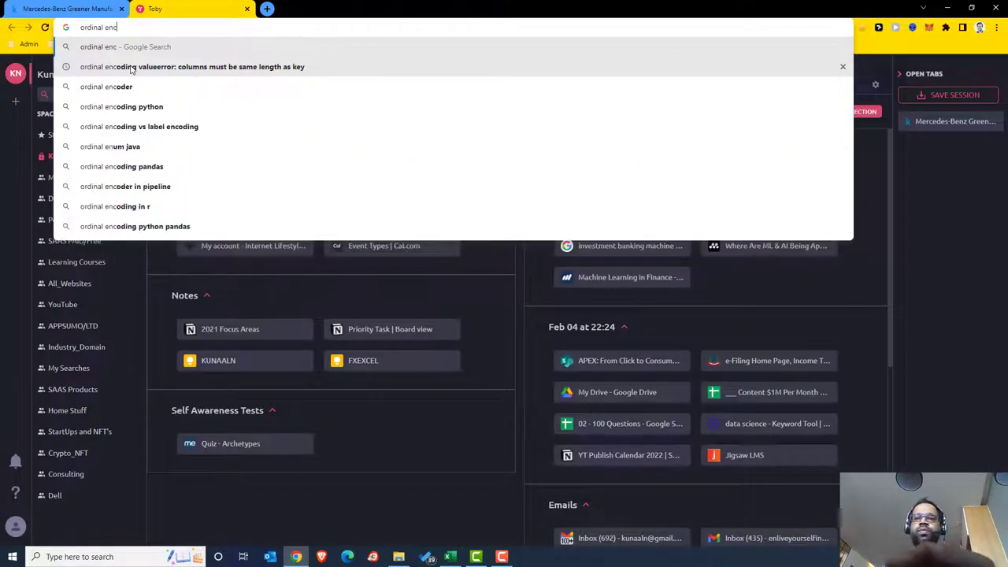
type("do")
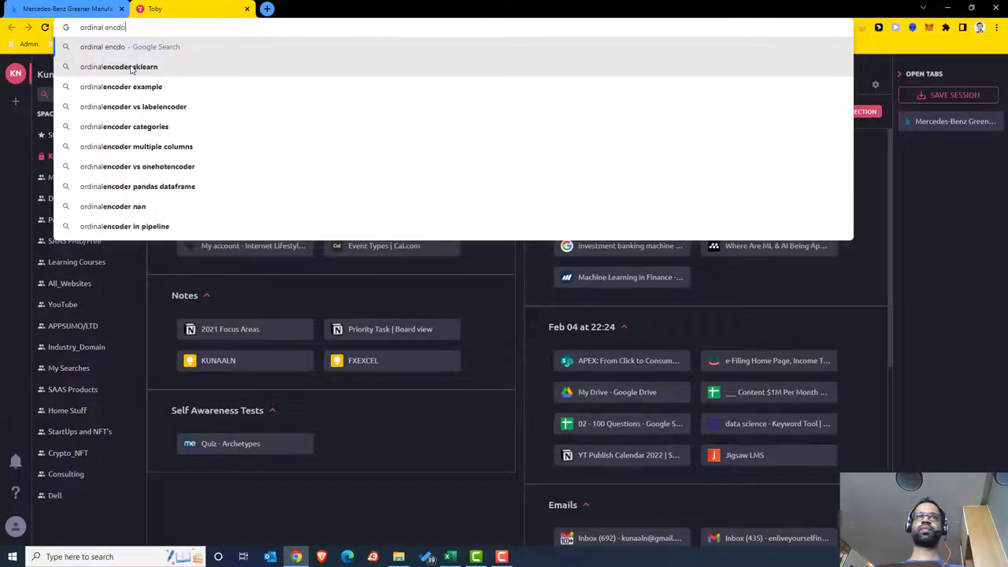
key("BackSpace")
key("BackSpace")
key("BackSpace")
type("codin")
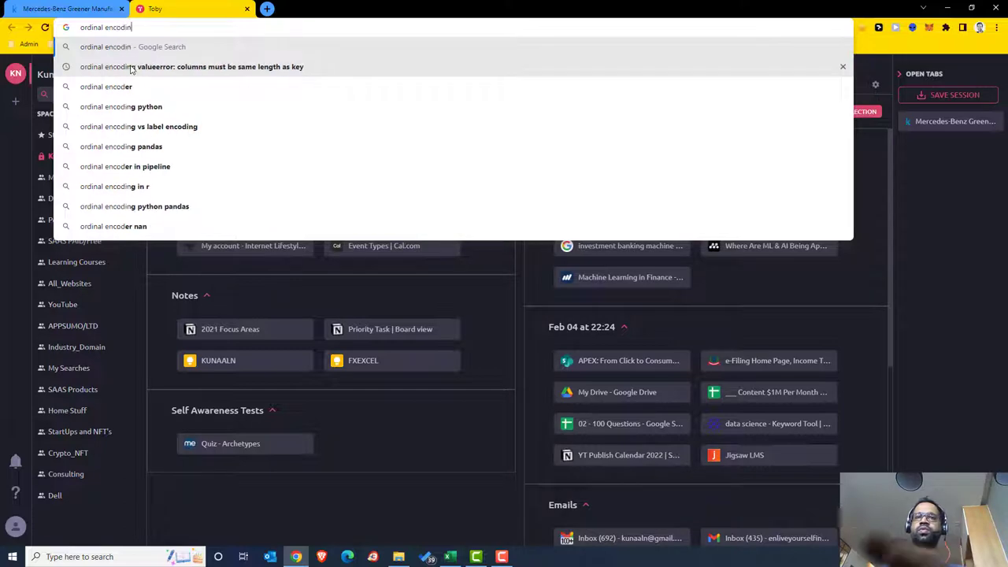
type("g in python")
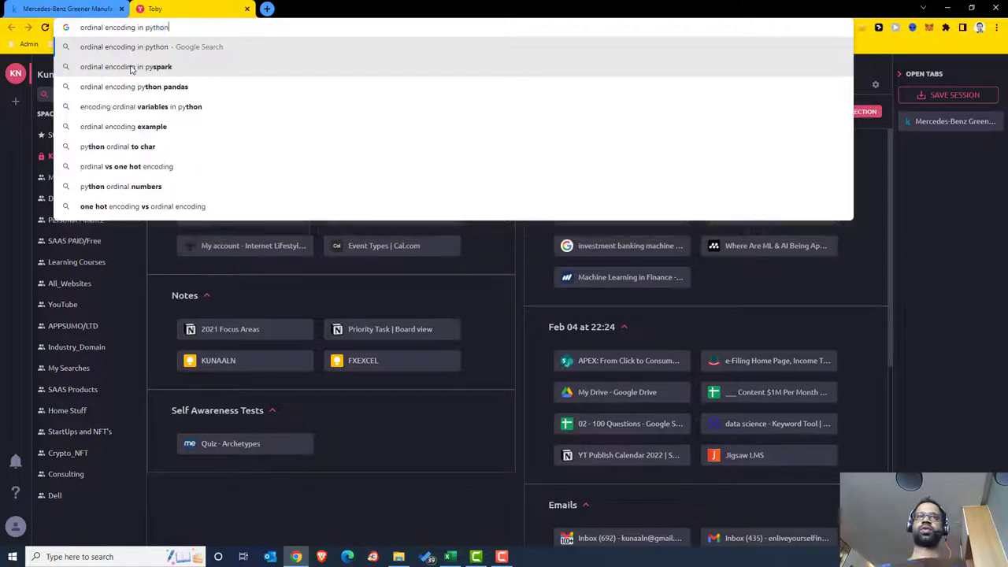
key("Return")
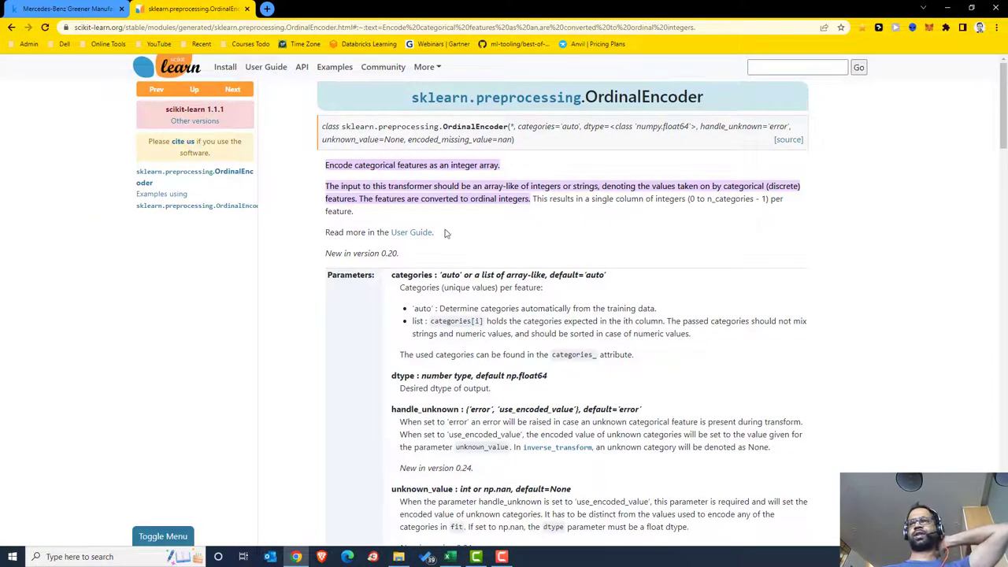
Step: Read through the OrdinalEncoder examples, then minimise Chrome back to Excel
scroll(483, 294, "down", 6)
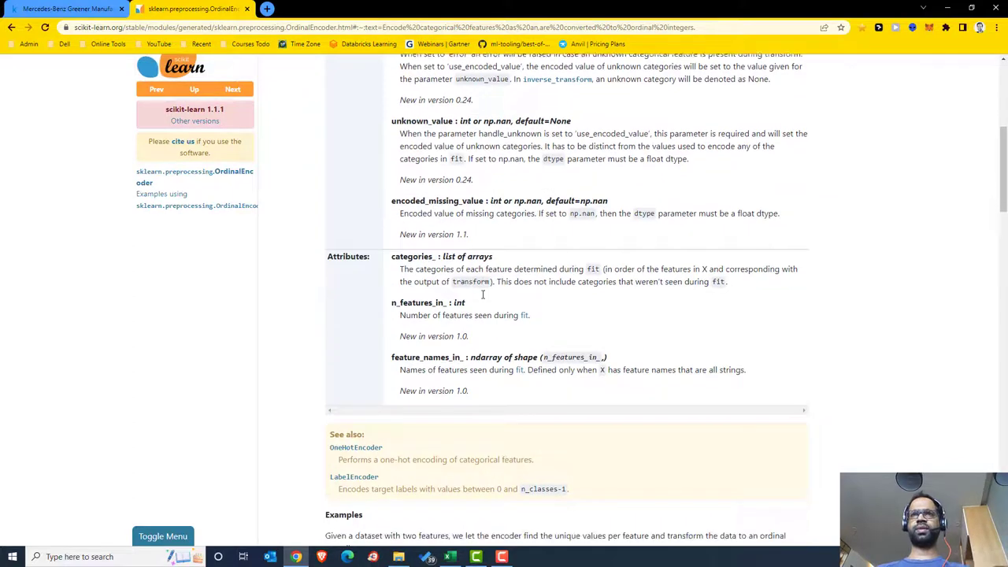
scroll(483, 294, "down", 4)
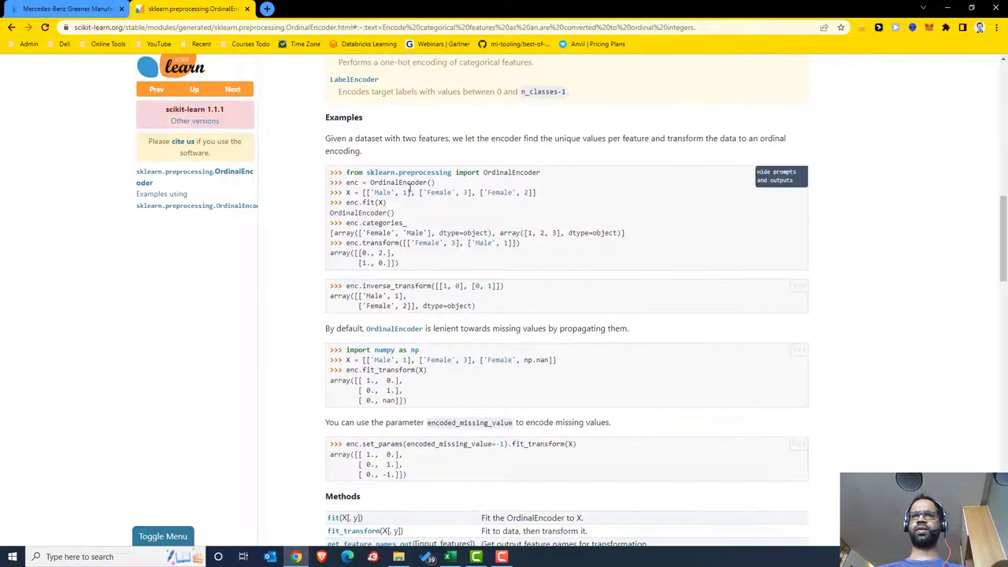
left_click_drag(363, 181, 467, 184)
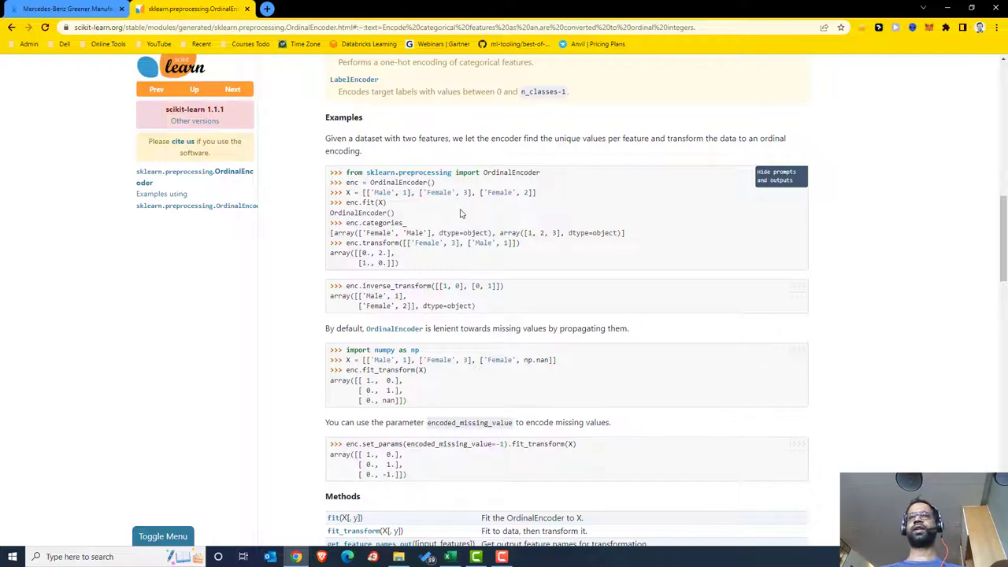
scroll(461, 214, "up", 12)
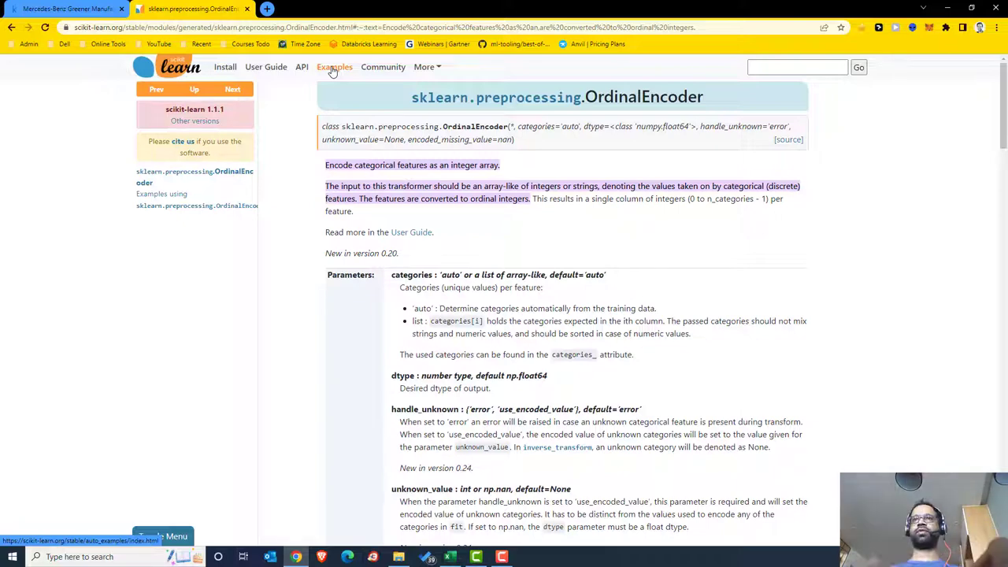
left_click(947, 8)
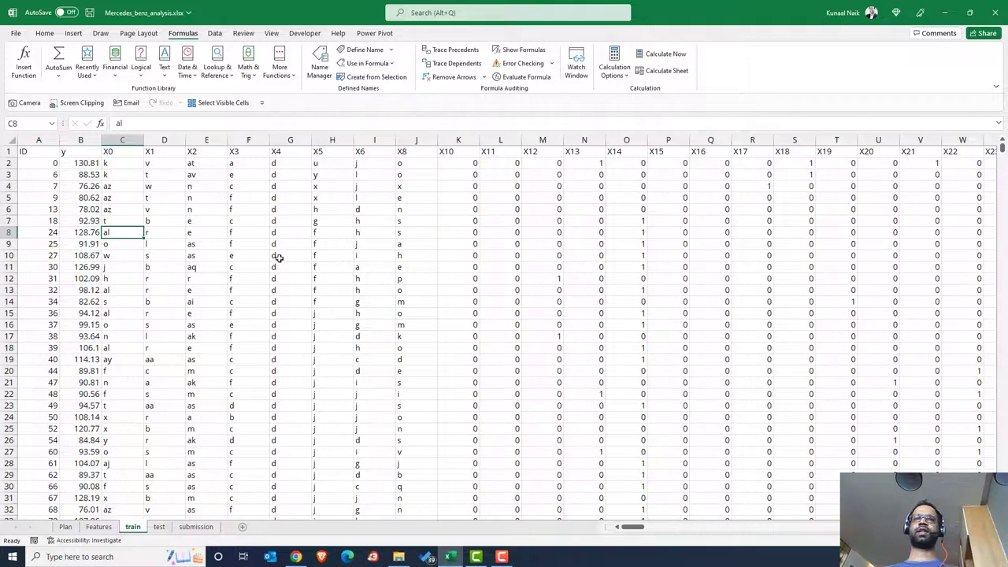
Step: Turn on filters for the train headers and copy the whole X0 column
left_click(290, 153)
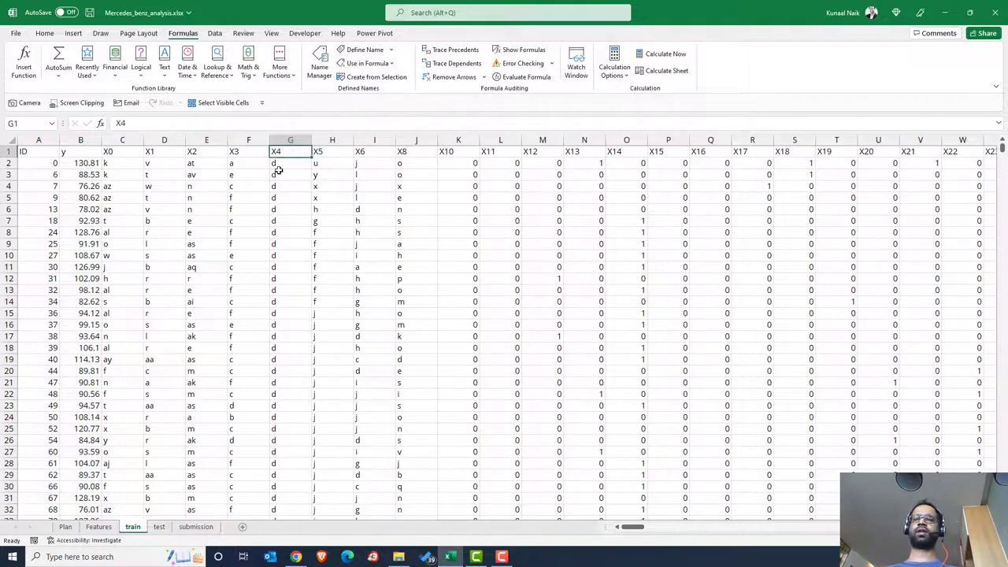
key("ctrl+shift+l")
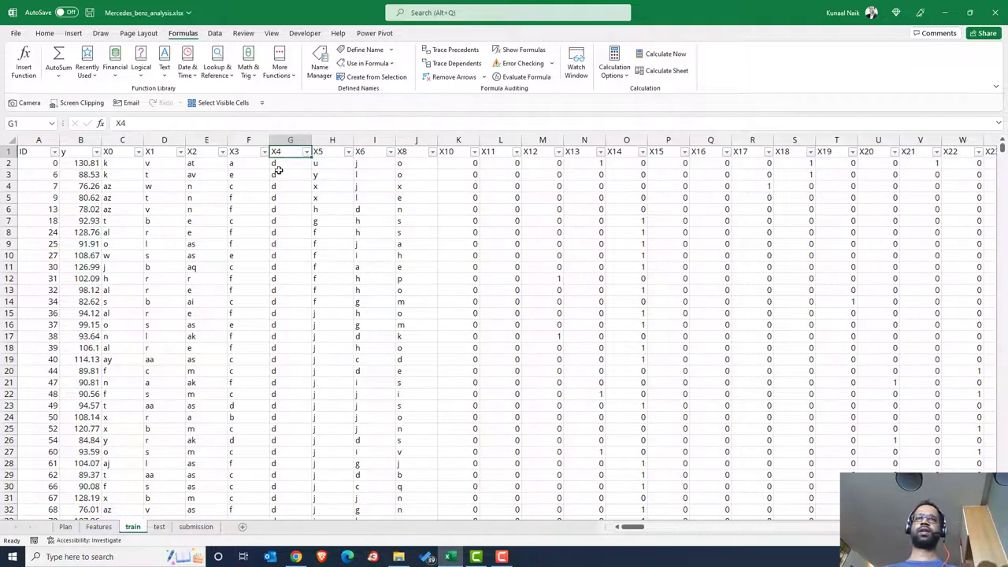
left_click(123, 152)
left_click(123, 163)
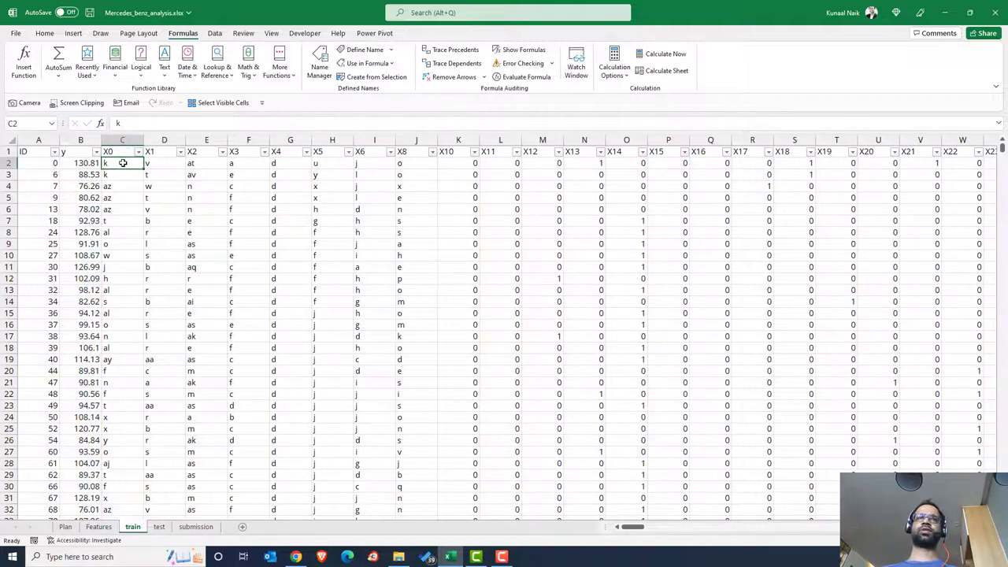
key("Up")
key("ctrl+shift+Down")
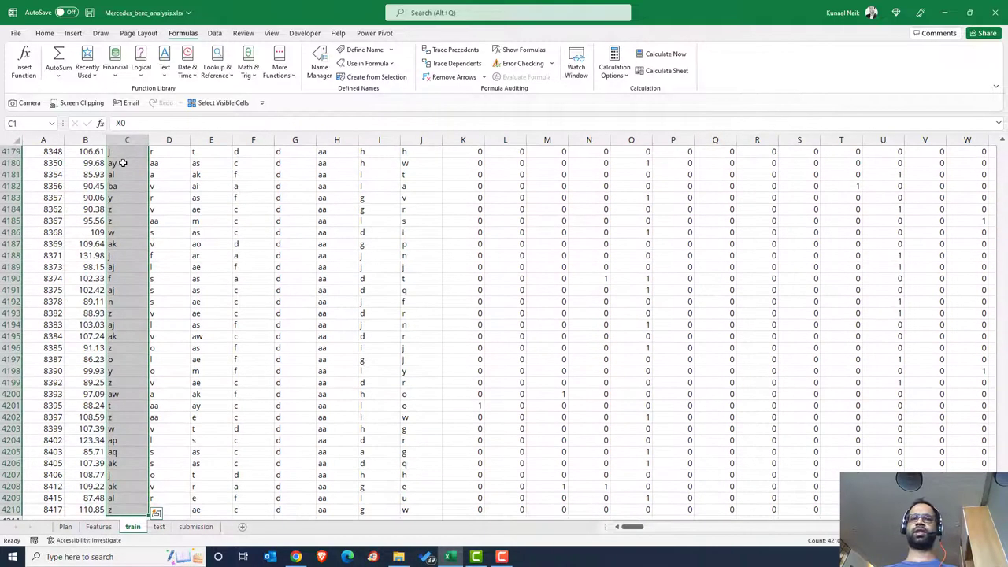
key("ctrl+c")
Step: Paste X0 into a new sheet and remove its duplicate values
left_click(243, 526)
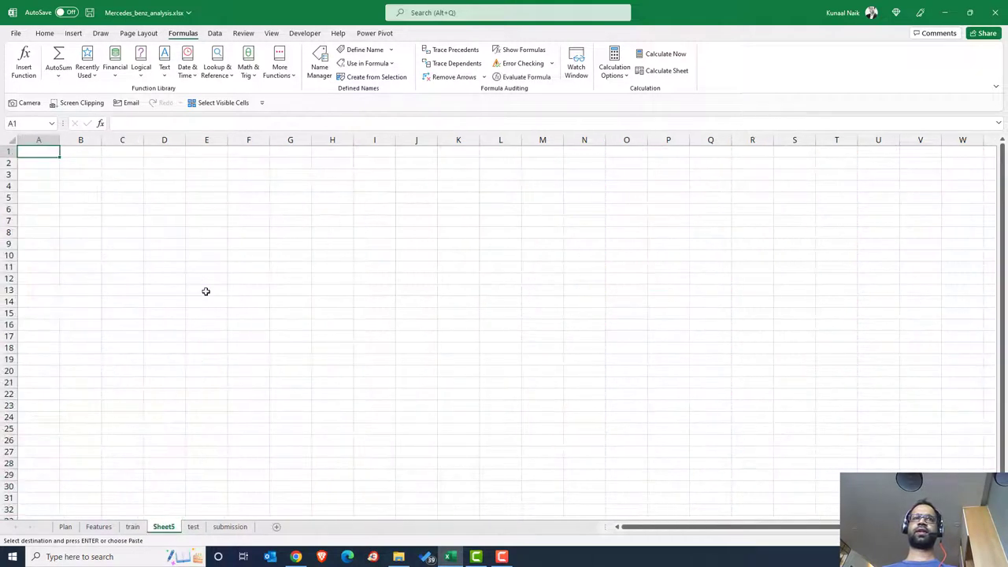
key("ctrl+v")
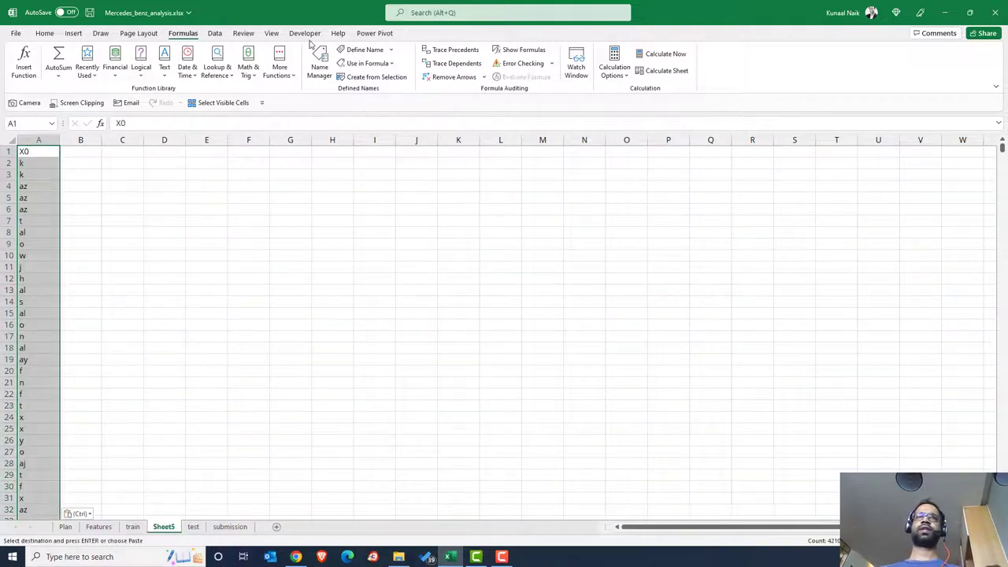
left_click(215, 33)
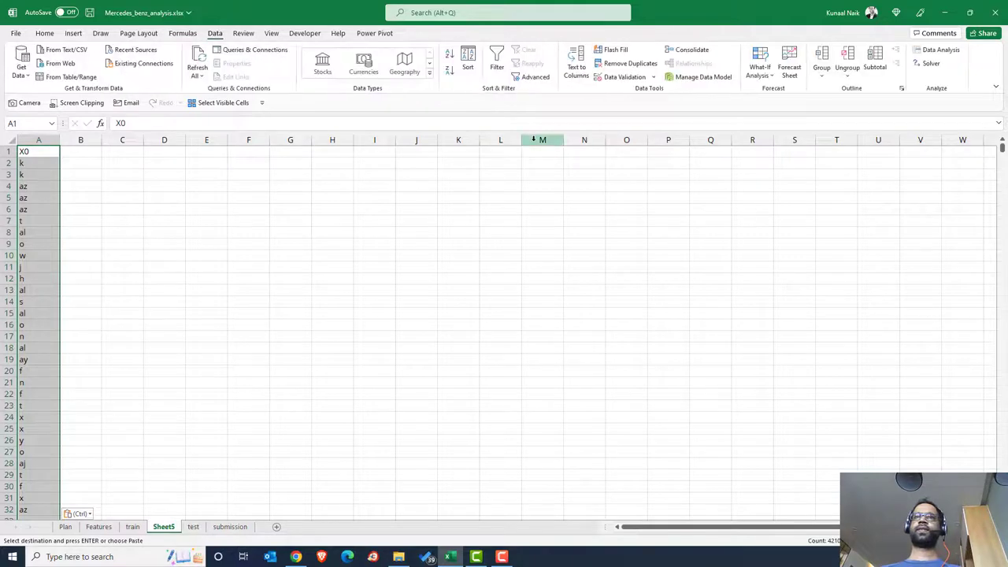
left_click(626, 63)
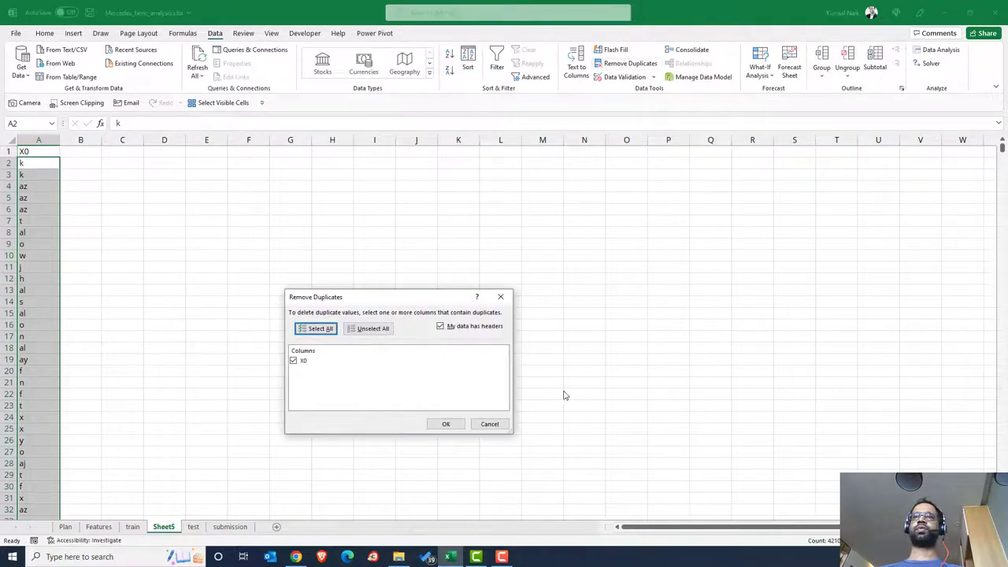
left_click(448, 424)
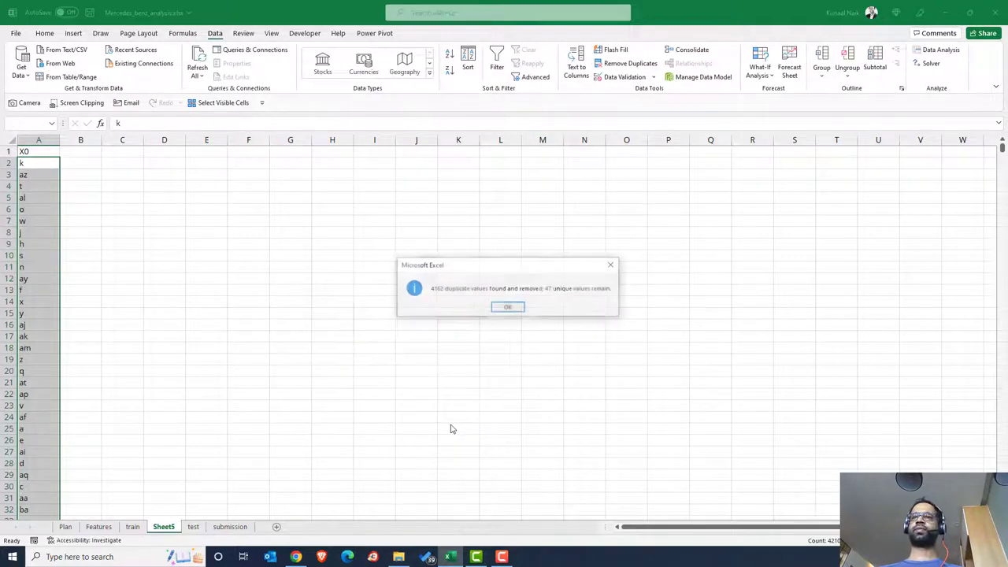
left_click(509, 307)
Step: Sort the unique X0 values A to Z and type the heading 'Encoding' in B1
left_click(36, 223)
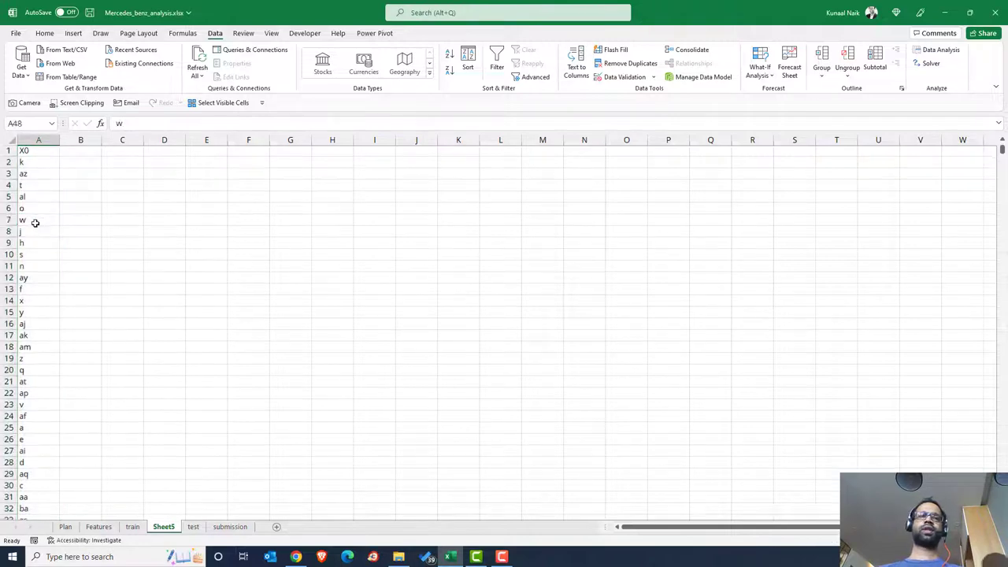
key("ctrl+Up")
key("ctrl+Down")
key("ctrl+Up")
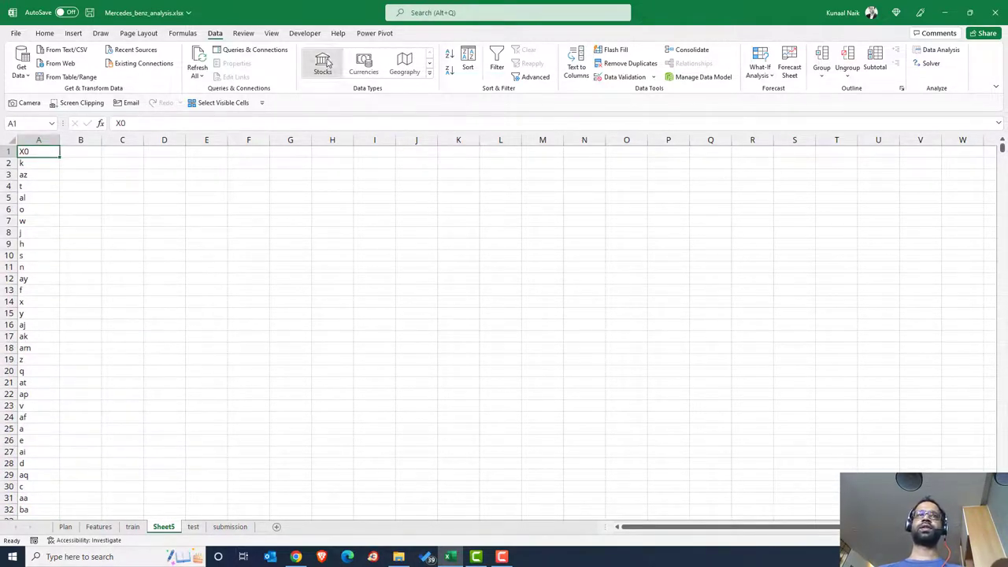
left_click(450, 55)
left_click(28, 253)
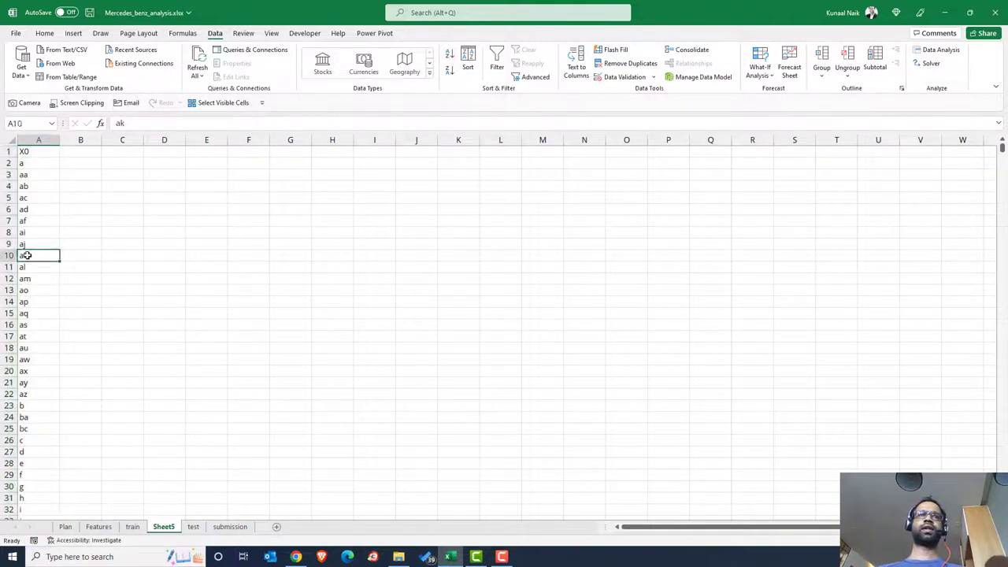
key("ctrl+Down")
key("Up")
key("Up")
key("Up")
key("ctrl+Up")
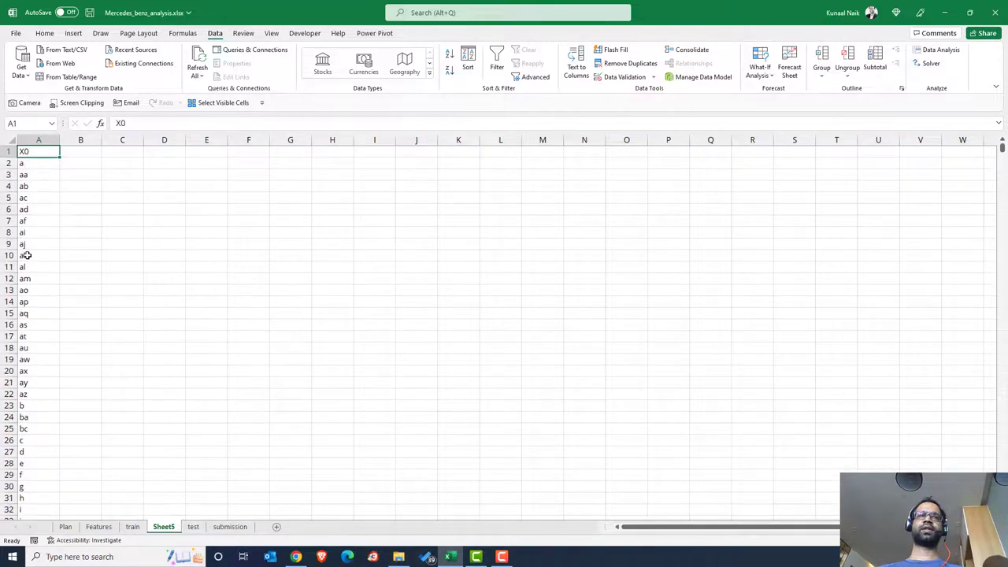
key("Right")
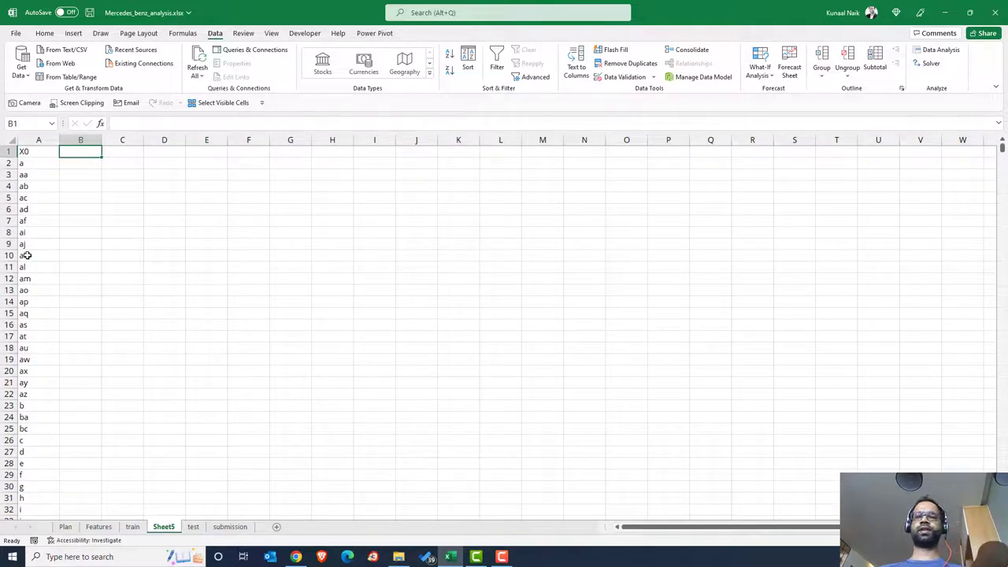
type("Encoding")
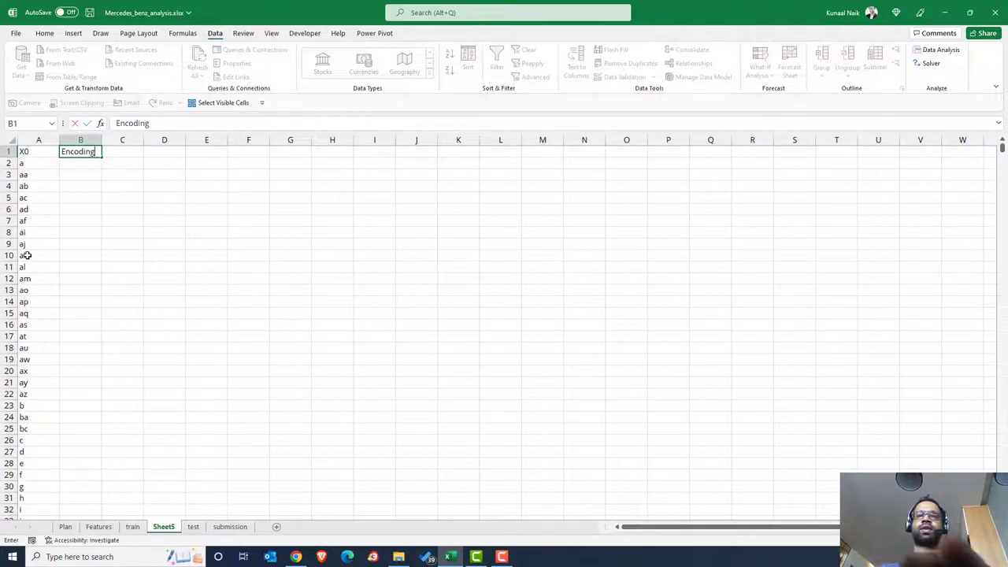
Step: Enter the Encoding header in B1 with starting values 0 and 1 in B2:B3
key("Return")
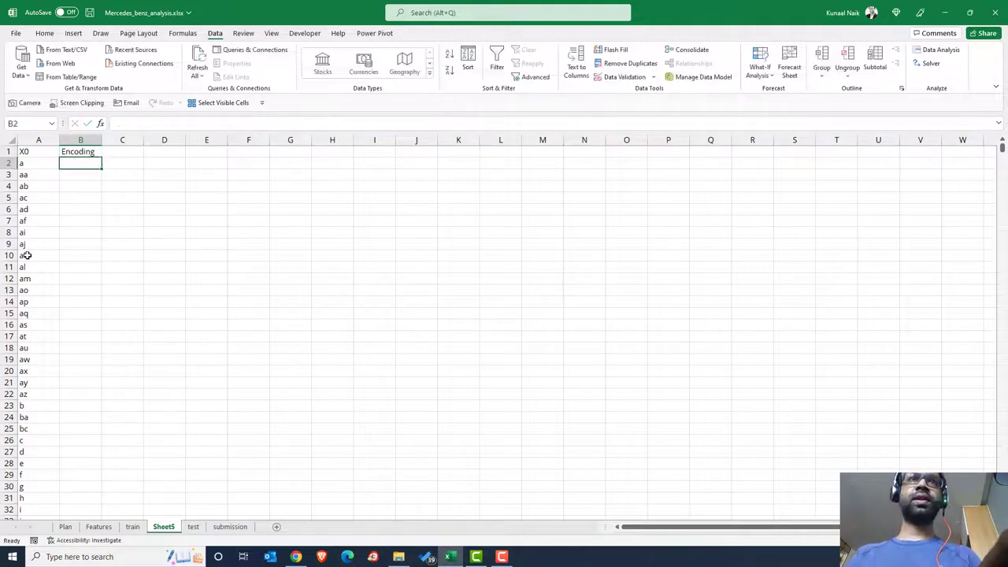
type("0")
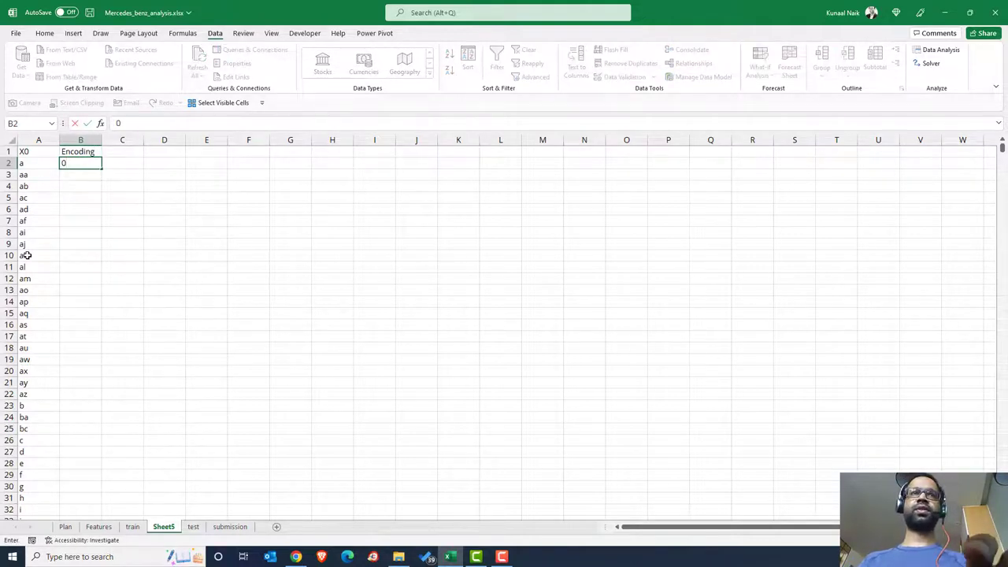
key("Return")
type("1")
key("Return")
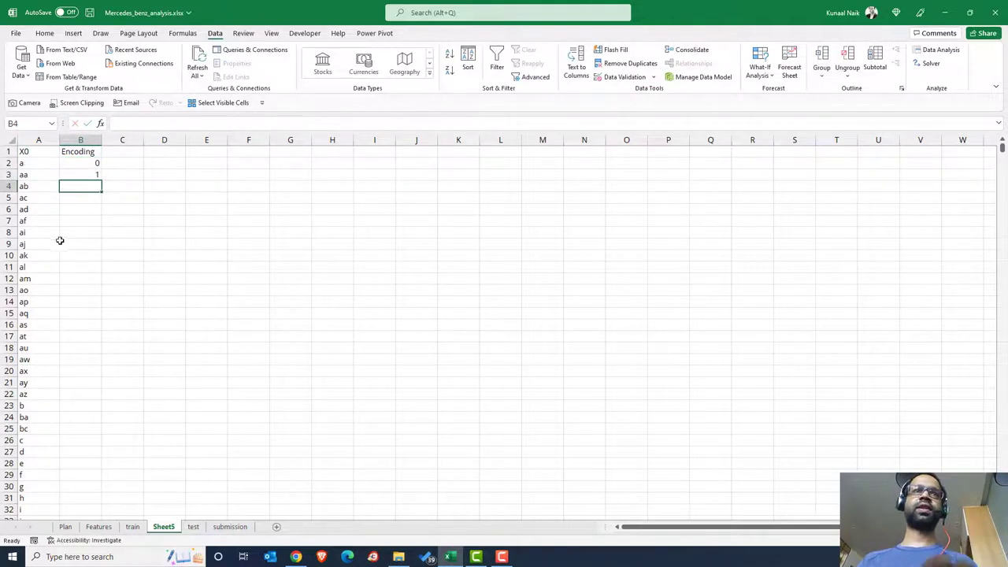
Step: Fill the 0, 1 sequence down the entire Encoding column beside the X0 values
left_click_drag(92, 164, 93, 175)
double_click(101, 180)
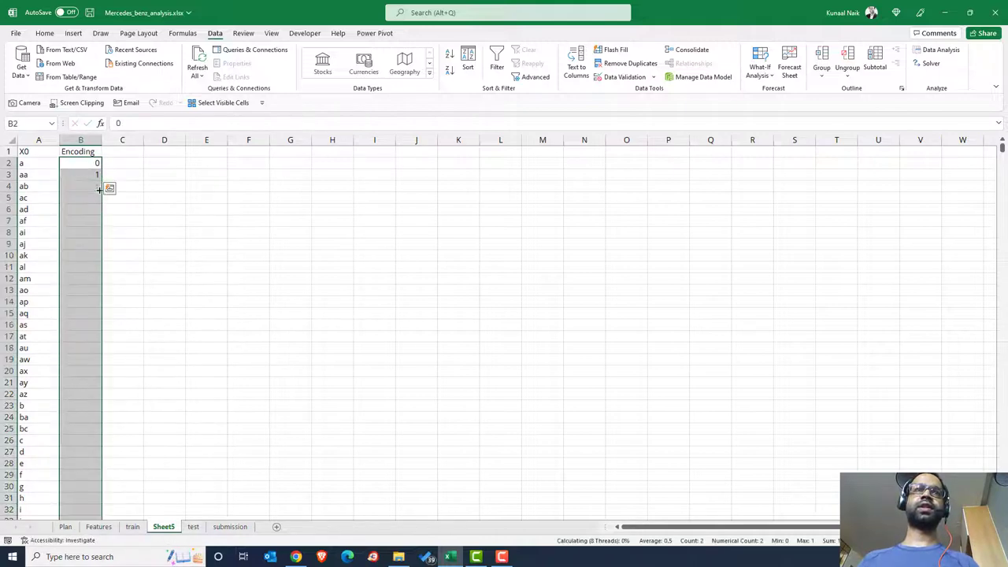
left_click(83, 220)
scroll(92, 276, "down", 2)
key("ctrl+Up")
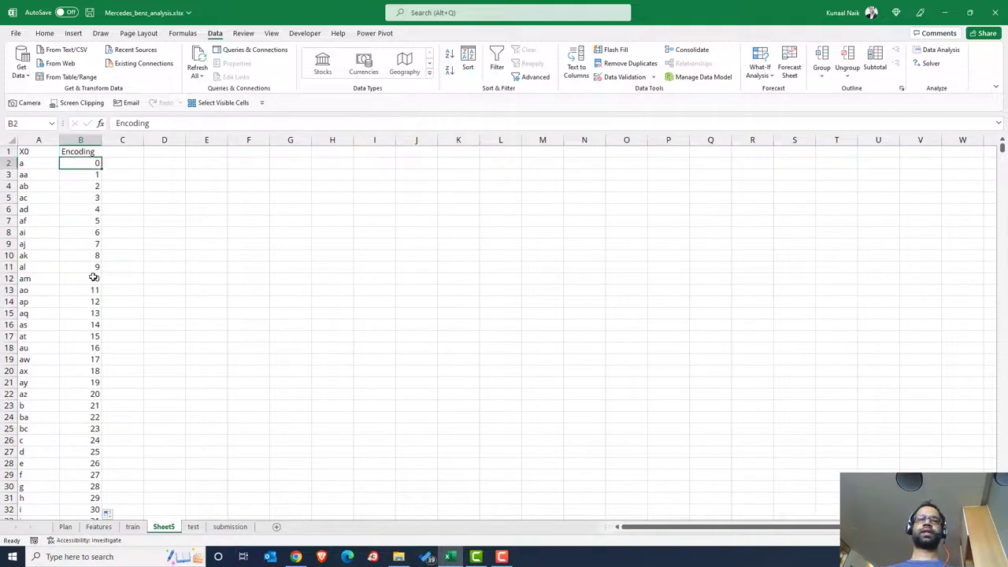
scroll(93, 277, "down", 6)
scroll(93, 276, "up", 5)
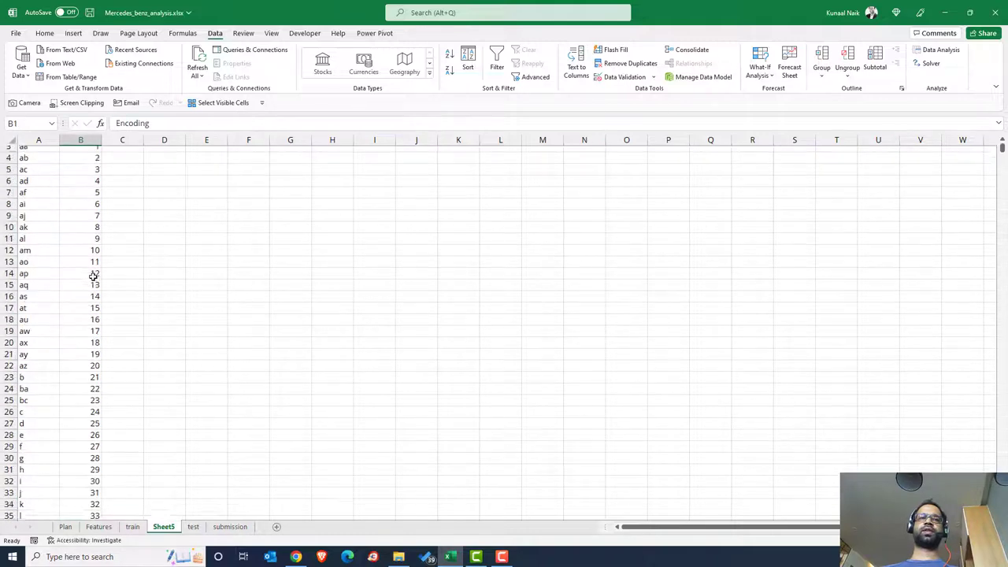
scroll(93, 276, "up", 1)
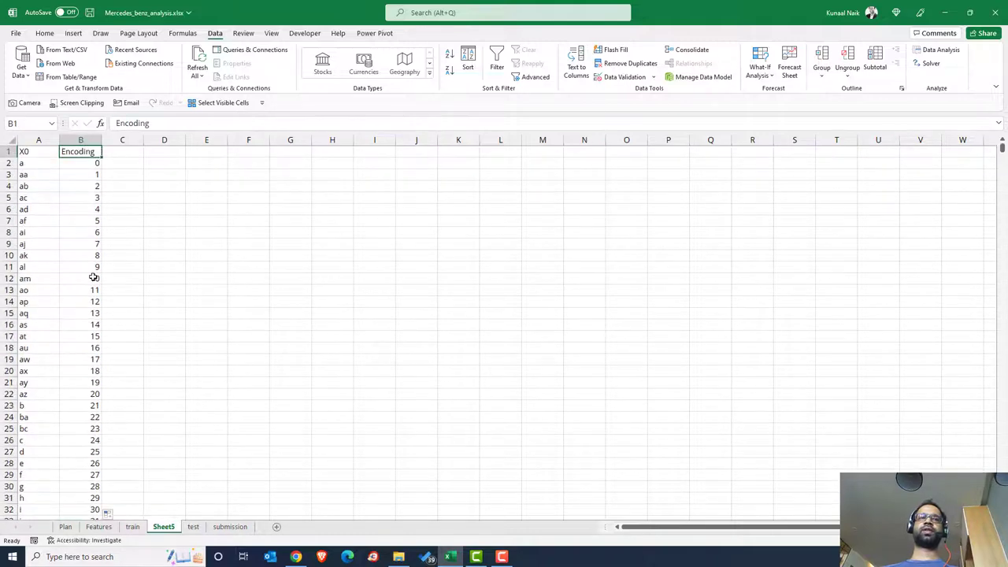
Step: Copy the entire train data block from the train sheet
left_click(133, 527)
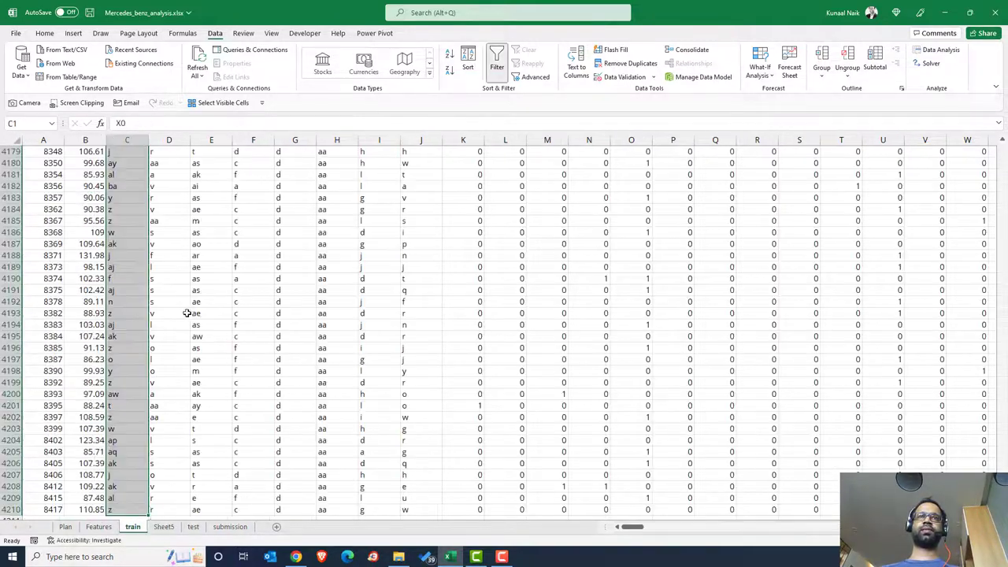
key("ctrl+Home")
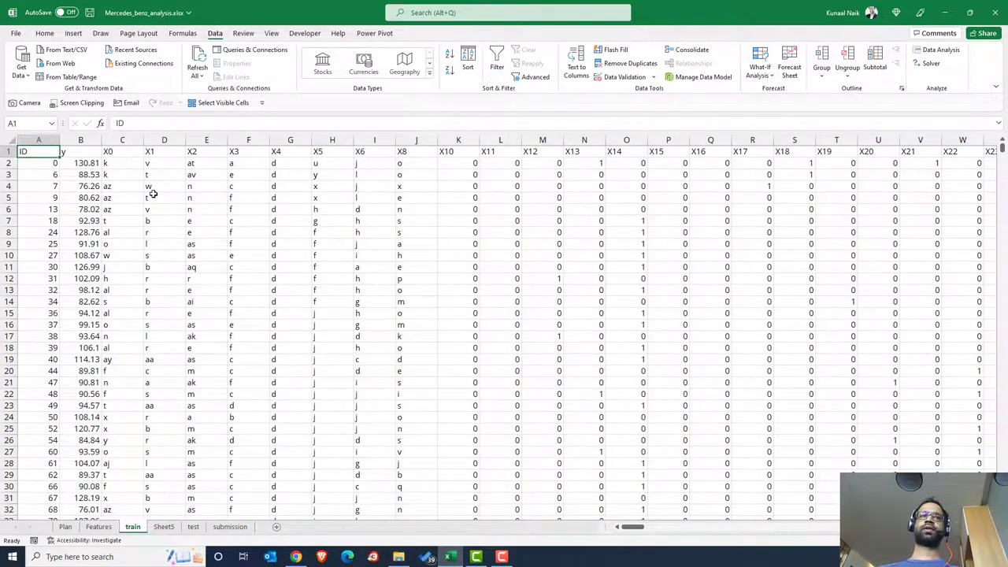
key("ctrl+shift+Right")
key("ctrl+shift+Down")
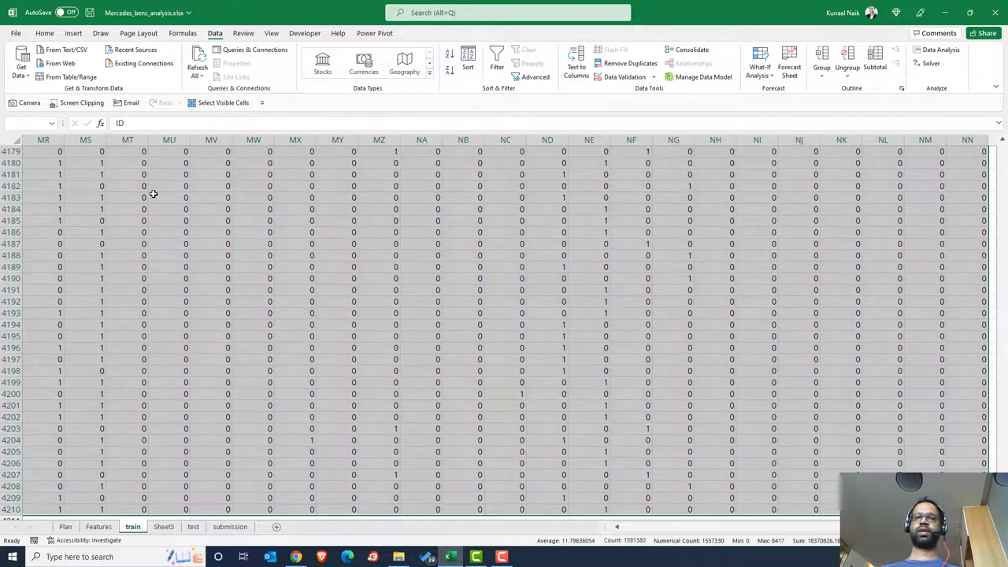
key("ctrl+c")
Step: Paste the train data into a new sheet named trainmodified
left_click(276, 527)
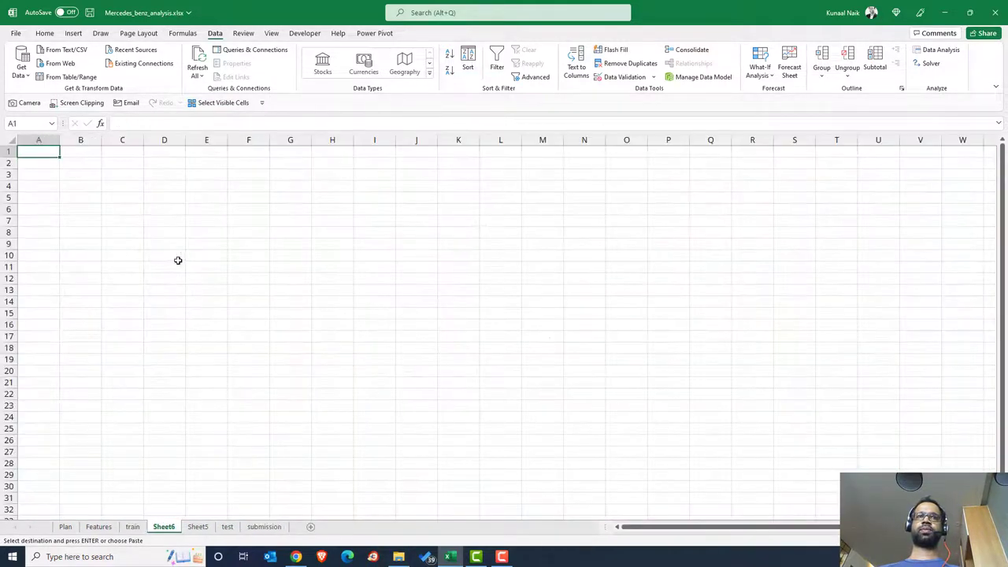
key("ctrl+v")
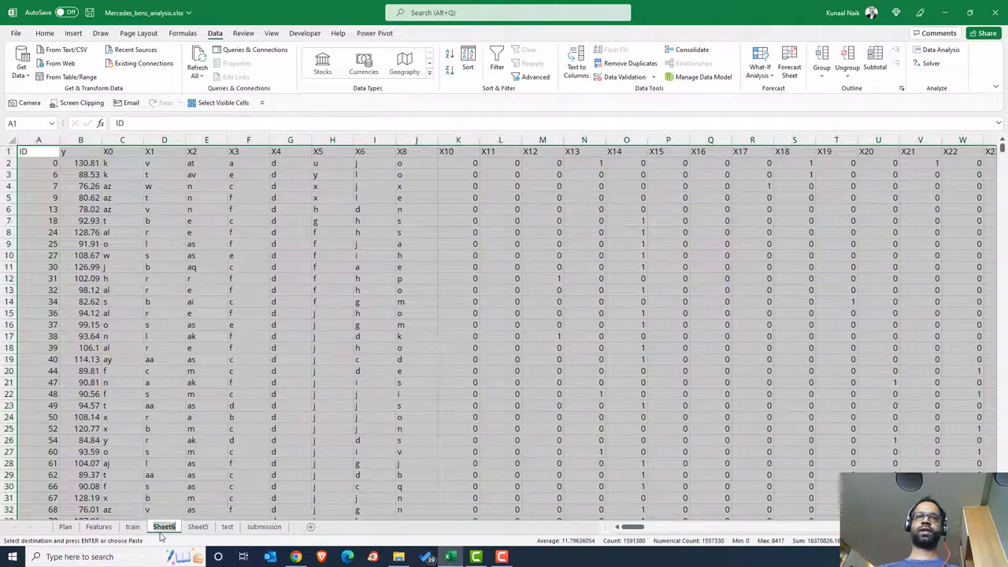
double_click(162, 531)
type("trainmo")
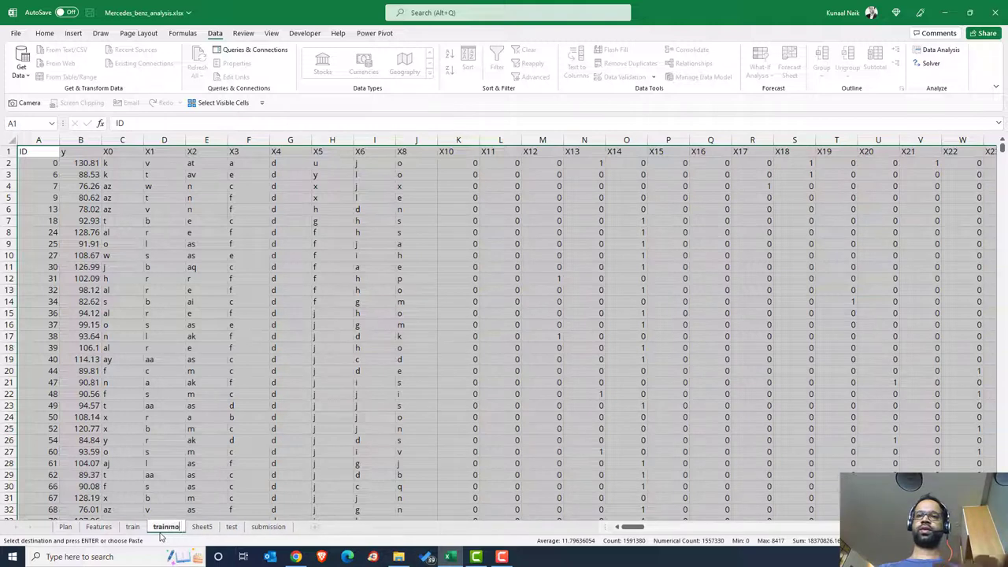
type("dified")
key("Return")
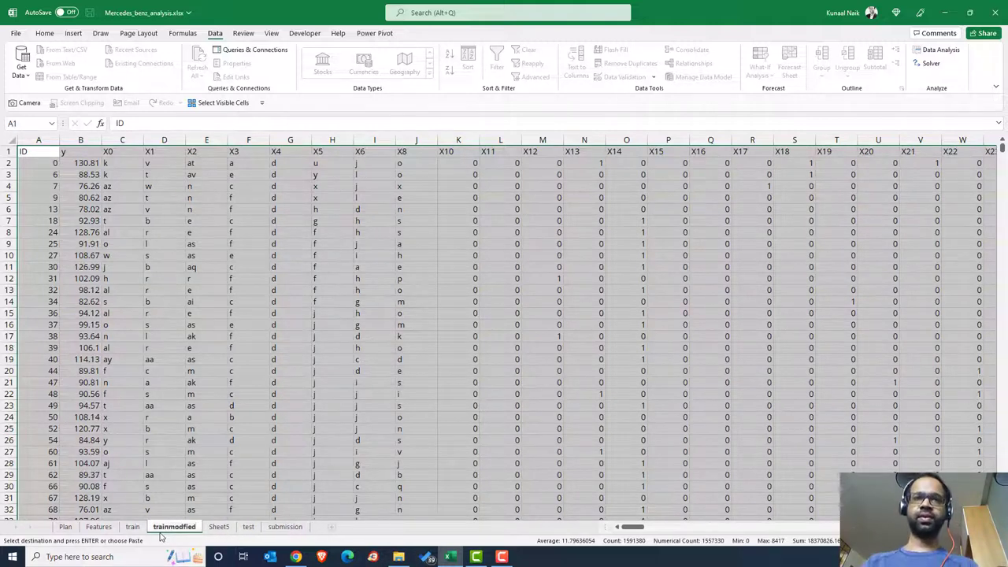
double_click(161, 533)
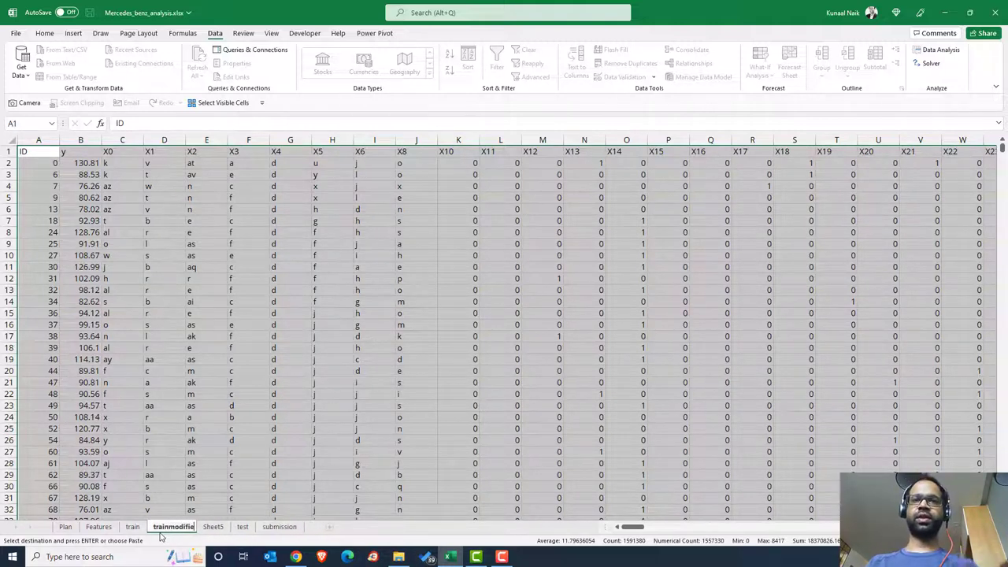
key("Return")
left_click(160, 328)
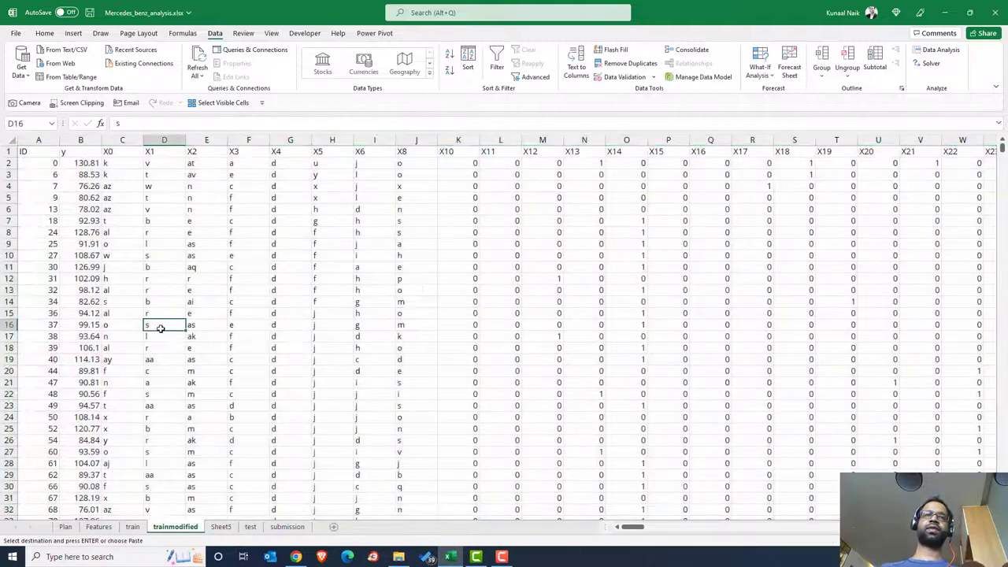
left_click(118, 165)
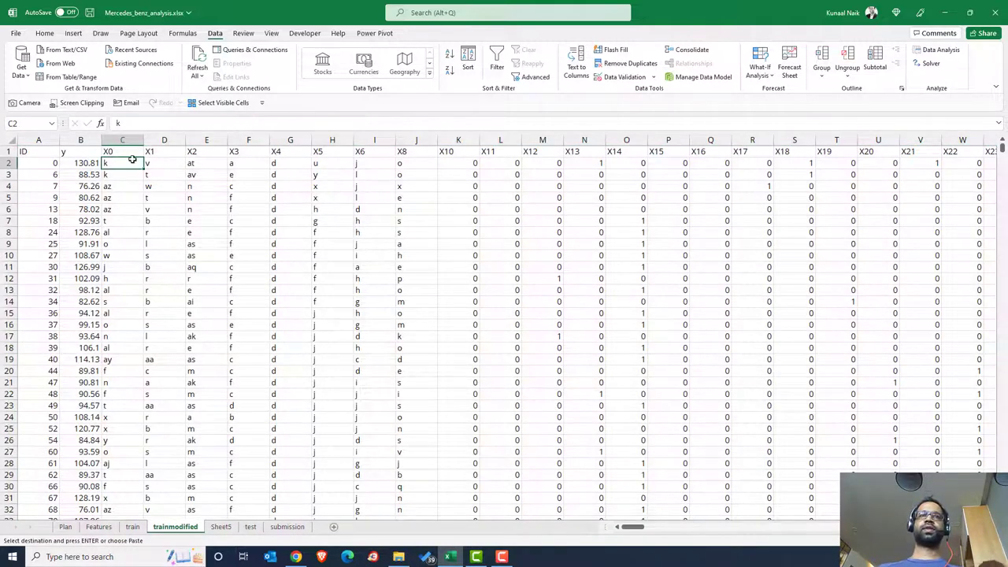
Step: Rename Sheet5, the X0 encoding table, to Unique
left_click(276, 528)
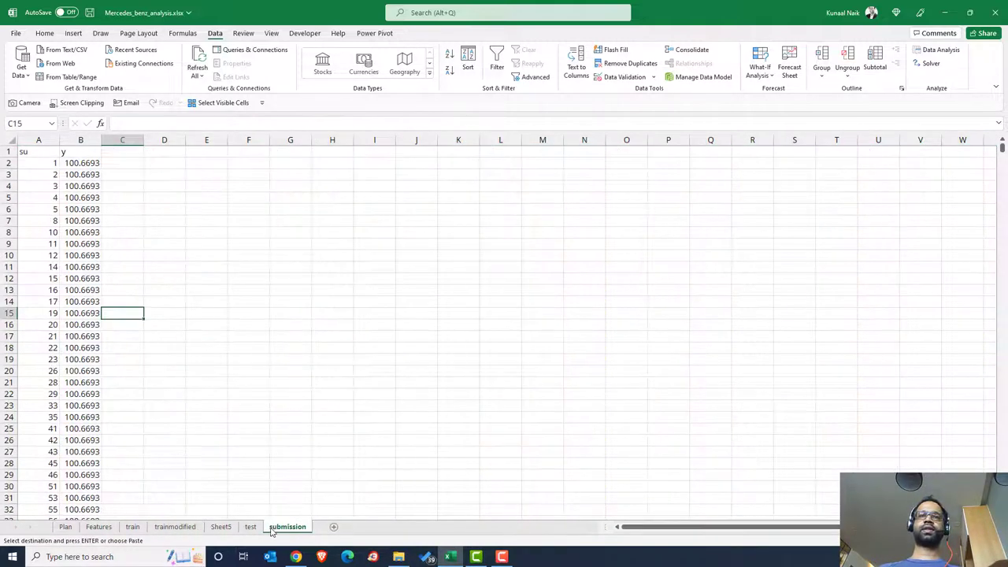
left_click(222, 528)
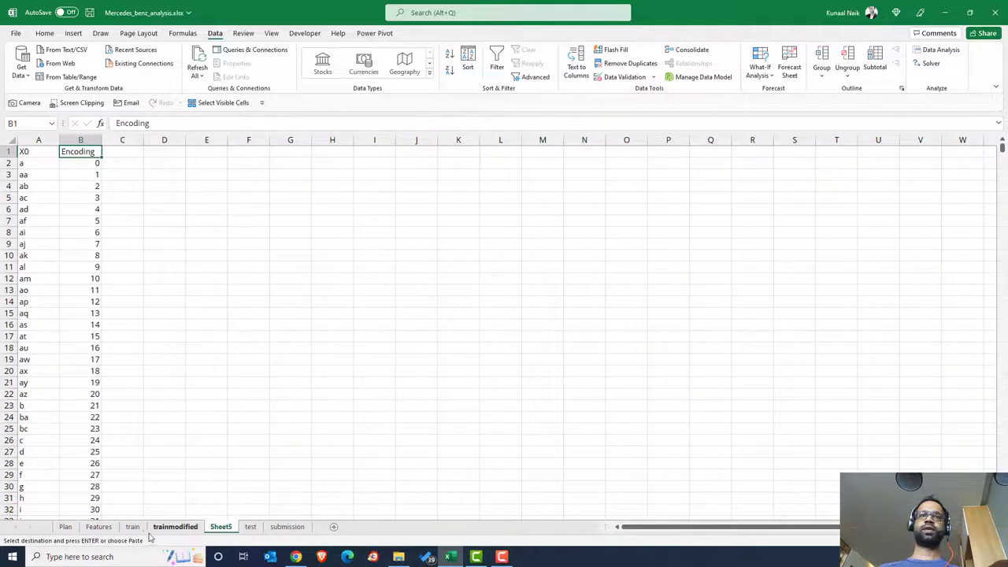
double_click(221, 528)
type("X0")
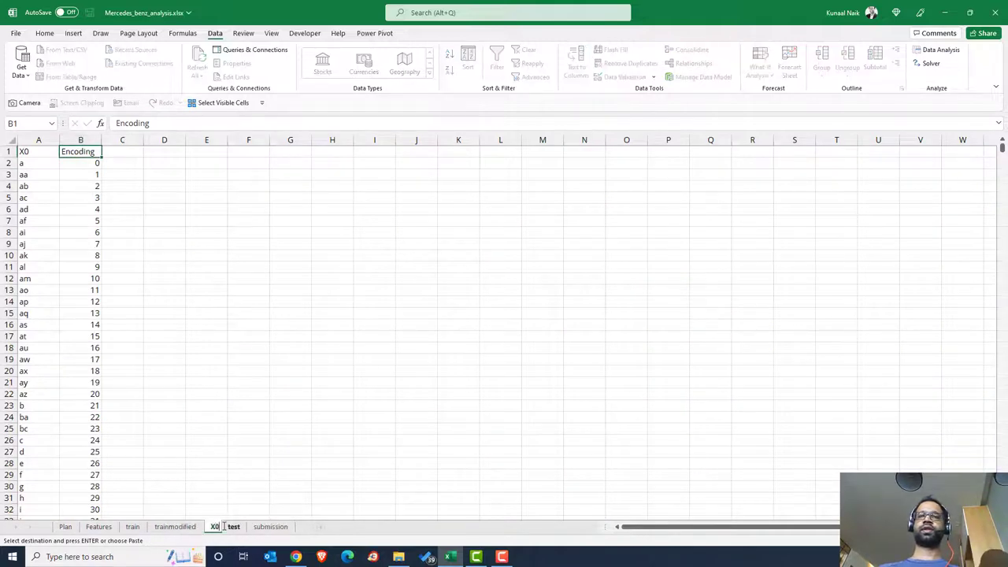
type("_encoding")
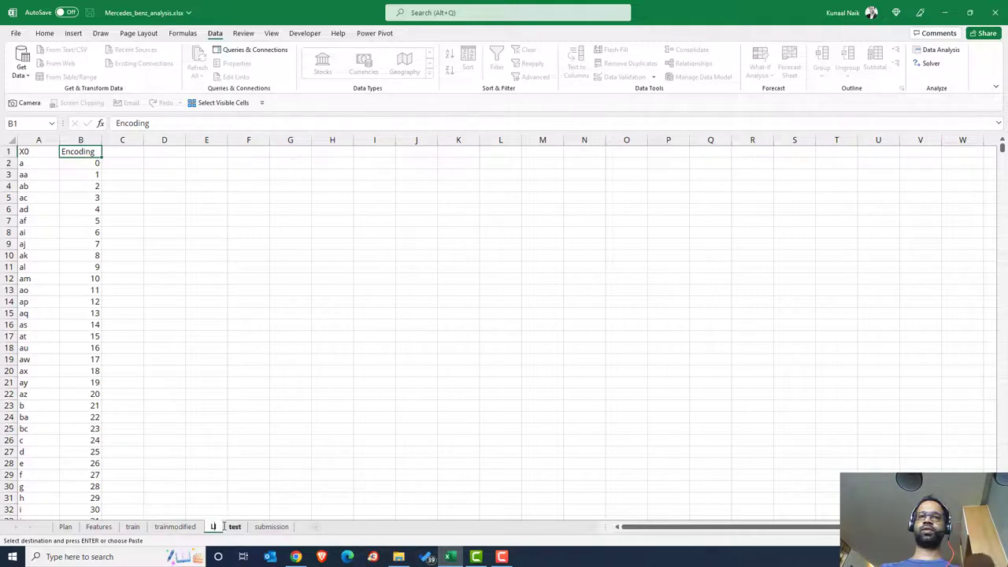
type("NI")
key("BackSpace")
key("BackSpace")
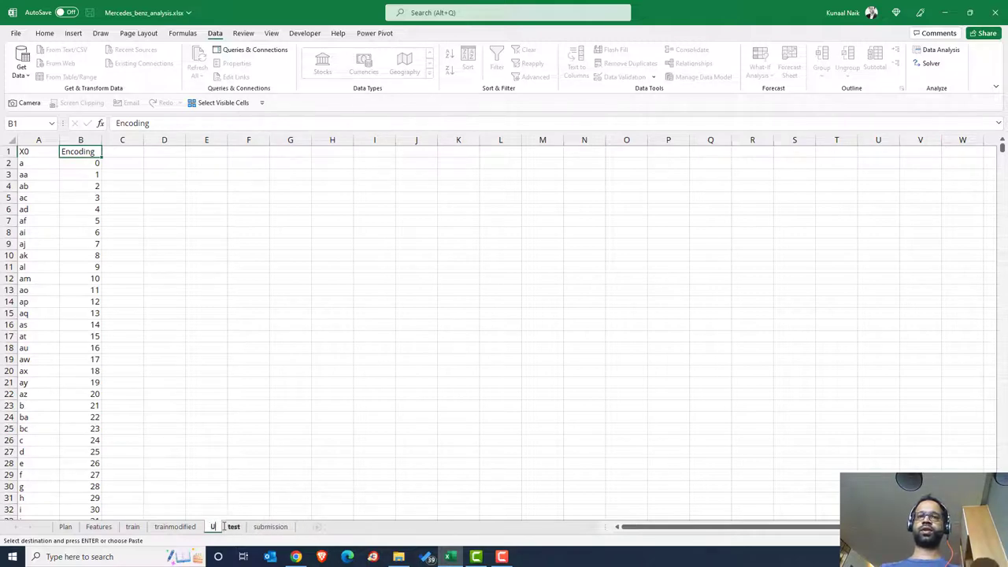
type("nique")
key("Return")
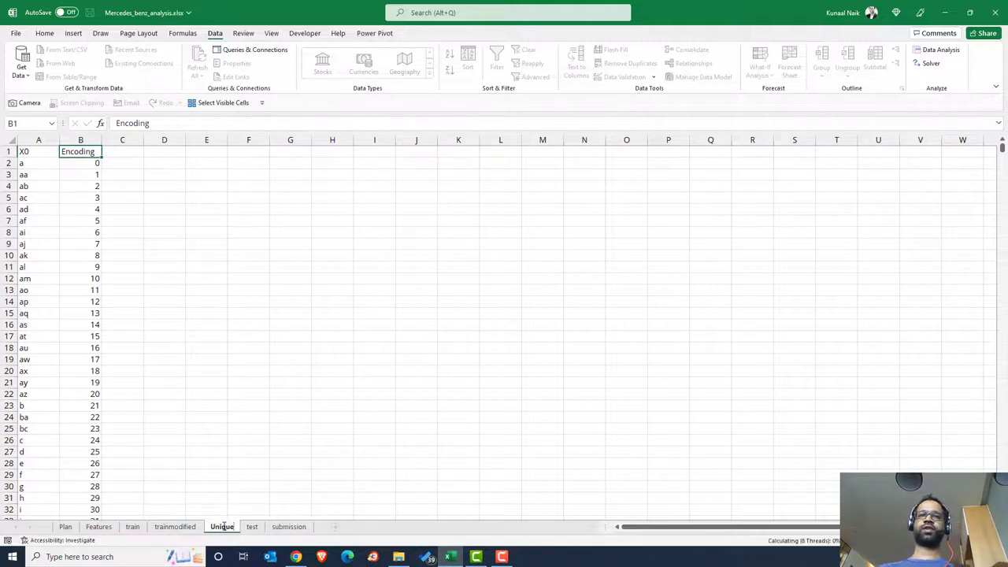
left_click(174, 527)
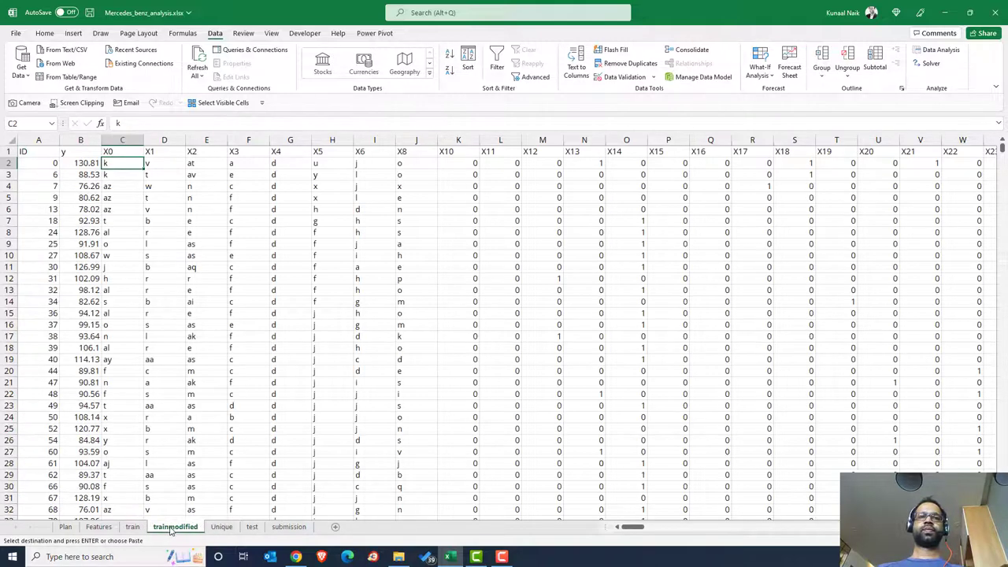
Step: Insert a blank column before X1 on trainmodified
left_click(166, 140)
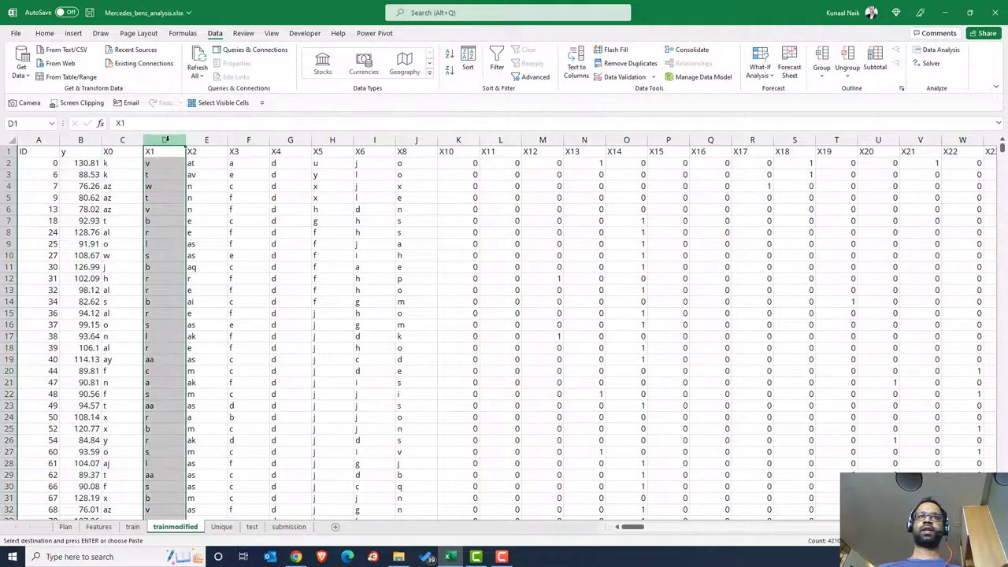
right_click(165, 141)
left_click(197, 228)
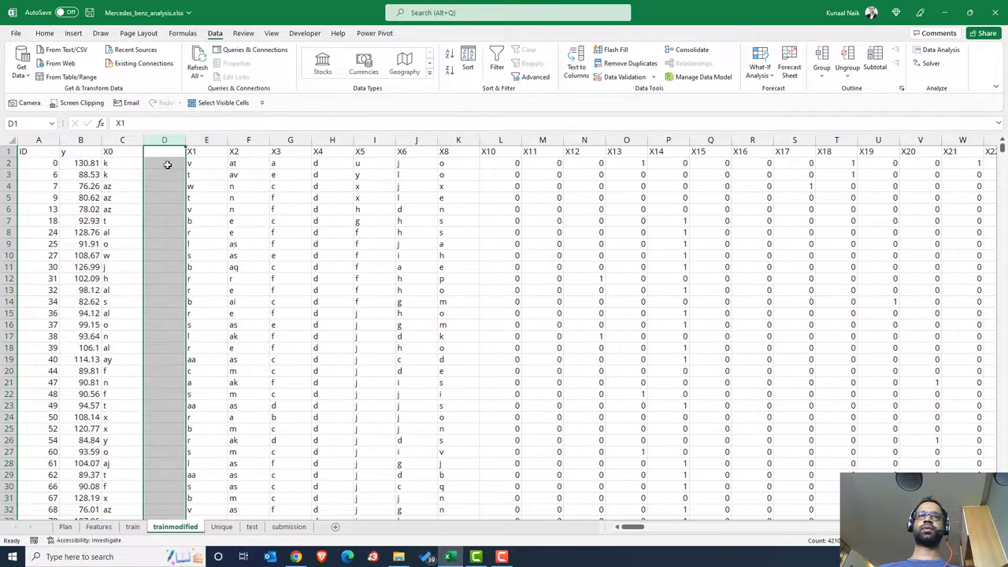
Step: Enter =VLOOKUP(C2,Unique!$A:$B,2,FALSE) in D2 to look up the X0 code
left_click(165, 163)
type("=vl")
key("Tab")
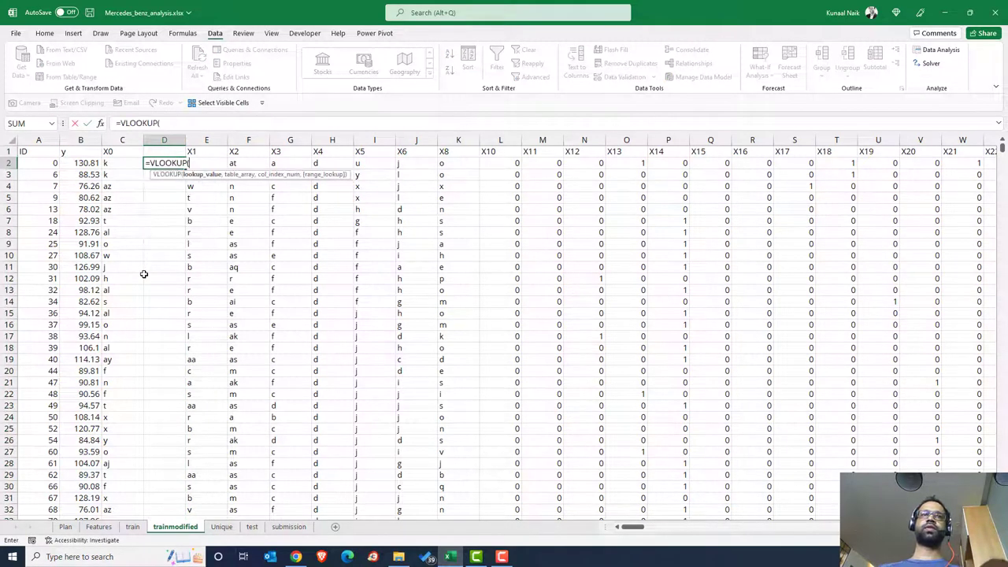
key("Left")
type(",")
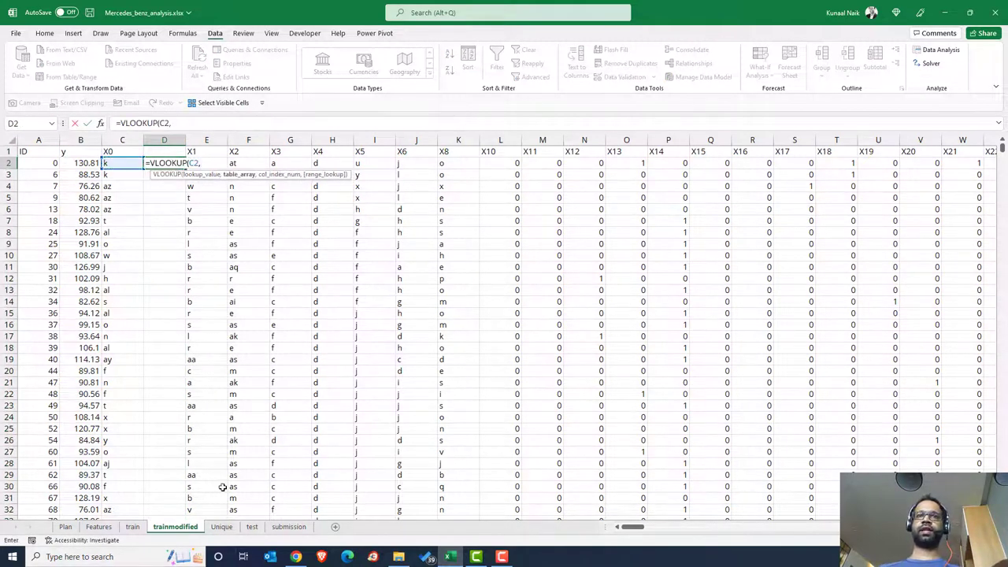
left_click(221, 526)
left_click_drag(39, 141, 79, 143)
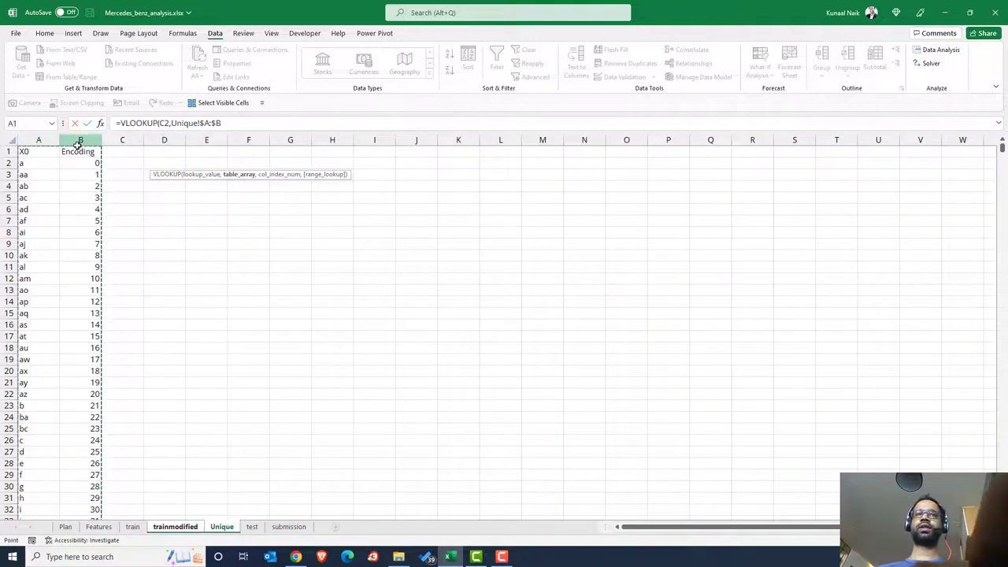
key("F4")
type(",2,")
key("Down")
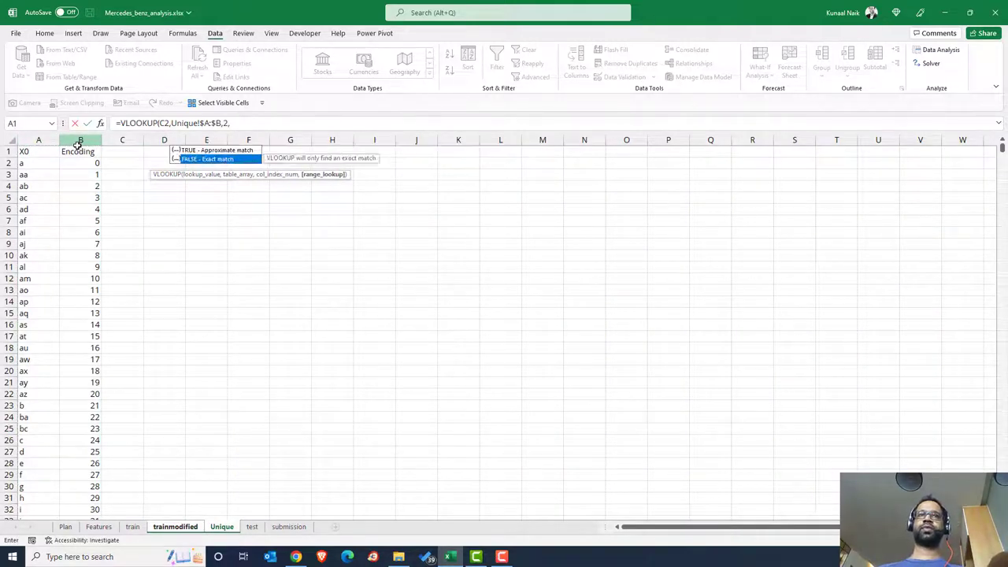
key("Tab")
type(")")
key("Return")
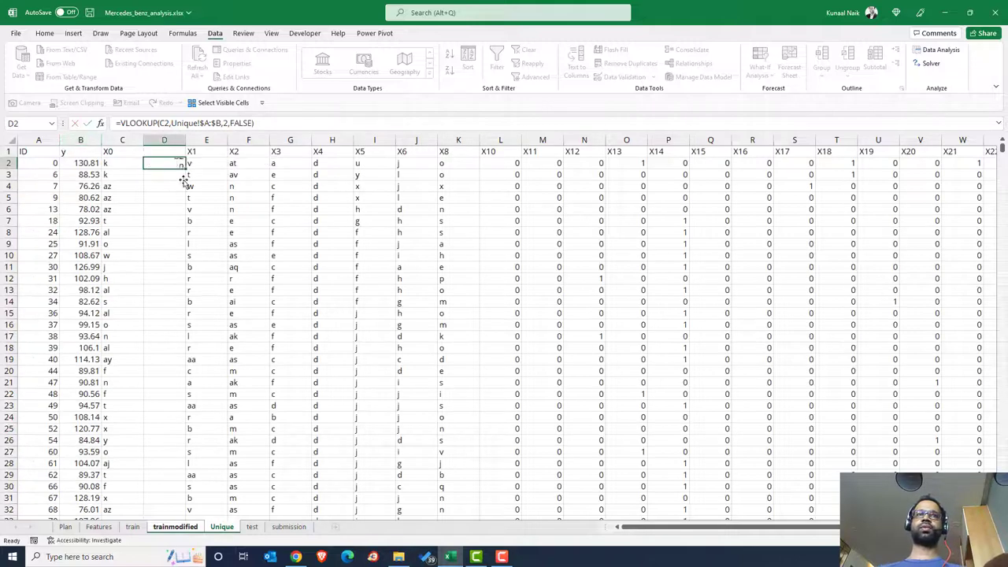
Step: Fill the lookup formula down all rows and copy the column of codes
left_click(182, 166)
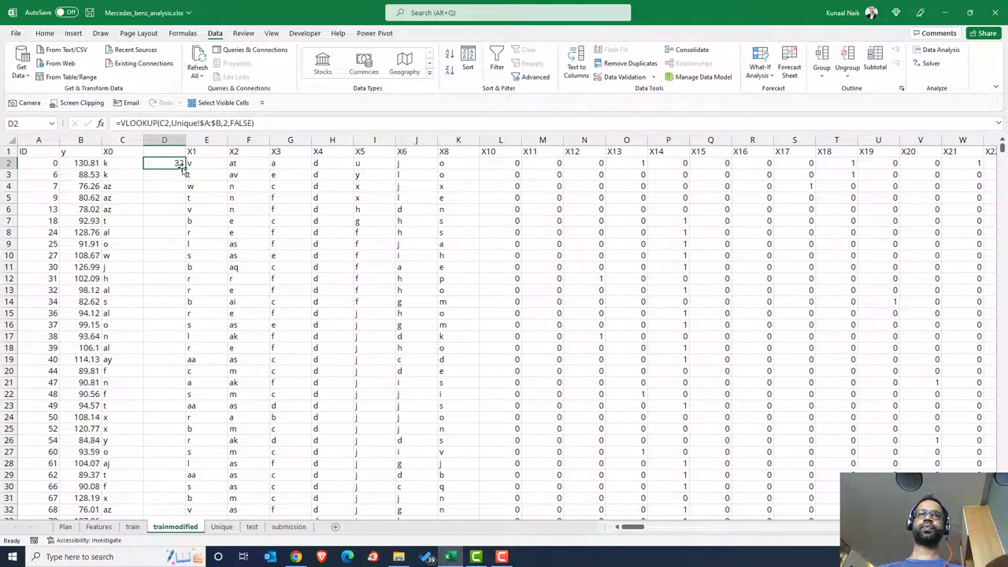
double_click(185, 168)
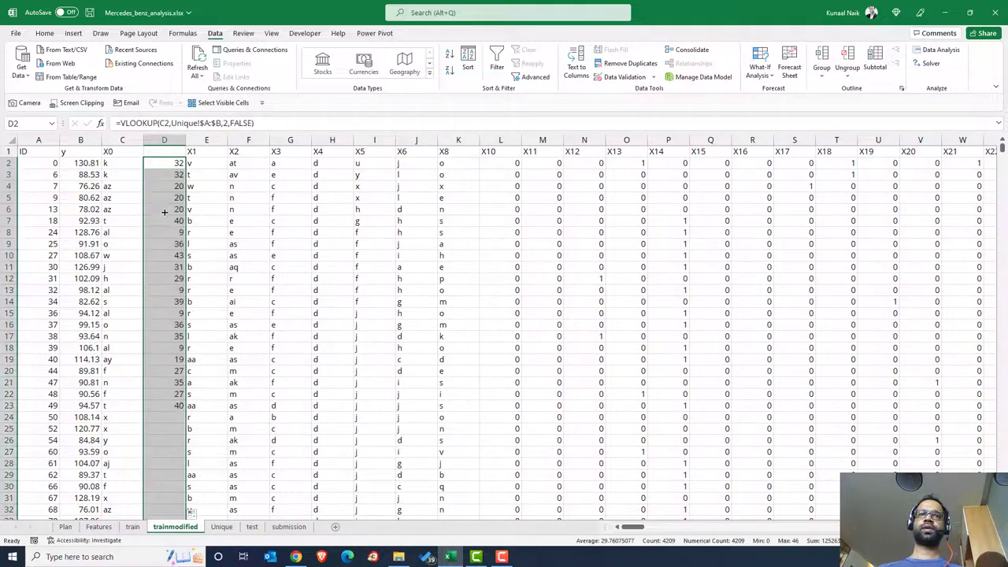
left_click(163, 215)
key("ctrl+Down")
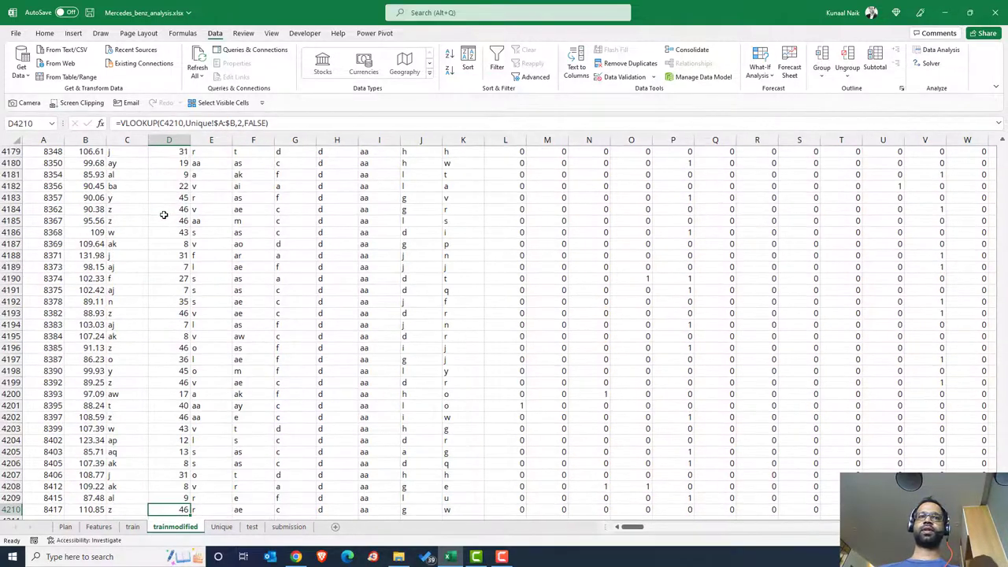
key("ctrl+Up")
key("ctrl+shift+Down")
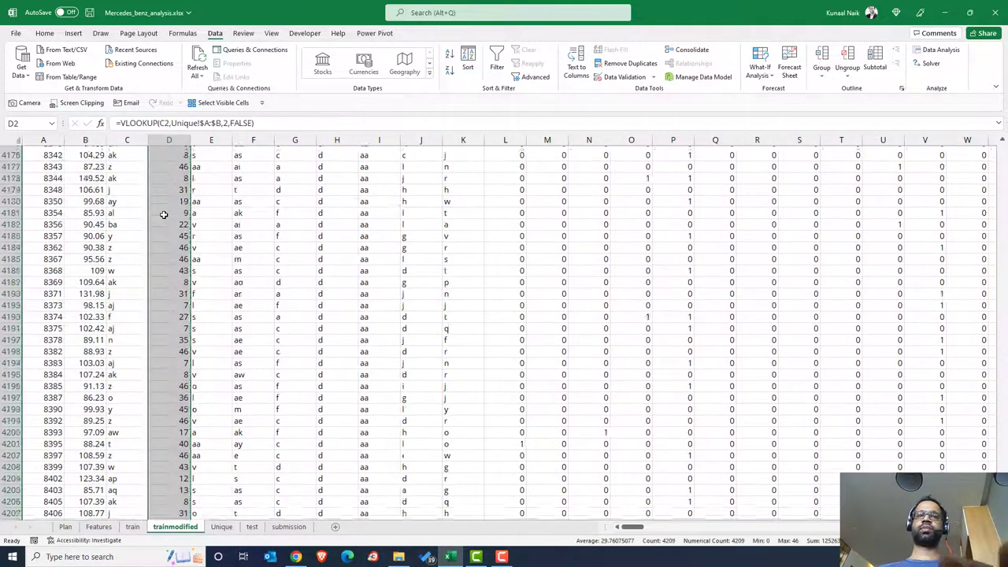
key("ctrl+c")
left_click(133, 210)
key("ctrl+Up")
key("Down")
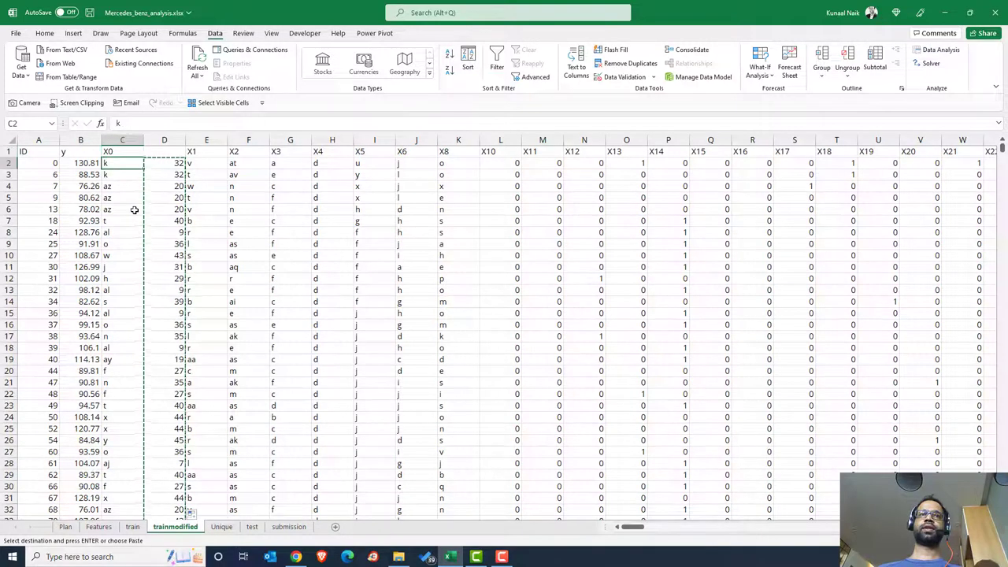
Step: Paste the looked-up codes over X0 starting at C2 as plain values
left_click(44, 33)
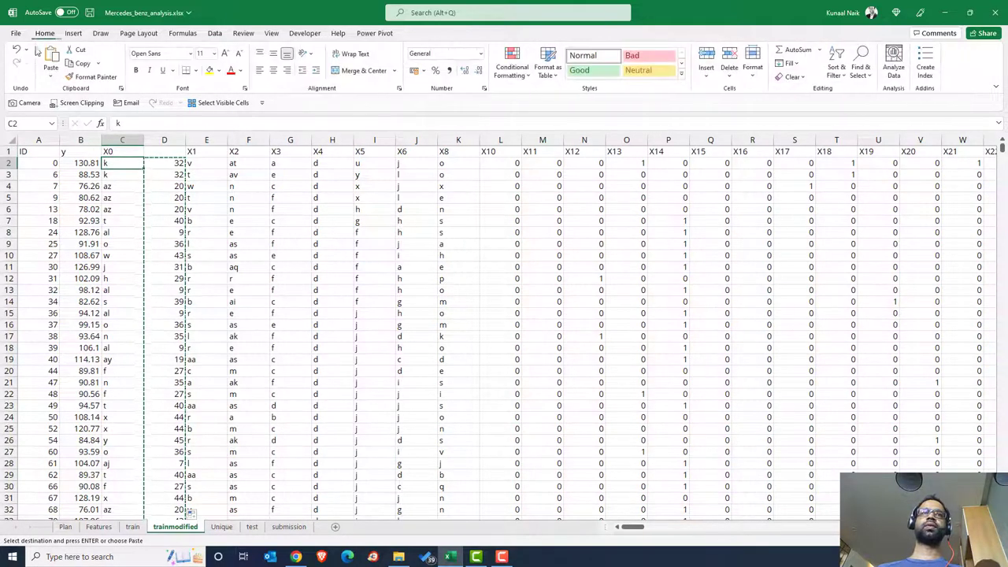
left_click(51, 73)
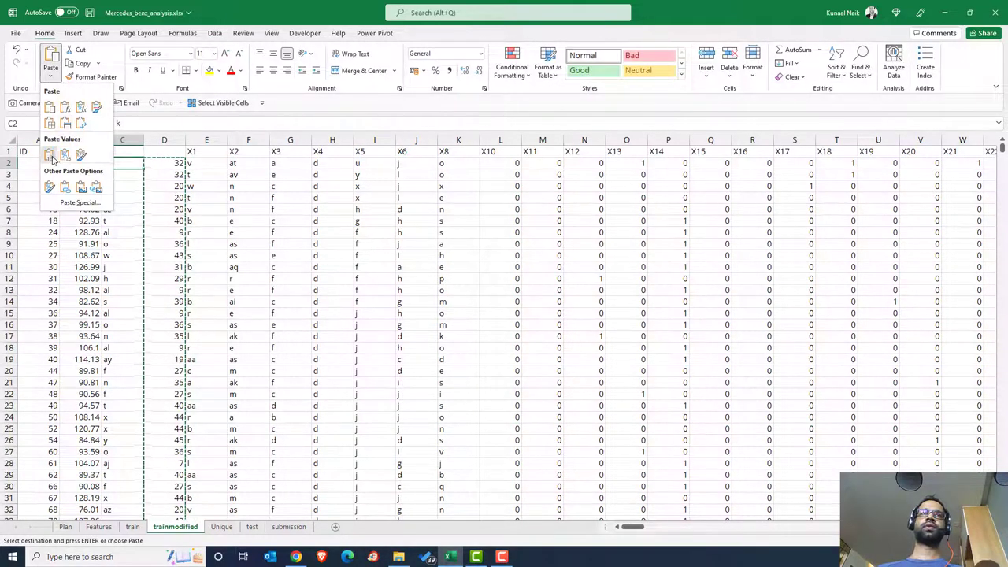
left_click(65, 154)
Step: Delete helper column D and check the converted X0 values
left_click(167, 139)
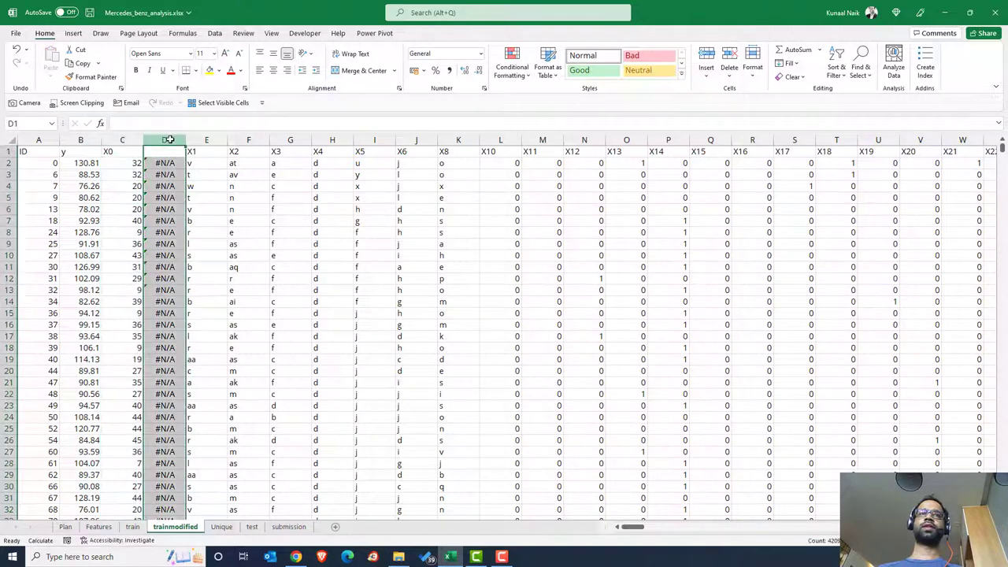
right_click(175, 142)
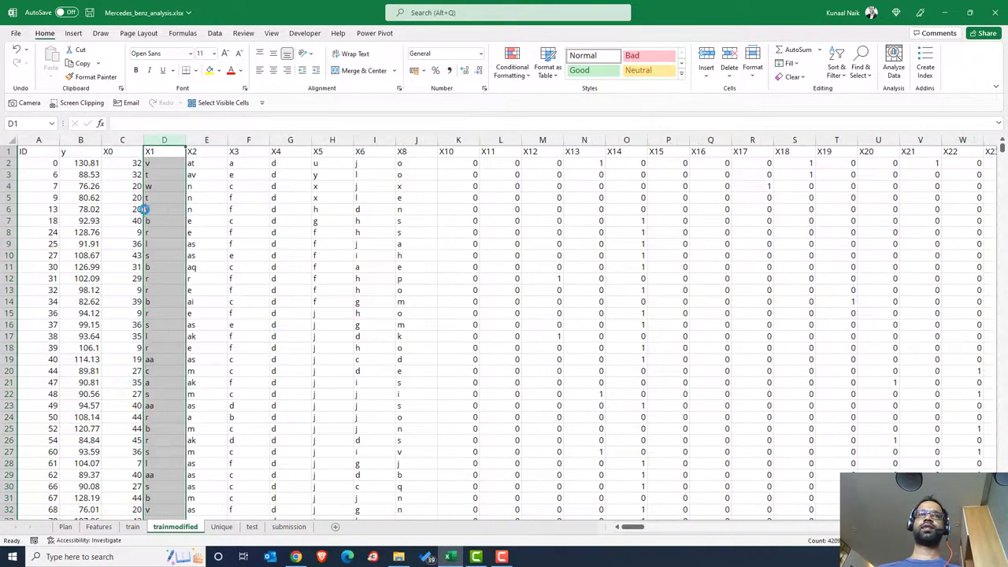
left_click(122, 197)
left_click(125, 290)
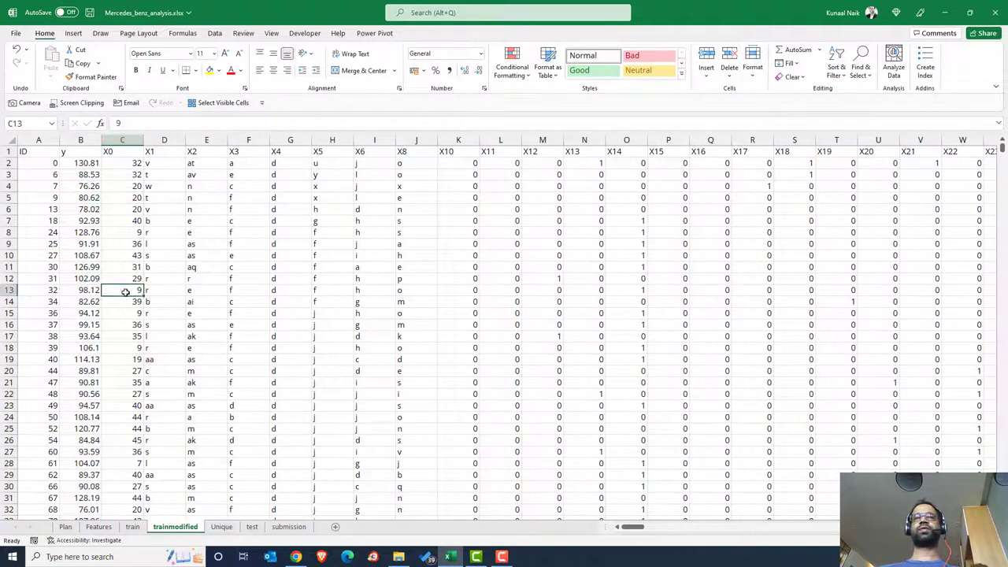
key("ctrl+Down")
key("ctrl+Up")
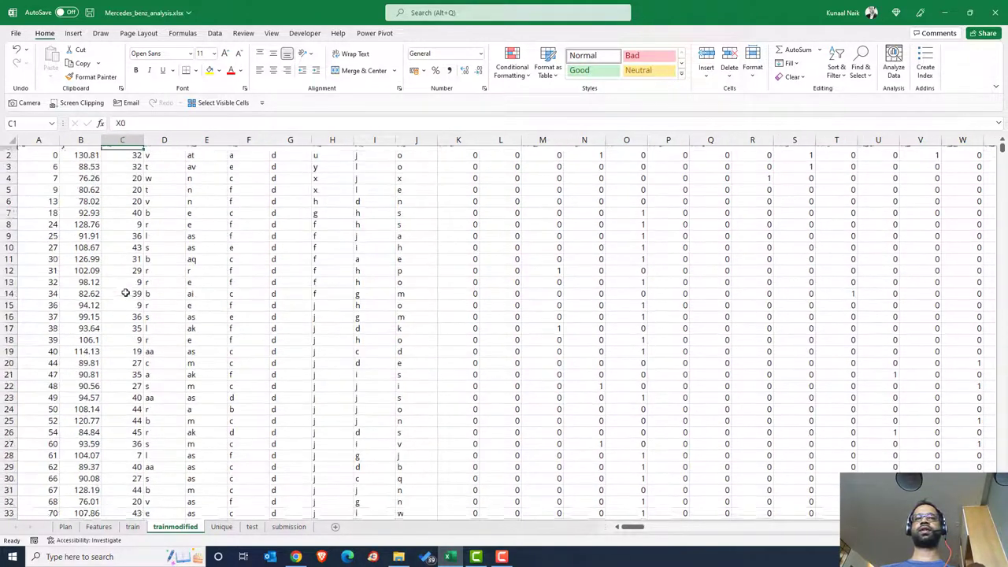
Step: Copy the X1 column from trainmodified into column E of the Unique sheet
left_click(163, 150)
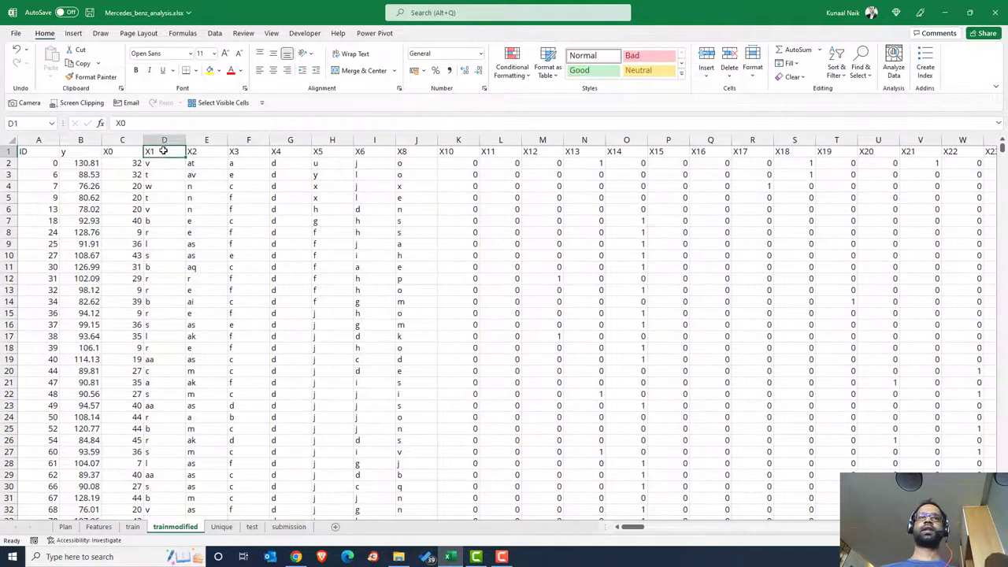
key("ctrl+shift+Down")
key("ctrl+c")
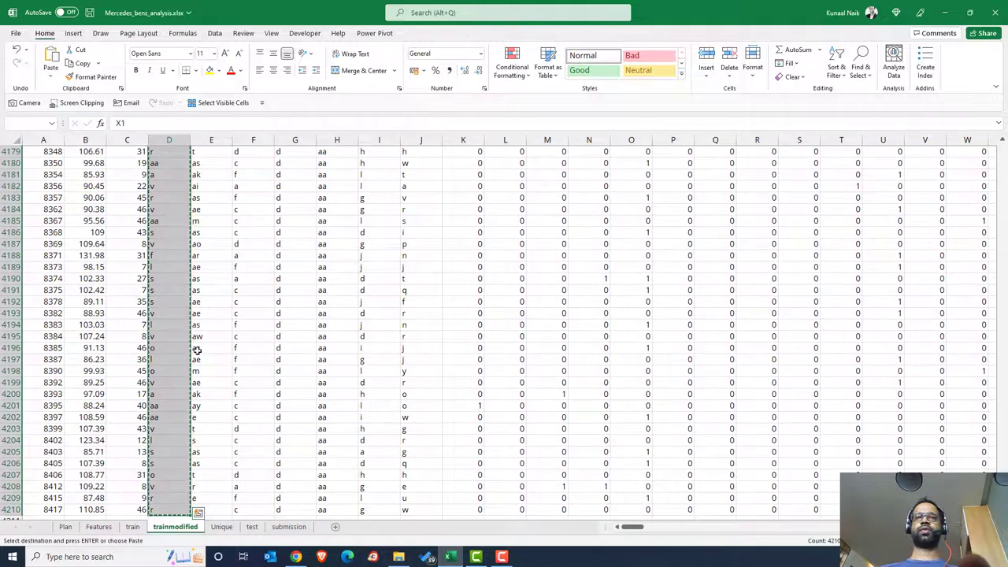
left_click(221, 527)
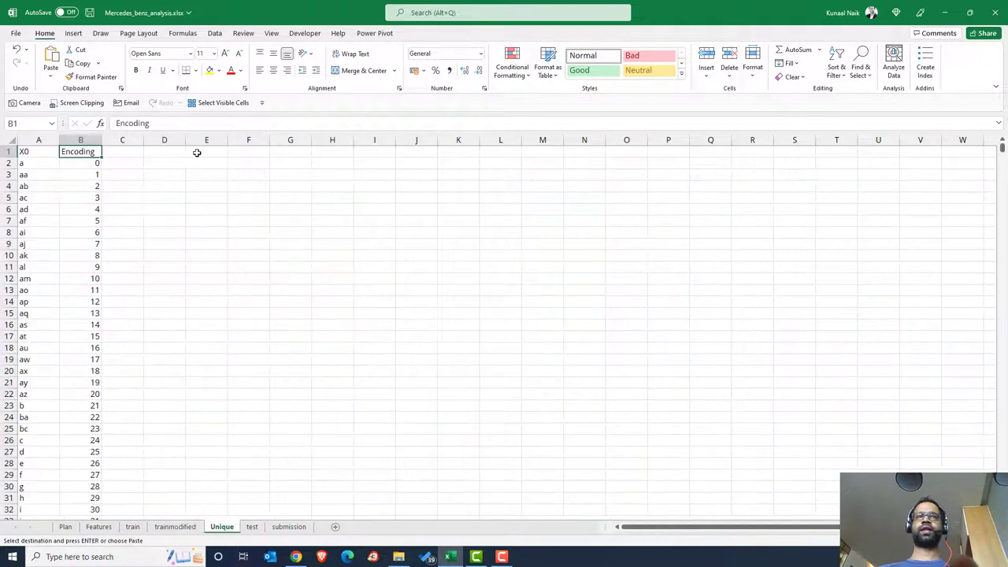
left_click(170, 153)
left_click(197, 155)
key("ctrl+v")
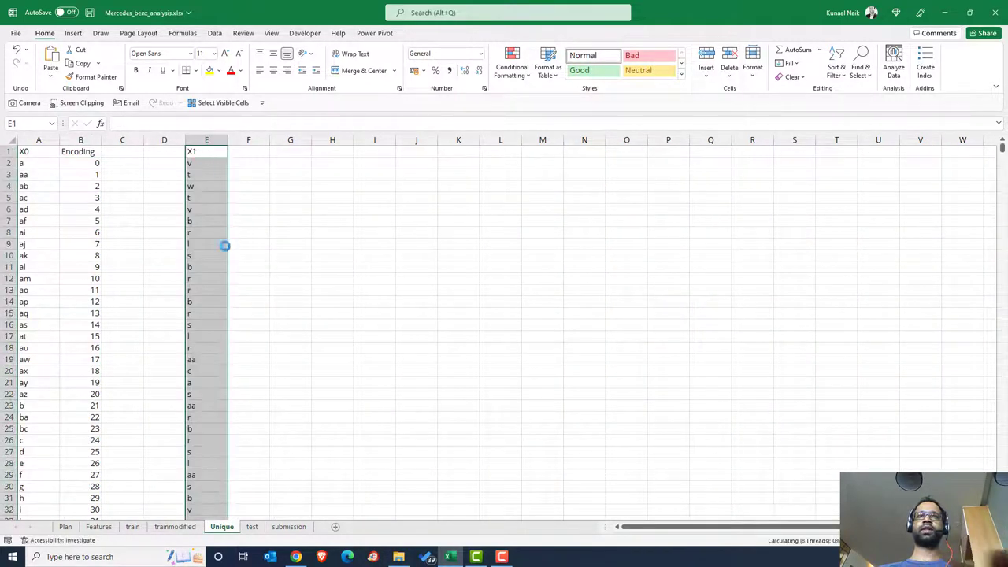
Step: Remove duplicate X1 values and sort the remaining list A to Z
left_click(213, 34)
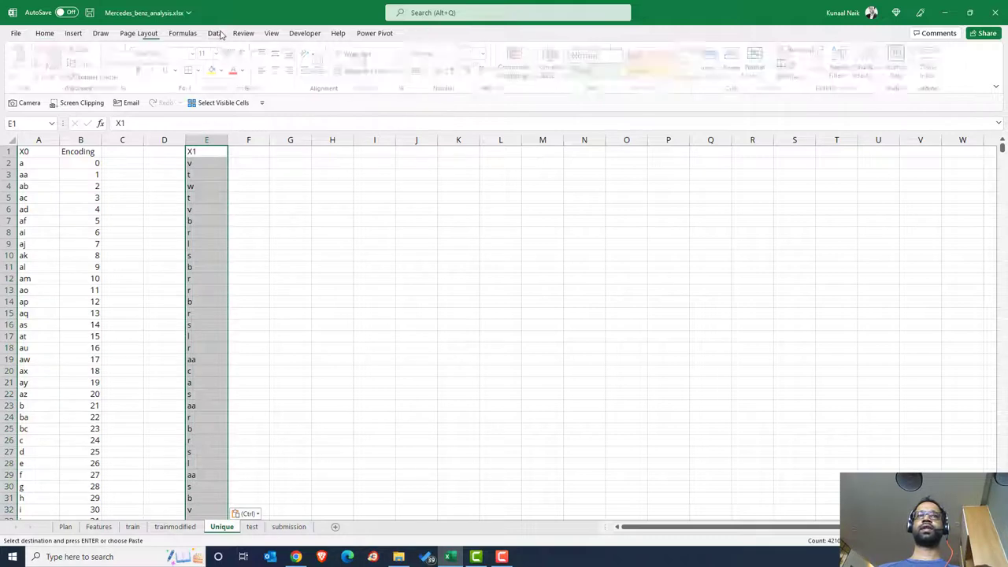
left_click(627, 65)
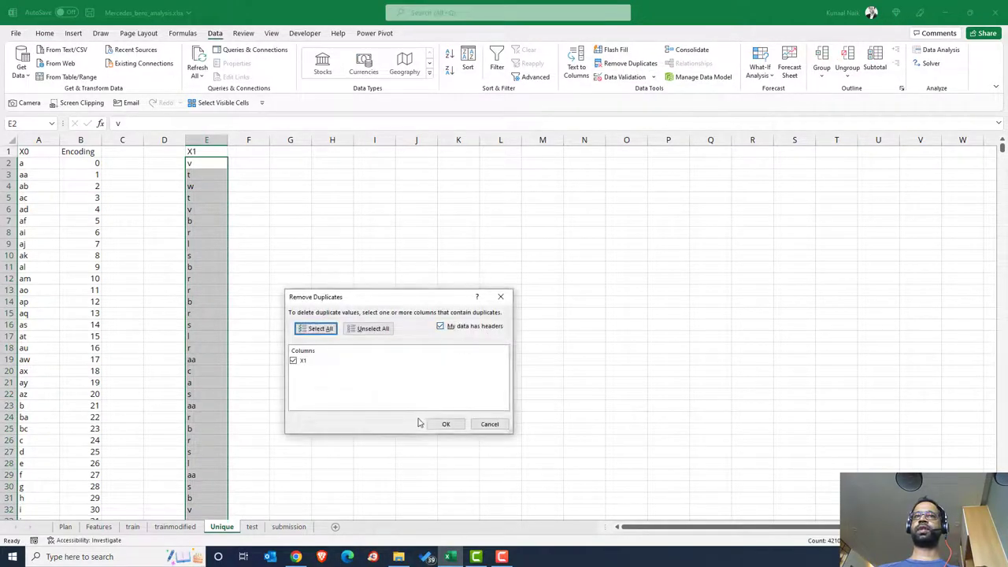
left_click(446, 427)
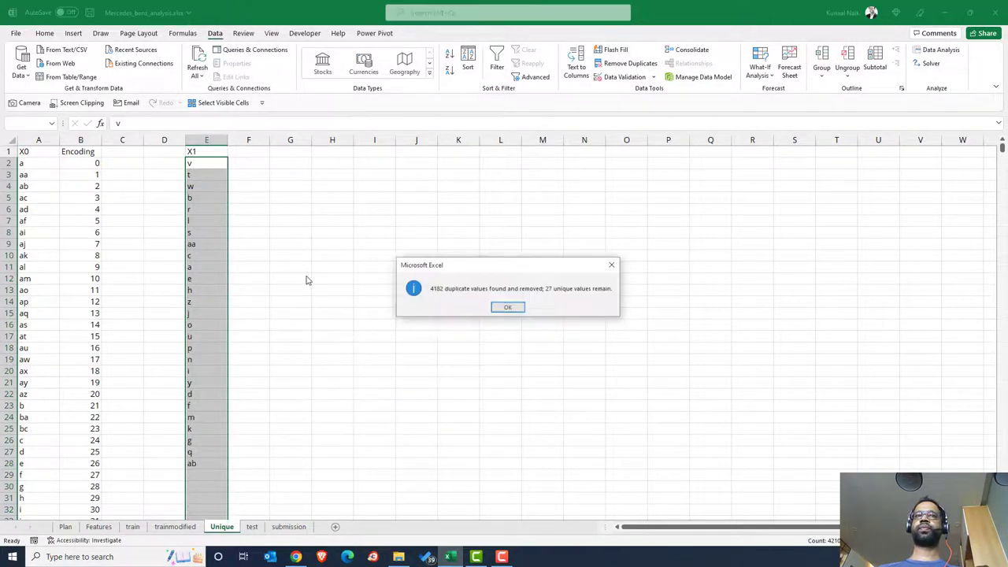
left_click(508, 307)
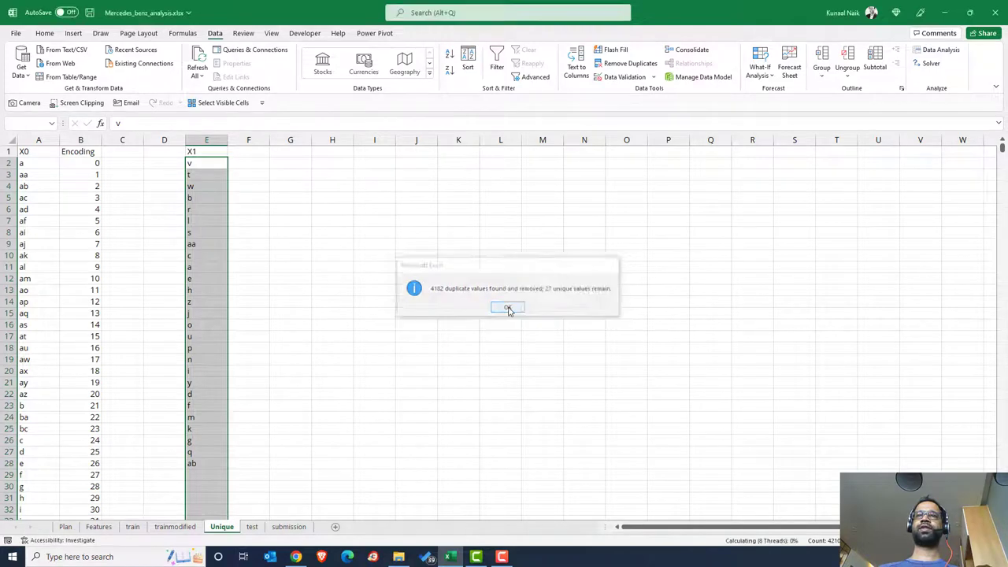
left_click(451, 55)
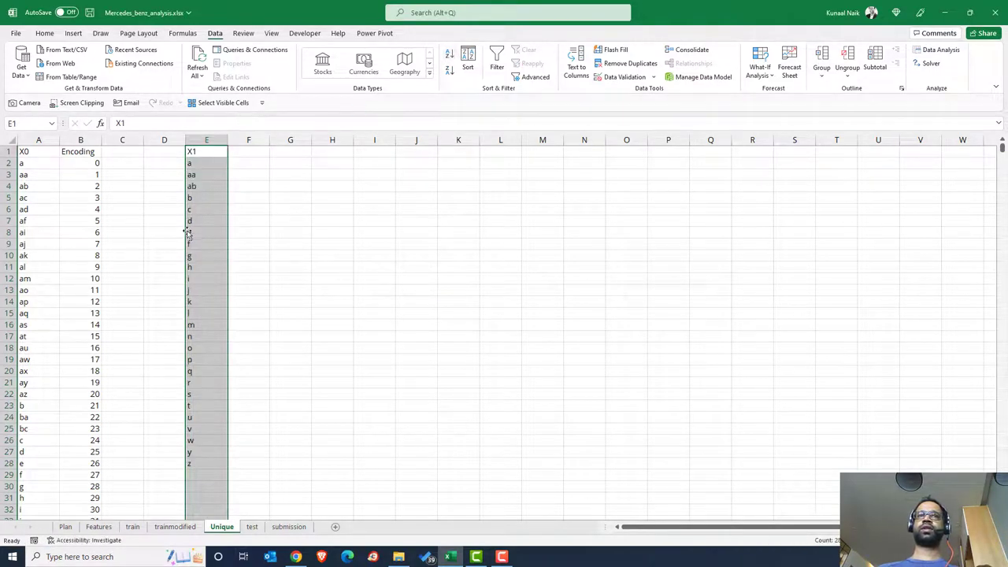
left_click(203, 190)
Step: Copy the Encoding header from B1 into F1 as the X1 table header
left_click(249, 161)
key("Left")
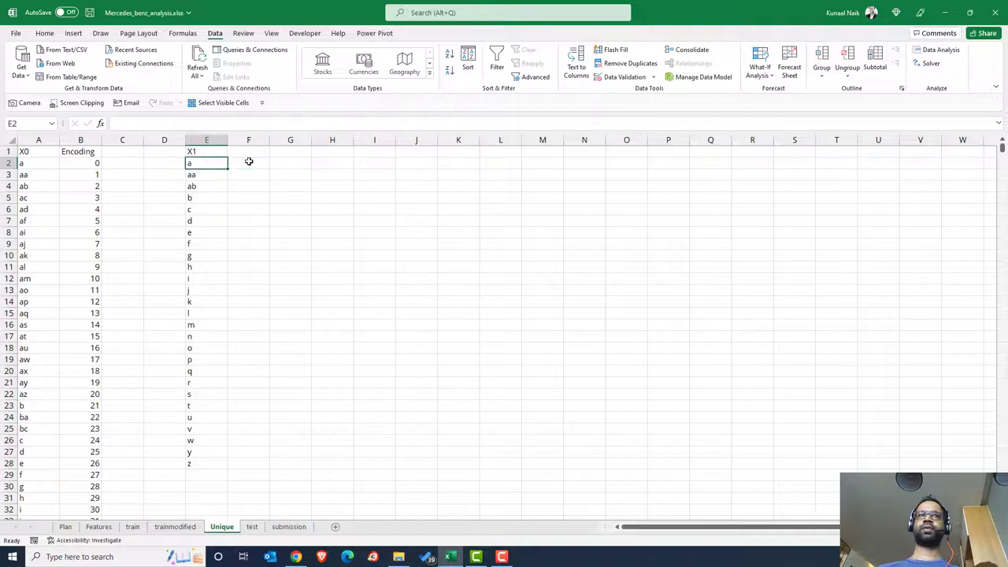
key("Up")
key("ctrl+Left")
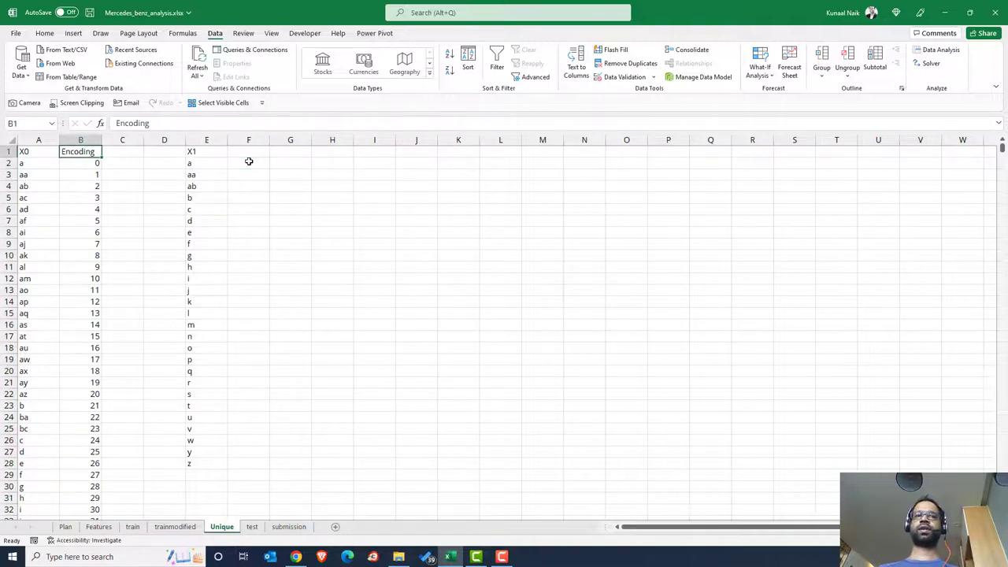
key("ctrl+c")
key("Right")
key("Right")
key("Right")
key("Right")
key("ctrl+v")
Step: Copy Encoding codes 0 to 26 into F2:F28 beside the X1 values
key("Left")
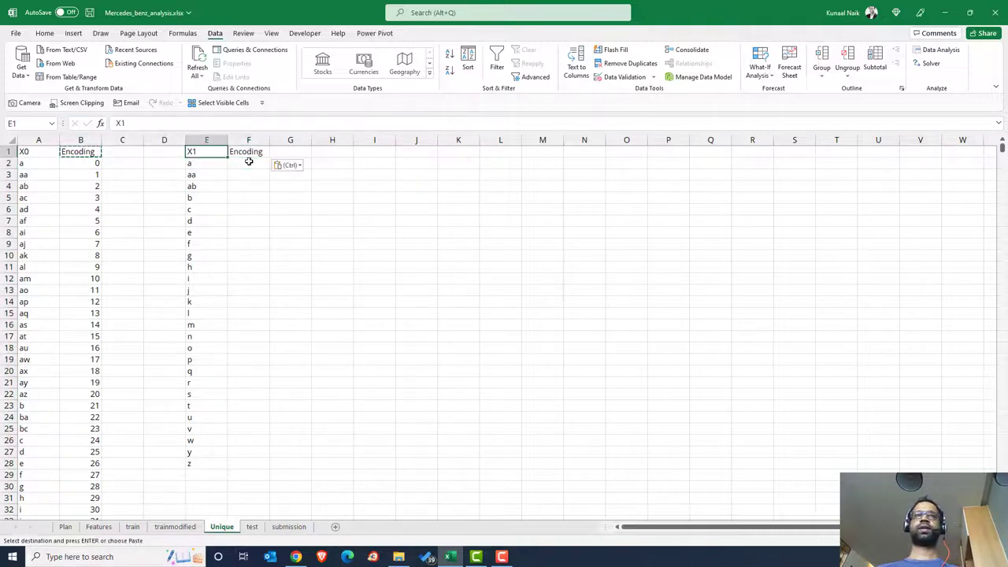
key("ctrl+Left")
key("Down")
key("shift+Down")
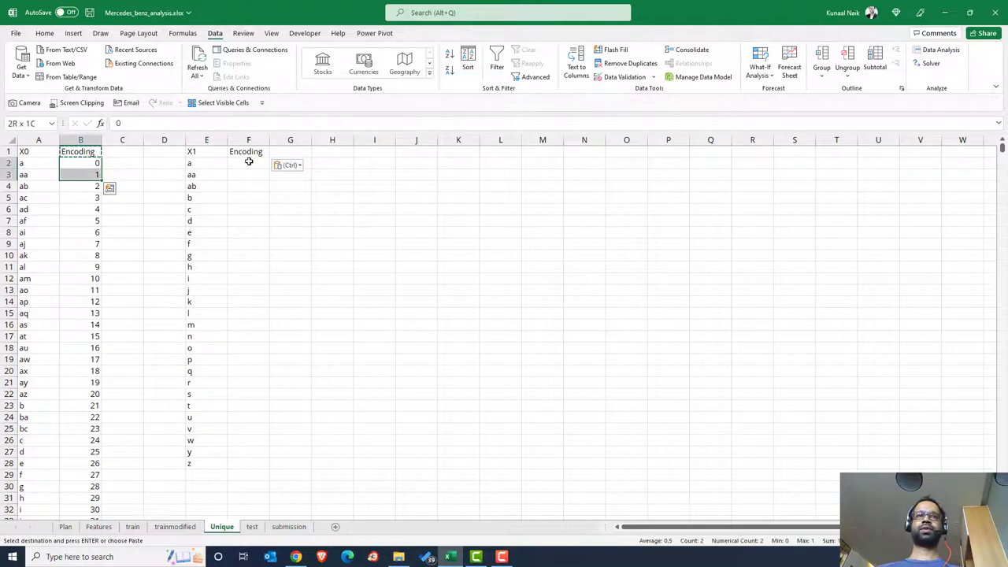
key("shift+Down")
key("shift+Down")
key("shift+Down")
key("shift+Down")
key("shift+Down")
key("shift+Down")
key("shift+Down")
key("shift+Down")
key("shift+Down")
key("shift+Down")
key("shift+Down")
key("shift+Down")
key("shift+Down")
key("shift+Down")
key("shift+Down")
key("shift+Down")
key("shift+Down")
key("shift+Down")
key("shift+Down")
key("shift+Down")
key("shift+Up")
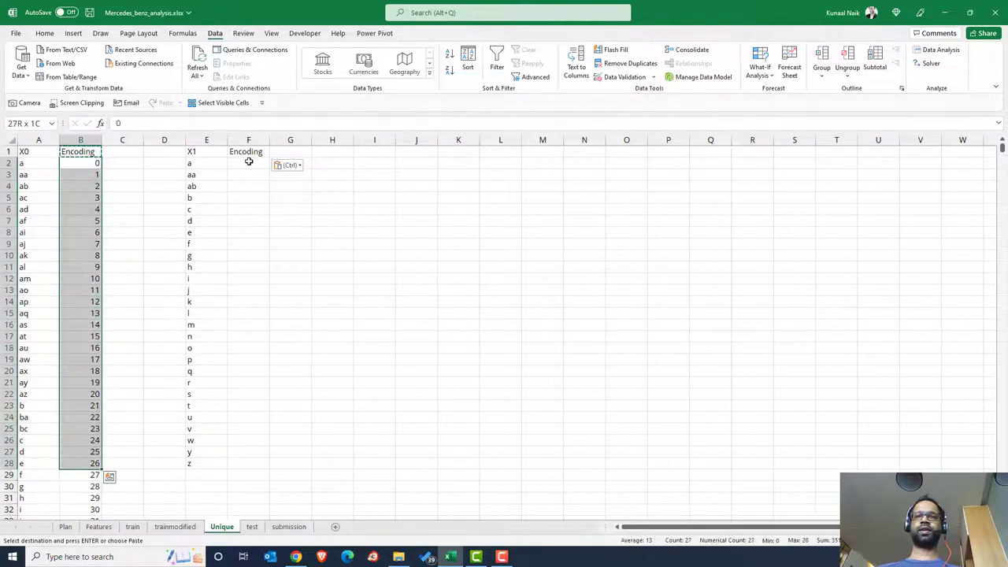
key("ctrl+c")
key("Right")
key("Right")
key("Right")
key("Right")
key("ctrl+v")
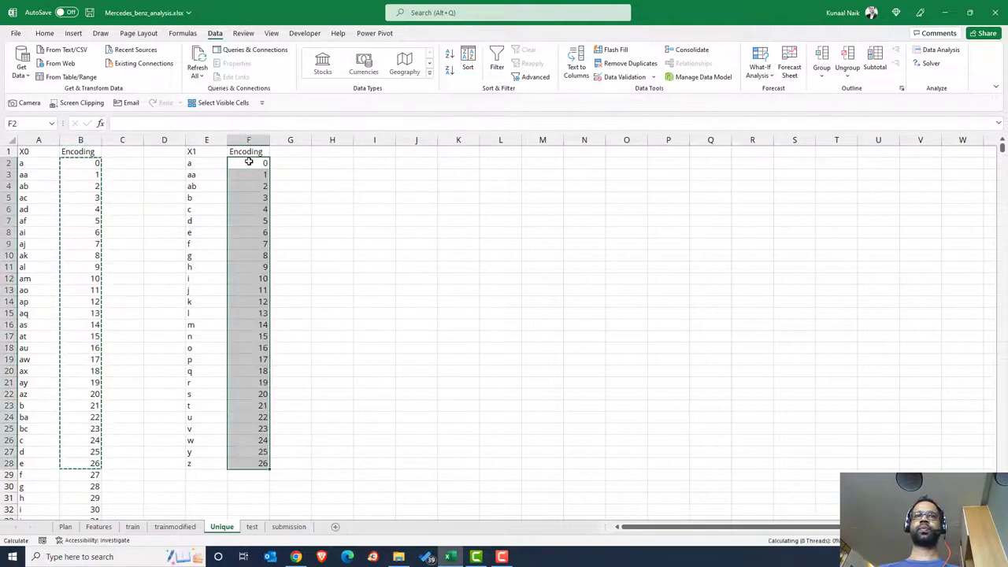
left_click(253, 267)
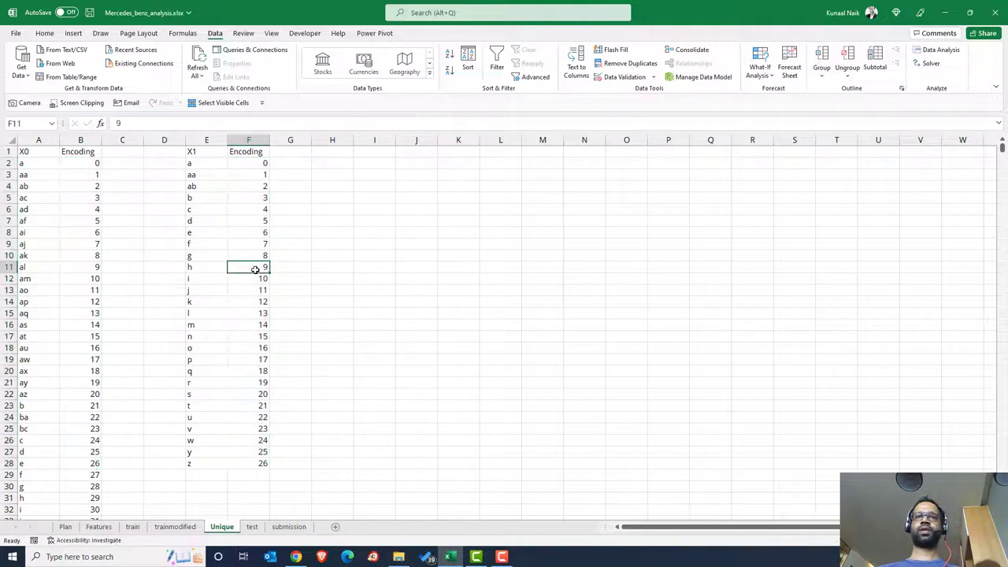
left_click(225, 314)
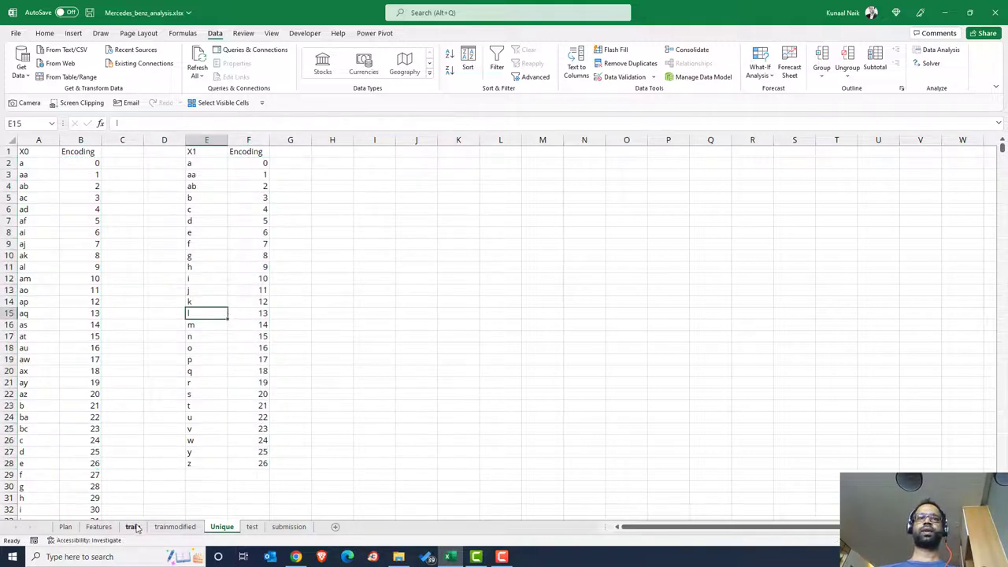
Step: Insert a blank column before X2 on trainmodified
left_click(175, 527)
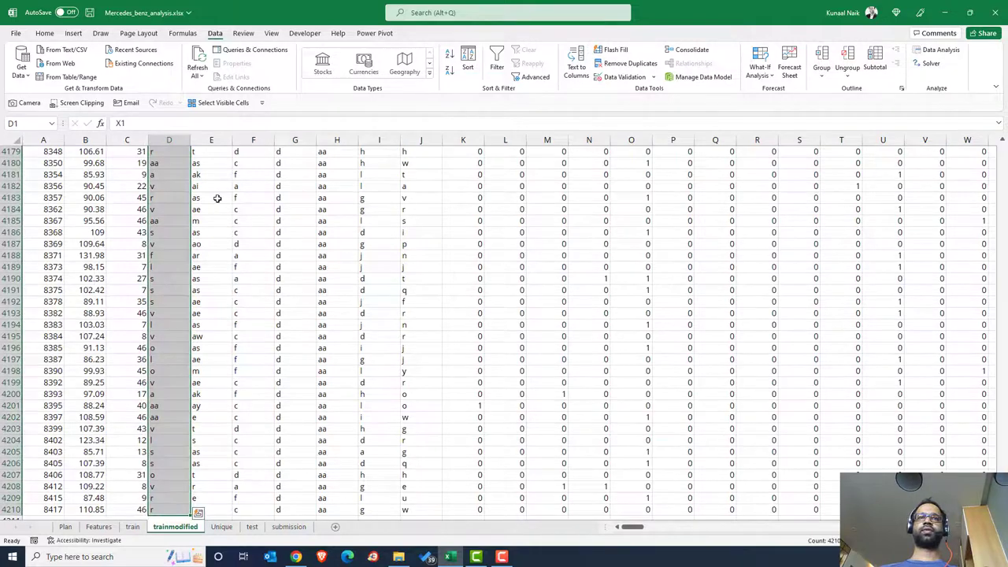
key("ctrl+Up")
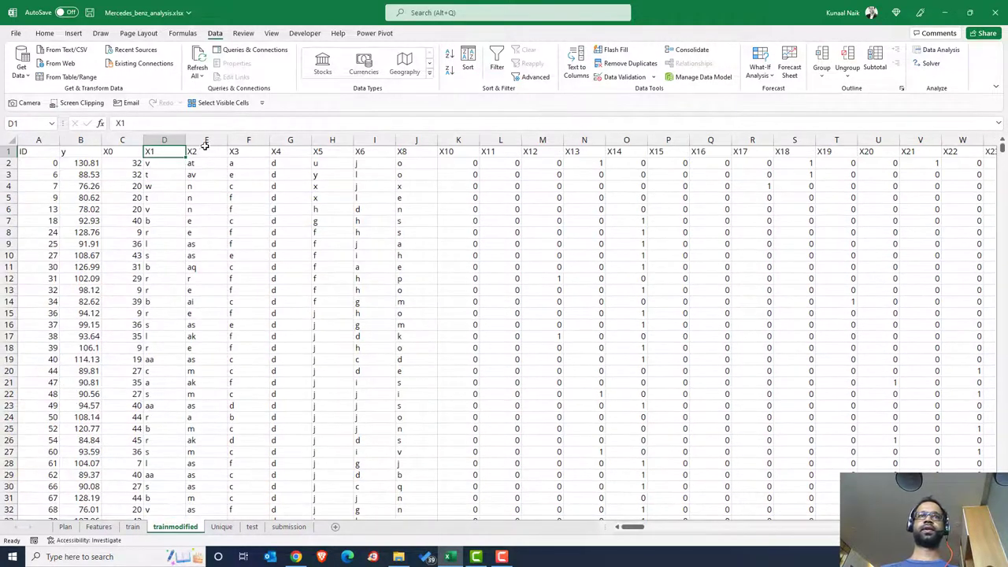
left_click(207, 140)
right_click(207, 144)
left_click(236, 232)
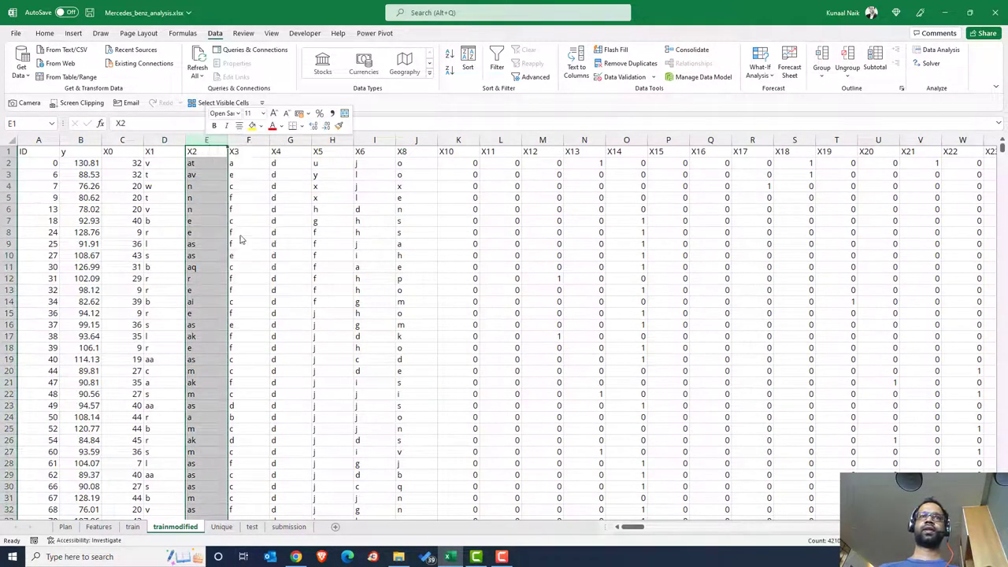
Step: Enter =VLOOKUP(D2,Unique!$E:$F,2,FALSE) in E2, fill it down, and copy the results
left_click(212, 155)
key("Down")
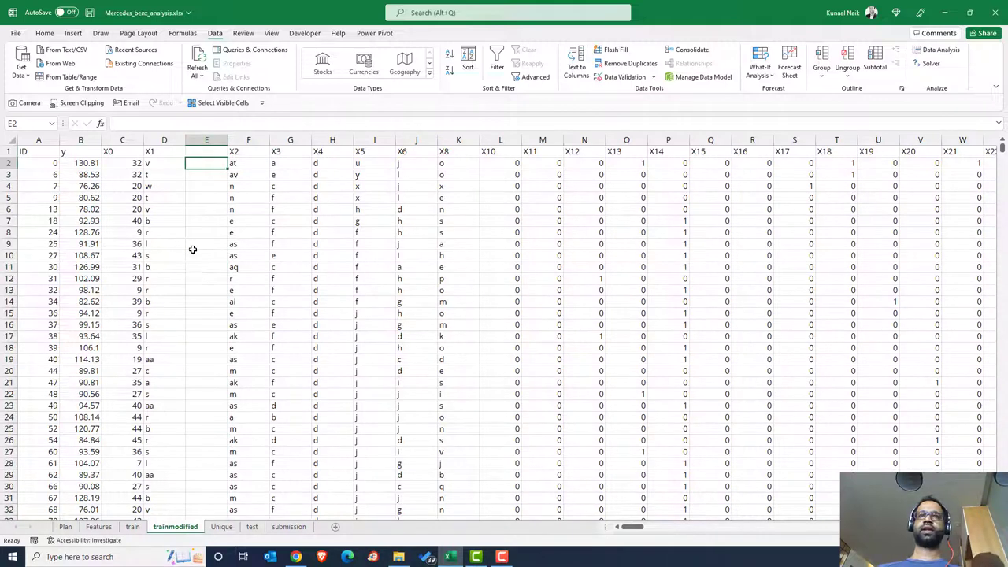
type("=VLOOKUP(")
key("Left")
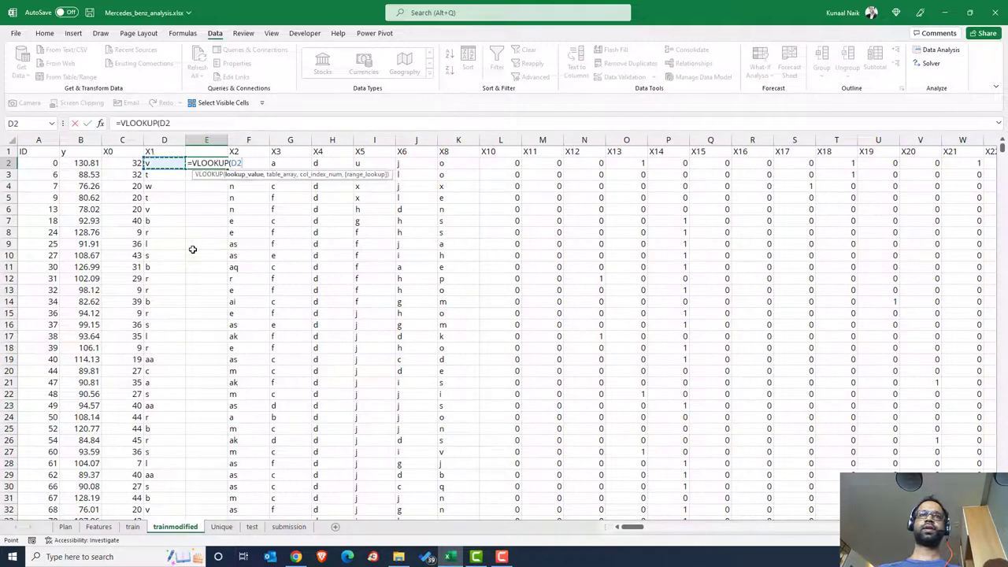
type(",")
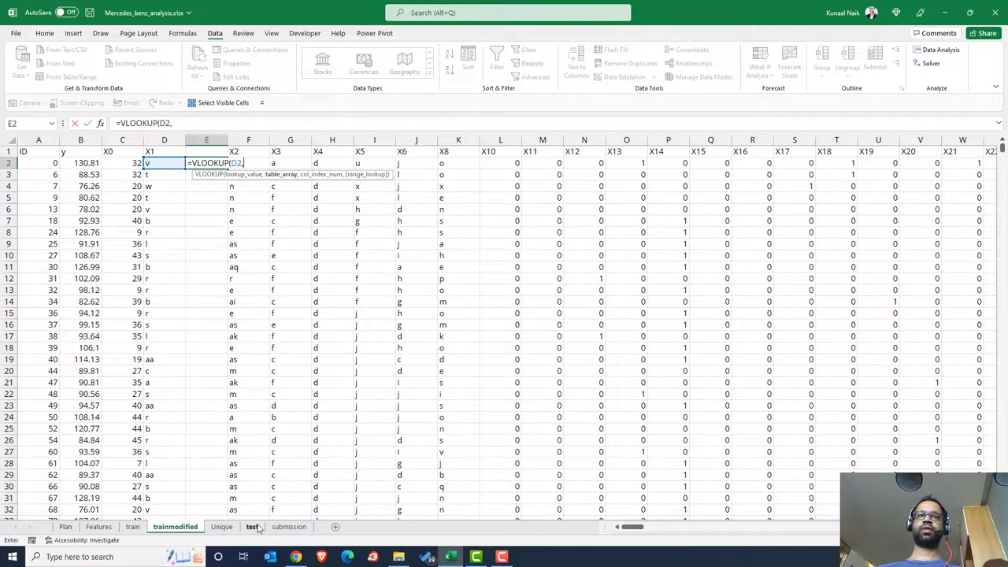
left_click(229, 529)
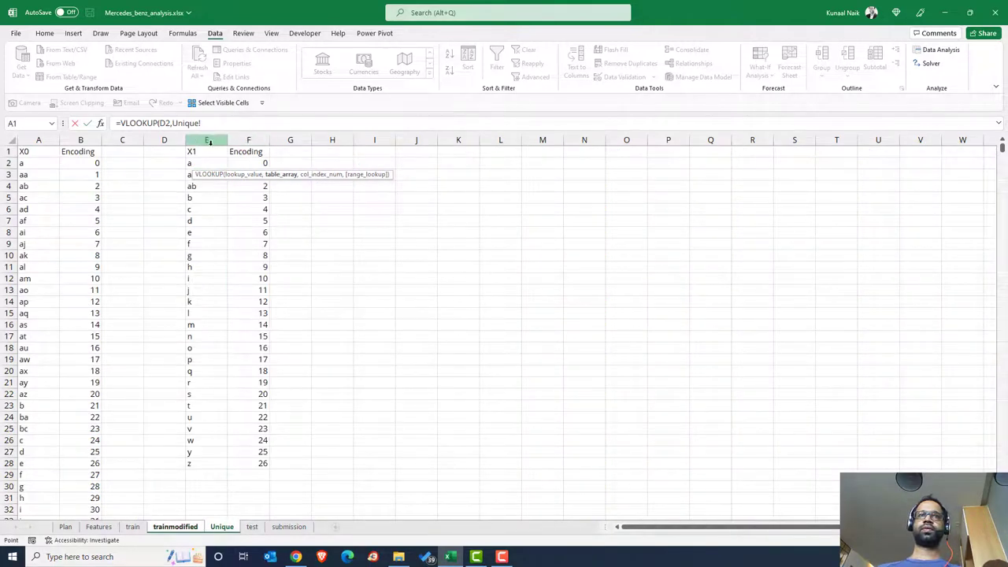
left_click_drag(206, 142, 242, 144)
key("F4")
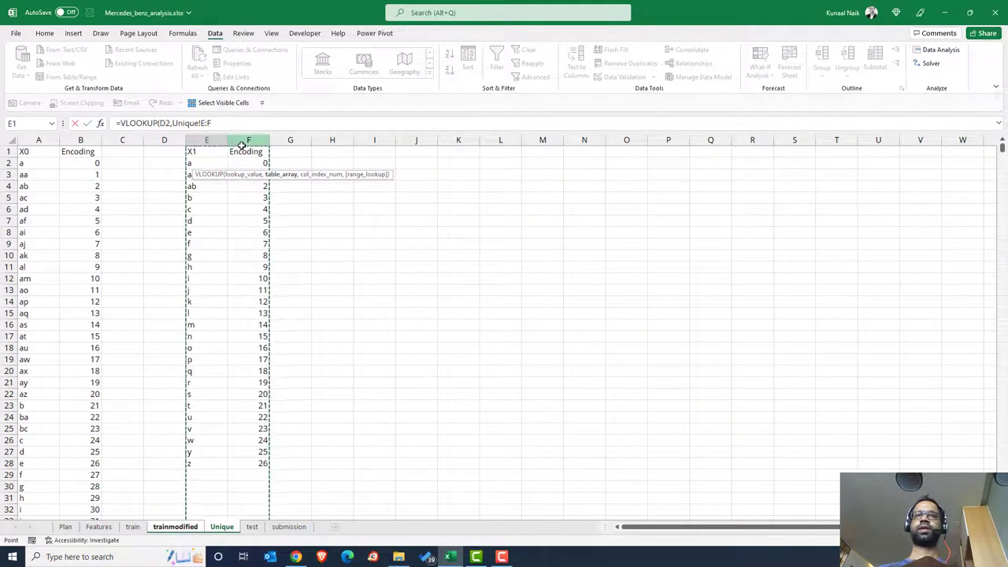
type(",")
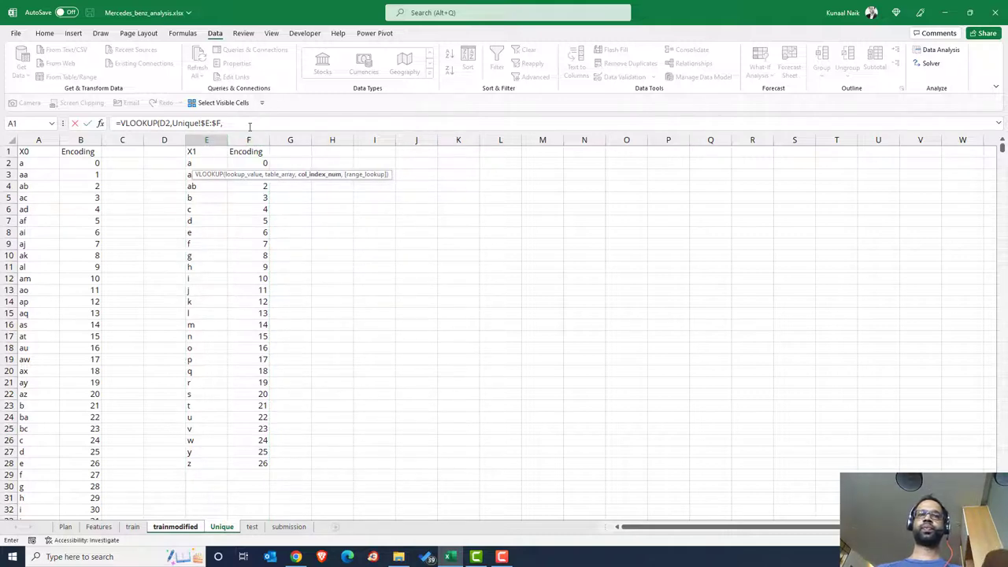
type("2,FALSE)")
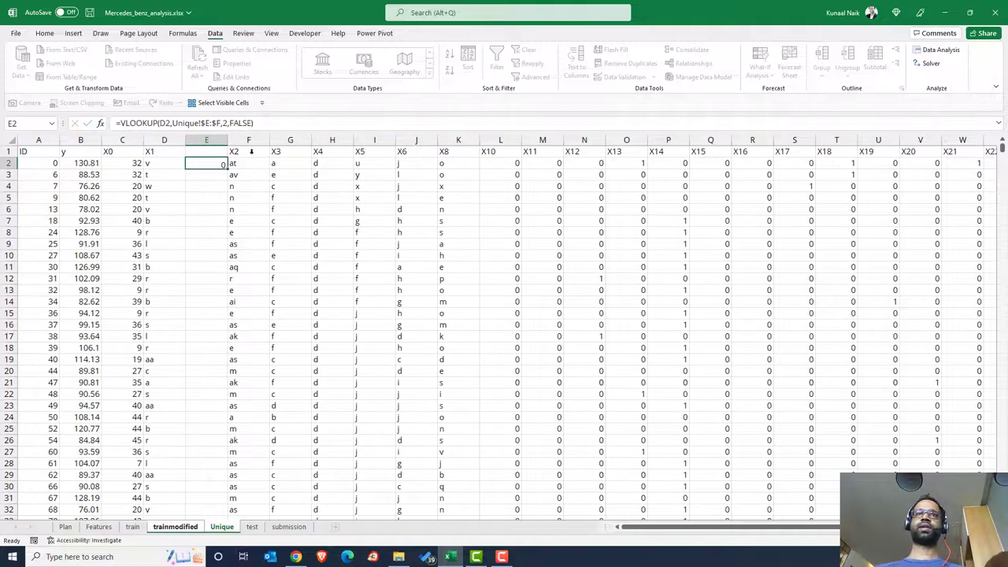
left_click(216, 163)
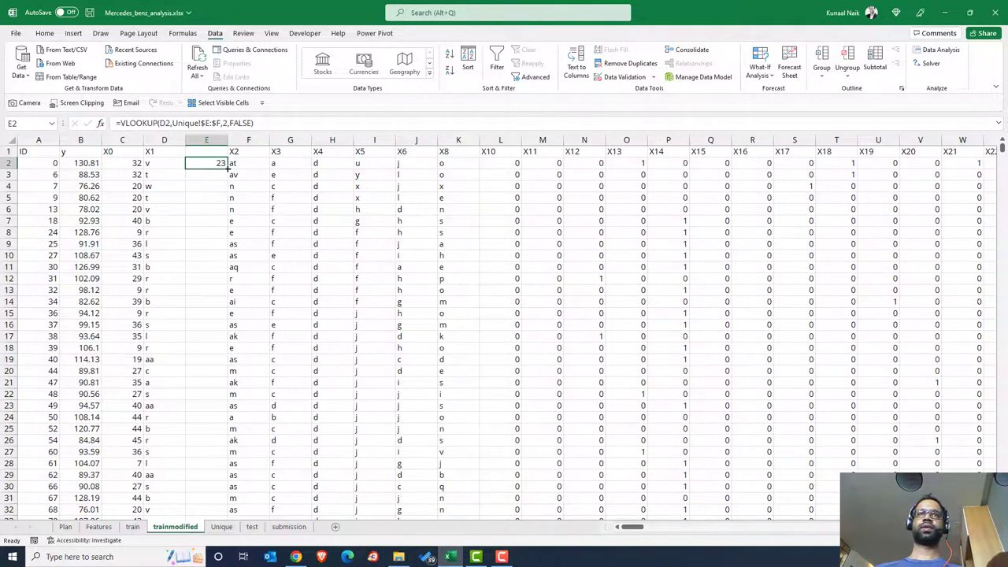
double_click(226, 165)
key("ctrl+c")
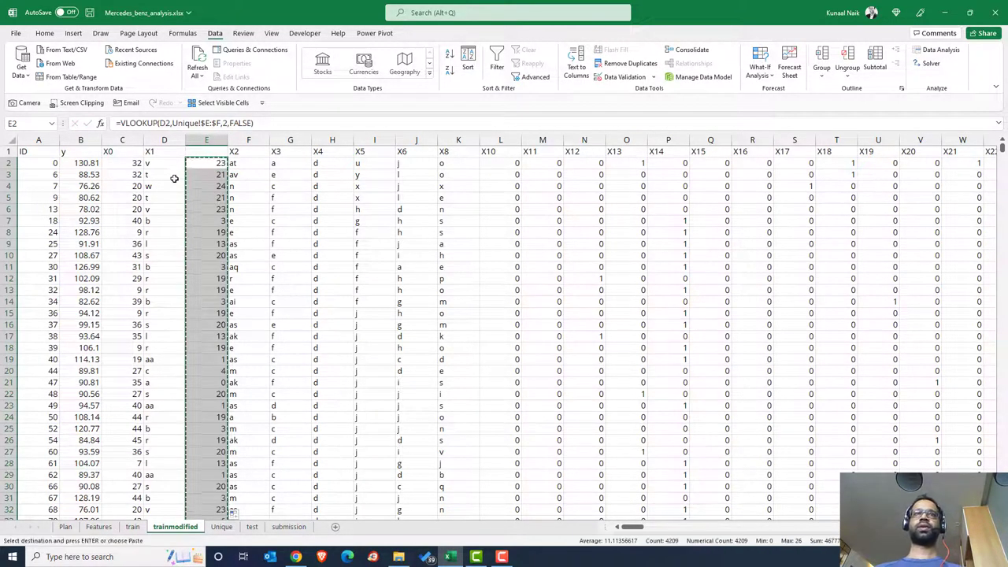
Step: Paste the X1 lookup codes over column D starting at D2 as values only
left_click(165, 164)
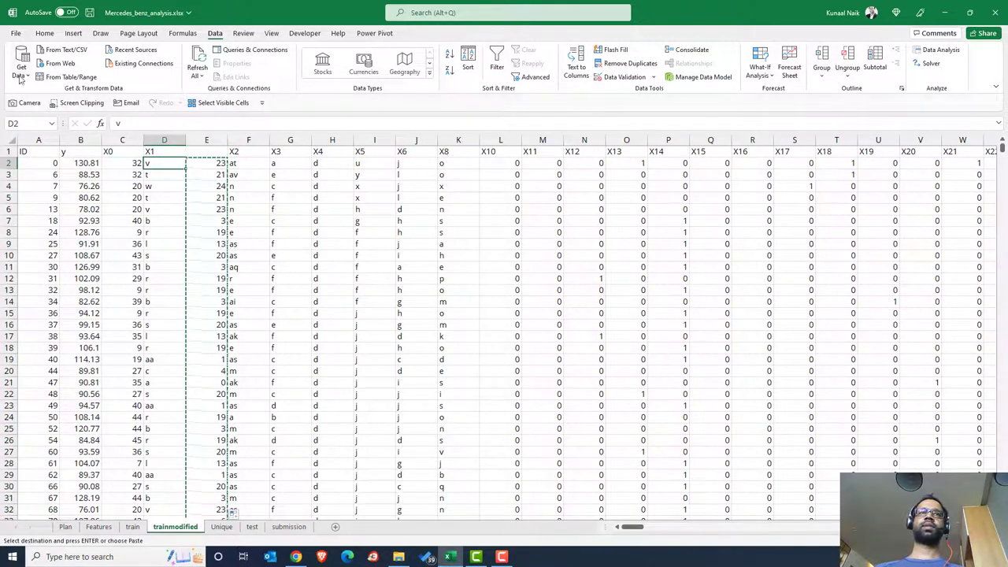
left_click(44, 33)
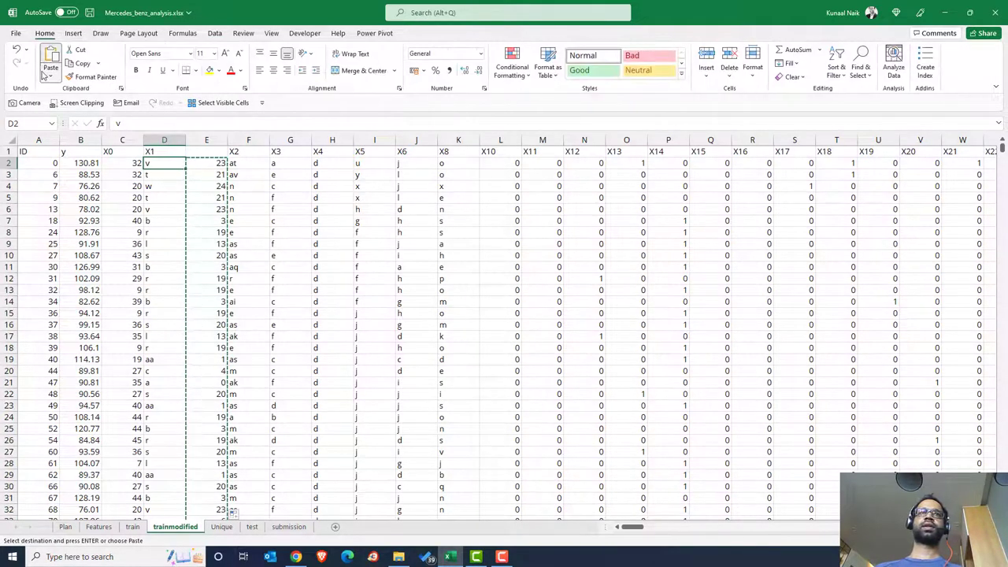
left_click(45, 75)
left_click(50, 156)
left_click(165, 197)
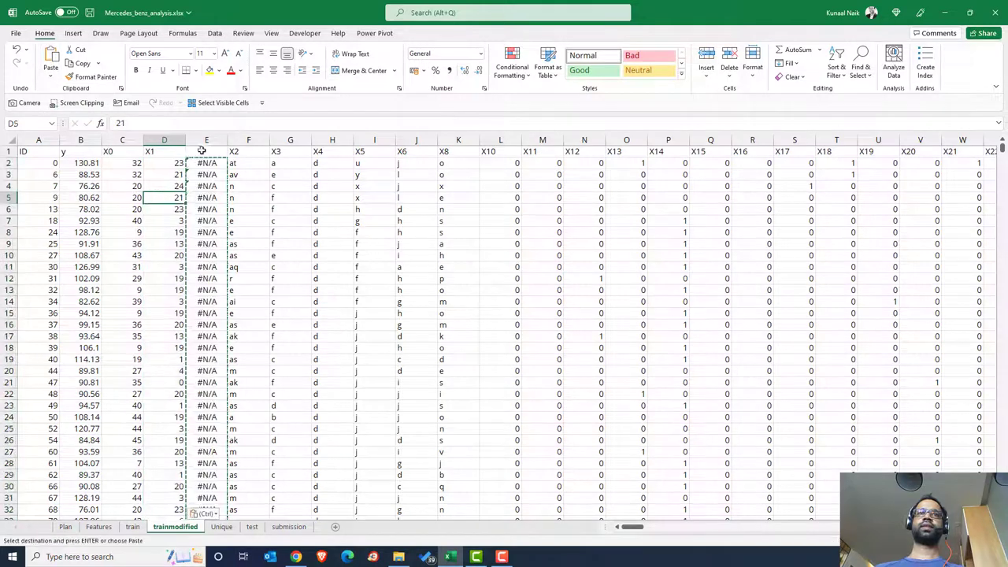
Step: Delete helper lookup column E with Ctrl+minus and check the converted X1 codes
left_click(206, 140)
right_click(199, 140)
key("Escape")
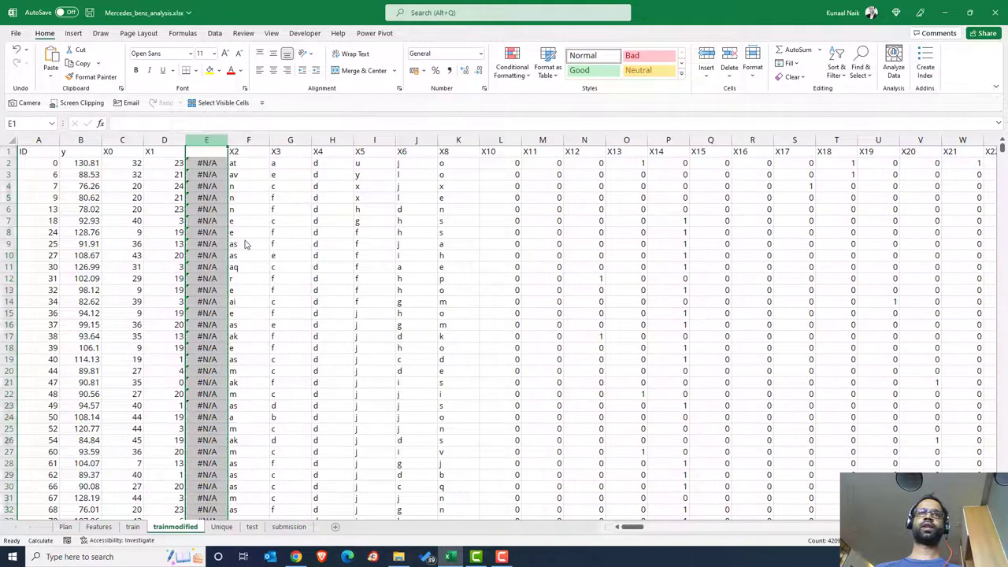
key("ctrl+minus")
left_click(162, 233)
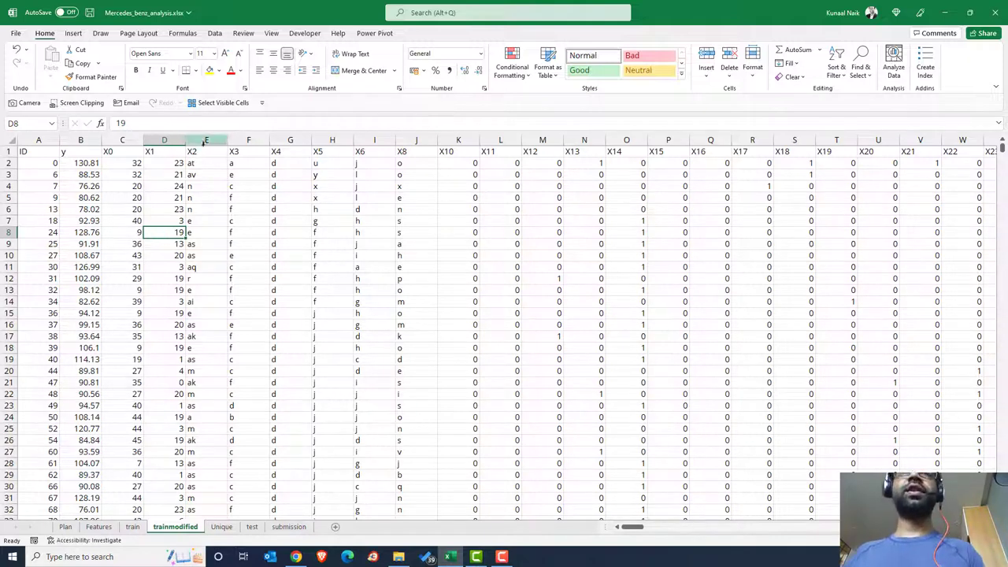
left_click_drag(193, 151, 407, 132)
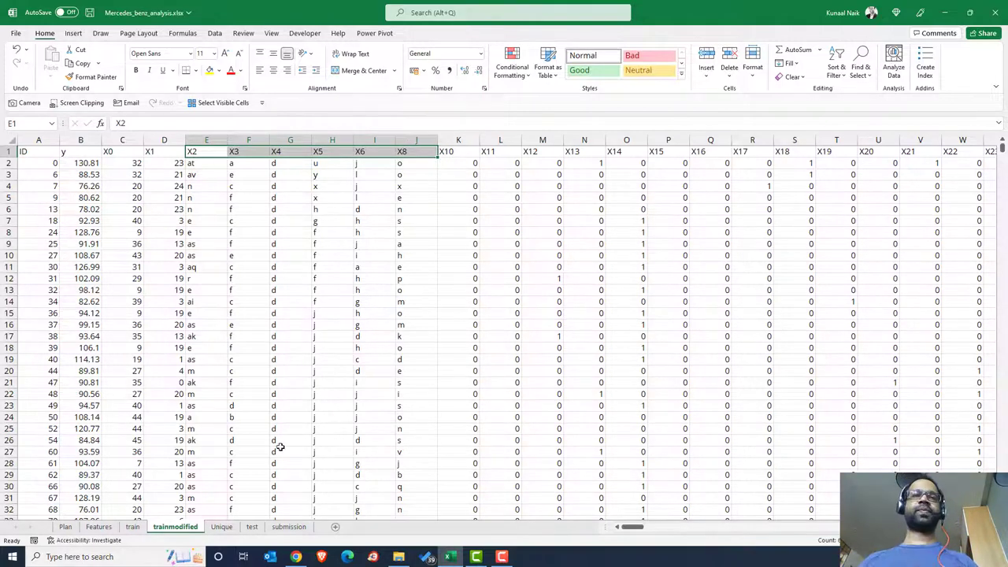
Step: Review the ordinal encoding step on the Plan sheet
left_click(65, 526)
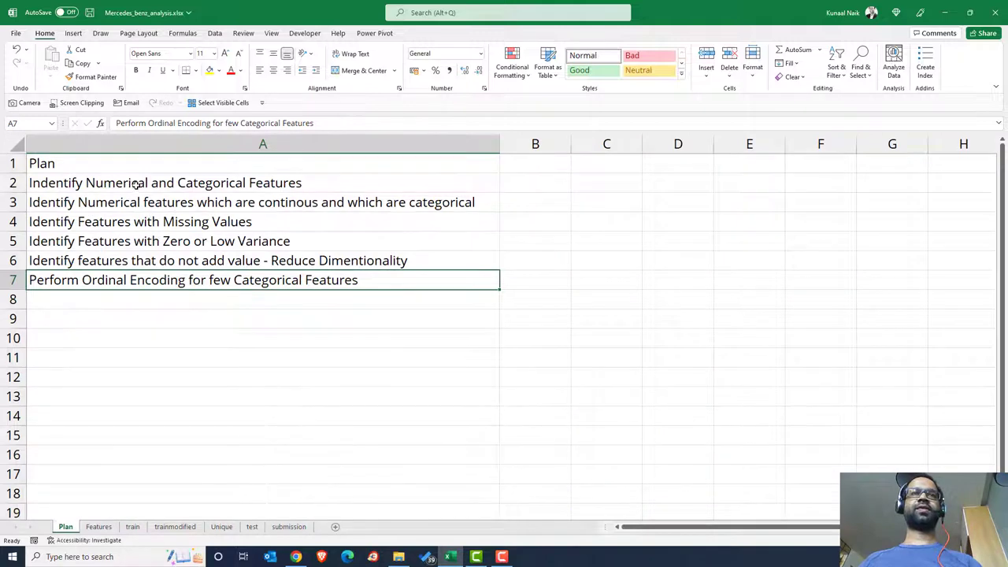
left_click_drag(136, 185, 125, 280)
left_click(123, 280)
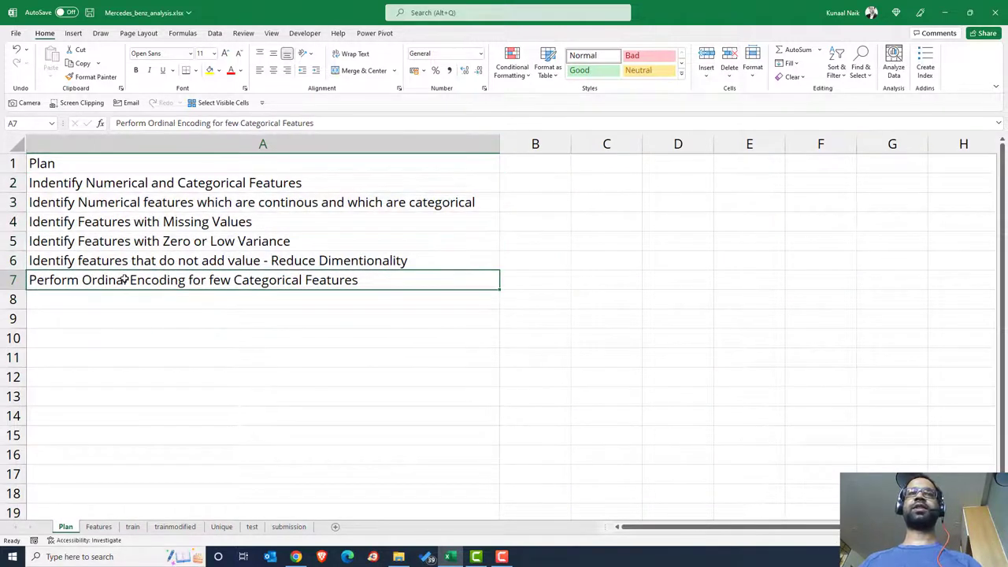
Step: Reset the train sheet to its top-left cell, then view the test sheet
left_click(132, 526)
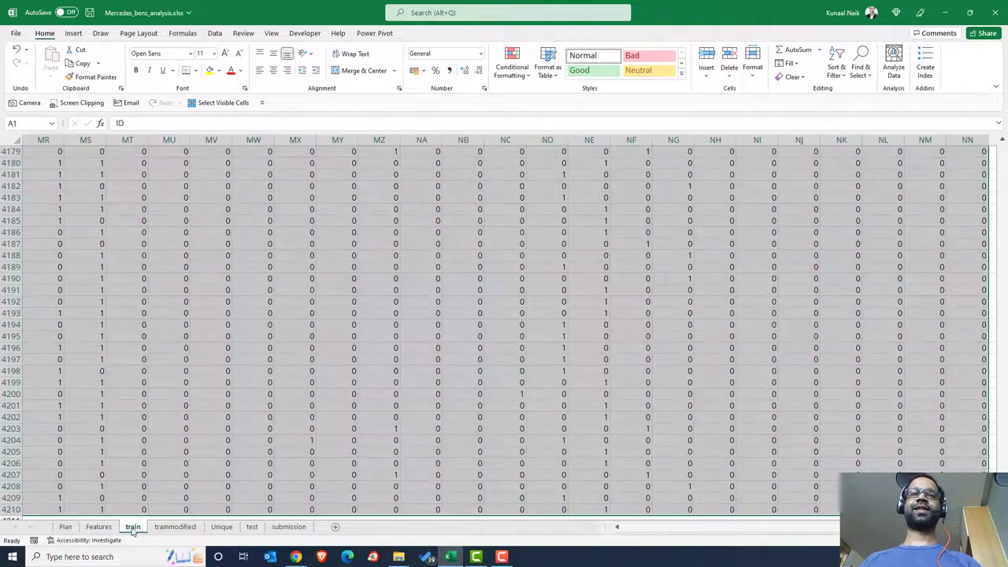
left_click(180, 405)
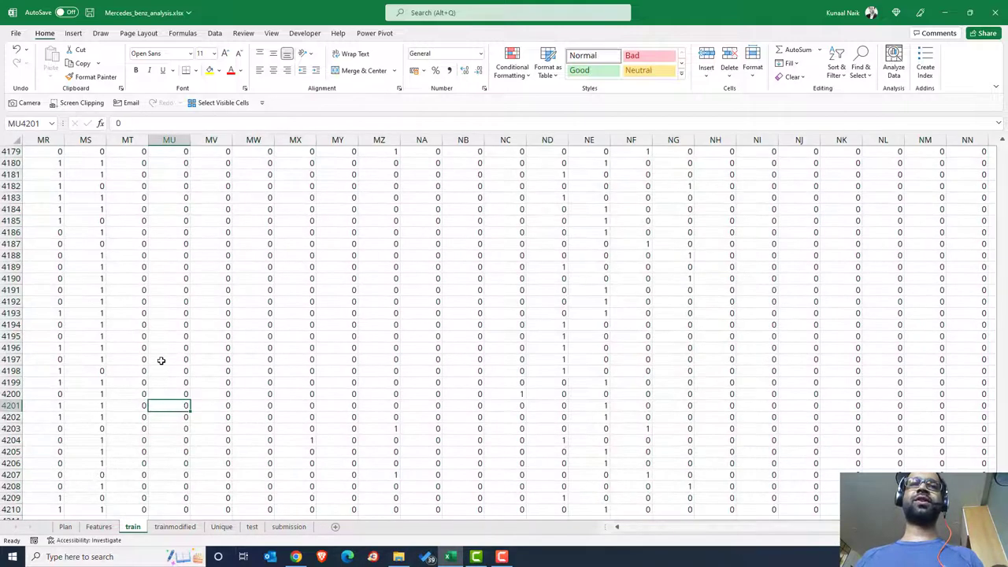
key("ctrl+Home")
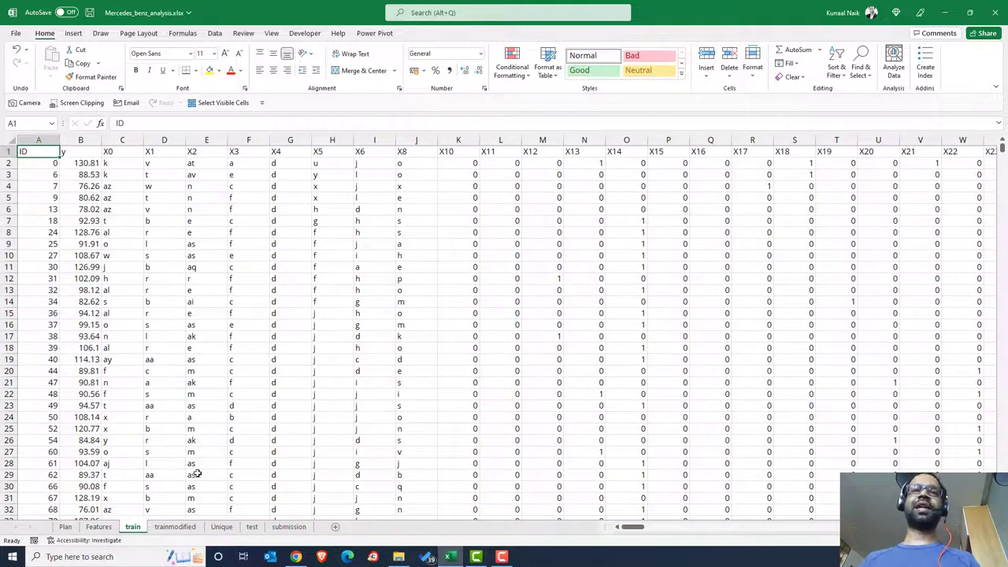
left_click(252, 526)
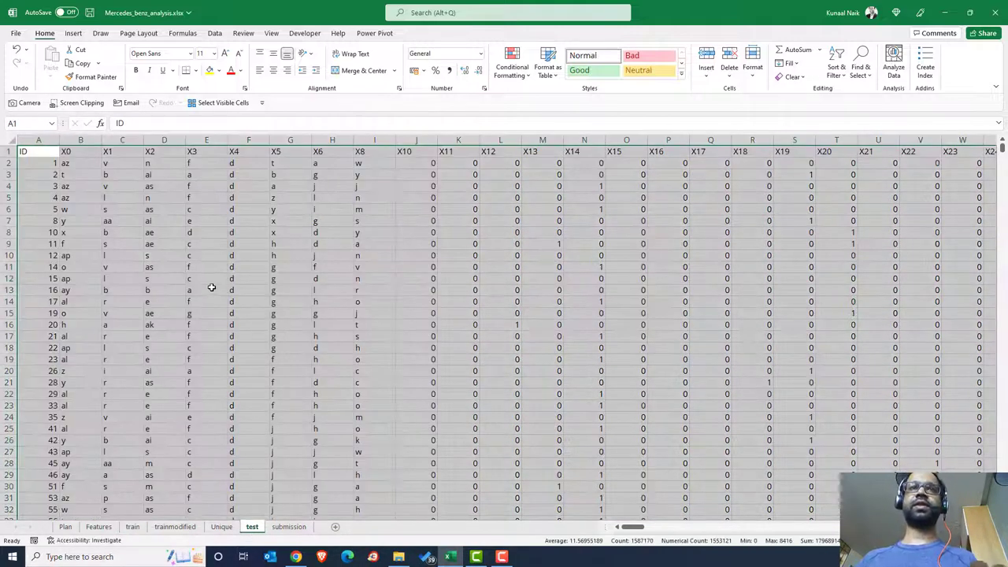
left_click(211, 287)
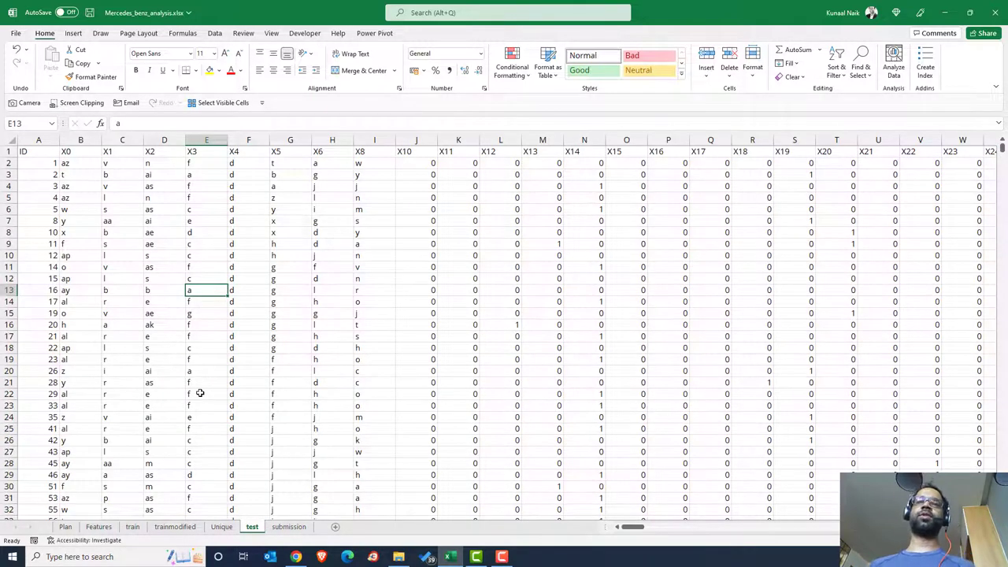